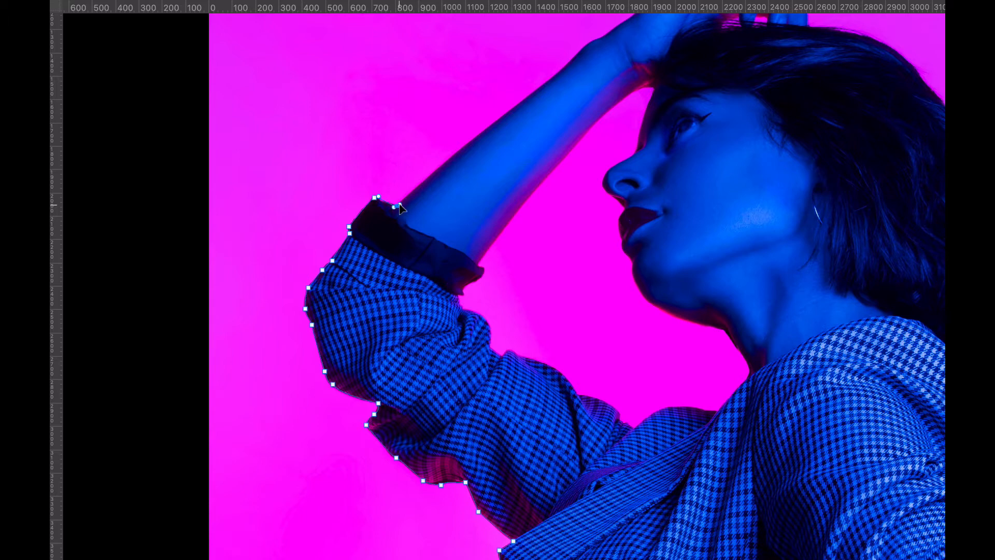
- Trace the Pen path along the top edge of the rolled-up sleeve cuff to its corner beside the forearm
{"action": "left_click_drag", "start_coordinate": [400, 205], "coordinate": [397, 208]}
{"action": "left_click_drag", "start_coordinate": [406, 221], "coordinate": [410, 232]}
{"action": "left_click_drag", "start_coordinate": [420, 233], "coordinate": [421, 233]}
{"action": "left_click", "coordinate": [435, 239]}
{"action": "left_click_drag", "start_coordinate": [432, 243], "coordinate": [434, 241]}
{"action": "left_click", "coordinate": [462, 252]}
{"action": "left_click_drag", "start_coordinate": [467, 250], "coordinate": [464, 252]}
{"action": "left_click", "coordinate": [477, 268]}
{"action": "left_click", "coordinate": [466, 256]}
{"action": "left_click_drag", "start_coordinate": [474, 266], "coordinate": [479, 267]}
{"action": "left_click_drag", "start_coordinate": [483, 279], "coordinate": [483, 279]}
- Continue the Pen path along the inner elbow and upper edge of the raised sleeve towards the jacket lapel
{"action": "left_click_drag", "start_coordinate": [460, 308], "coordinate": [483, 320]}
{"action": "left_click", "coordinate": [483, 318]}
{"action": "left_click_drag", "start_coordinate": [490, 347], "coordinate": [487, 365]}
{"action": "left_click", "coordinate": [497, 353]}
{"action": "left_click", "coordinate": [512, 350]}
{"action": "left_click", "coordinate": [561, 371]}
{"action": "left_click_drag", "start_coordinate": [562, 372], "coordinate": [564, 374]}
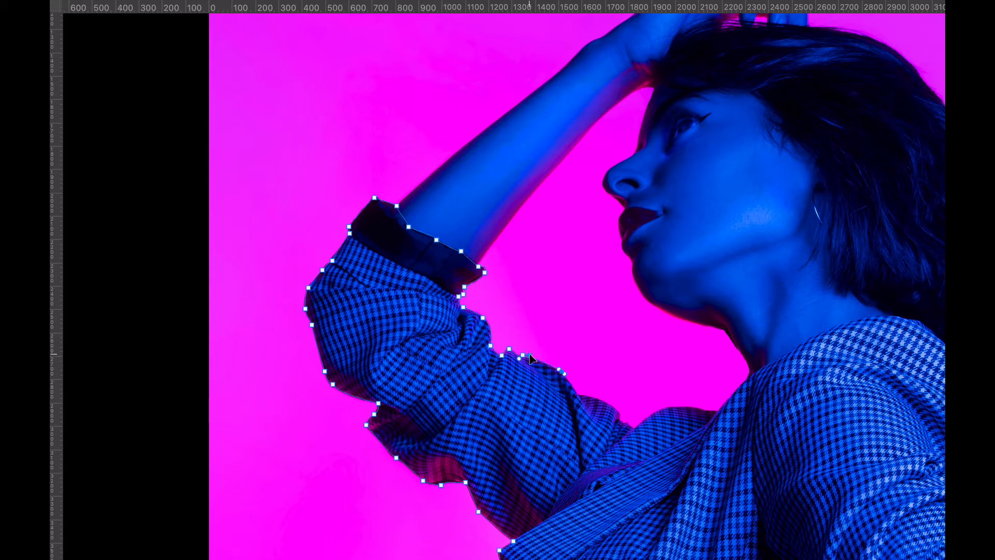
{"action": "left_click", "coordinate": [576, 394]}
{"action": "mouse_move", "coordinate": [583, 395]}
{"action": "left_mouse_down"}
{"action": "mouse_move", "coordinate": [579, 403]}
{"action": "mouse_move", "coordinate": [592, 394]}
{"action": "left_mouse_up"}
{"action": "left_click_drag", "start_coordinate": [595, 398], "coordinate": [595, 397]}
{"action": "left_click", "coordinate": [619, 412]}
- Leave full-screen view and load the Work Path as a selection
{"action": "left_click_drag", "start_coordinate": [608, 416], "coordinate": [417, 154]}
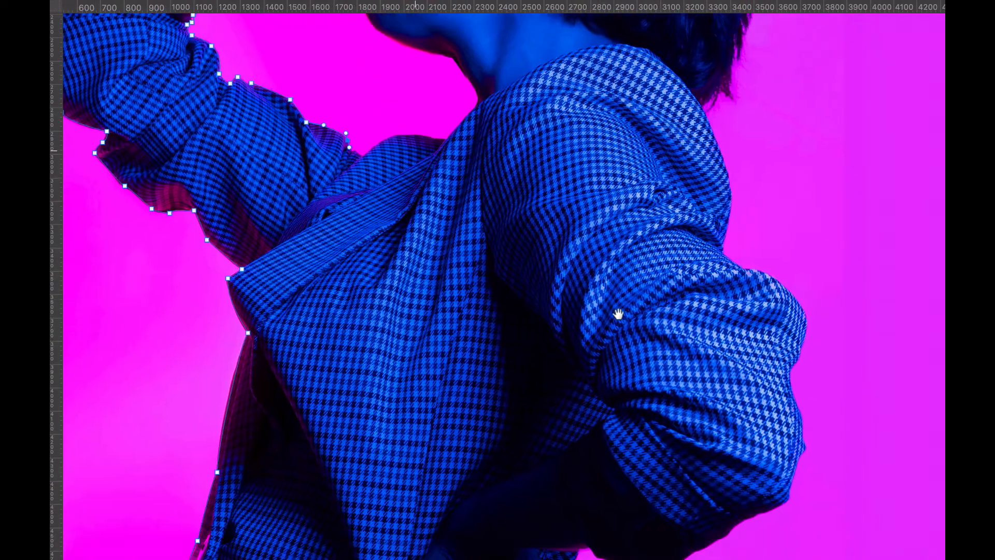
{"action": "left_click_drag", "start_coordinate": [617, 313], "coordinate": [617, 337]}
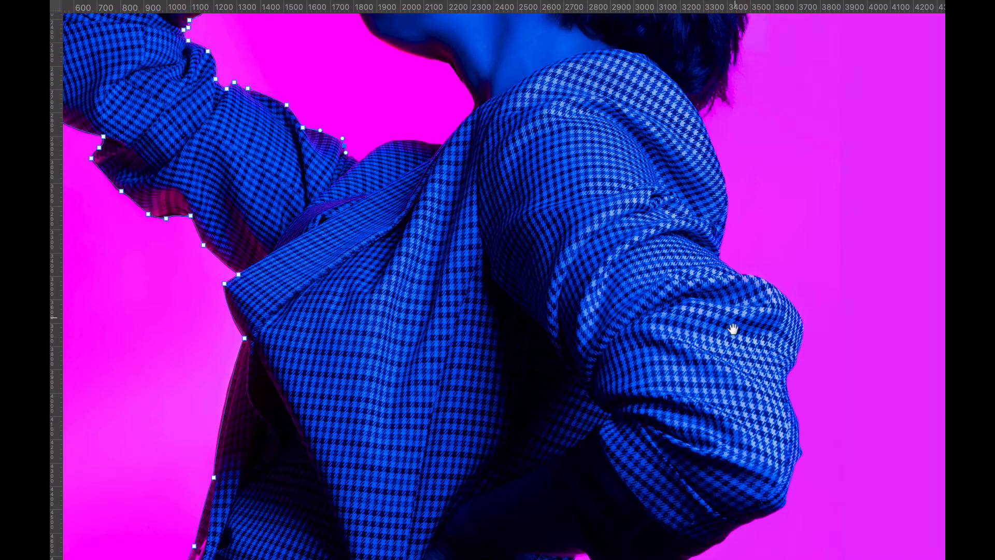
{"action": "left_click_drag", "start_coordinate": [687, 306], "coordinate": [673, 228]}
{"action": "left_click_drag", "start_coordinate": [680, 371], "coordinate": [635, 192]}
{"action": "left_click_drag", "start_coordinate": [623, 335], "coordinate": [657, 393]}
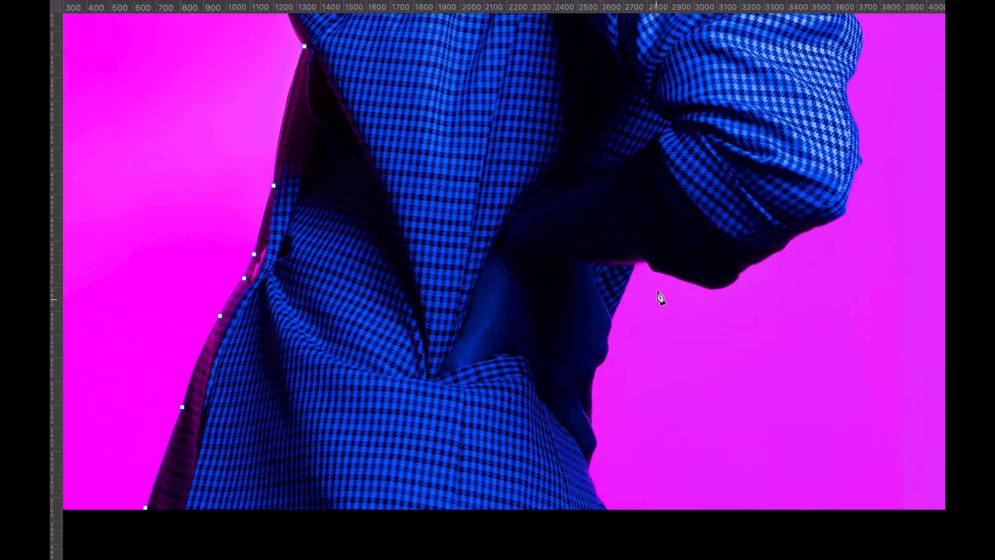
{"action": "key", "text": "f"}
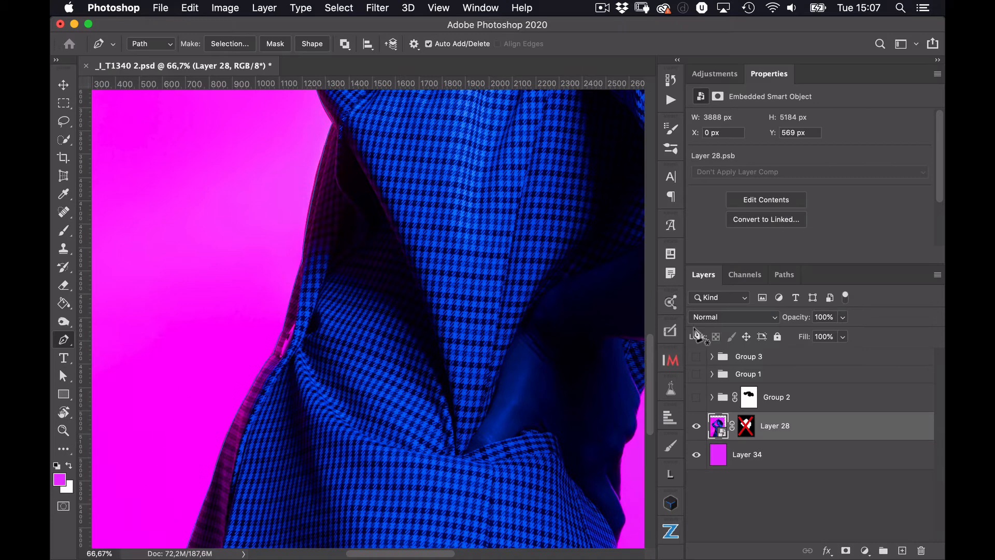
{"action": "left_click", "coordinate": [785, 274]}
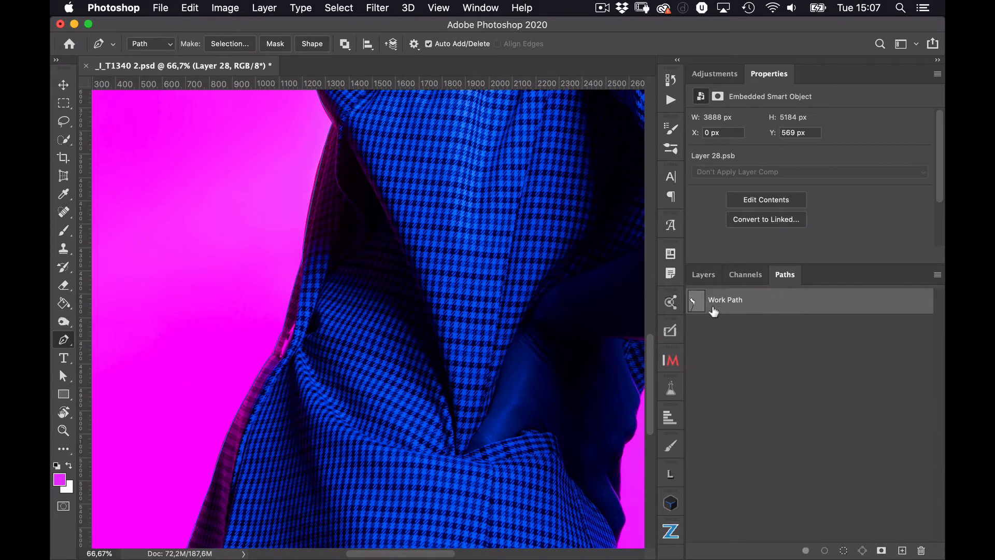
{"action": "left_click", "coordinate": [696, 313], "text": "super"}
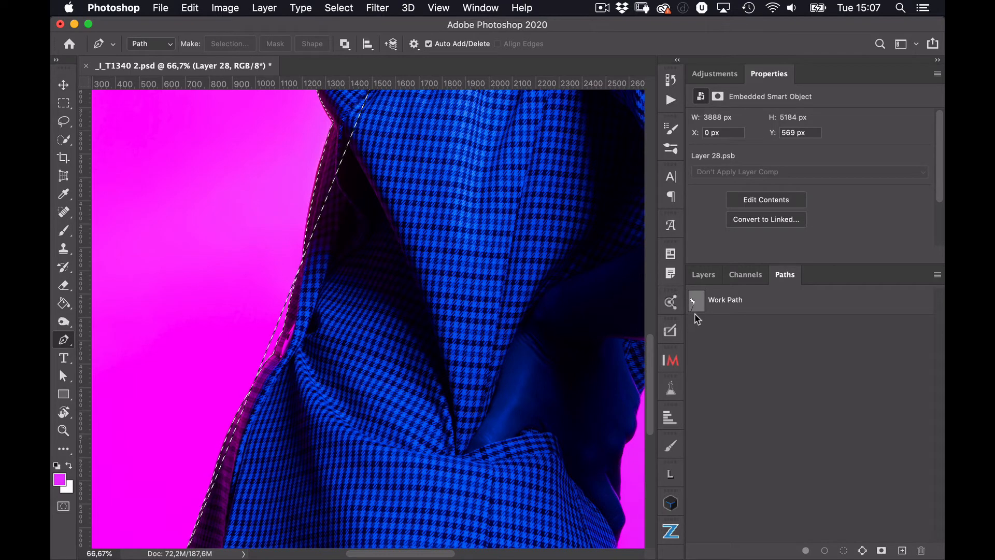
- Undo the selection and revert the path to the earliest New Anchor Point state in the document history
{"action": "key", "text": "super+z"}
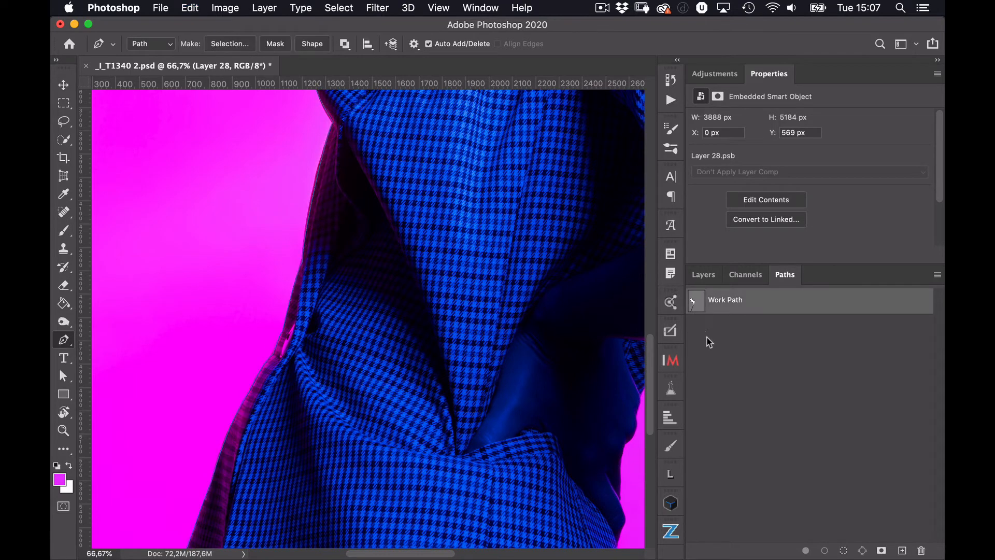
{"action": "key", "text": "super+z"}
{"action": "key", "text": "super+z"}
{"action": "key", "text": "super+z"}
{"action": "key", "text": "super+z"}
{"action": "key", "text": "super+z"}
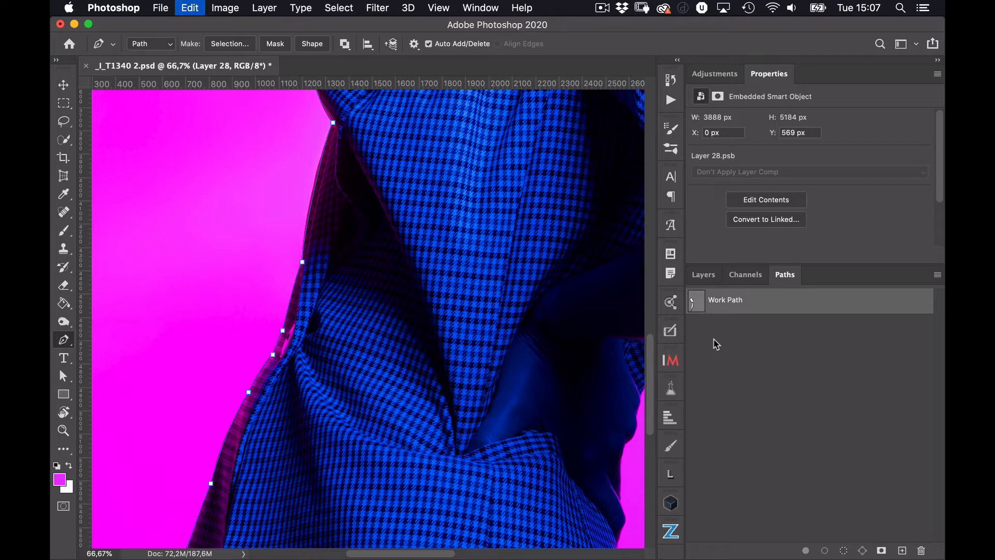
{"action": "key", "text": "super+z"}
{"action": "key", "text": "super+z"}
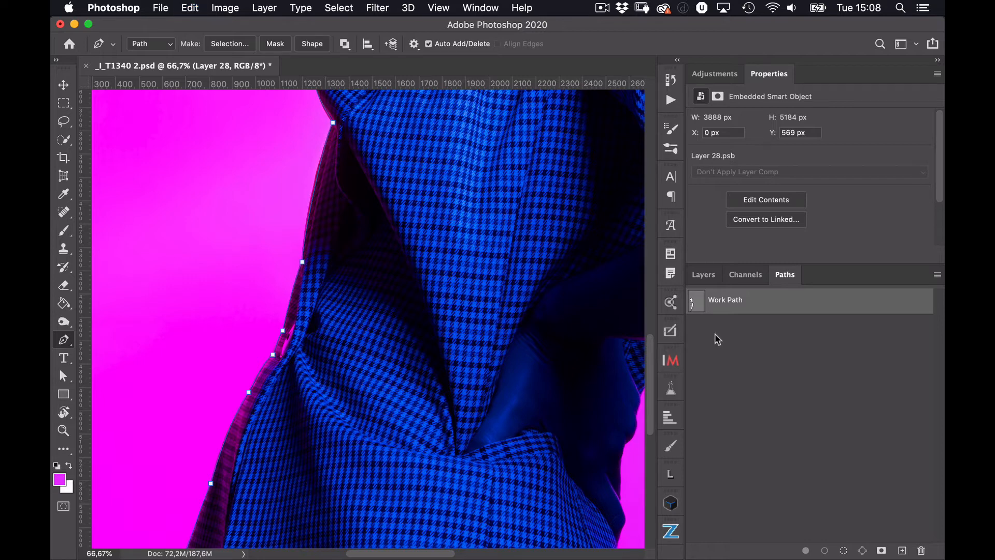
{"action": "key", "text": "super+z"}
{"action": "left_click", "coordinate": [670, 81]}
{"action": "left_click_drag", "start_coordinate": [583, 167], "coordinate": [583, 438]}
{"action": "left_click_drag", "start_coordinate": [652, 333], "coordinate": [638, 133]}
{"action": "left_click", "coordinate": [618, 124]}
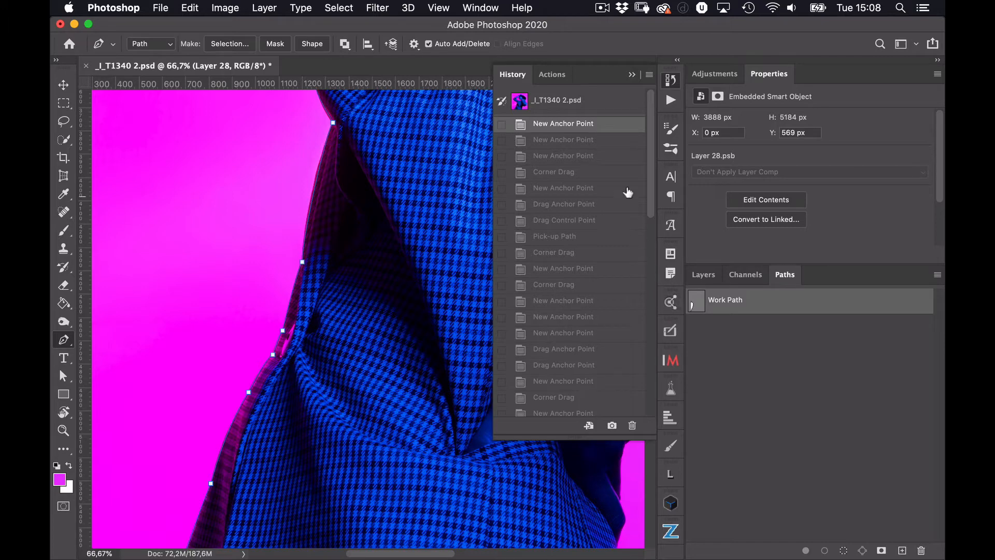
- Delete the Work Path
{"action": "left_click", "coordinate": [701, 281]}
{"action": "left_click", "coordinate": [703, 285]}
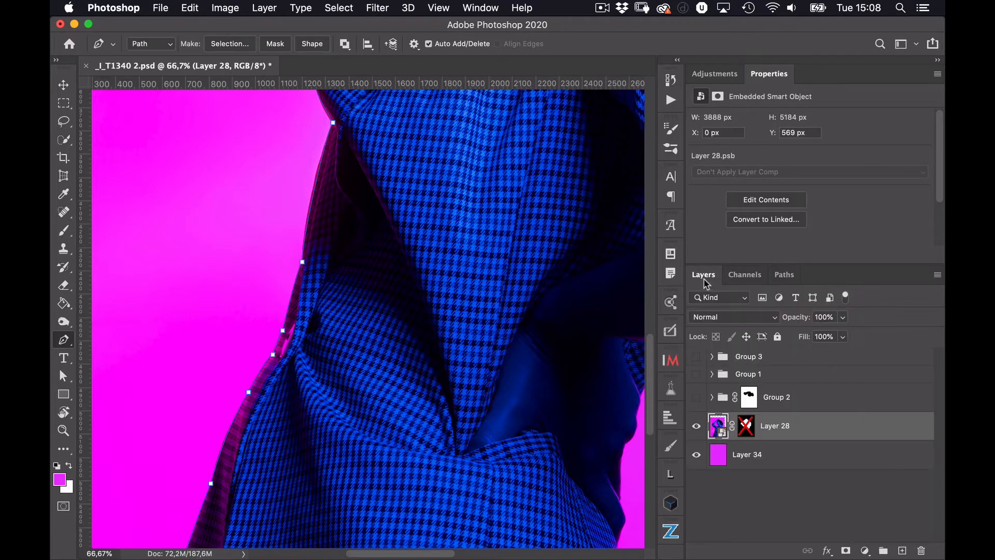
{"action": "left_click", "coordinate": [782, 278]}
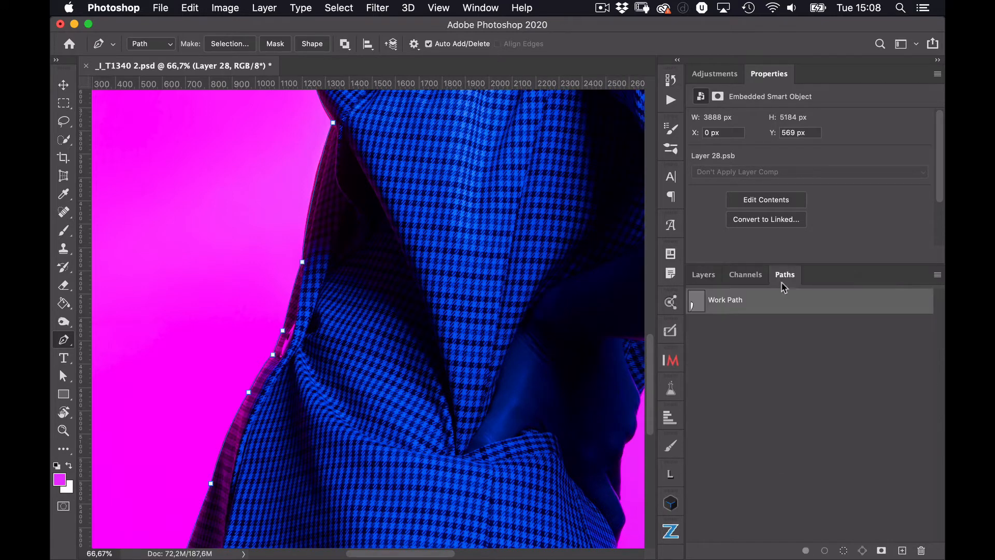
{"action": "key", "text": "BackSpace"}
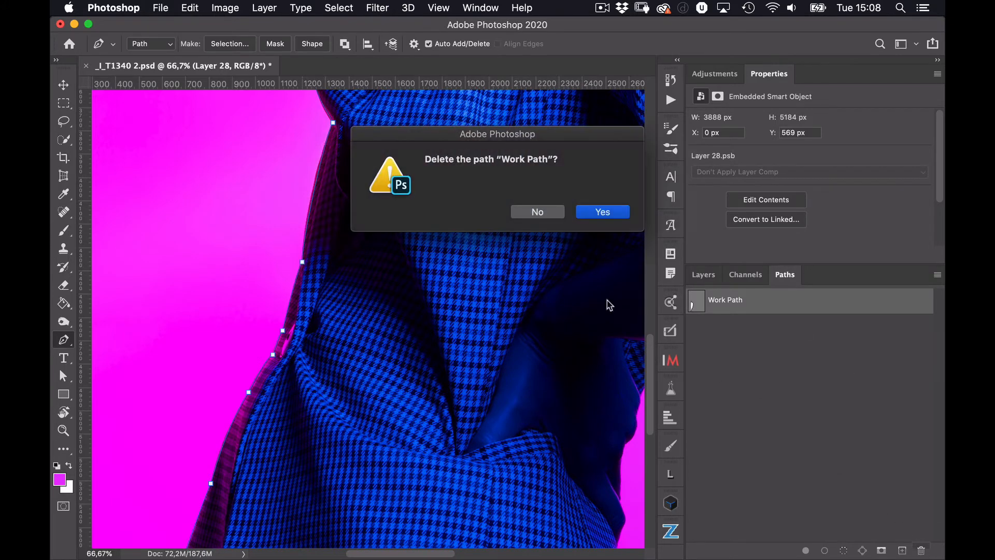
{"action": "left_click", "coordinate": [600, 213]}
- Make Group 1 visible to show the textured jacket shape over the photo
{"action": "left_click", "coordinate": [703, 275]}
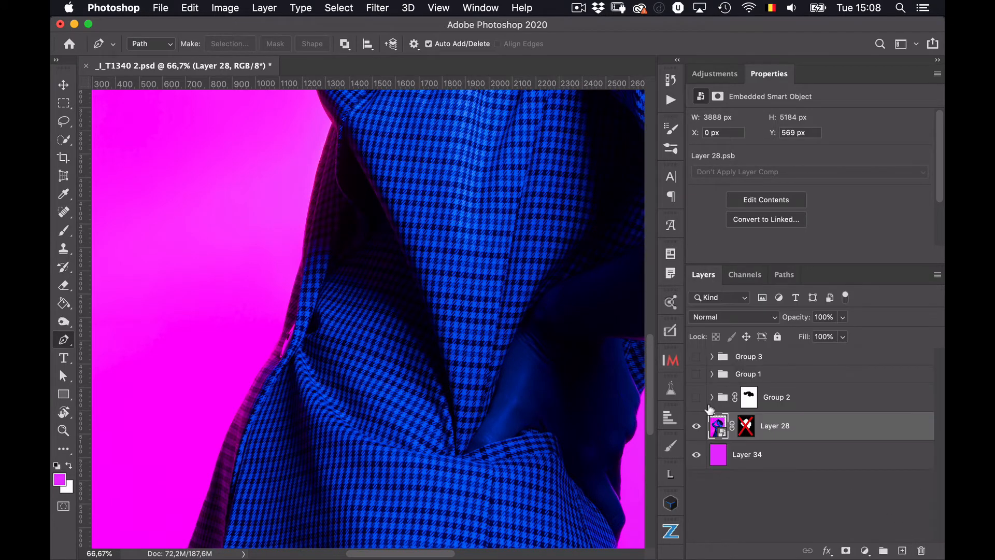
{"action": "left_click", "coordinate": [697, 398]}
{"action": "left_click", "coordinate": [696, 374]}
{"action": "key", "text": "super+minus"}
{"action": "key", "text": "super+minus"}
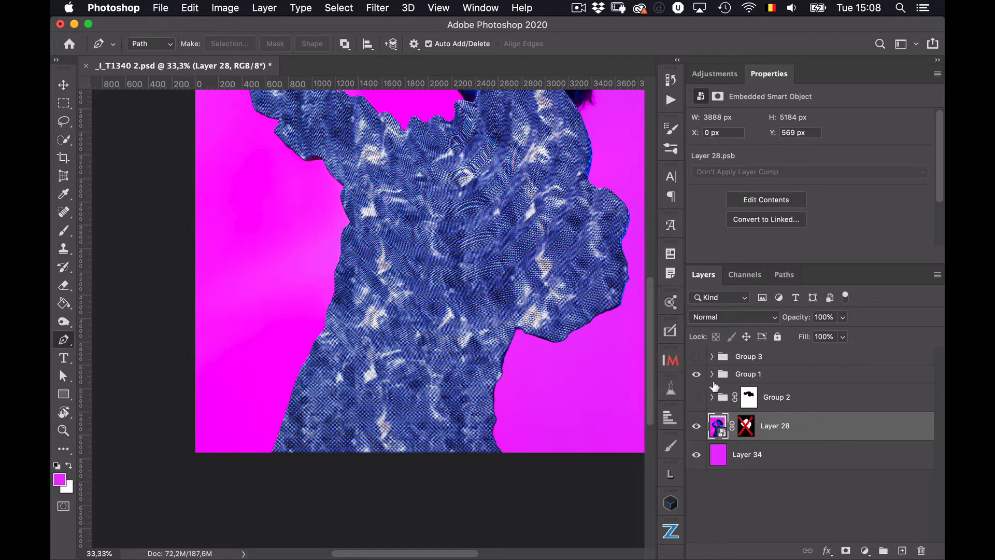
- Expand Group 1 and load the outline of Layer 30 as a selection
{"action": "left_click", "coordinate": [711, 373]}
{"action": "left_click", "coordinate": [789, 394]}
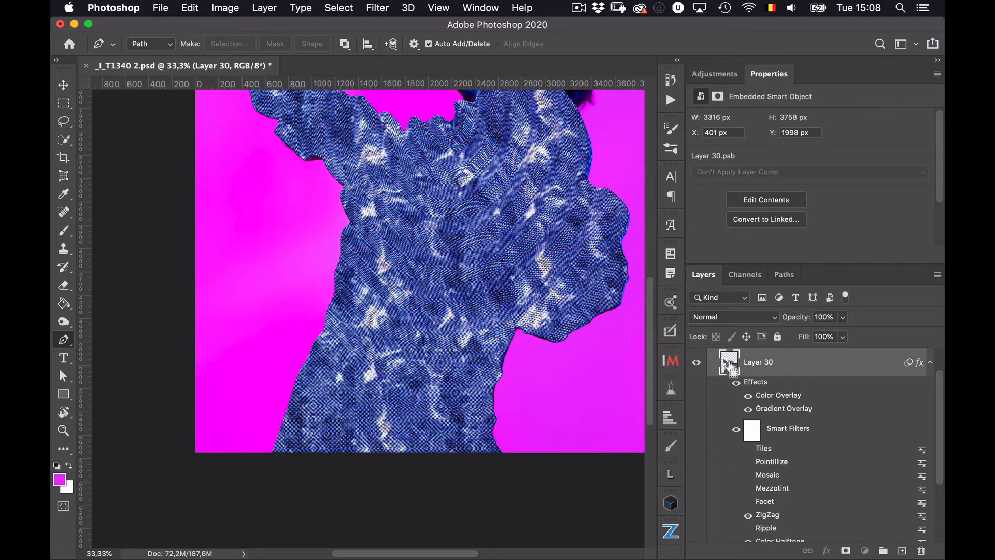
{"action": "left_click", "coordinate": [729, 362], "text": "super"}
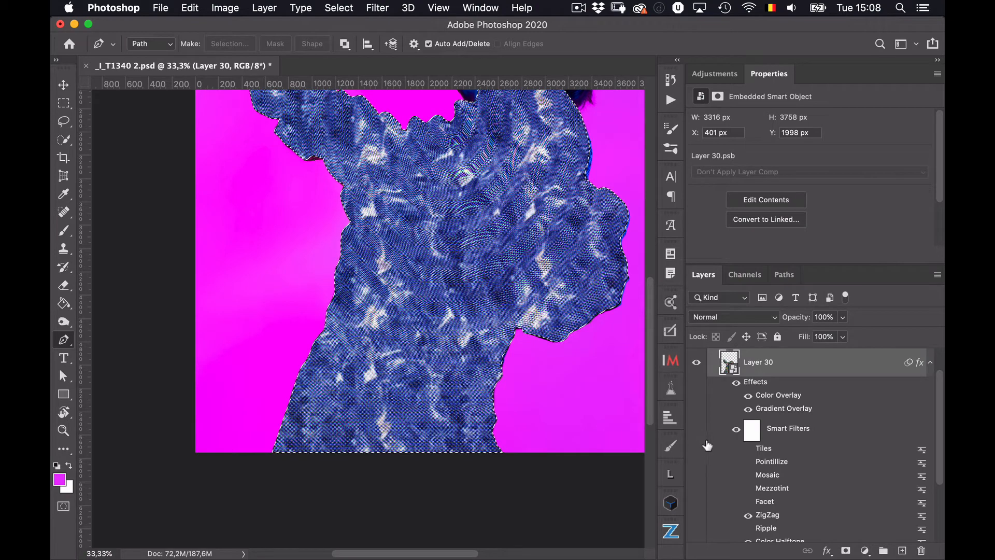
- Try adding a new empty path and a layer mask from the jacket selection, and undo the mask
{"action": "left_click", "coordinate": [784, 274]}
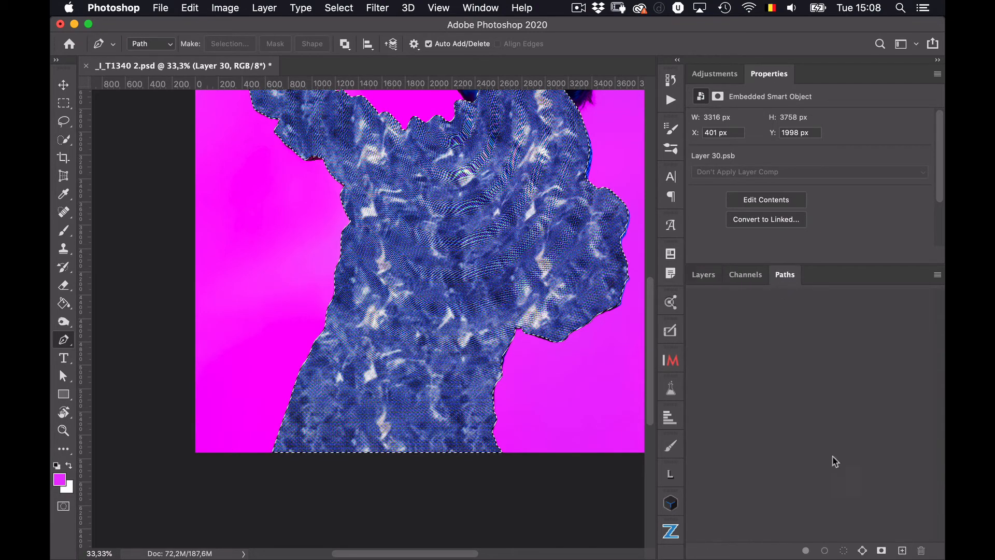
{"action": "left_click", "coordinate": [902, 552]}
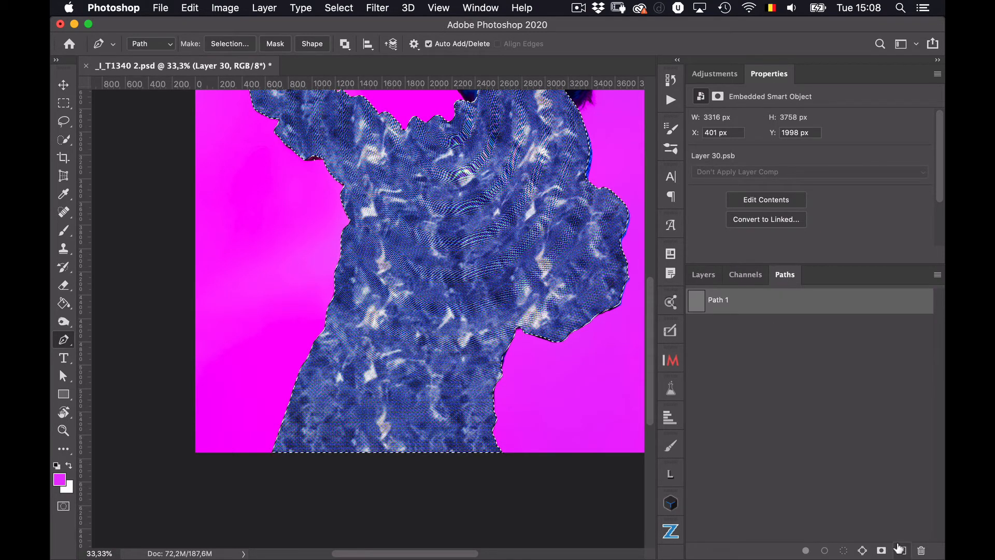
{"action": "left_click", "coordinate": [882, 550]}
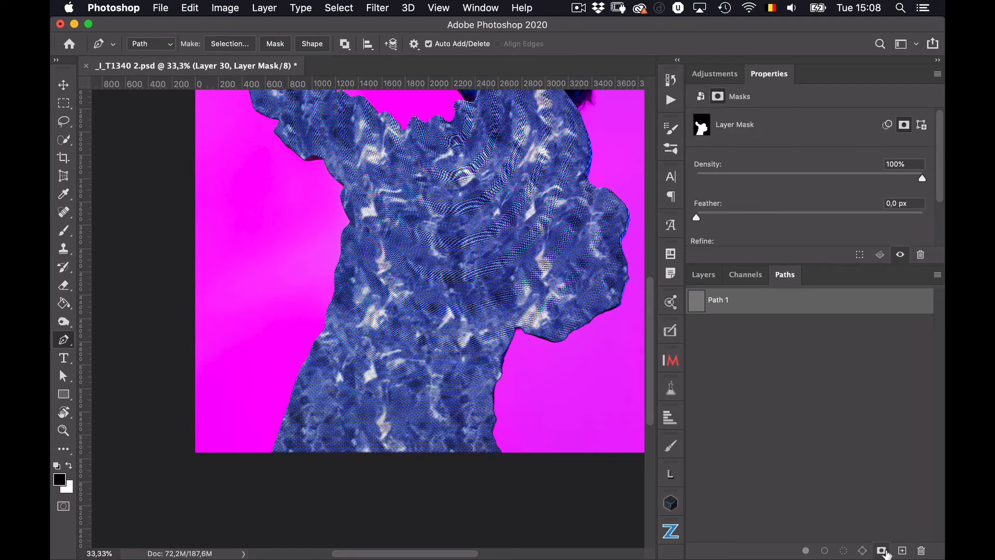
{"action": "key", "text": "super+z"}
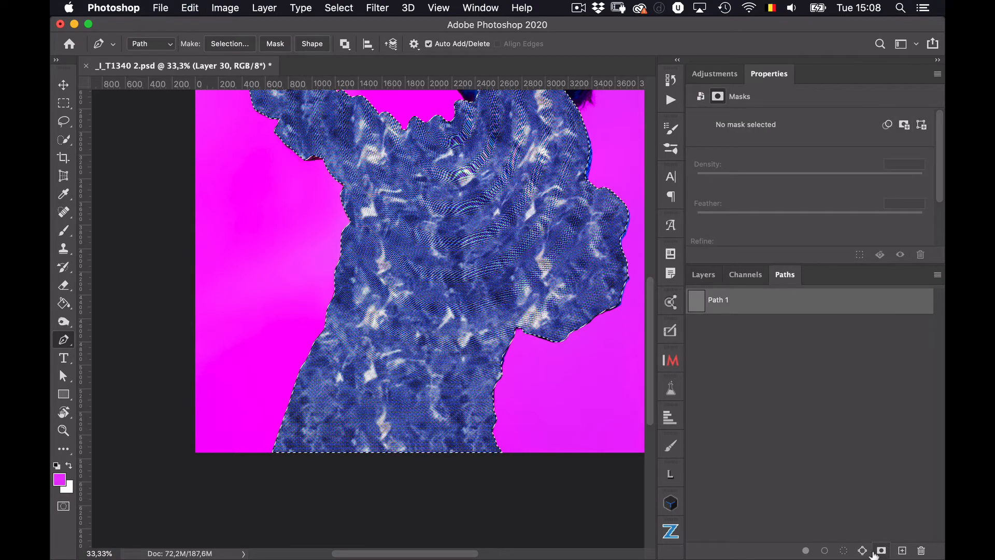
- Convert the jacket selection into a work path, delete the empty Path 1 and return to the layers
{"action": "left_click", "coordinate": [865, 551]}
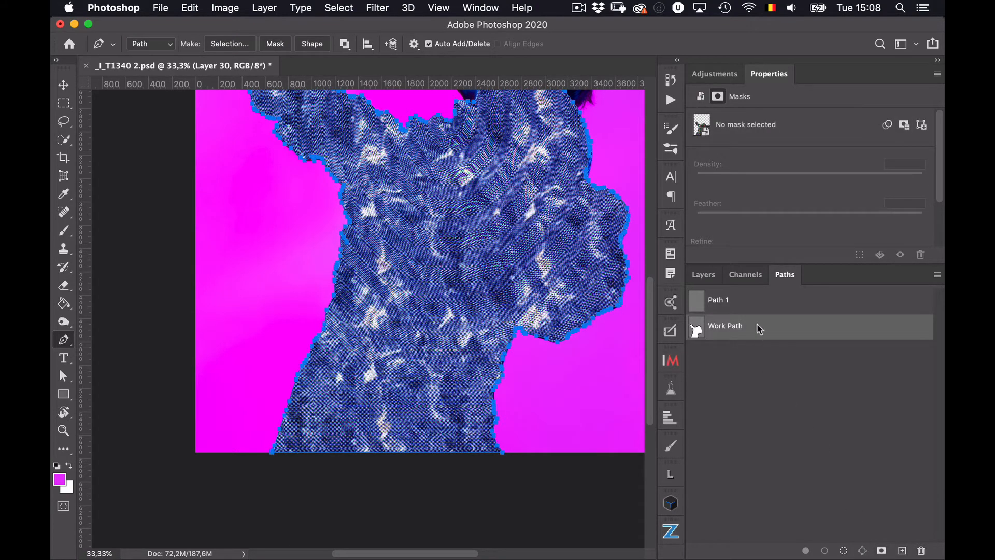
{"action": "left_click", "coordinate": [766, 310]}
{"action": "key", "text": "BackSpace"}
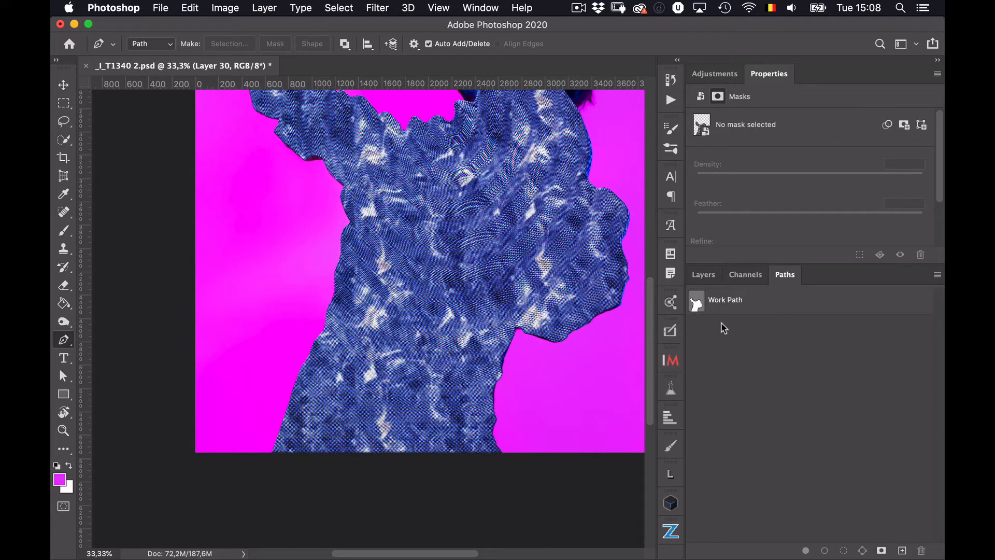
{"action": "left_click", "coordinate": [704, 276]}
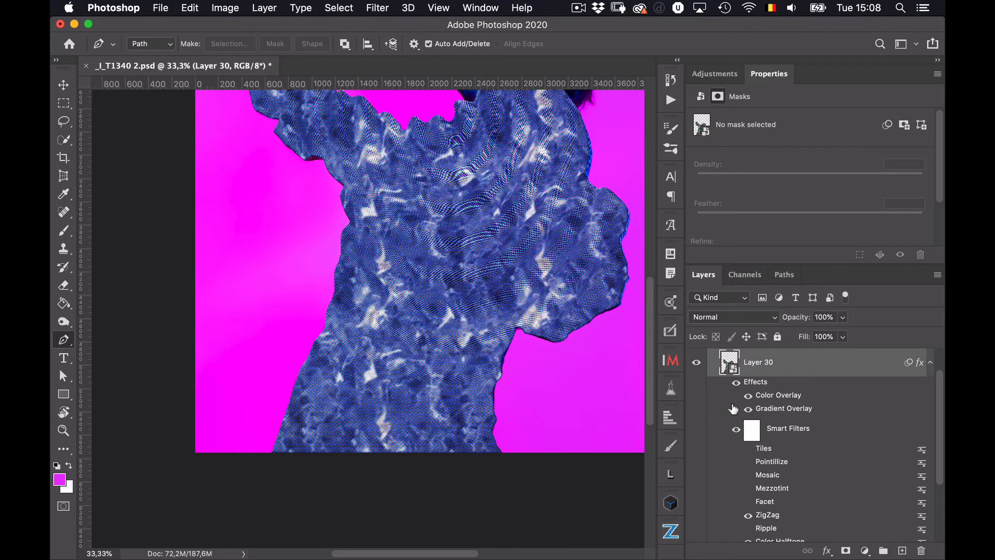
- Turn off the layer effects and smart filters of Layer 30, including the Color Halftone filter
{"action": "key", "text": "super+minus"}
{"action": "key", "text": "super+minus"}
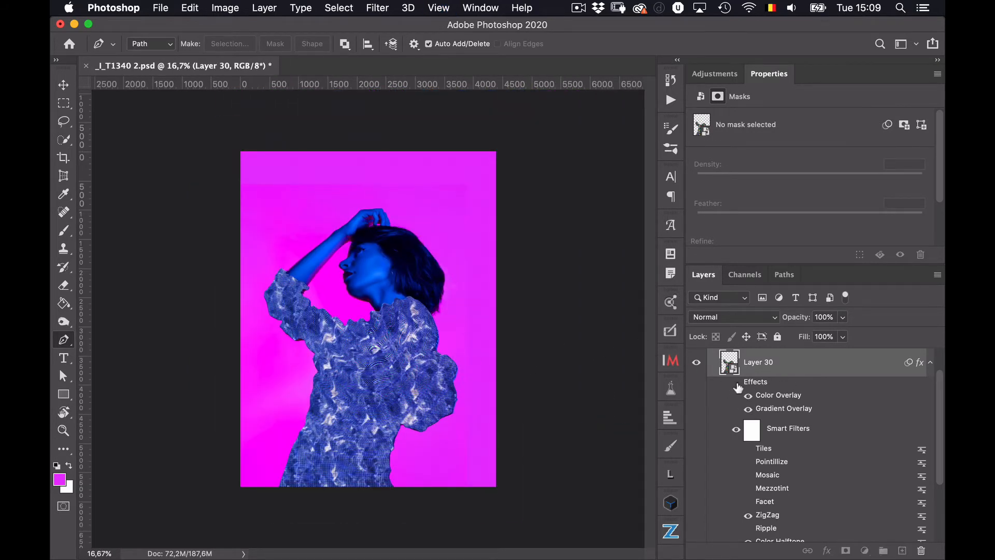
{"action": "left_click", "coordinate": [737, 384]}
{"action": "left_click", "coordinate": [736, 429]}
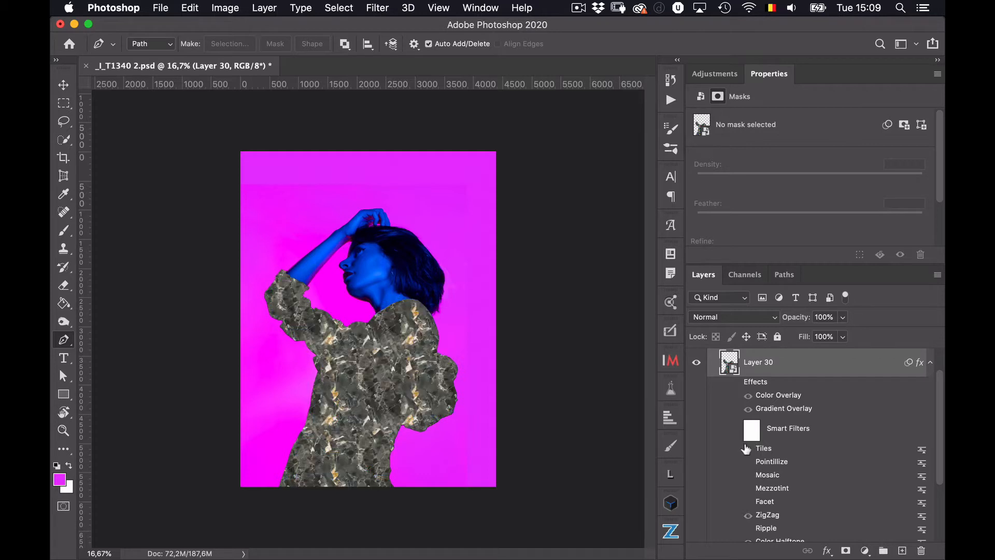
{"action": "scroll", "coordinate": [913, 456], "scroll_direction": "down", "scroll_amount": 2}
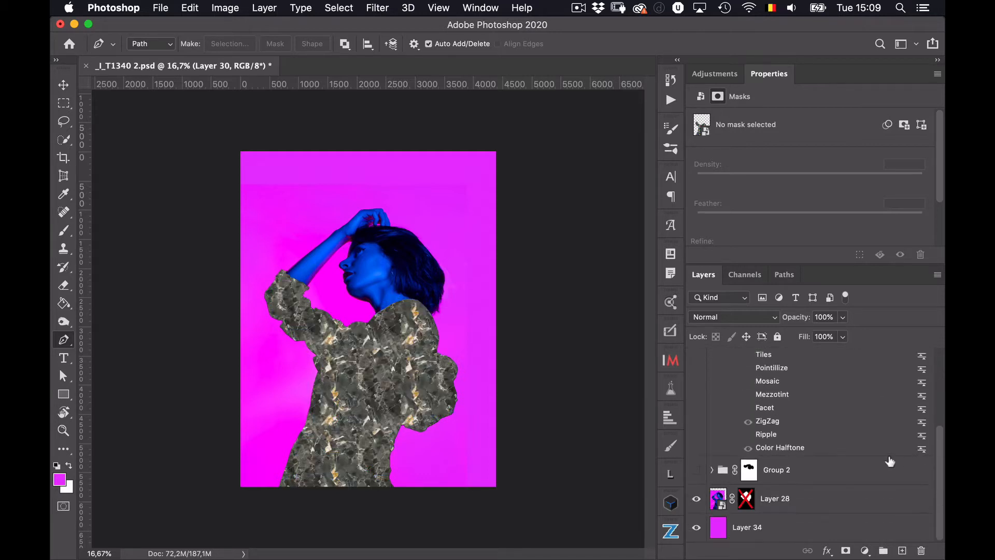
{"action": "left_click", "coordinate": [748, 449]}
{"action": "left_click_drag", "start_coordinate": [942, 466], "coordinate": [933, 401]}
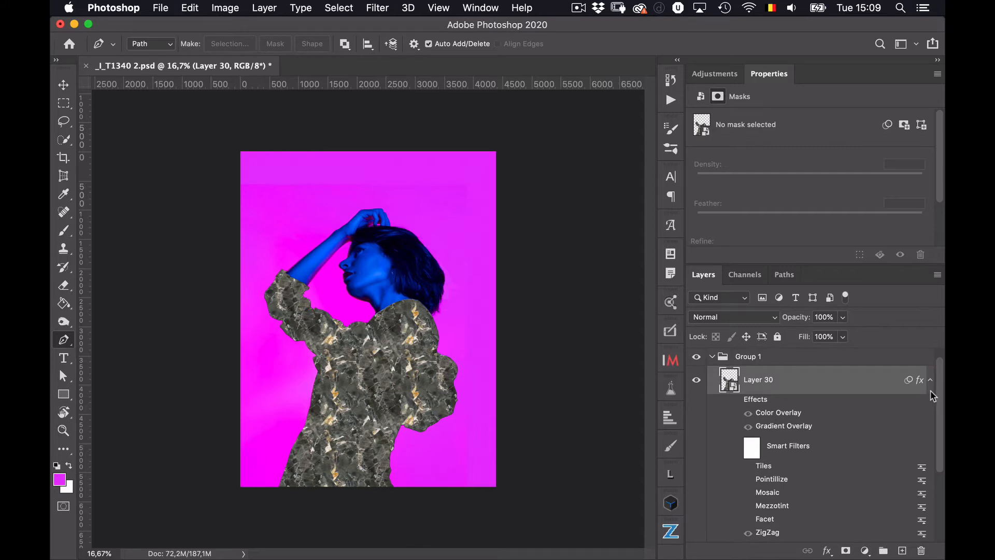
- Open the contents of the Layer 30 smart object and preview the shape without and with its effects
{"action": "double_click", "coordinate": [729, 384]}
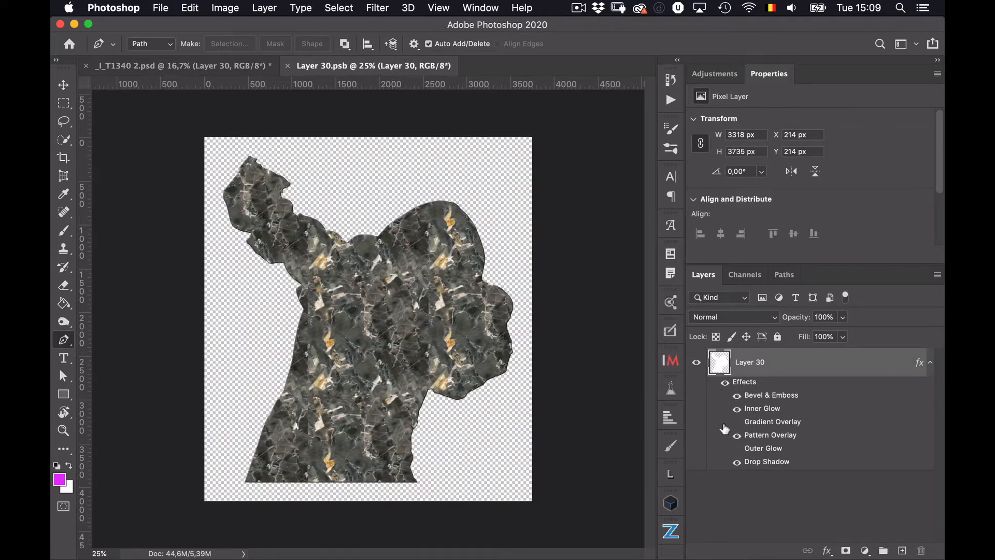
{"action": "left_click", "coordinate": [725, 384]}
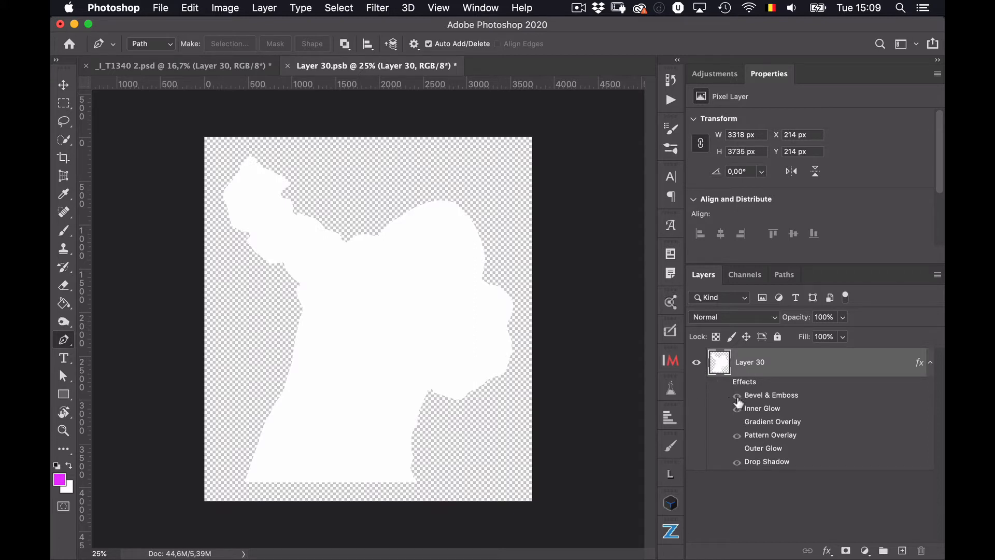
{"action": "left_click", "coordinate": [726, 384]}
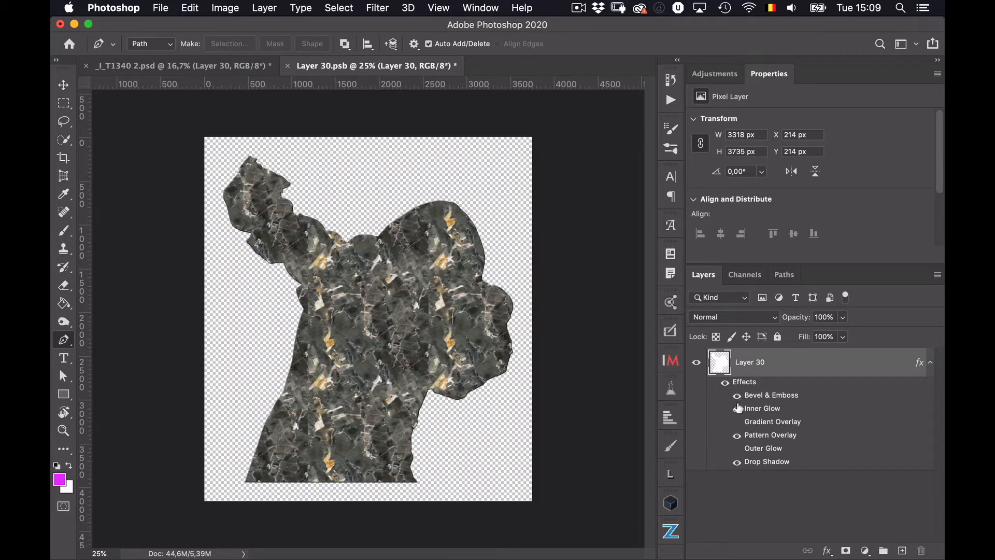
- Turn off Bevel & Emboss, Inner Glow, Drop Shadow and Pattern Overlay one by one, checking the pattern's effect on the shape
{"action": "left_click", "coordinate": [736, 397]}
{"action": "left_click", "coordinate": [737, 397]}
{"action": "left_click", "coordinate": [737, 437]}
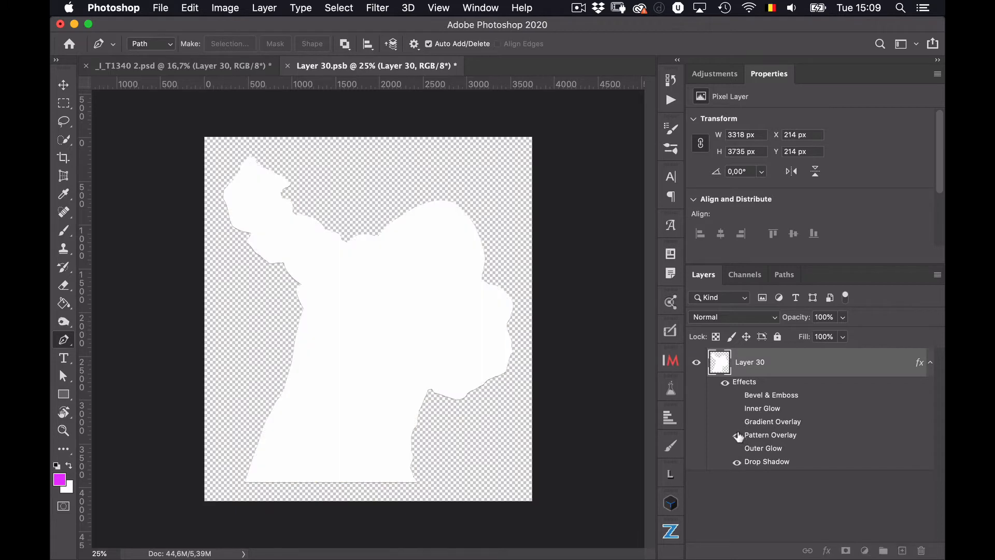
{"action": "left_click", "coordinate": [743, 439]}
{"action": "left_click", "coordinate": [743, 439]}
{"action": "left_click", "coordinate": [742, 439]}
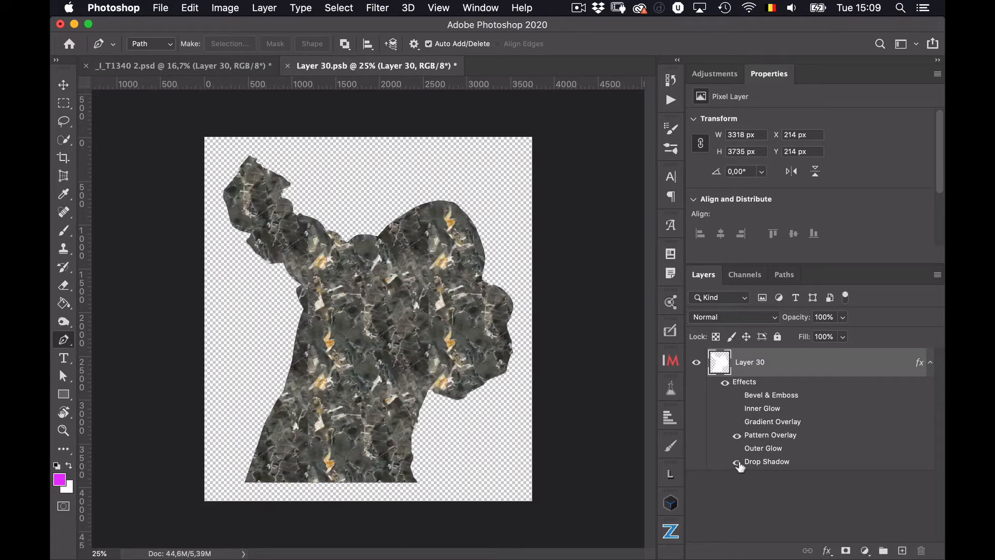
{"action": "left_click", "coordinate": [738, 464]}
{"action": "left_click", "coordinate": [737, 436]}
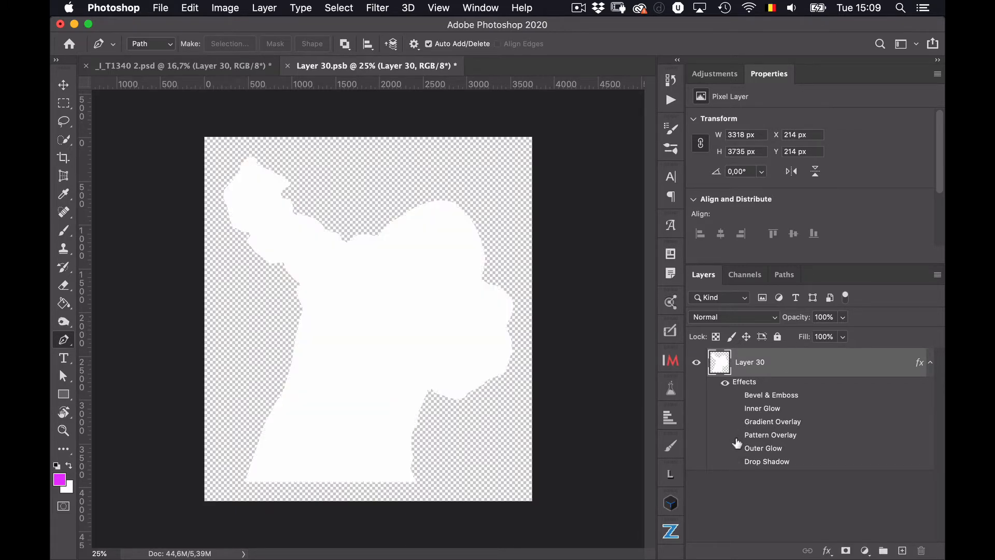
- Turn Pattern Overlay back on for the shape, then save and close the contents of the Layer 30 smart object
{"action": "left_click", "coordinate": [736, 436]}
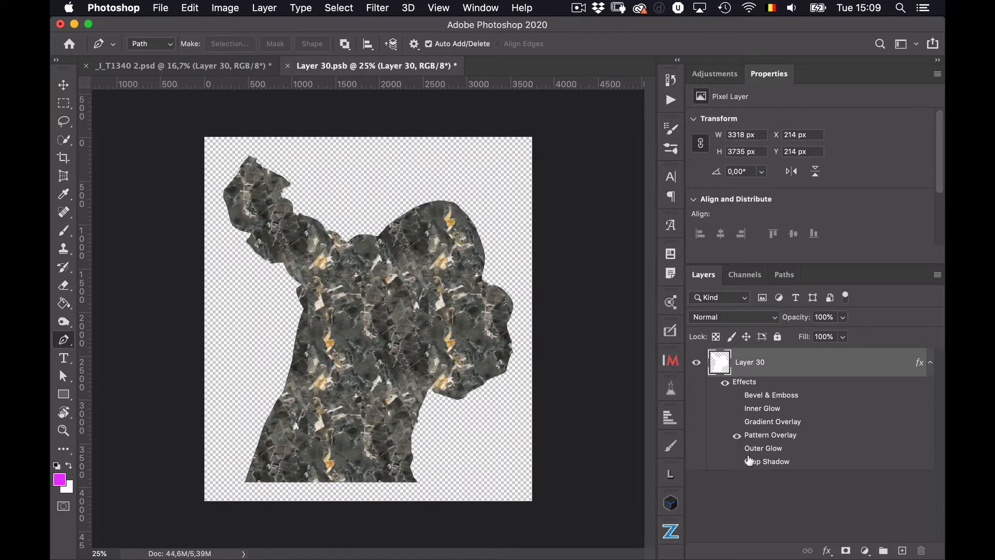
{"action": "key", "text": "super+w"}
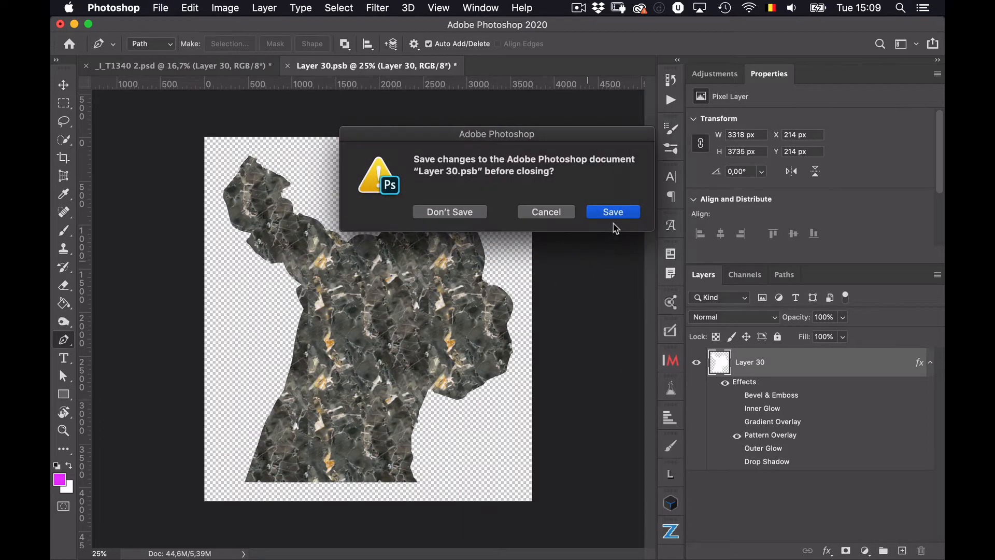
{"action": "left_click", "coordinate": [612, 213]}
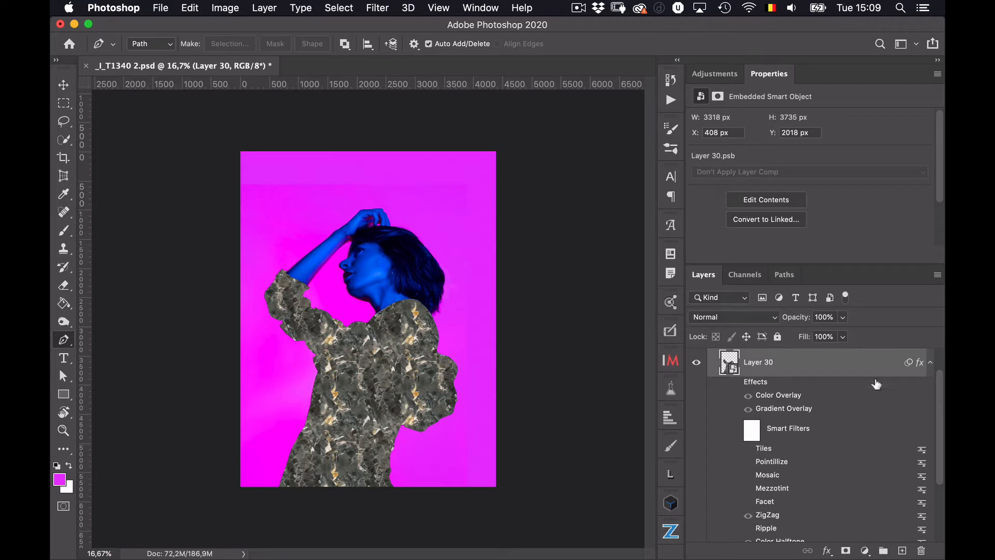
- Turn Layer 30's Color Overlay and Gradient Overlay effects back on, and reactivate its ZigZag and Color Halftone smart filters
{"action": "mouse_move", "coordinate": [941, 451]}
{"action": "left_mouse_down"}
{"action": "mouse_move", "coordinate": [944, 436]}
{"action": "mouse_move", "coordinate": [944, 463]}
{"action": "left_mouse_up"}
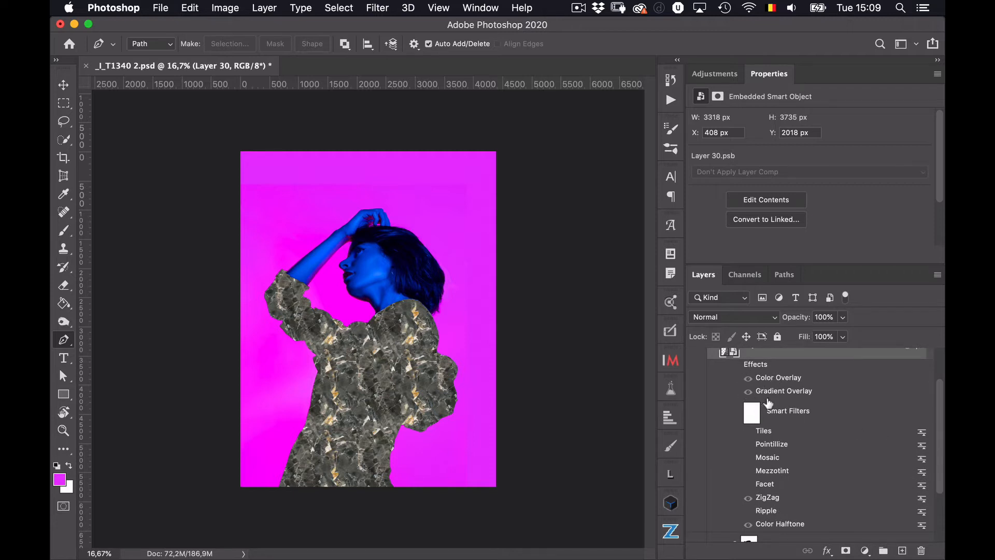
{"action": "left_click", "coordinate": [748, 379]}
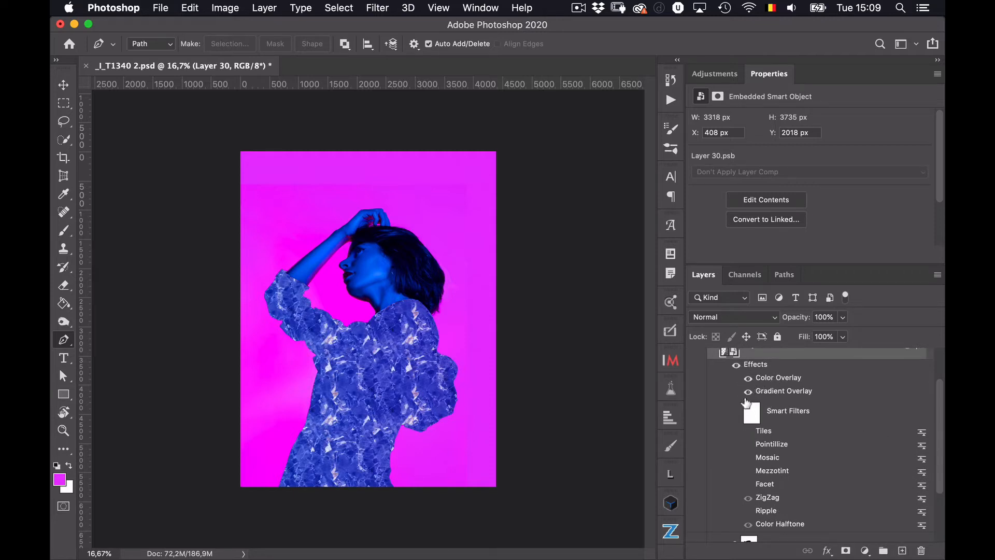
{"action": "left_click", "coordinate": [748, 392]}
{"action": "left_click", "coordinate": [748, 392]}
{"action": "left_click", "coordinate": [749, 499]}
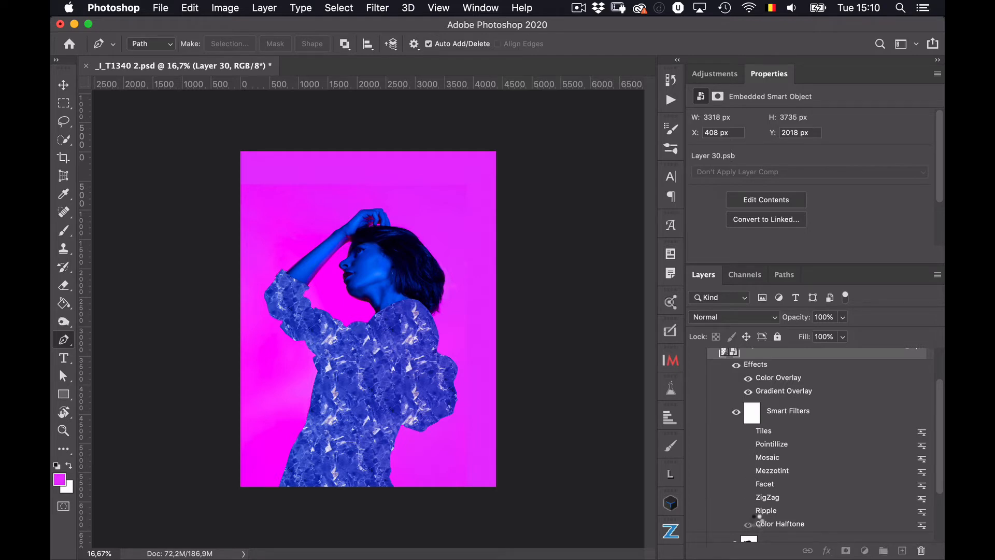
{"action": "left_click", "coordinate": [749, 499]}
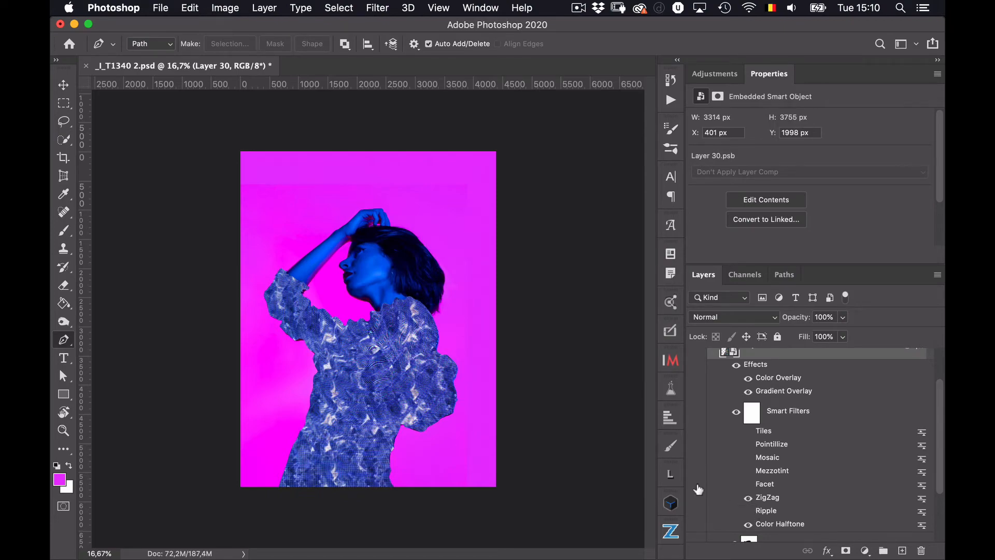
- Examine the jacket shape up close with Color Halftone and ZigZag turned off, then with only Color Halftone active
{"action": "key", "text": "super+equal"}
{"action": "key", "text": "super+equal"}
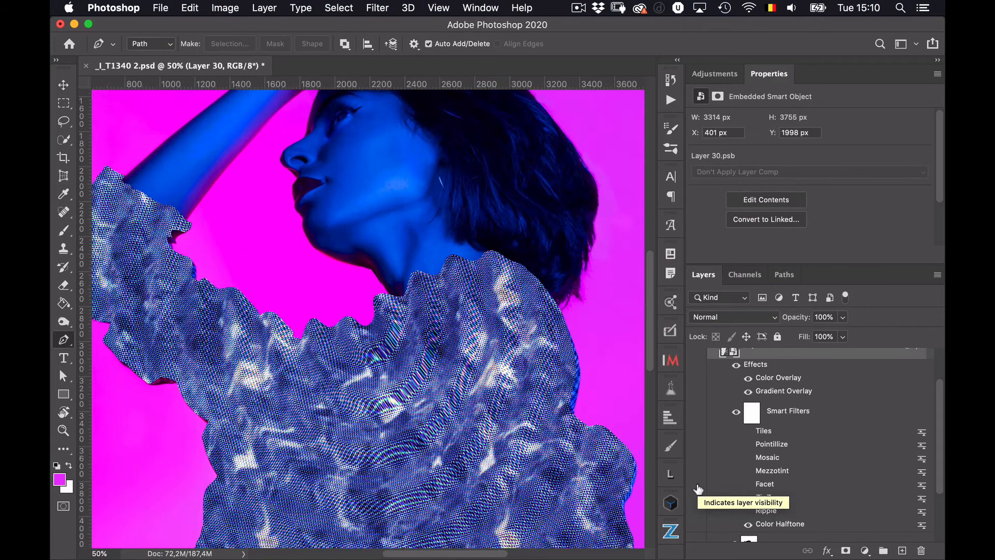
{"action": "left_click", "coordinate": [747, 525]}
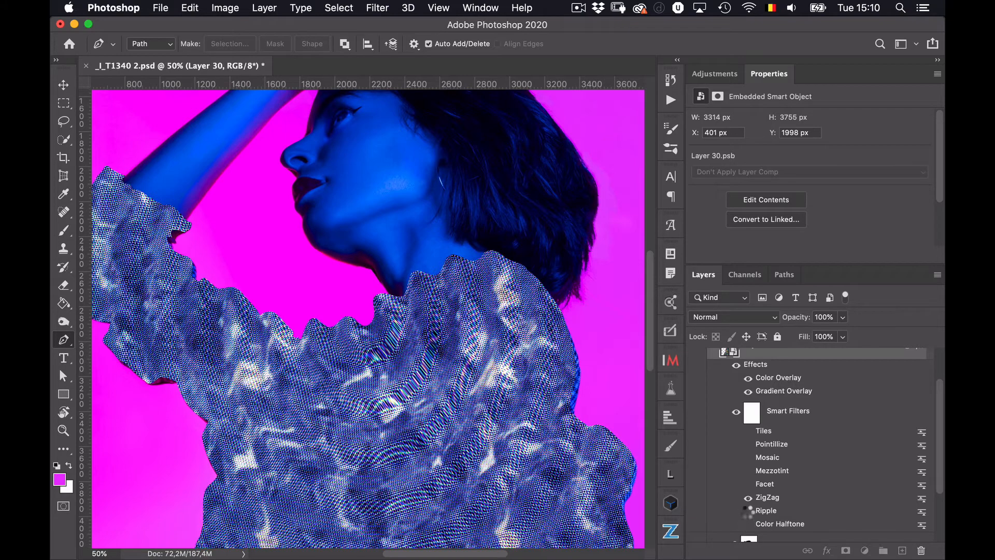
{"action": "left_click", "coordinate": [747, 498]}
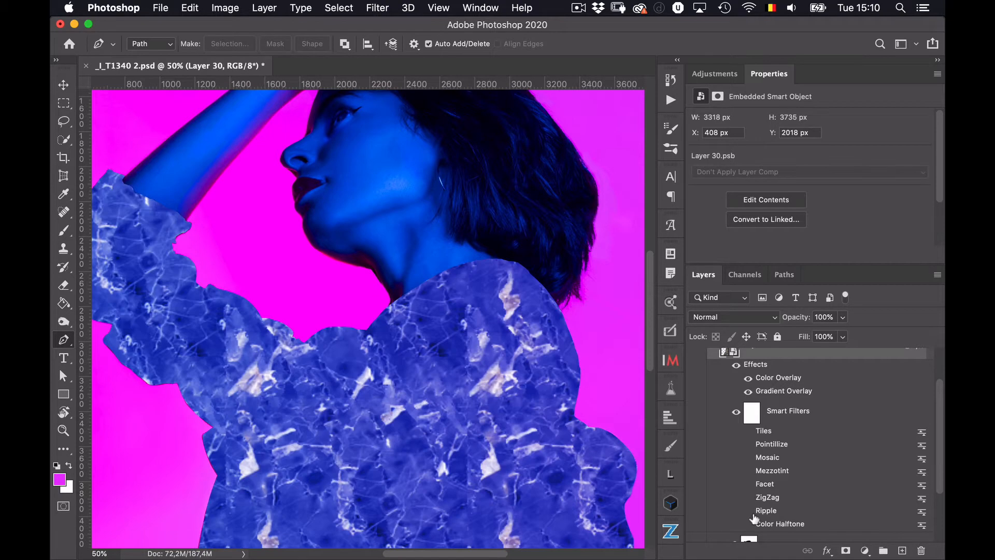
{"action": "left_click", "coordinate": [747, 525]}
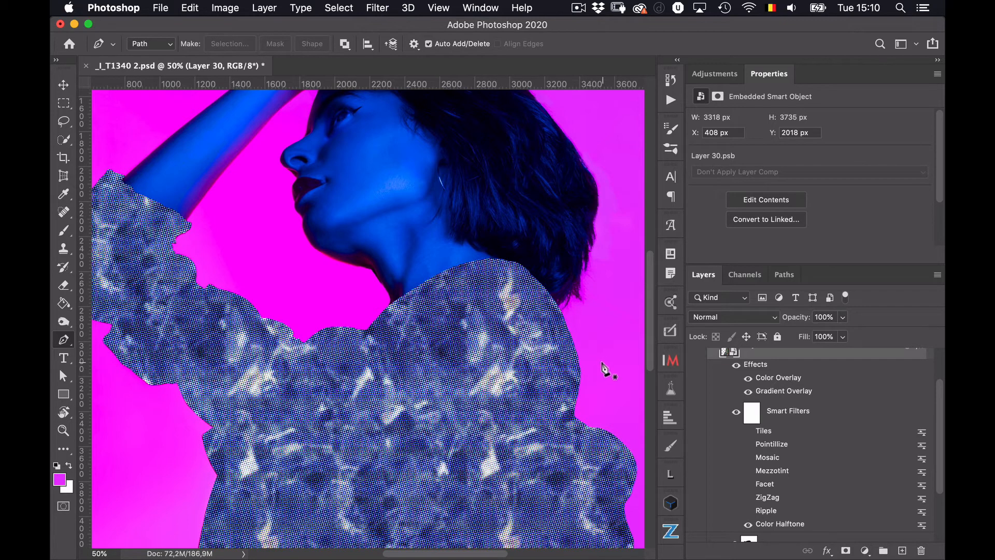
- Preview the Ripple and Facet filters on the jacket shape, leave both off and turn ZigZag back on
{"action": "left_click", "coordinate": [748, 512]}
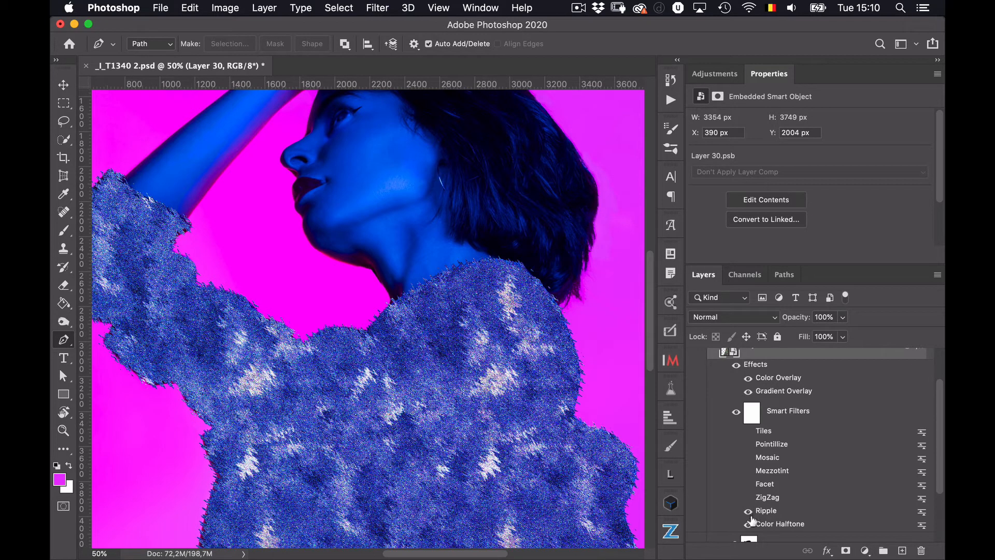
{"action": "left_click", "coordinate": [748, 512]}
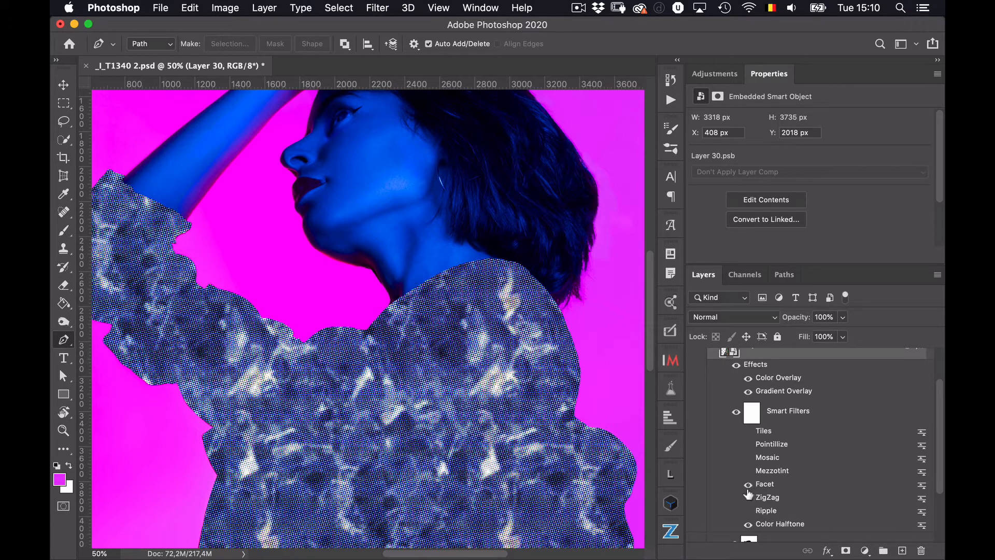
{"action": "left_click", "coordinate": [748, 485]}
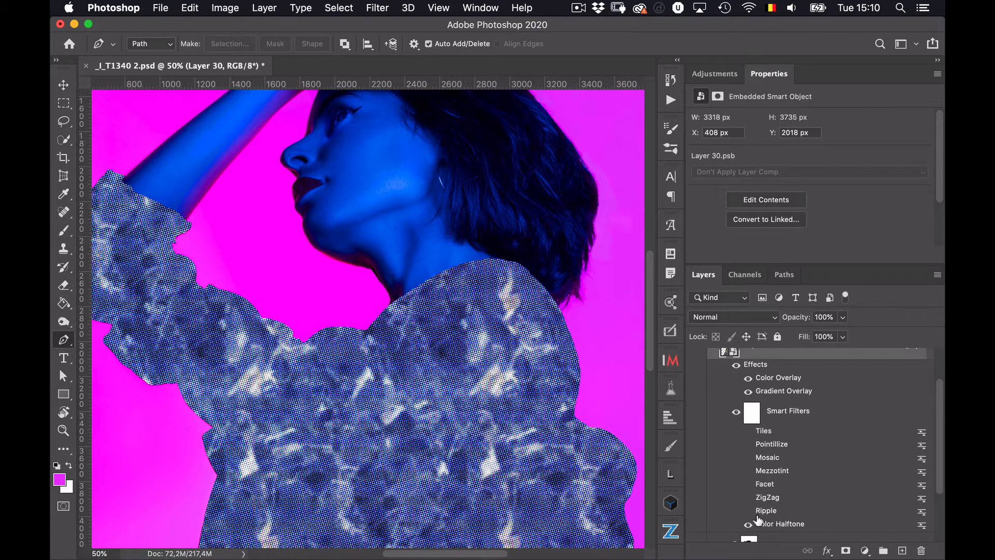
{"action": "left_click", "coordinate": [748, 498]}
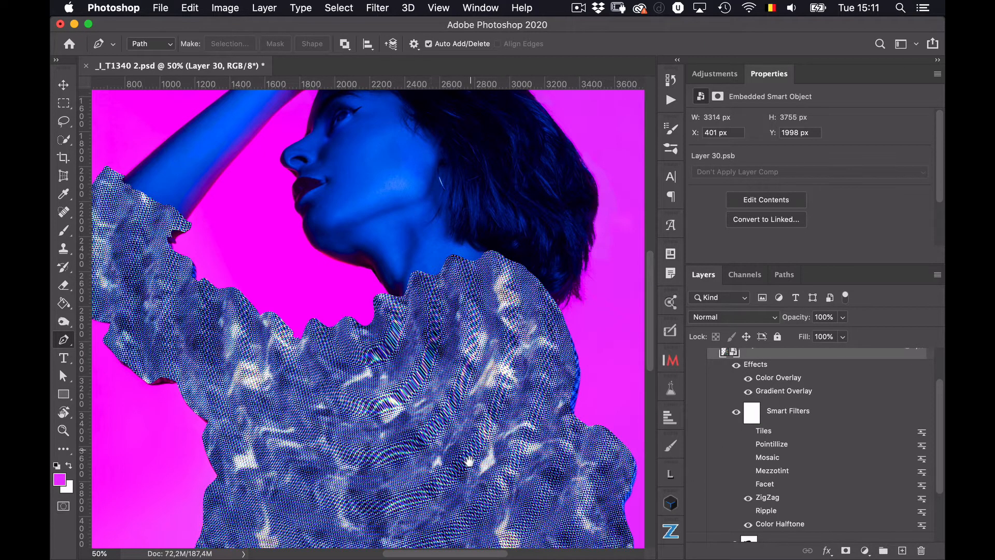
- Hide Layer 30 to examine the original jacket on Layer 28 underneath, and show the textured shape again
{"action": "left_click_drag", "start_coordinate": [484, 426], "coordinate": [479, 175]}
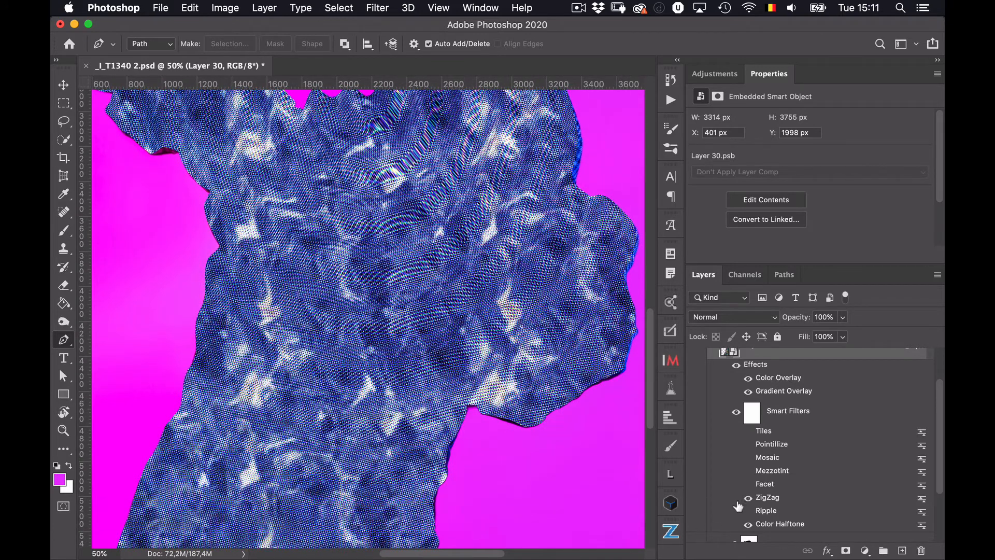
{"action": "scroll", "coordinate": [943, 447], "scroll_direction": "down", "scroll_amount": 1}
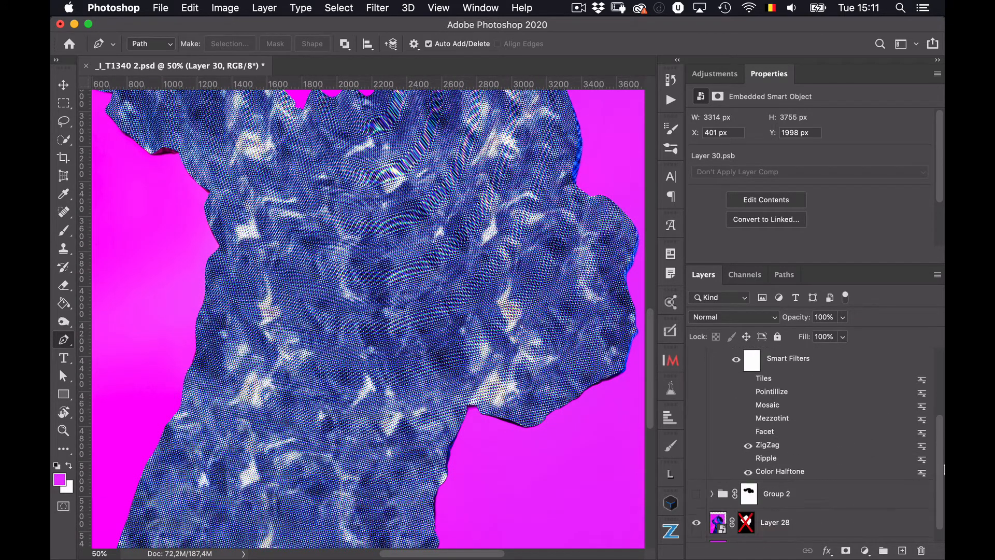
{"action": "scroll", "coordinate": [943, 444], "scroll_direction": "up", "scroll_amount": 2}
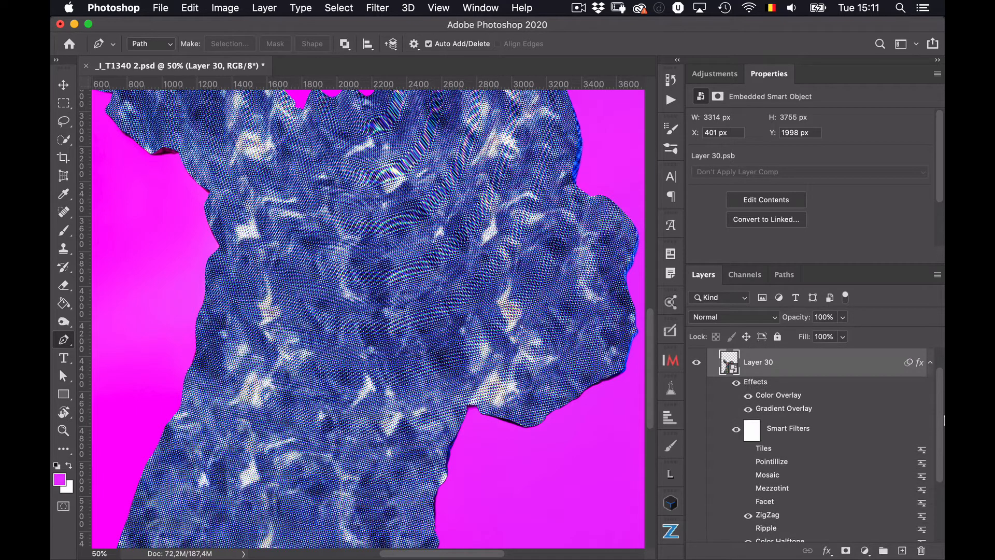
{"action": "scroll", "coordinate": [943, 419], "scroll_direction": "up", "scroll_amount": 2}
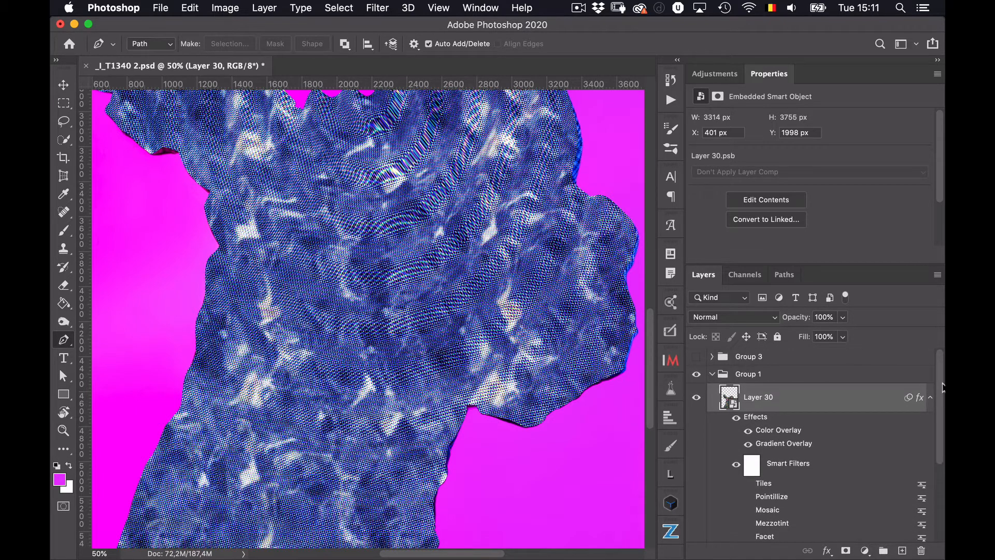
{"action": "left_click_drag", "start_coordinate": [943, 406], "coordinate": [943, 377]}
{"action": "left_click", "coordinate": [696, 398]}
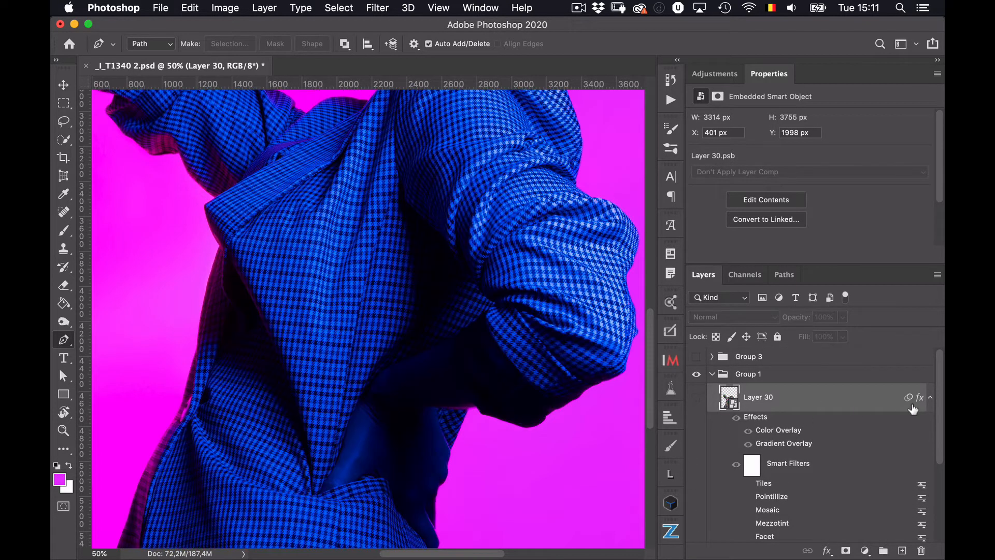
{"action": "left_click_drag", "start_coordinate": [942, 409], "coordinate": [942, 484]}
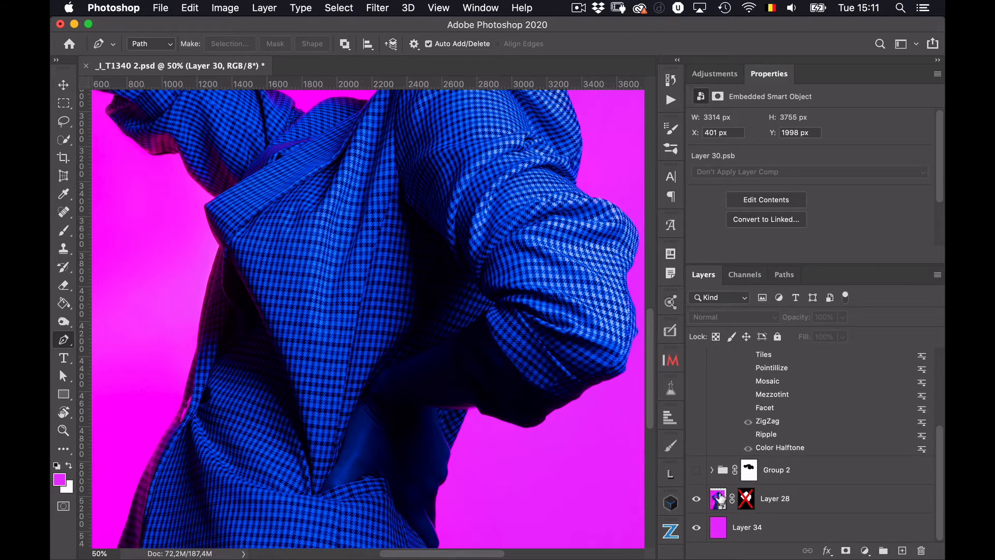
{"action": "left_click_drag", "start_coordinate": [939, 445], "coordinate": [937, 369]}
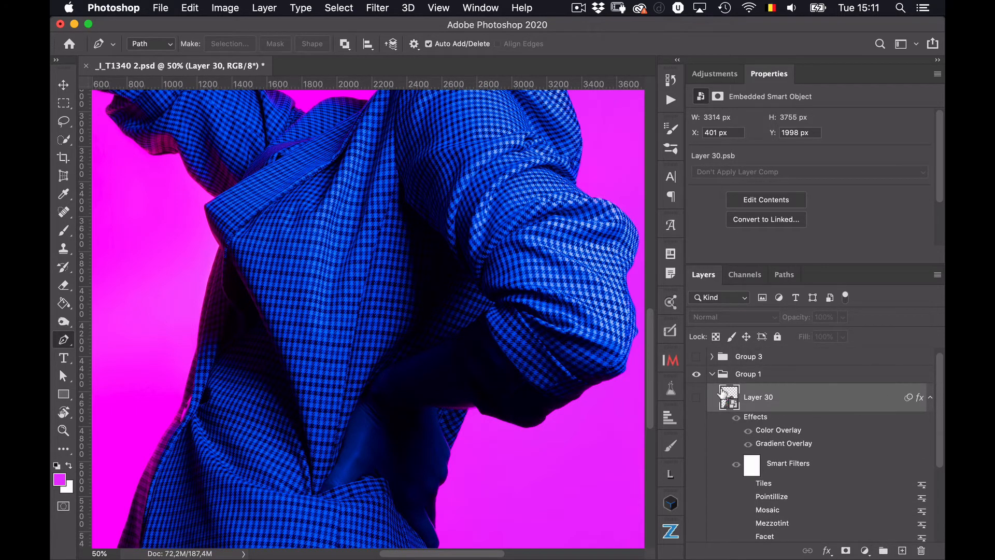
{"action": "left_click", "coordinate": [696, 397]}
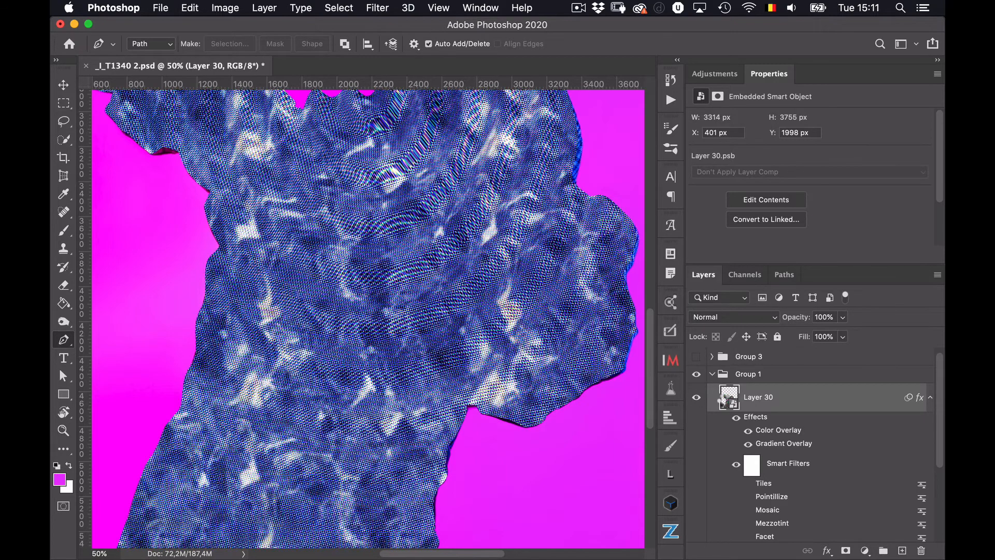
- Try Layer 30's filtered outline as a selection over the jacket on Layer 28 with Layer 30 hidden, and clear the selection
{"action": "left_click", "coordinate": [727, 404], "text": "super"}
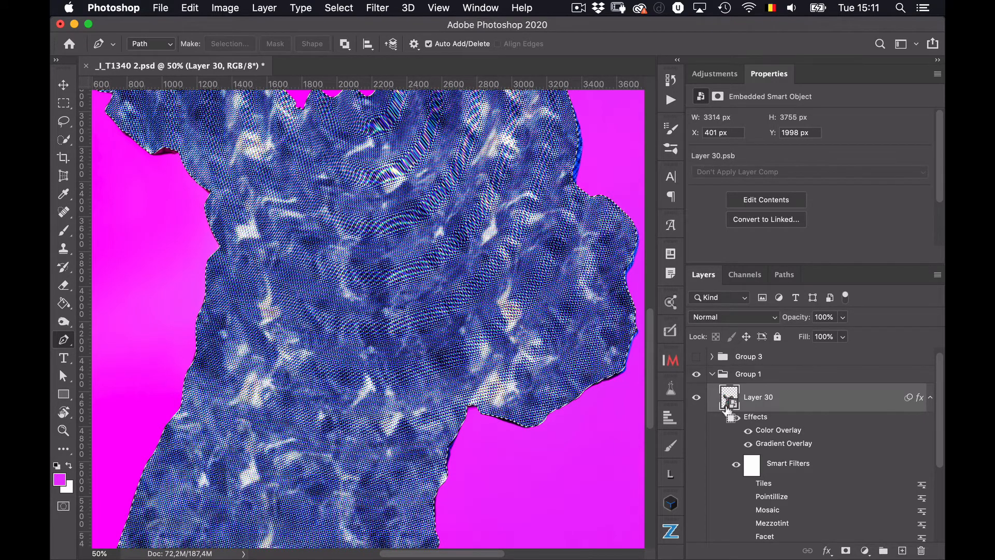
{"action": "left_click", "coordinate": [696, 398]}
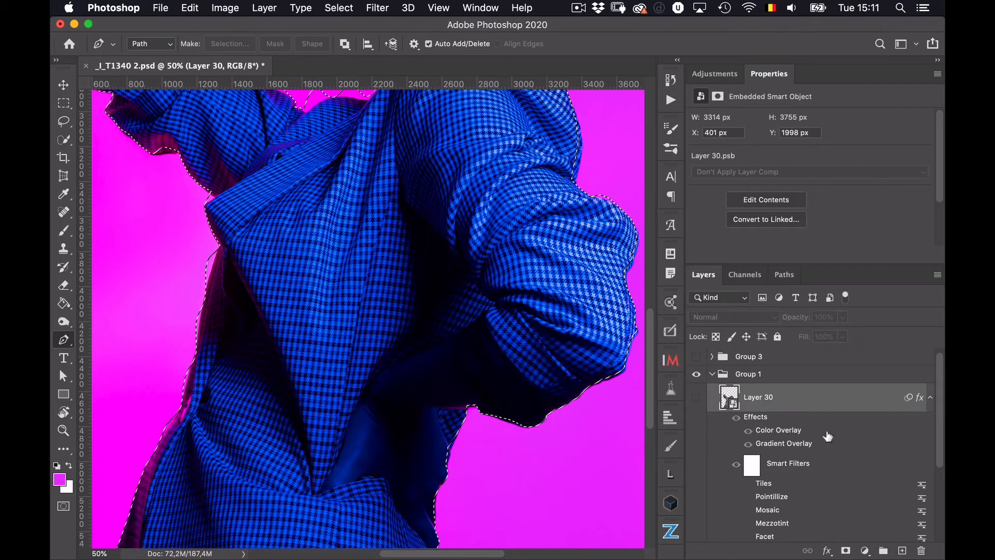
{"action": "scroll", "coordinate": [767, 415], "scroll_direction": "down", "scroll_amount": 5}
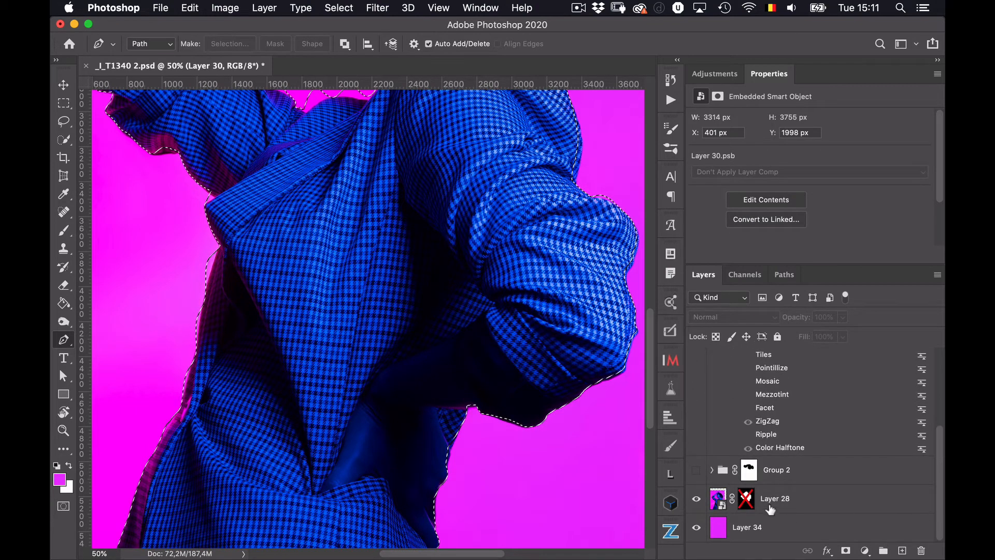
{"action": "left_click", "coordinate": [719, 510]}
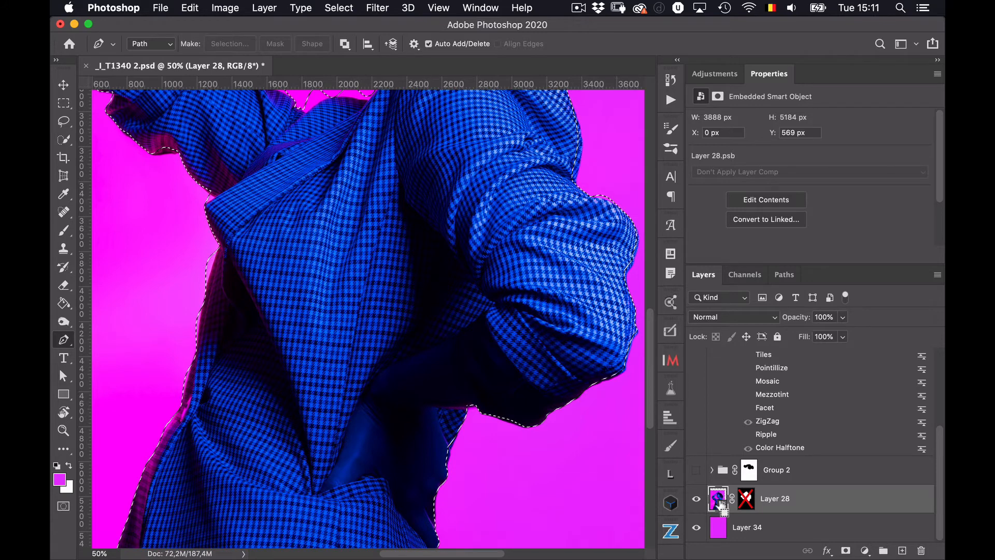
{"action": "left_click_drag", "start_coordinate": [506, 322], "coordinate": [499, 373]}
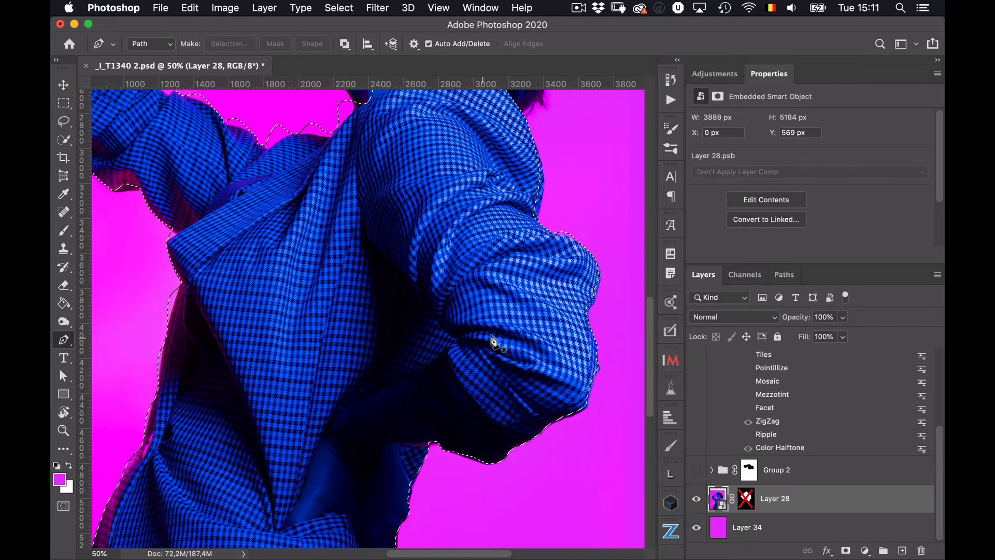
{"action": "key", "text": "super+d"}
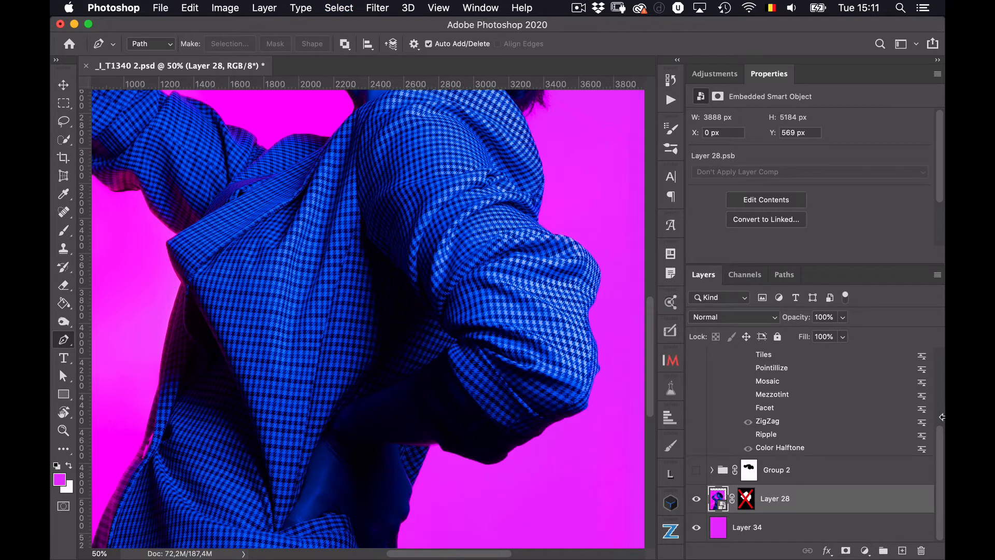
- Show Layer 30 and turn off its ZigZag and Color Halftone filters and its layer effects
{"action": "scroll", "coordinate": [933, 420], "scroll_direction": "up", "scroll_amount": 5}
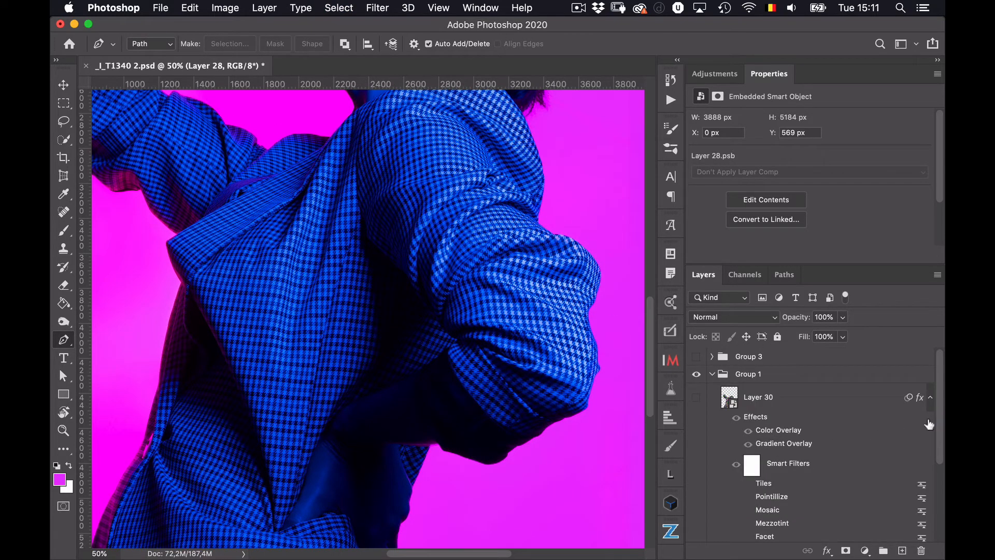
{"action": "left_click", "coordinate": [696, 397]}
{"action": "scroll", "coordinate": [939, 441], "scroll_direction": "down", "scroll_amount": 3}
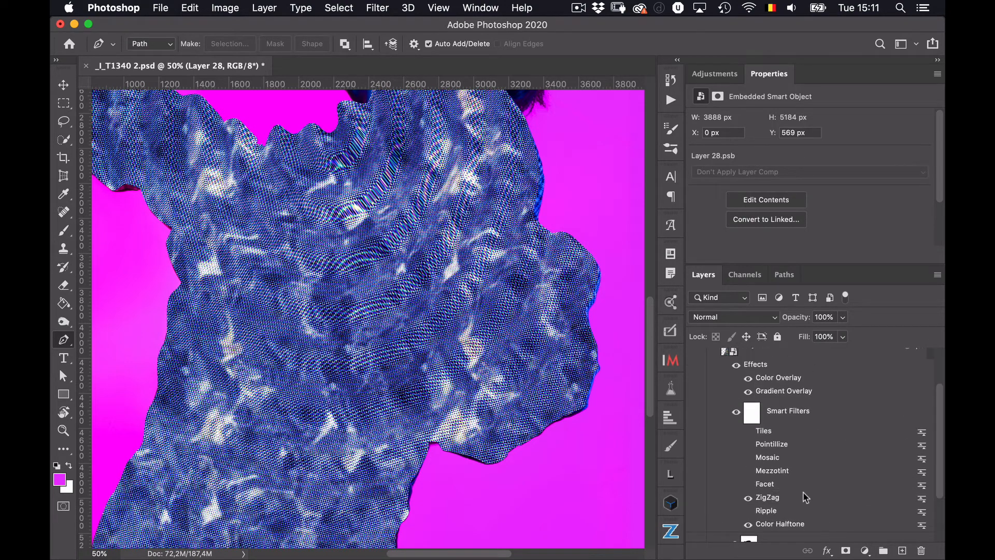
{"action": "left_click", "coordinate": [748, 499]}
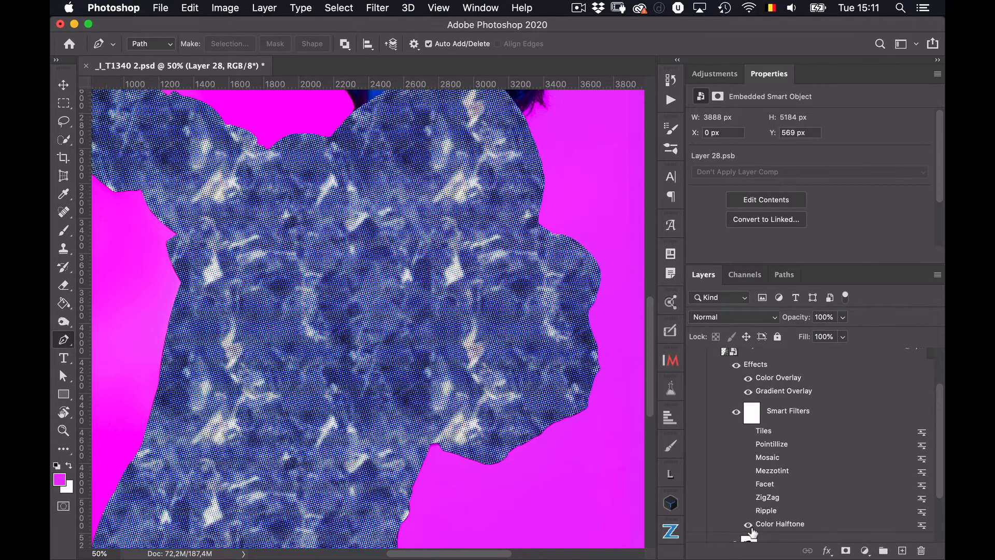
{"action": "left_click", "coordinate": [750, 525]}
{"action": "left_click", "coordinate": [735, 365]}
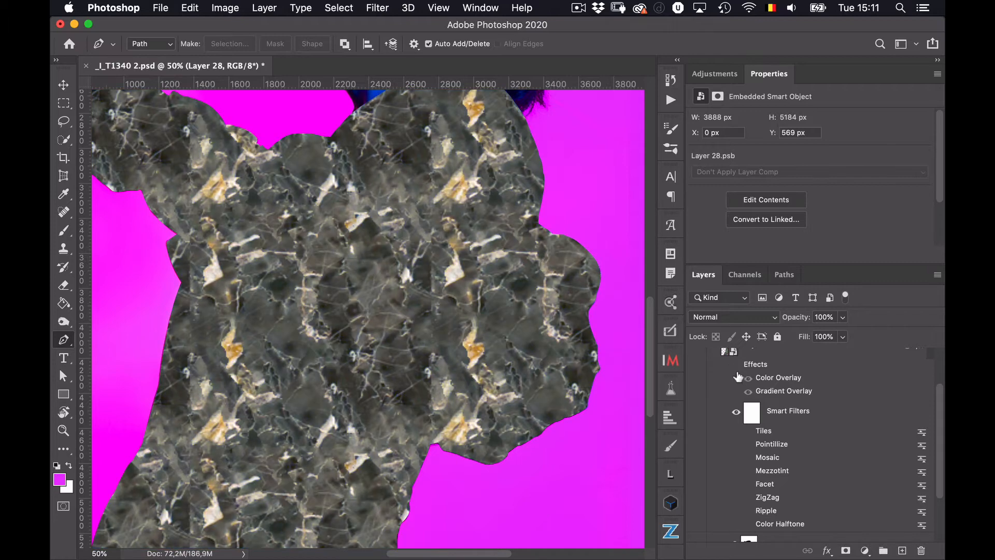
- Select Layer 30 and load the outline of its unfiltered shape as a selection
{"action": "left_click", "coordinate": [720, 401]}
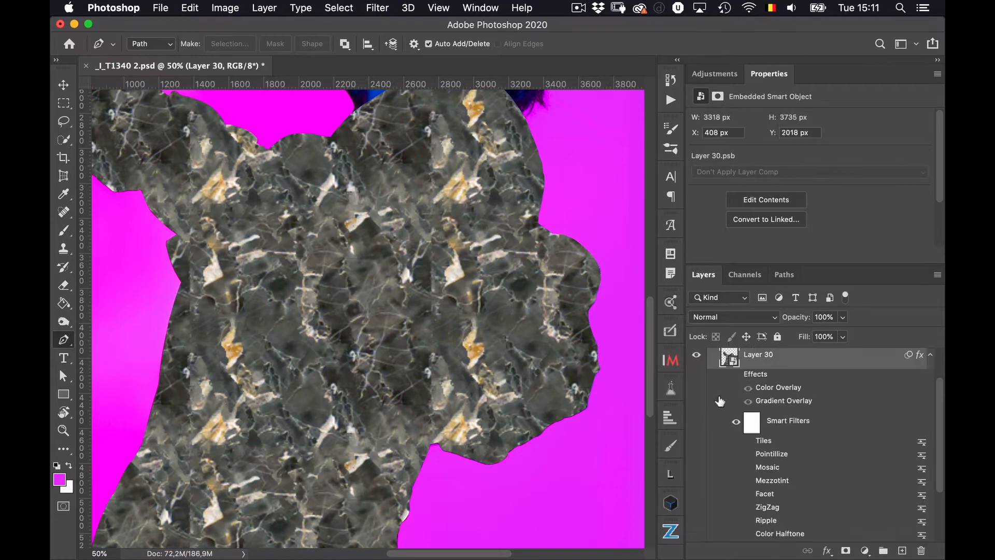
{"action": "left_click", "coordinate": [728, 363], "text": "super"}
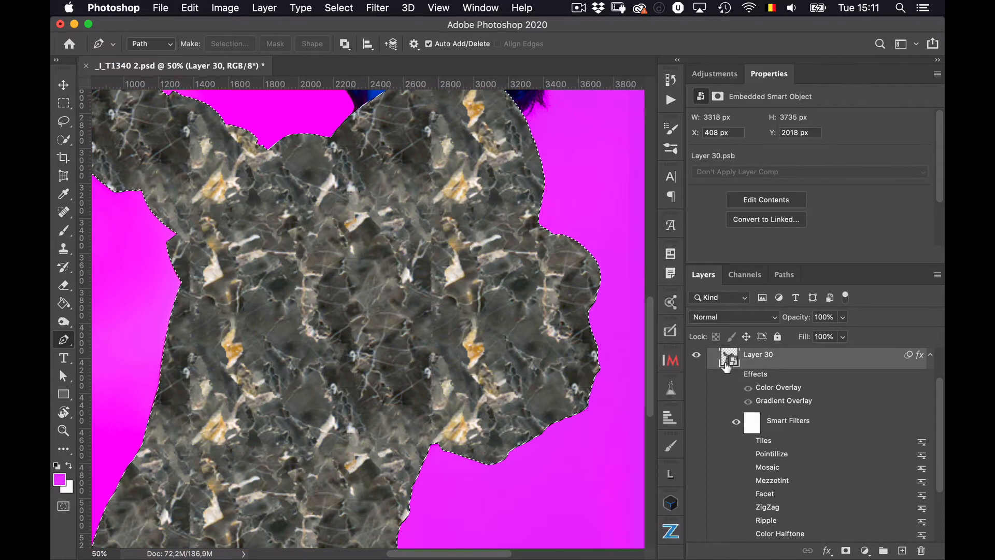
- Hide Layer 30 and copy the selected jacket area from Layer 28 onto a new layer
{"action": "left_click", "coordinate": [696, 355]}
{"action": "scroll", "coordinate": [927, 445], "scroll_direction": "down", "scroll_amount": 3}
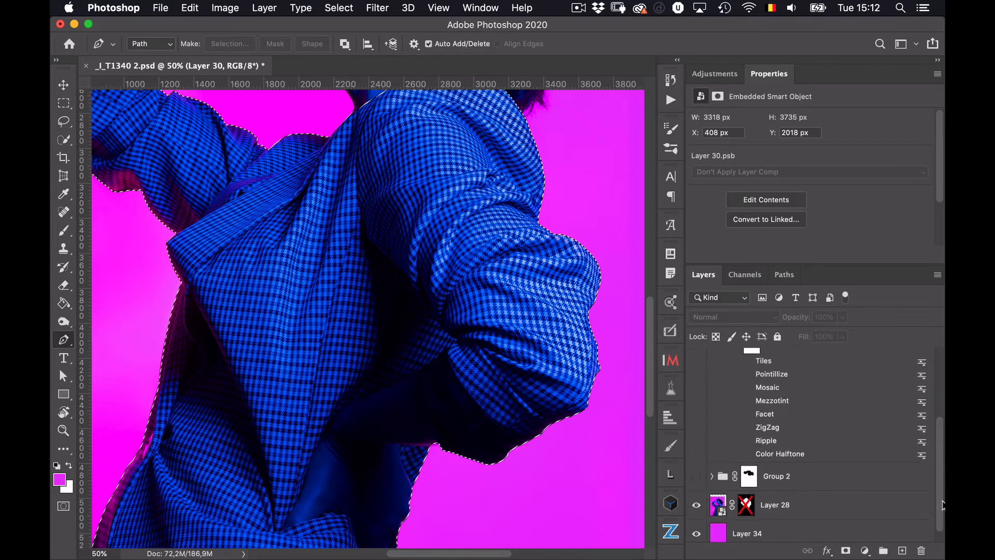
{"action": "left_click", "coordinate": [719, 511]}
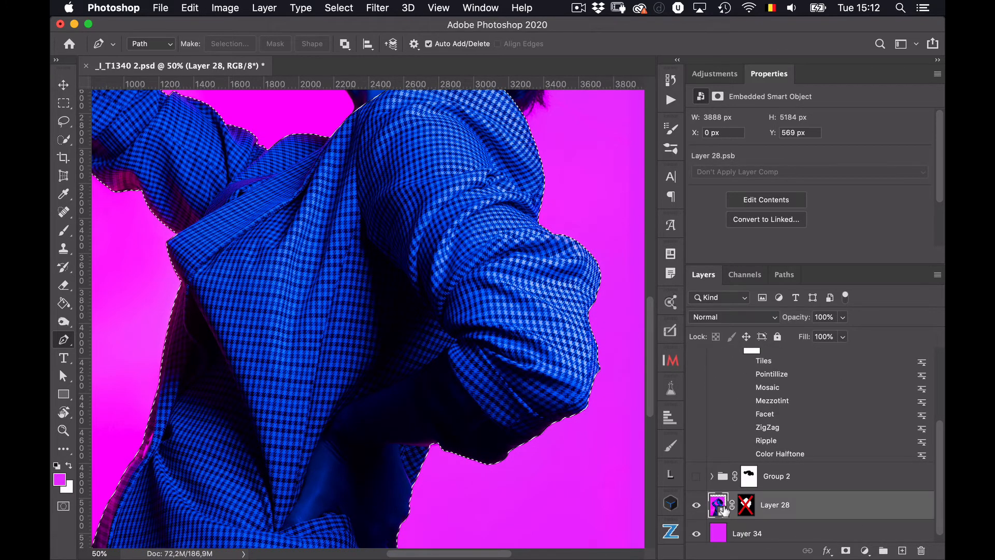
{"action": "key", "text": "super+j"}
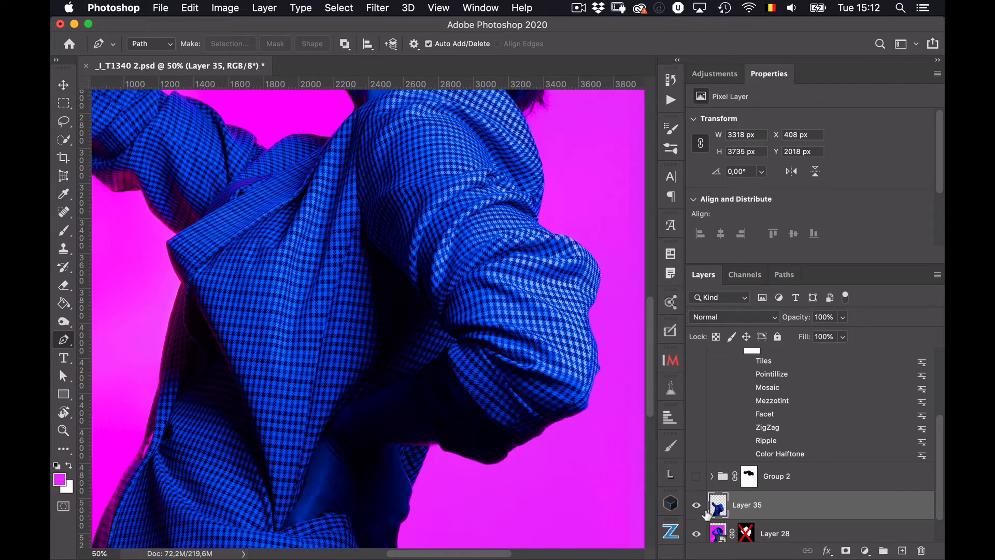
- Hide Layer 28 and toggle the copied jacket layer to check the isolated cutout on the magenta background
{"action": "left_click", "coordinate": [696, 533]}
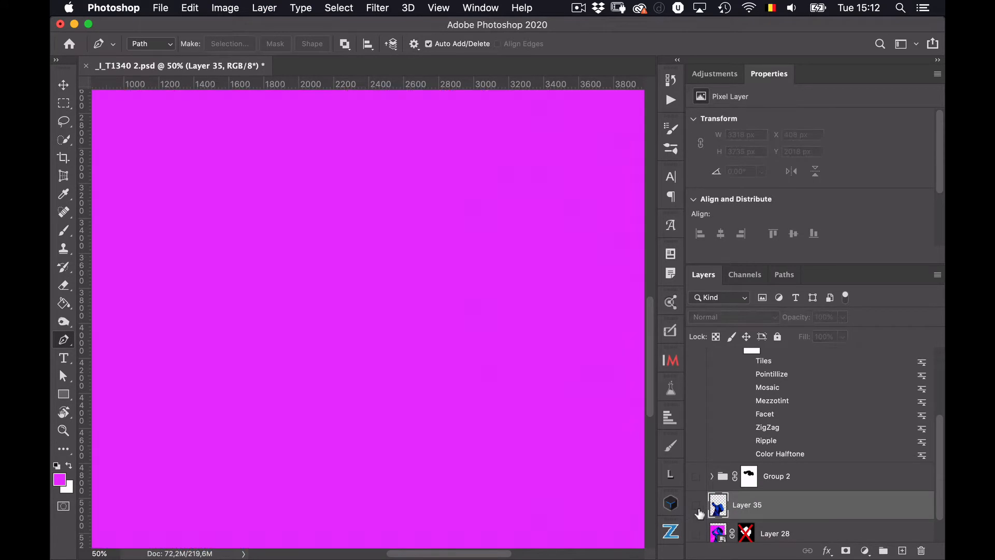
{"action": "left_click", "coordinate": [695, 505]}
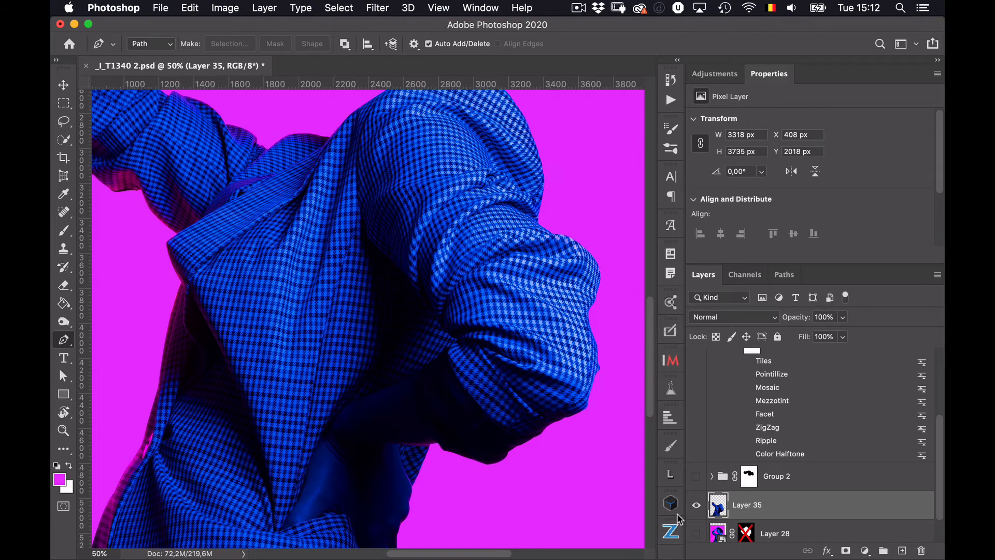
{"action": "key", "text": "super+minus"}
{"action": "key", "text": "super+minus"}
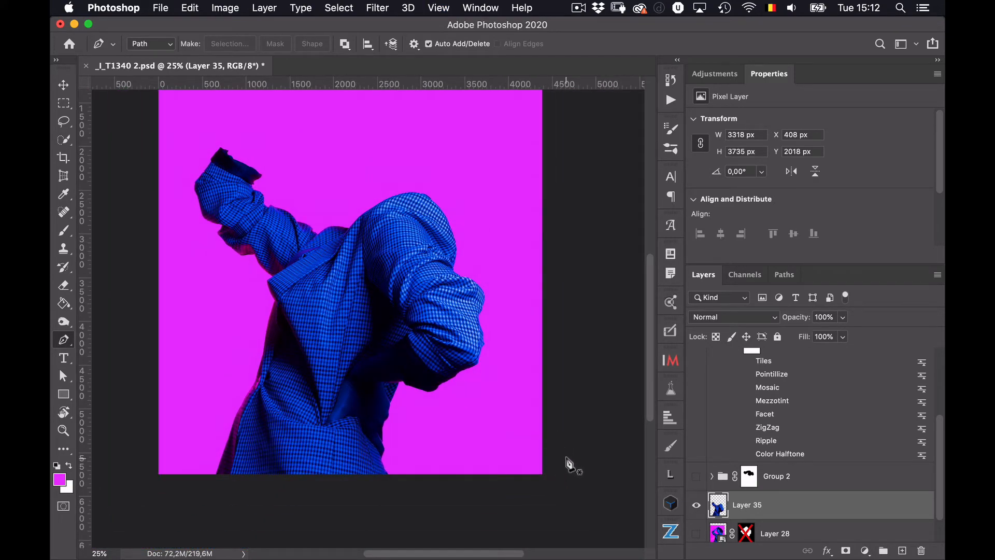
{"action": "left_click", "coordinate": [697, 507]}
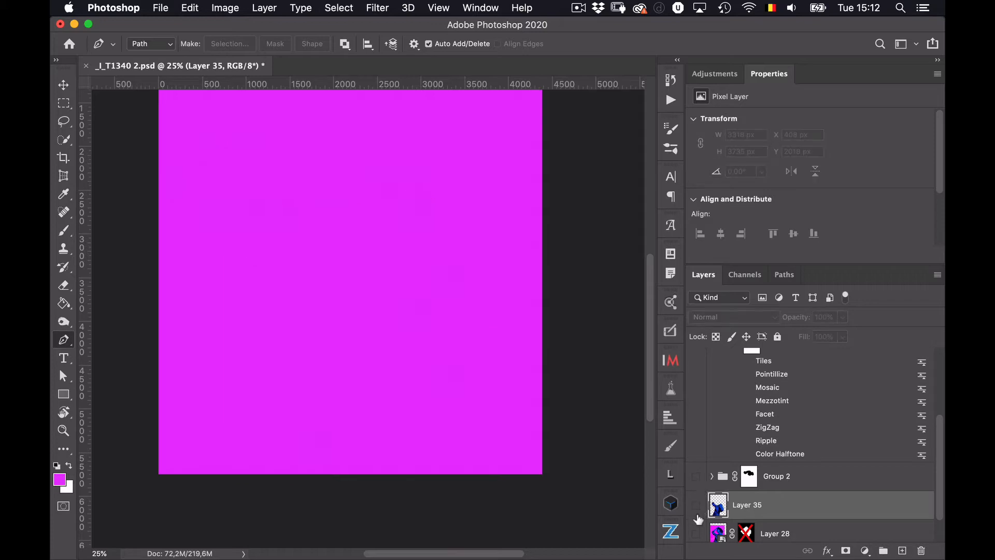
{"action": "left_click", "coordinate": [697, 506]}
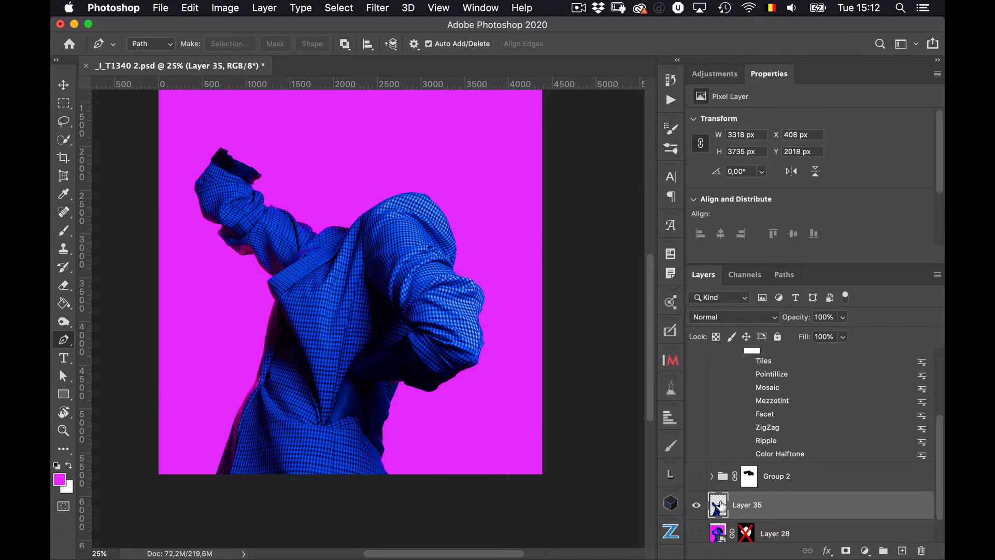
{"action": "left_click_drag", "start_coordinate": [778, 456], "coordinate": [785, 506]}
{"action": "left_click_drag", "start_coordinate": [787, 462], "coordinate": [787, 460]}
{"action": "key", "text": "super+z"}
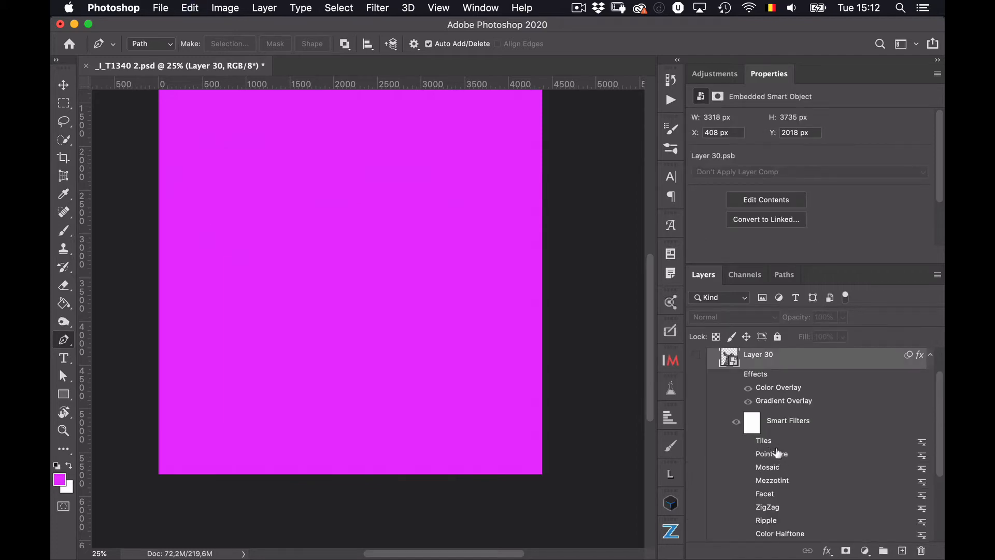
{"action": "key", "text": "super+shift+z"}
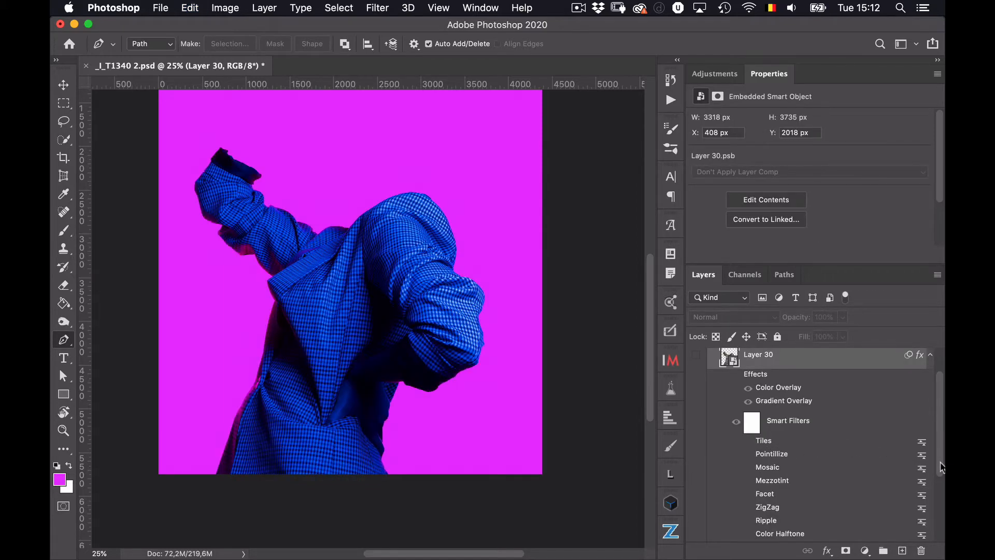
- Convert the cut-out jacket on Layer 35 to a smart object
{"action": "left_click_drag", "start_coordinate": [943, 467], "coordinate": [944, 527]}
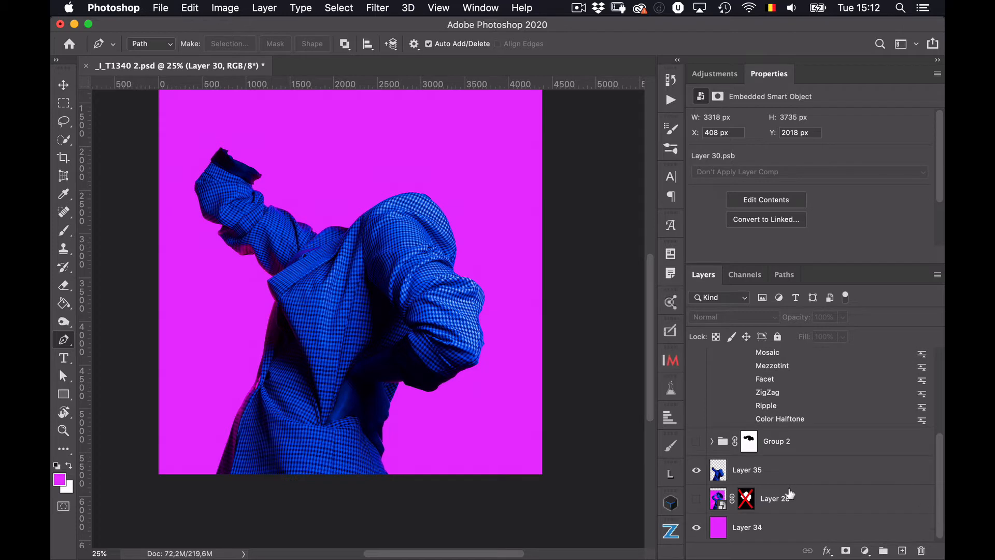
{"action": "right_click", "coordinate": [781, 473]}
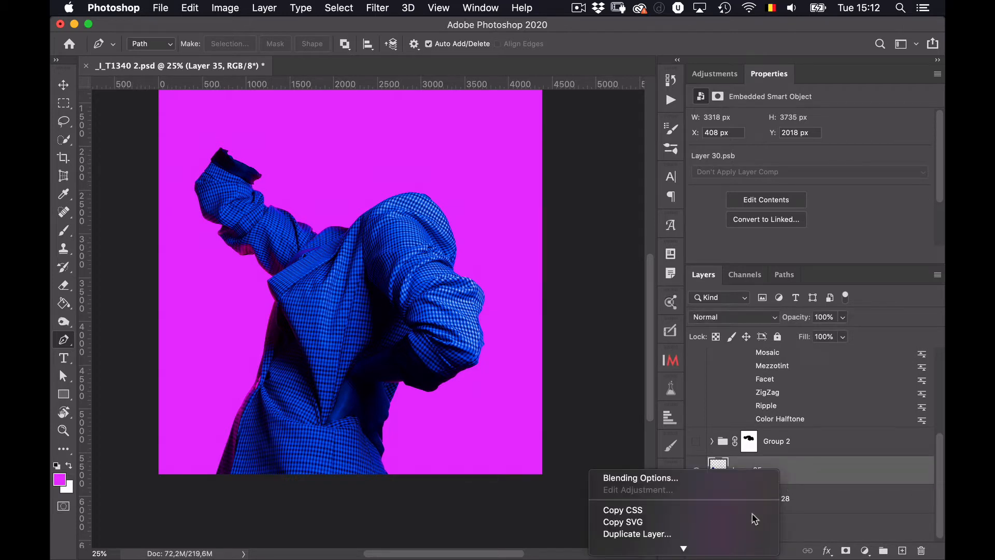
{"action": "mouse_move", "coordinate": [724, 551]}
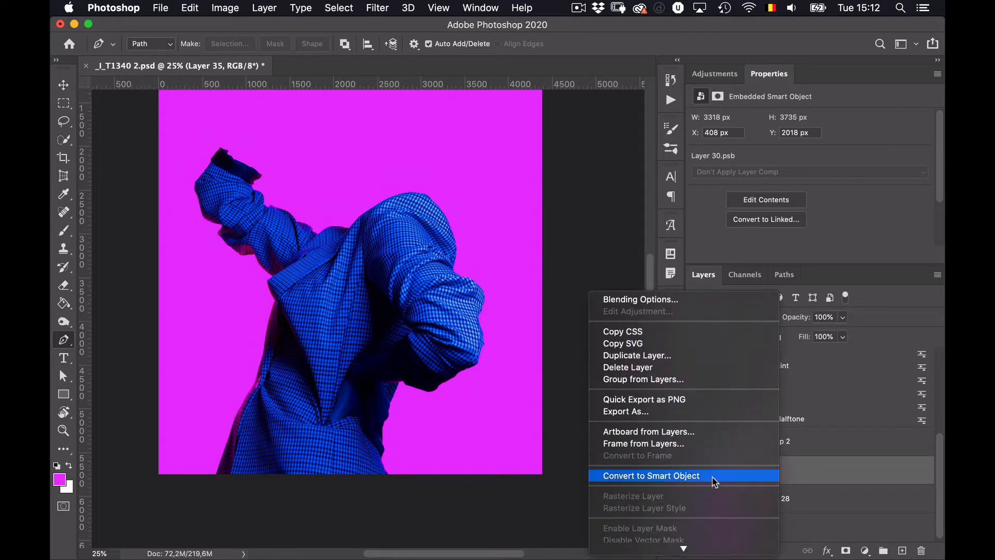
{"action": "left_click", "coordinate": [714, 482]}
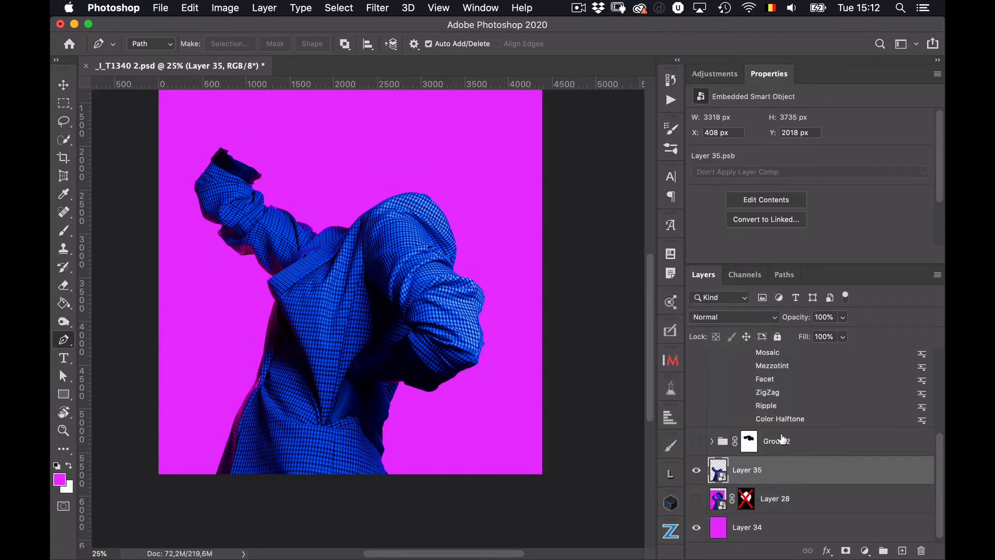
- Move the Color Halftone and ZigZag smart filters from Layer 30 to Layer 35 and turn both on
{"action": "left_click_drag", "start_coordinate": [772, 420], "coordinate": [787, 473]}
{"action": "scroll", "coordinate": [833, 464], "scroll_direction": "down", "scroll_amount": 3}
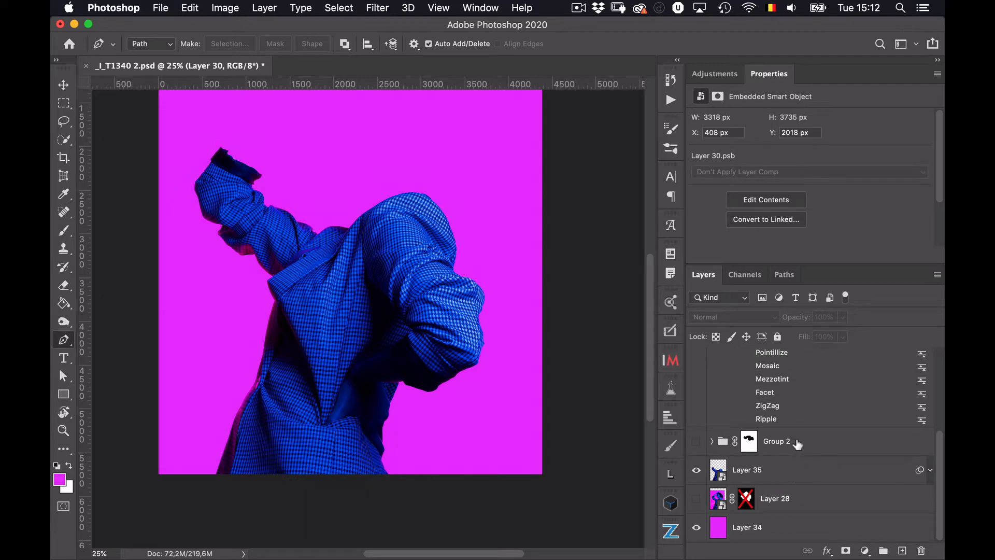
{"action": "left_click", "coordinate": [930, 476]}
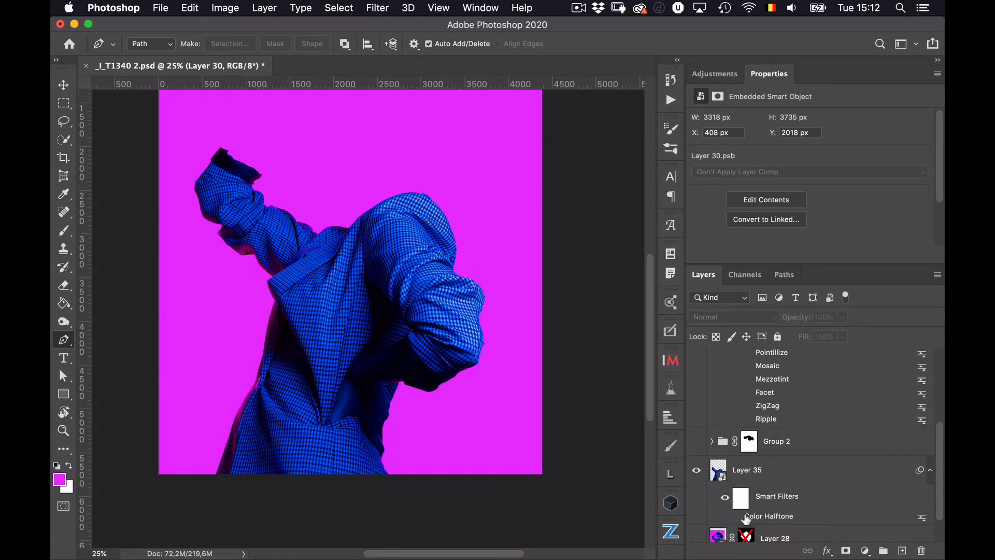
{"action": "scroll", "coordinate": [749, 513], "scroll_direction": "up", "scroll_amount": 5}
{"action": "scroll", "coordinate": [757, 508], "scroll_direction": "down", "scroll_amount": 5}
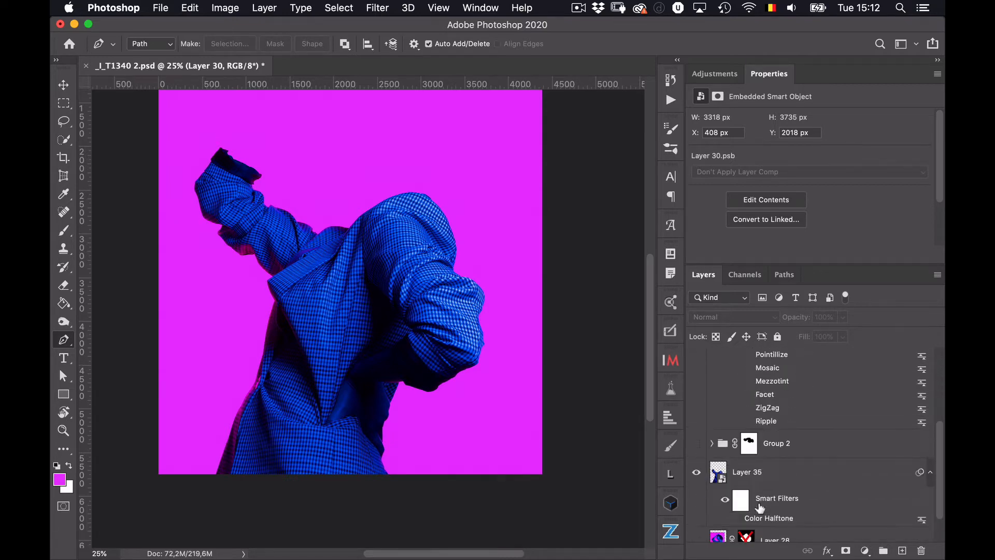
{"action": "scroll", "coordinate": [760, 508], "scroll_direction": "down", "scroll_amount": 3}
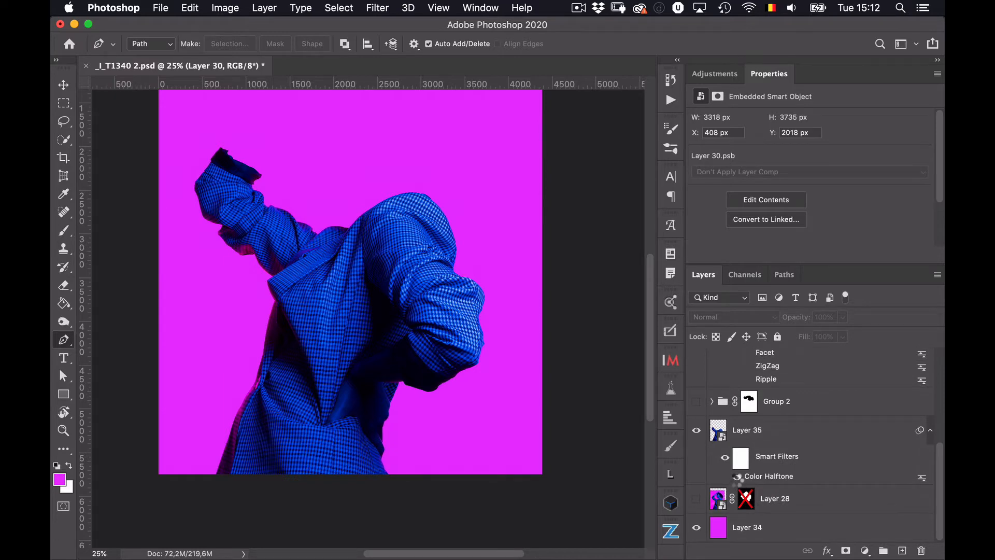
{"action": "left_click", "coordinate": [736, 477]}
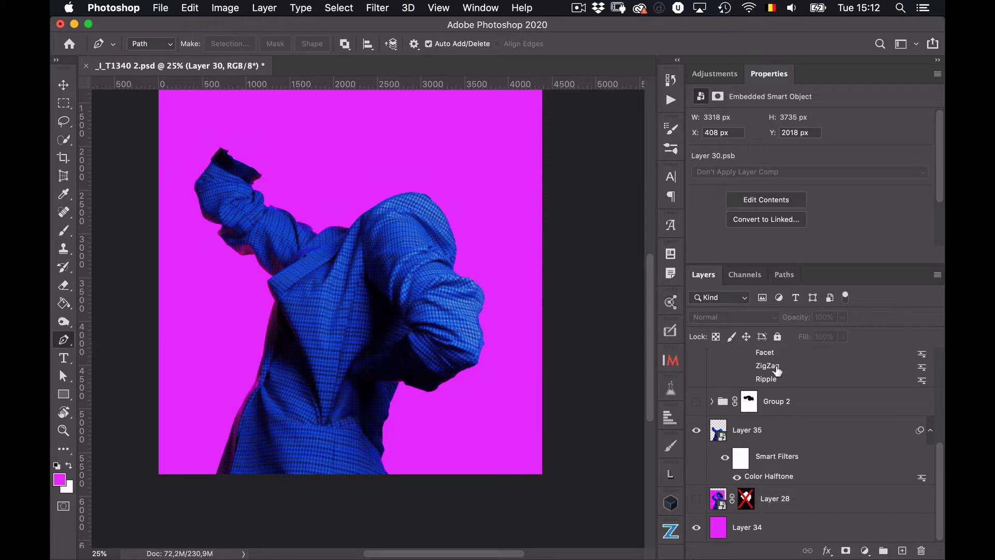
{"action": "left_click_drag", "start_coordinate": [777, 371], "coordinate": [805, 452]}
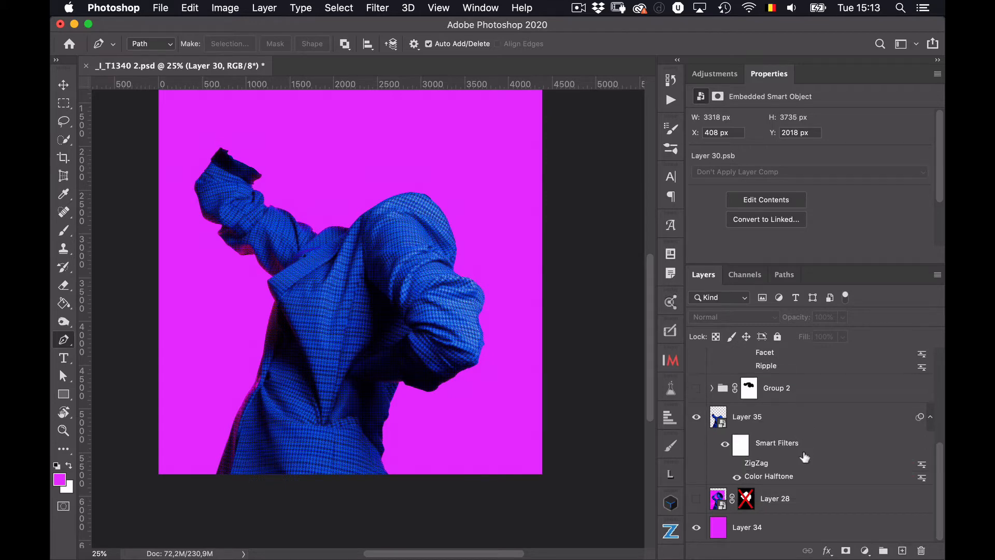
{"action": "left_click", "coordinate": [736, 463]}
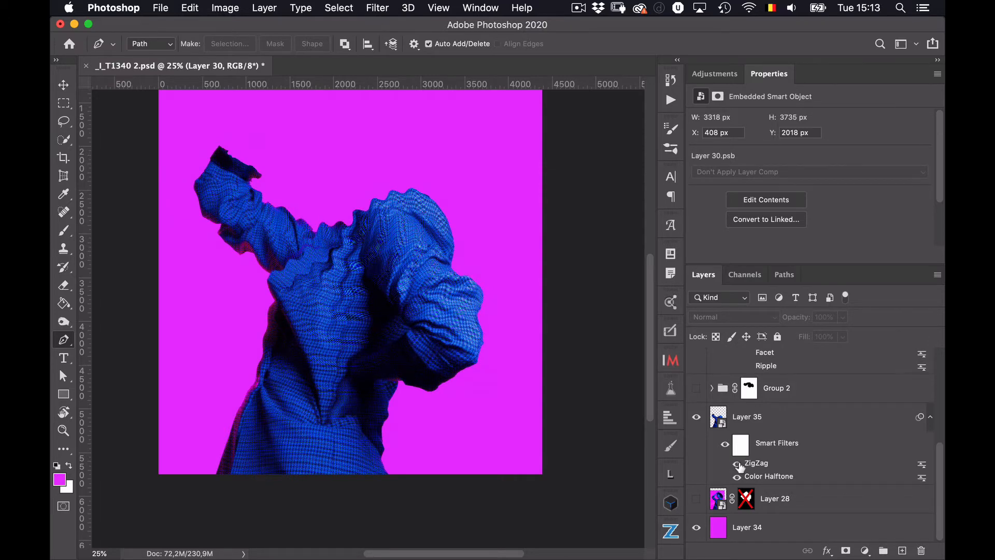
- Set the maximum radius of Layer 35's Color Halftone filter to 20 pixels
{"action": "key", "text": "super+plus"}
{"action": "key", "text": "super+plus"}
{"action": "key", "text": "super+plus"}
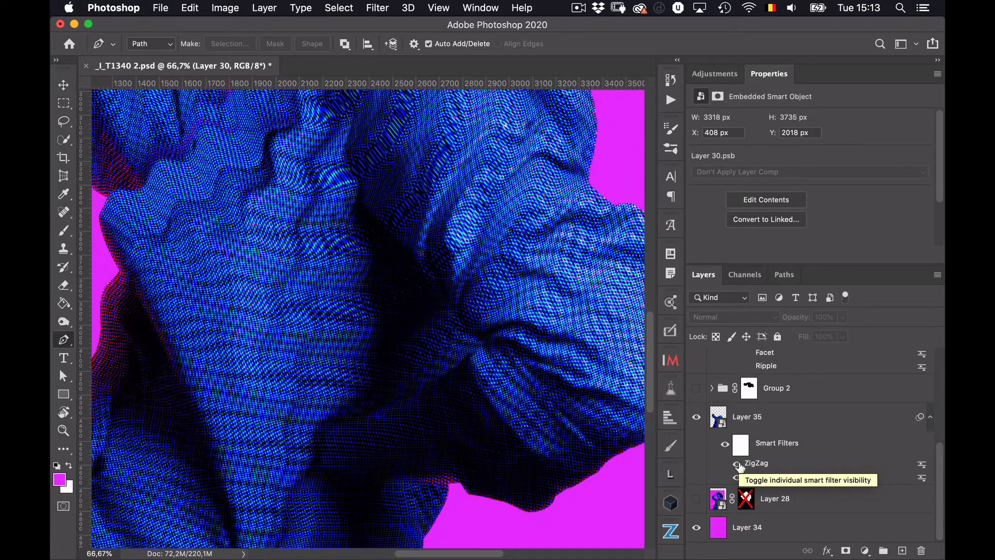
{"action": "double_click", "coordinate": [752, 477]}
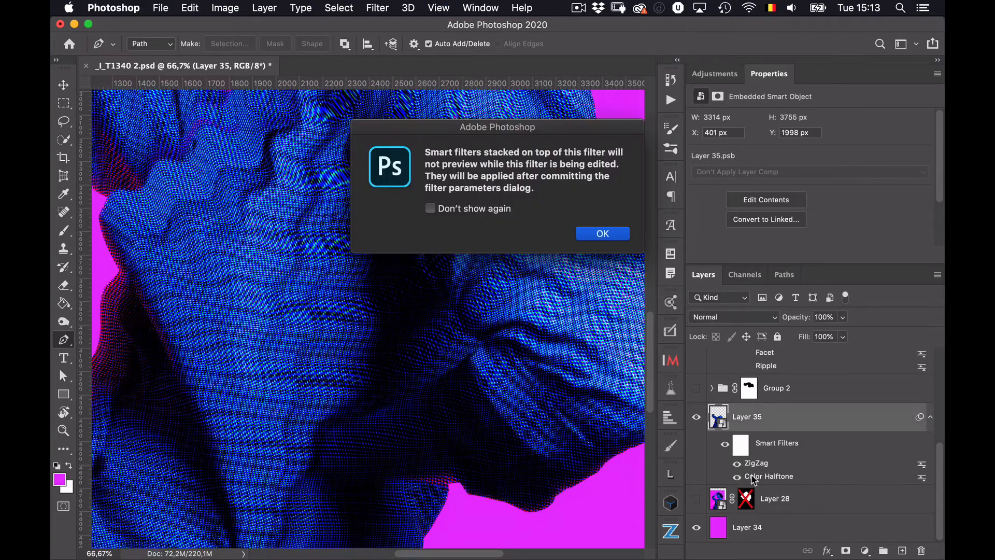
{"action": "left_click", "coordinate": [616, 237]}
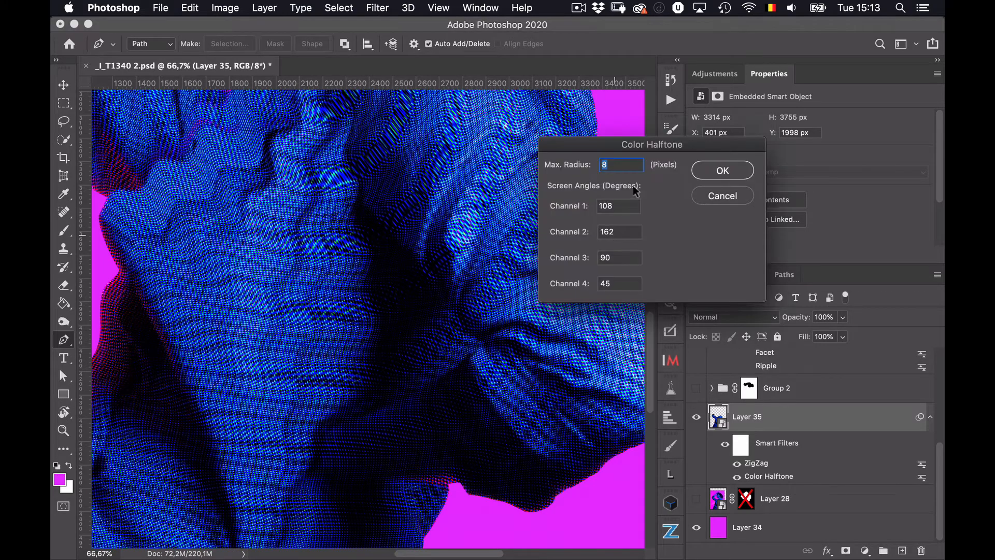
{"action": "type", "text": "20"}
{"action": "left_click", "coordinate": [727, 171]}
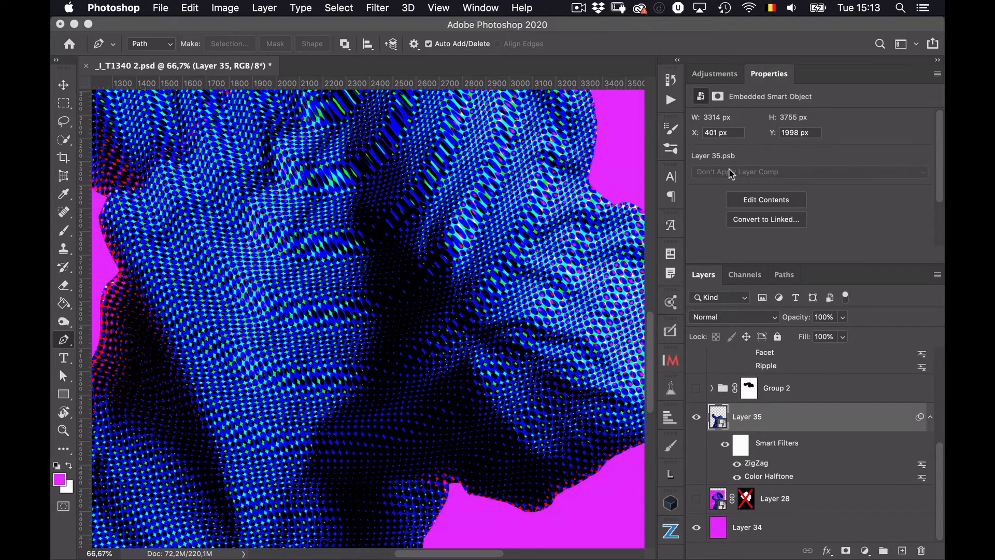
- Examine the halftone pattern on the jacket and show the original photo on Layer 28 beneath it
{"action": "key", "text": "super+minus"}
{"action": "key", "text": "super+minus"}
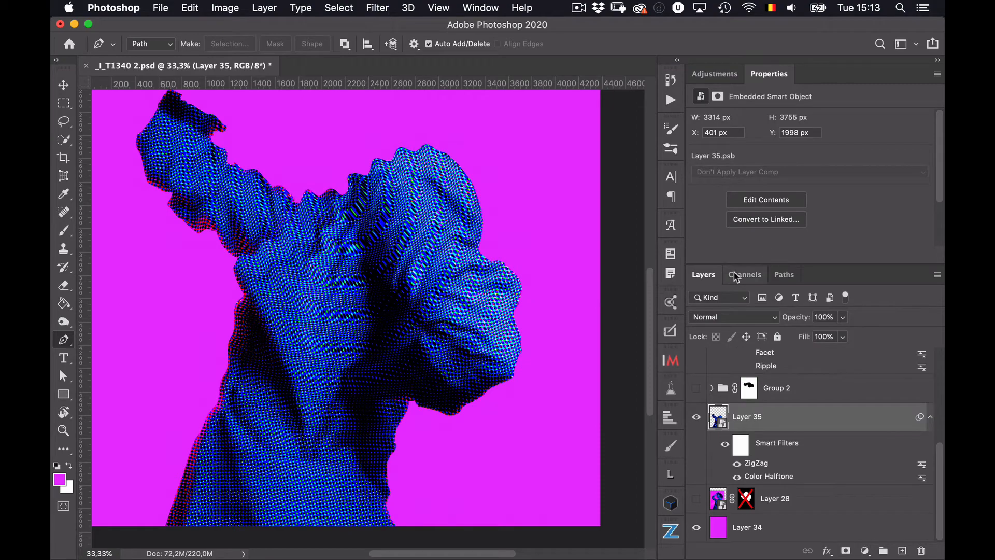
{"action": "key", "text": "super+plus"}
{"action": "key", "text": "super+plus"}
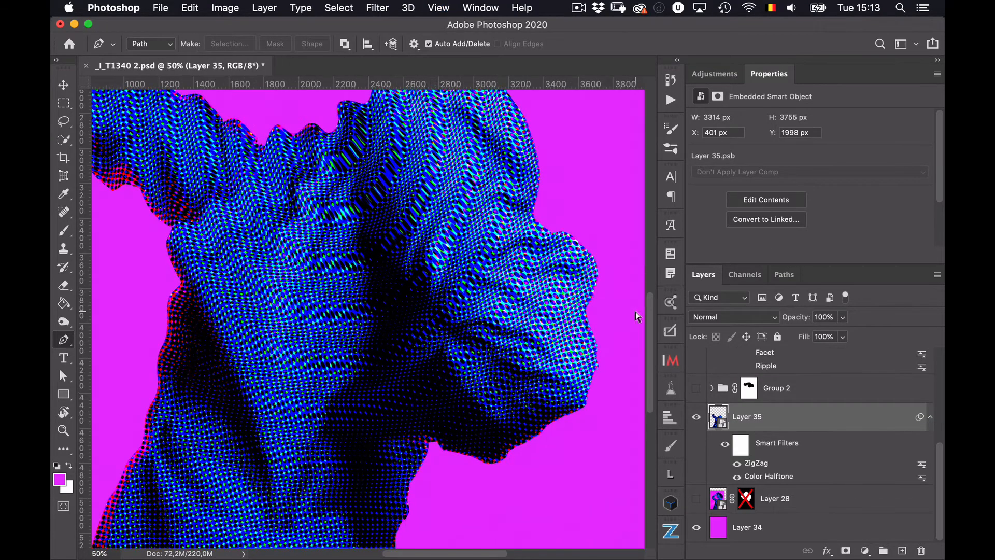
{"action": "scroll", "coordinate": [497, 317], "scroll_direction": "up", "scroll_amount": 6}
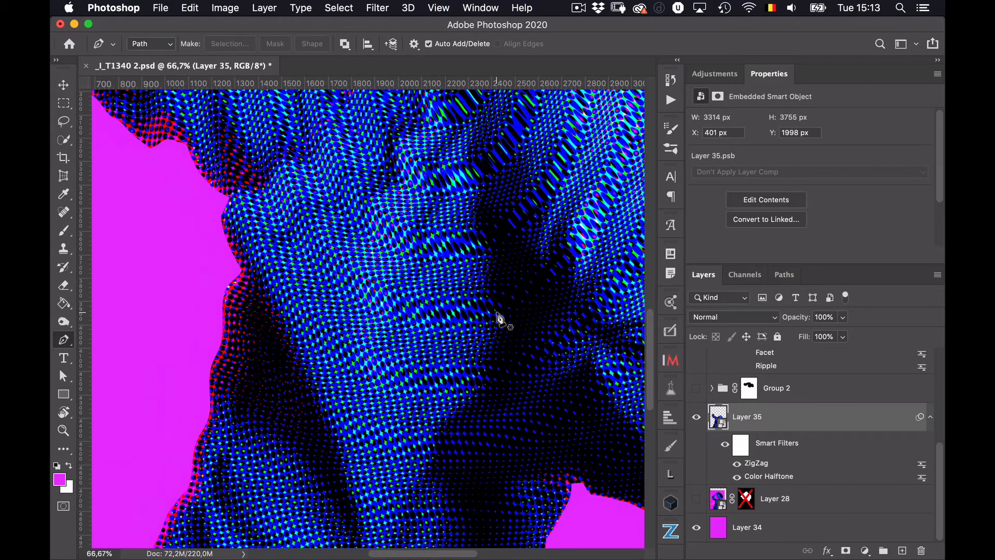
{"action": "key", "text": "super+minus"}
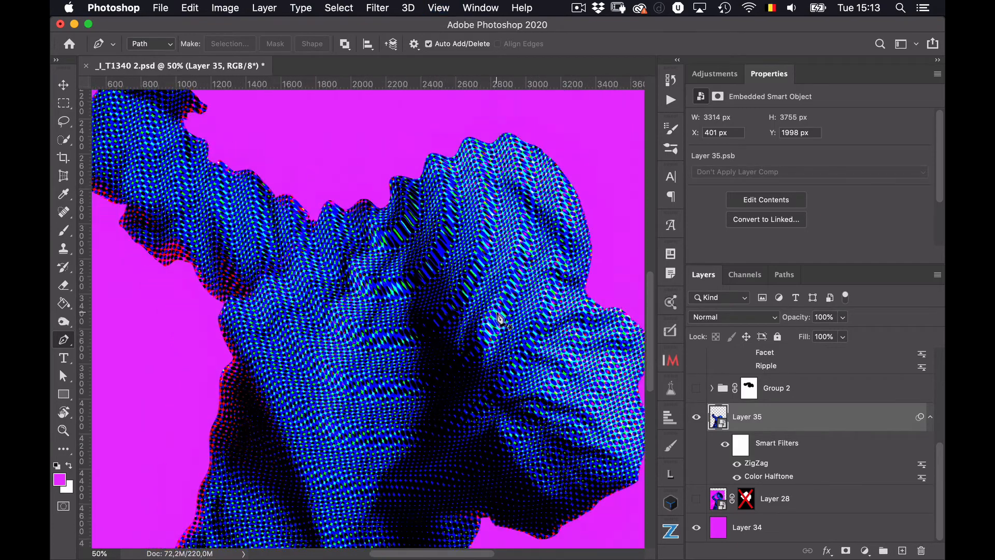
{"action": "key", "text": "super+minus"}
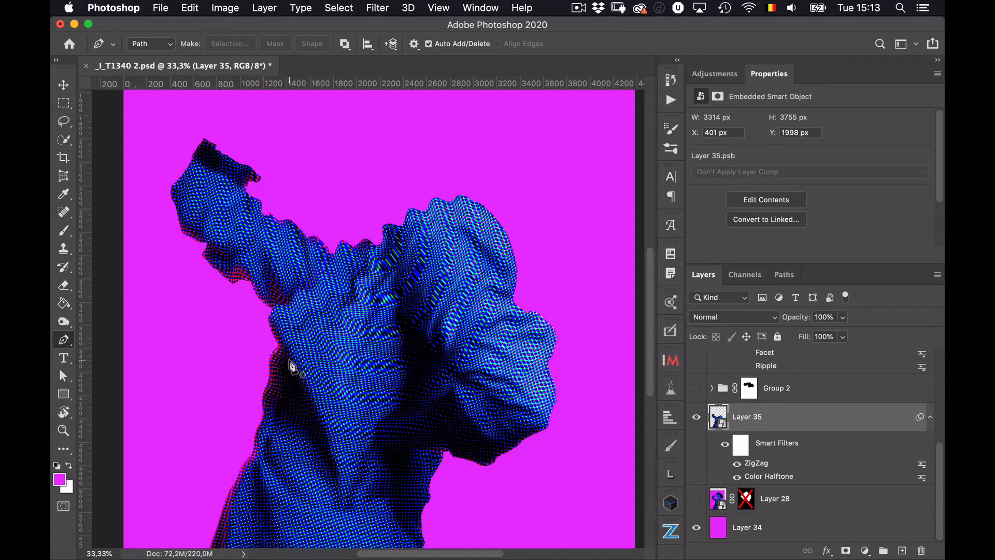
{"action": "left_click", "coordinate": [696, 500]}
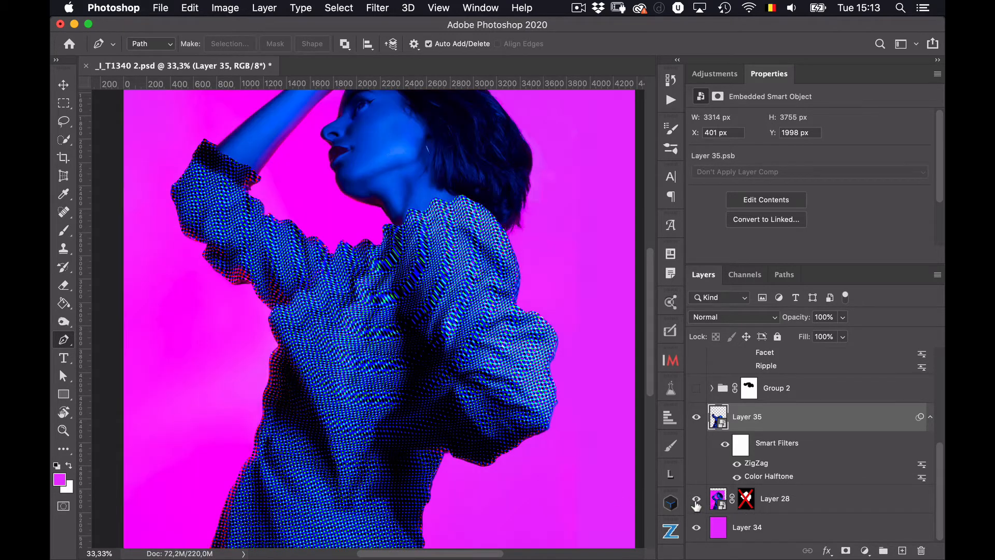
{"action": "key", "text": "super+minus"}
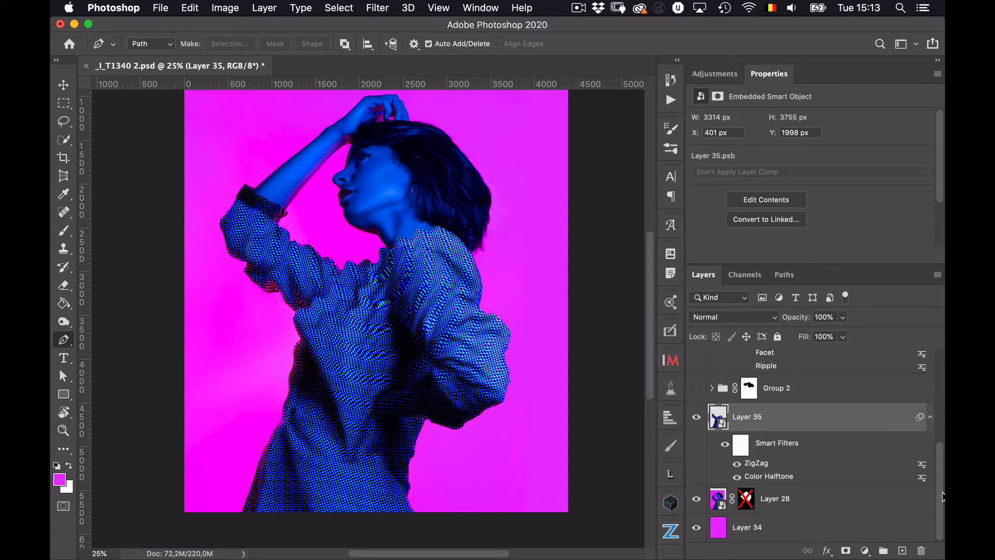
- Show and hide Group 2 to preview its layered outlines, and show Layer 30's textured shape over the halftone jacket
{"action": "left_click", "coordinate": [696, 389]}
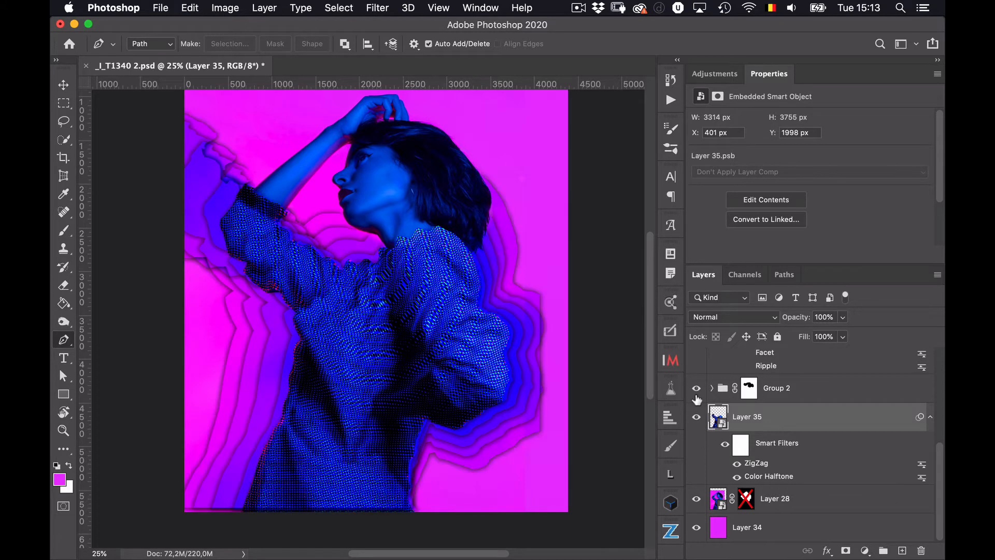
{"action": "scroll", "coordinate": [698, 399], "scroll_direction": "up", "scroll_amount": 10}
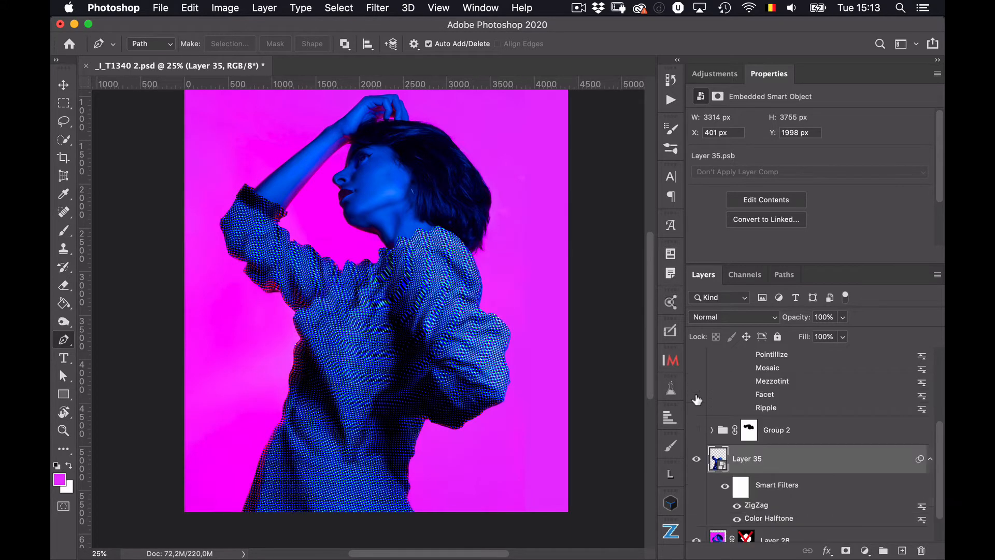
{"action": "left_click", "coordinate": [696, 398]}
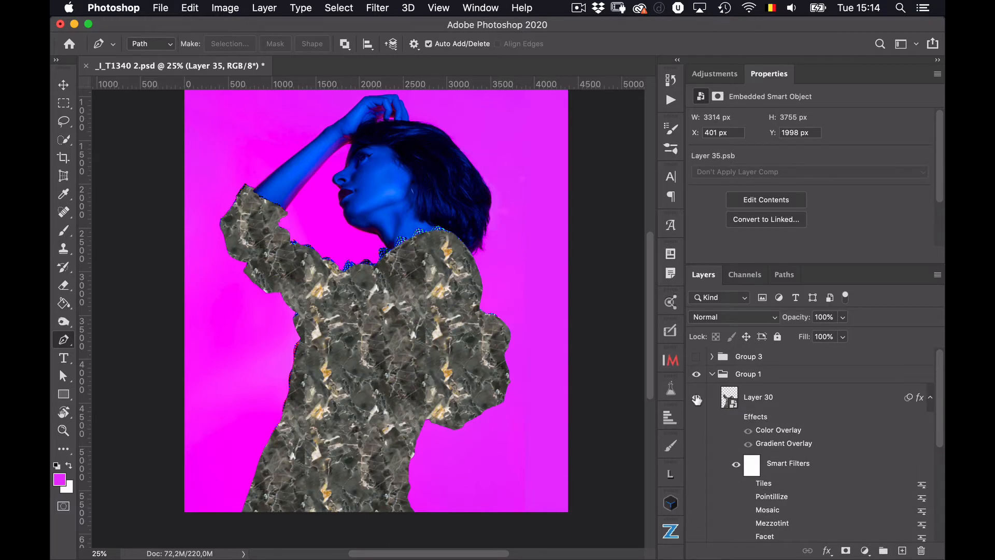
- Hide Layer 30, collapse its effects list and Group 1, and briefly toggle Group 2's visibility
{"action": "left_click", "coordinate": [697, 398]}
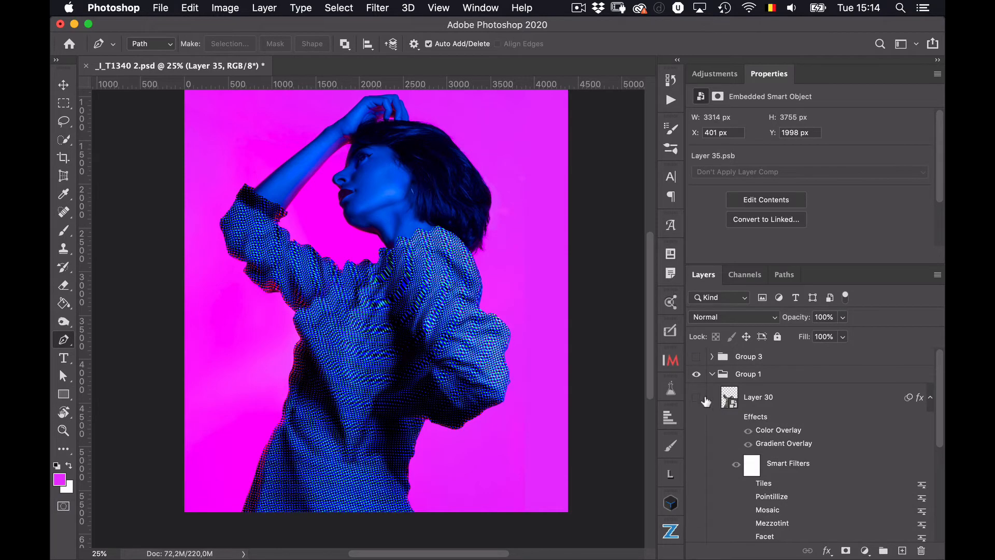
{"action": "left_click", "coordinate": [931, 405]}
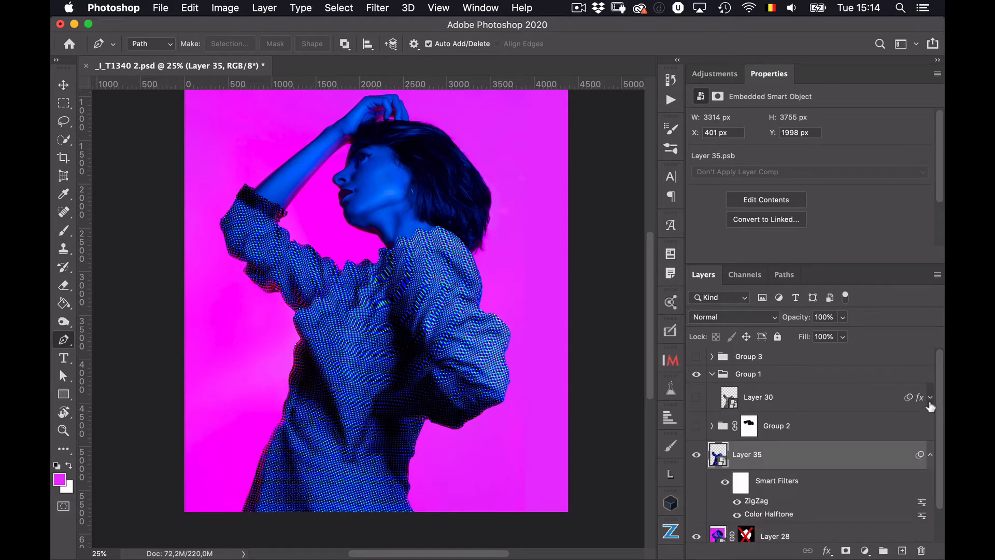
{"action": "left_click", "coordinate": [712, 375]}
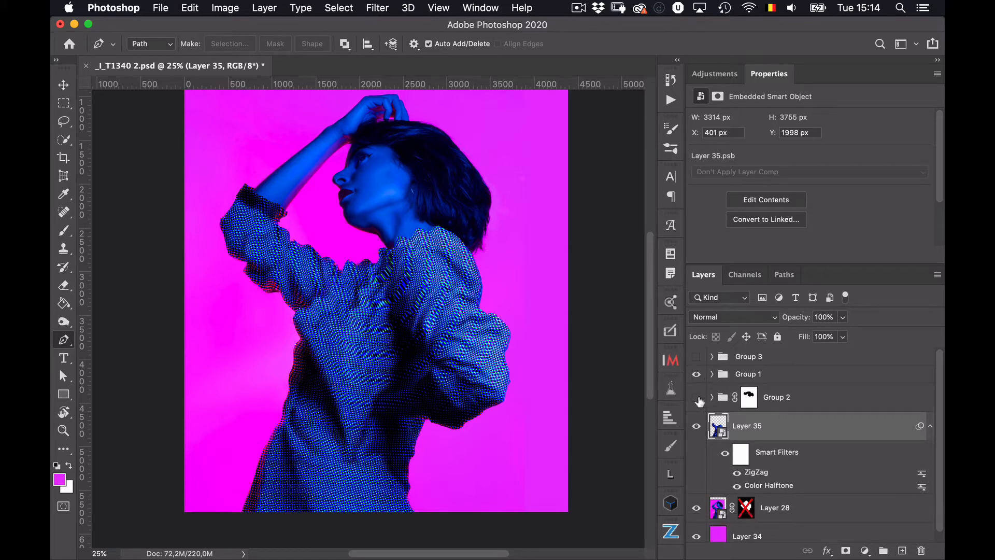
{"action": "left_click", "coordinate": [697, 398]}
{"action": "left_click", "coordinate": [697, 398]}
- Rename Group 1 as marbre and leave the group collapsed
{"action": "left_click", "coordinate": [712, 374]}
{"action": "left_click", "coordinate": [713, 374]}
{"action": "left_click", "coordinate": [712, 374]}
{"action": "left_click", "coordinate": [713, 374]}
{"action": "double_click", "coordinate": [743, 374]}
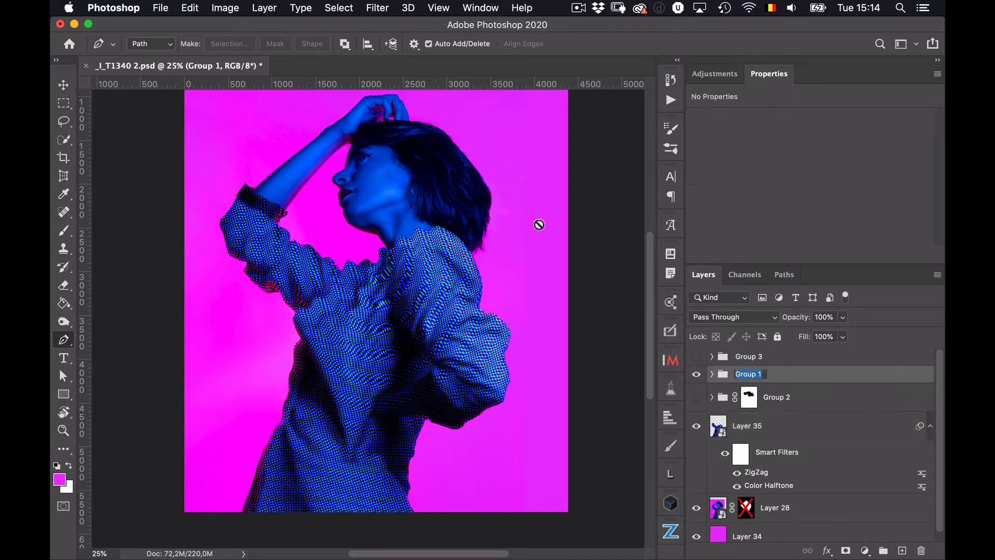
{"action": "type", "text": "marbre"}
{"action": "key", "text": "Return"}
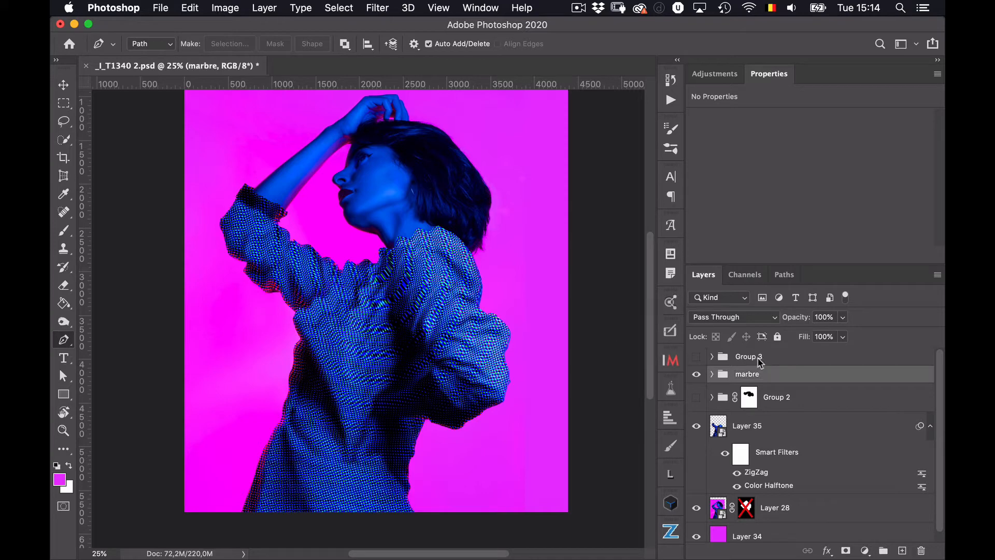
- Rename Group 3 as ombres and Group 2 as contoursss
{"action": "left_click", "coordinate": [758, 358]}
{"action": "left_click", "coordinate": [539, 223]}
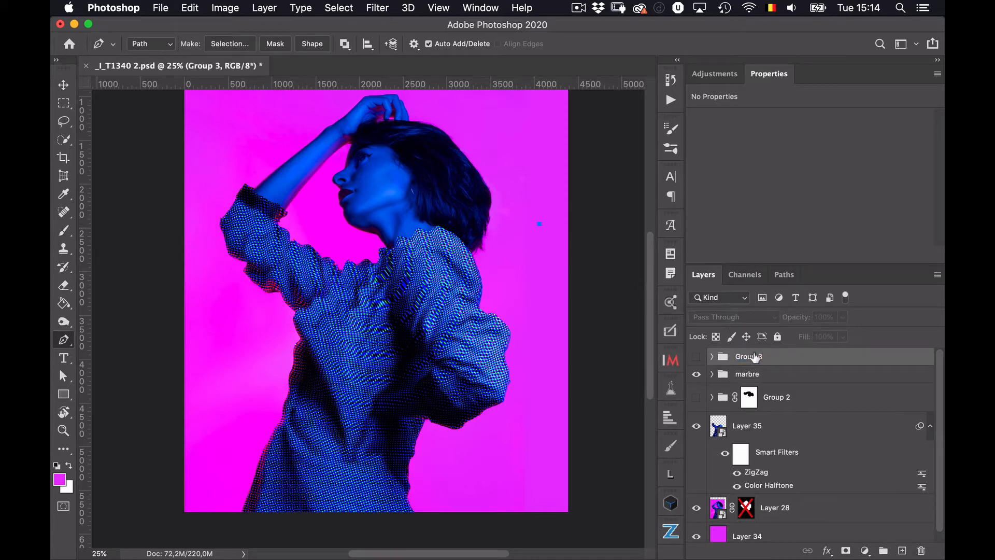
{"action": "type", "text": "ombres"}
{"action": "key", "text": "Return"}
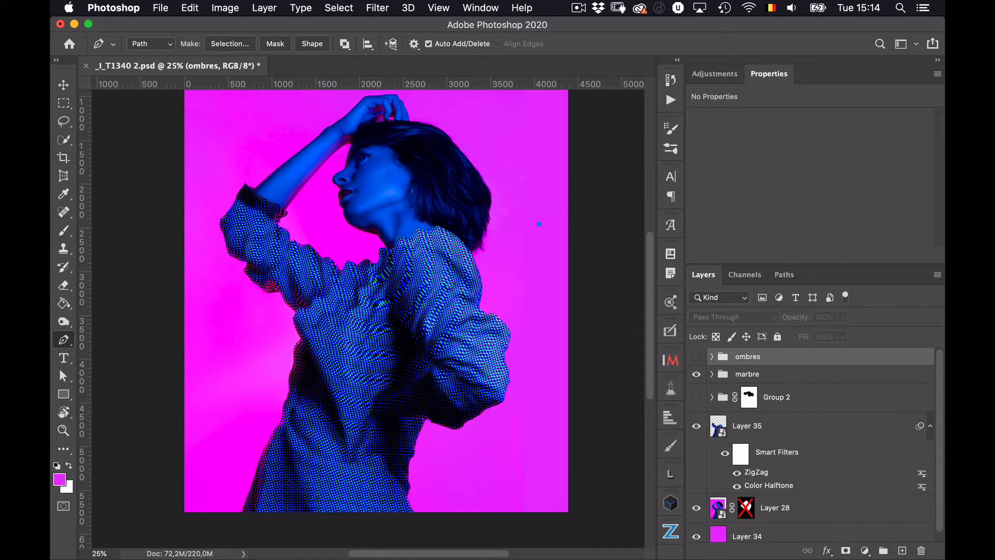
{"action": "double_click", "coordinate": [777, 398]}
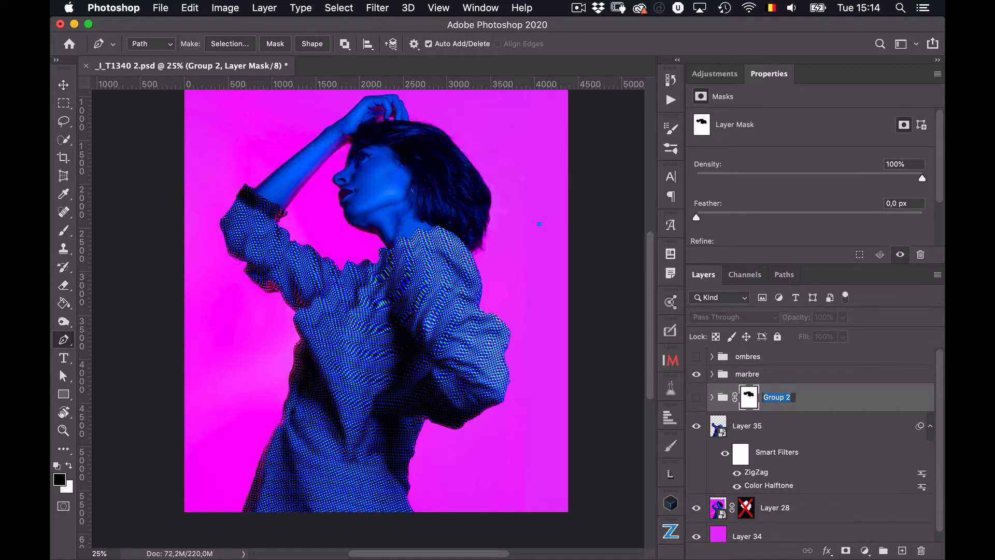
{"action": "type", "text": "contoursss"}
{"action": "key", "text": "Return"}
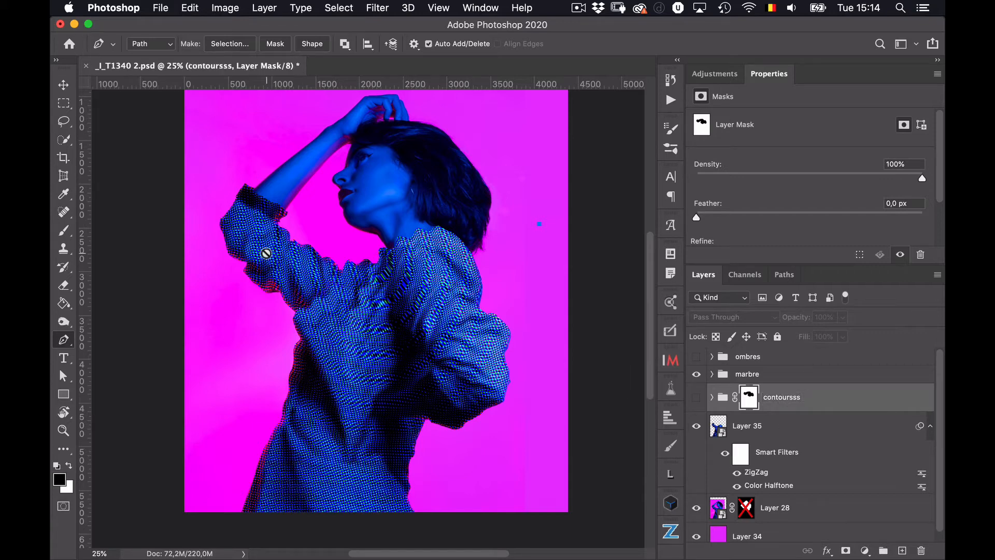
- Check the work path and revert the document history to the state just after renaming the marbre group
{"action": "left_click", "coordinate": [64, 86]}
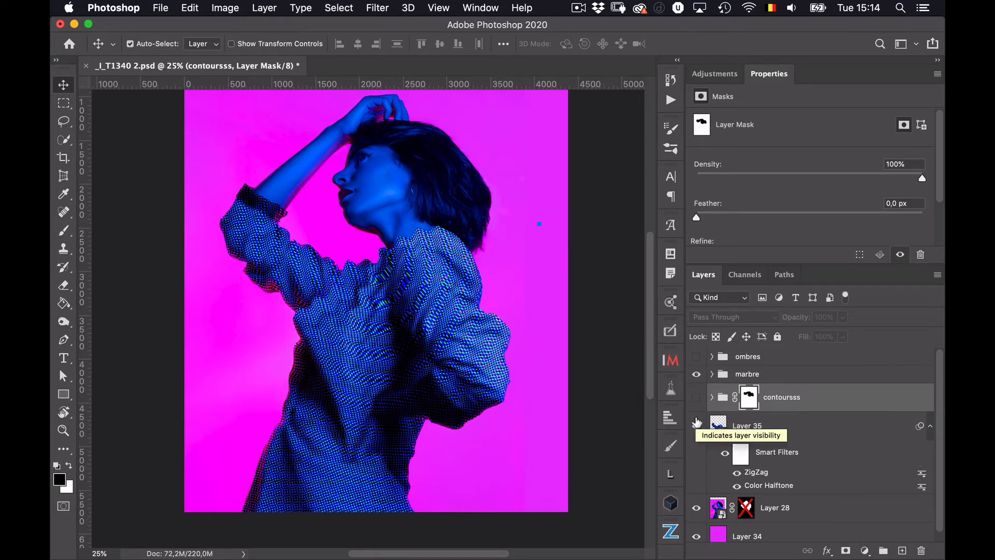
{"action": "left_click", "coordinate": [785, 277]}
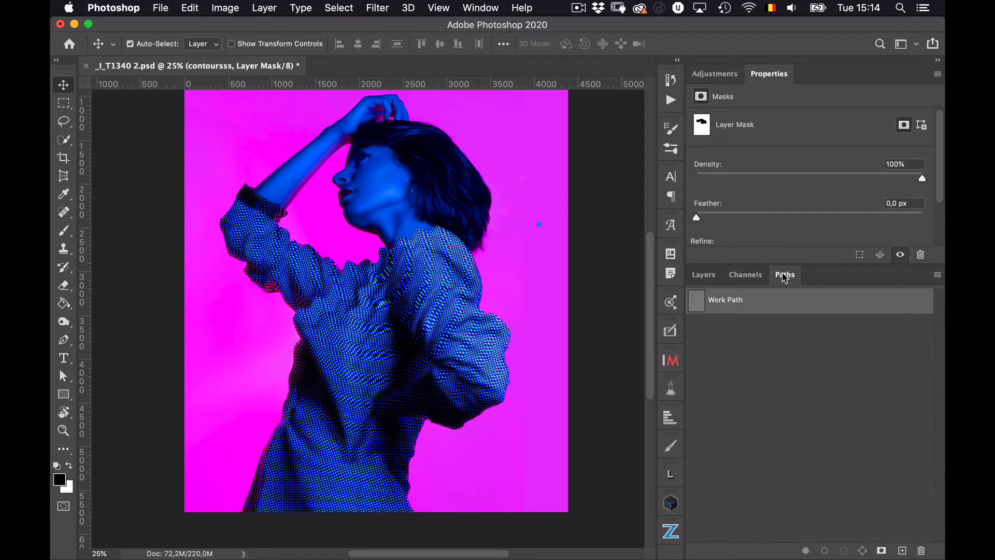
{"action": "left_click", "coordinate": [705, 275]}
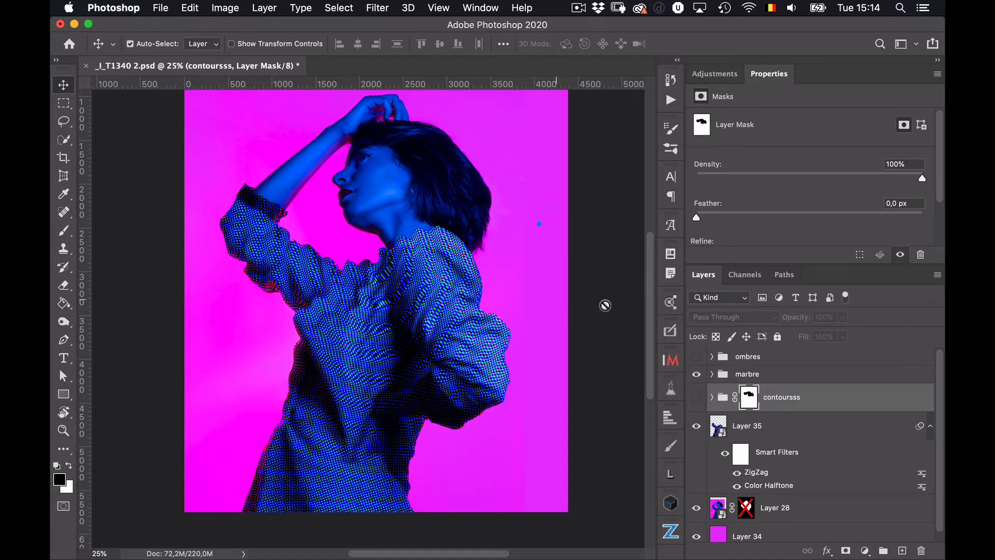
{"action": "left_click", "coordinate": [784, 275]}
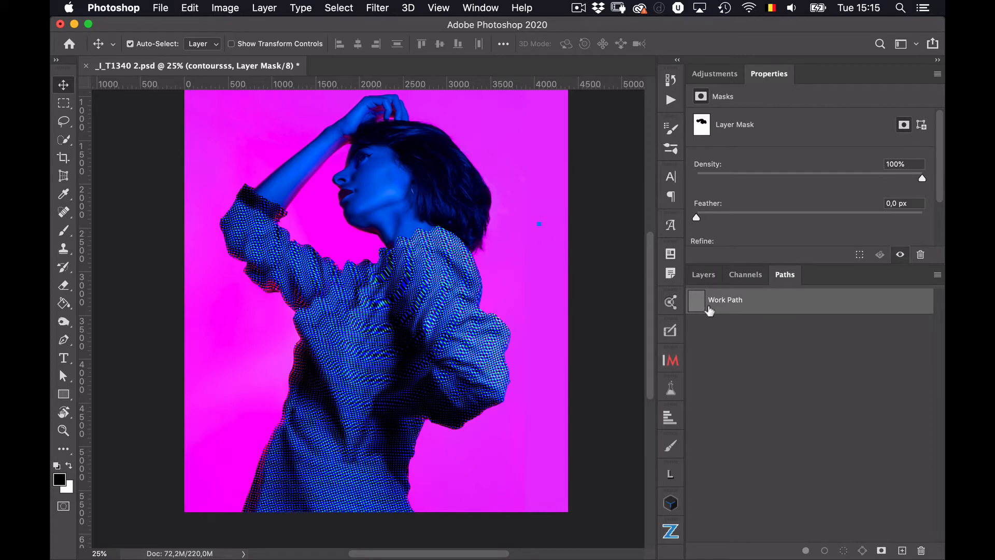
{"action": "left_click", "coordinate": [671, 79]}
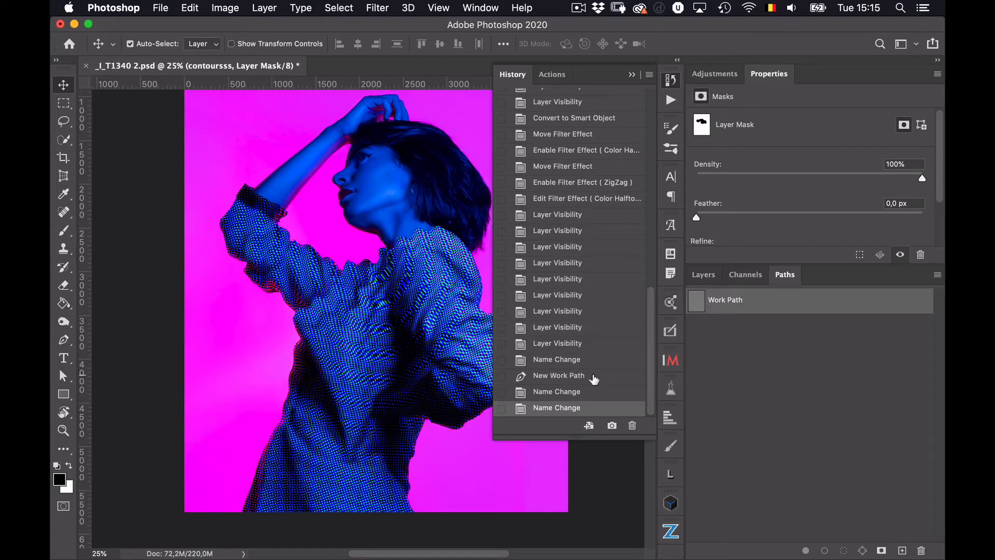
{"action": "left_click", "coordinate": [612, 366]}
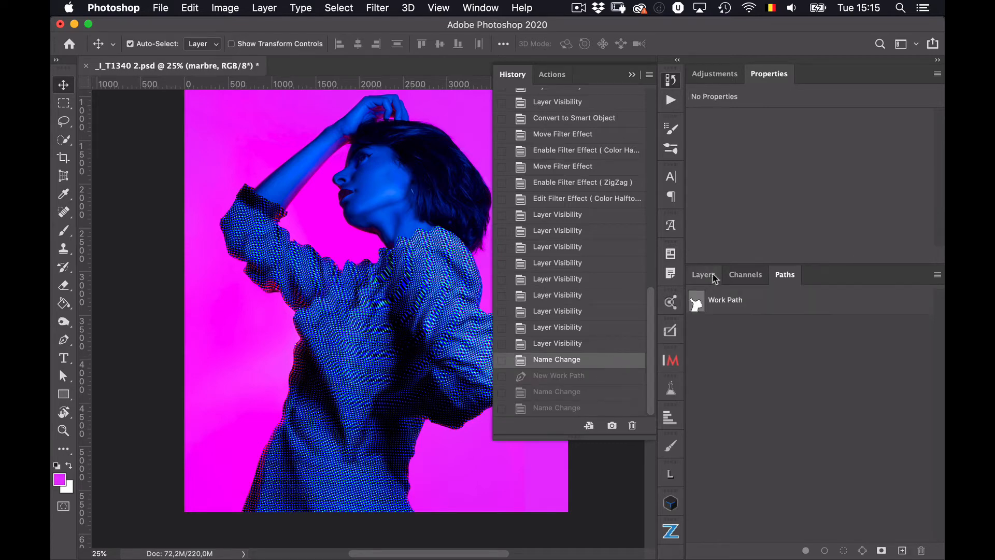
- Create a new path and draw an open three-point line with the Pen tool across the jacket and down past the elbow
{"action": "key", "text": "ctrl+Up"}
{"action": "left_click", "coordinate": [896, 510]}
{"action": "left_click", "coordinate": [901, 550]}
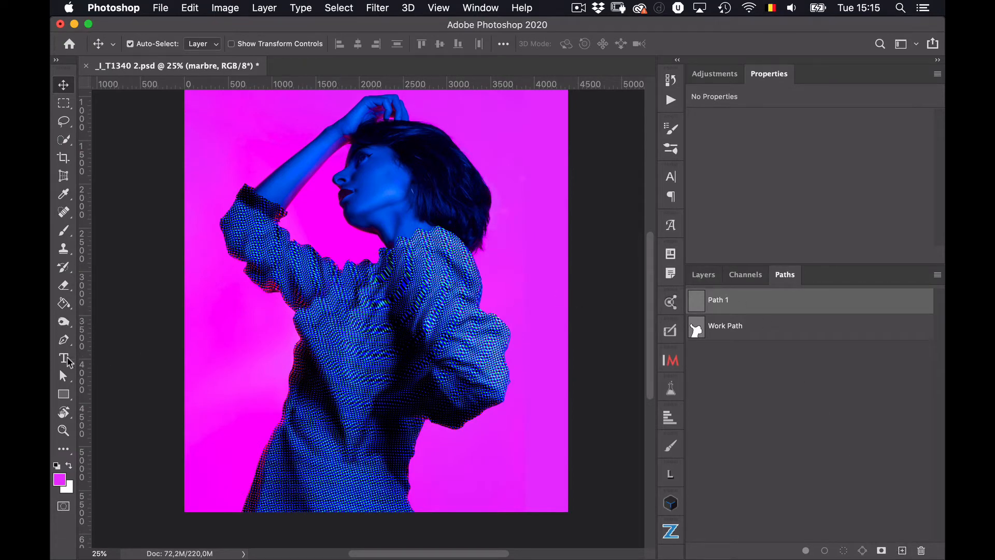
{"action": "left_click", "coordinate": [64, 339]}
{"action": "left_click", "coordinate": [267, 379]}
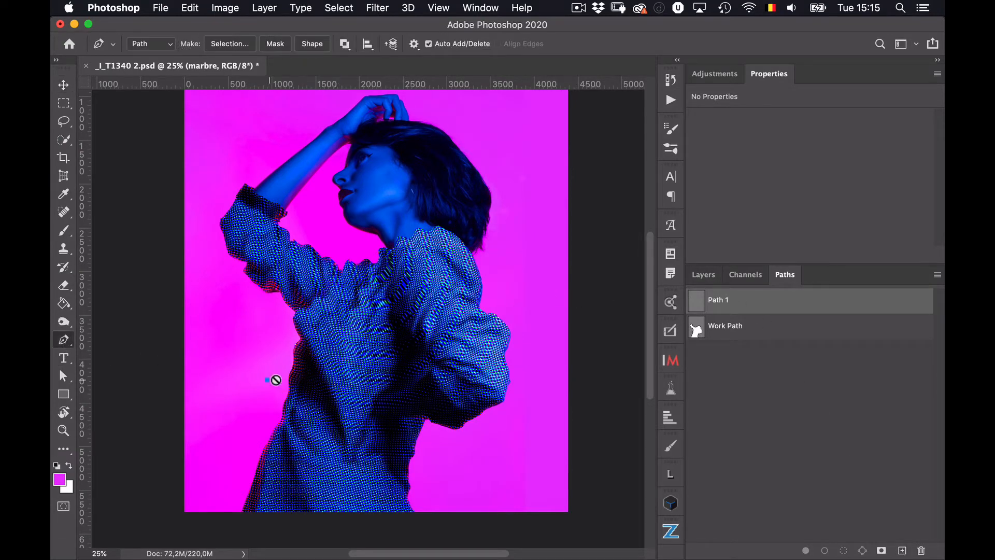
{"action": "left_click", "coordinate": [514, 309]}
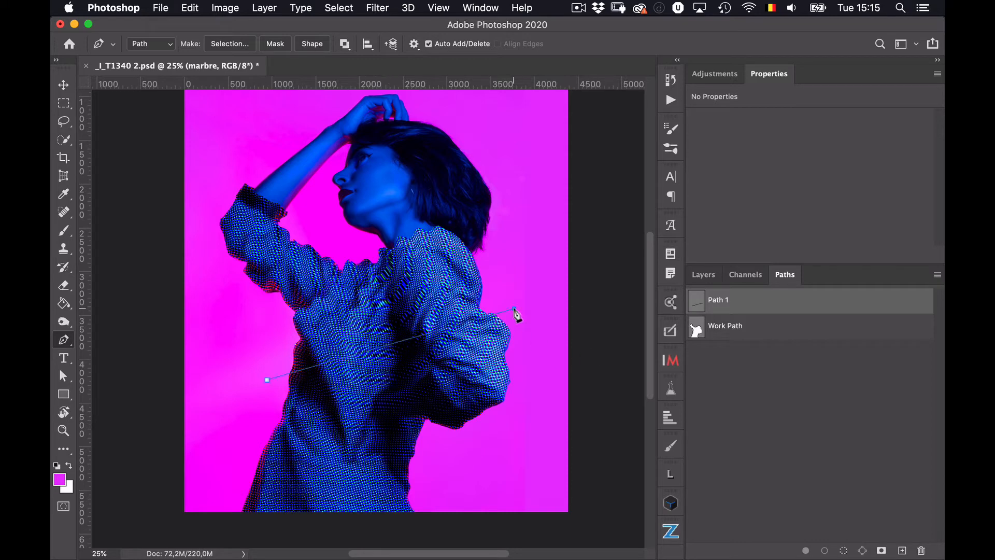
{"action": "left_click", "coordinate": [519, 388]}
- Delete Path 1 with its drawn line and create a new empty path
{"action": "left_click", "coordinate": [705, 275]}
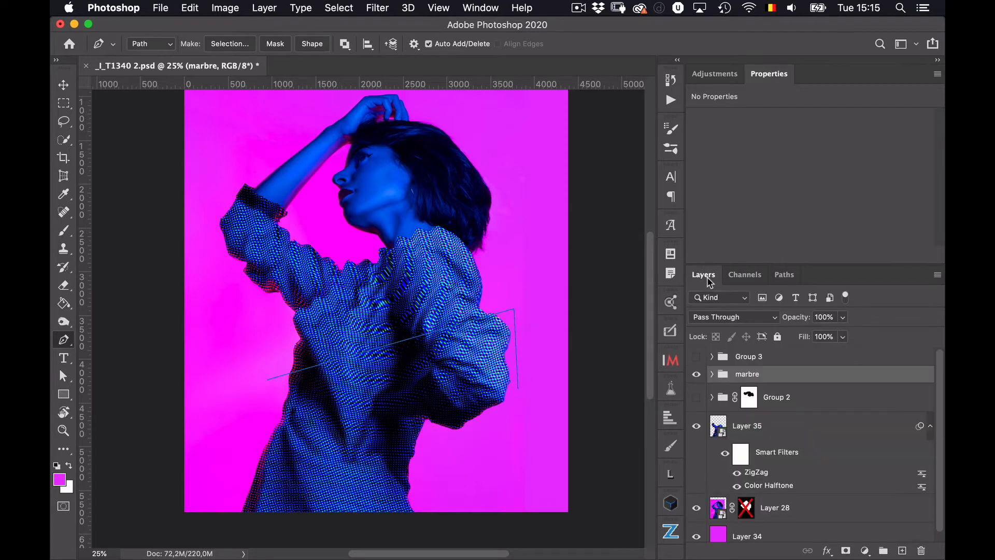
{"action": "left_click", "coordinate": [787, 277]}
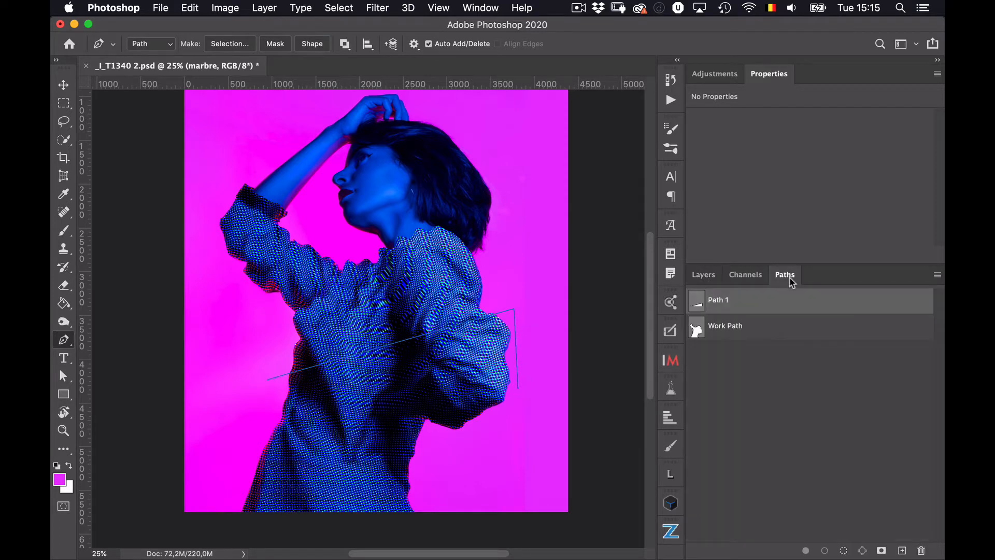
{"action": "left_click", "coordinate": [921, 550]}
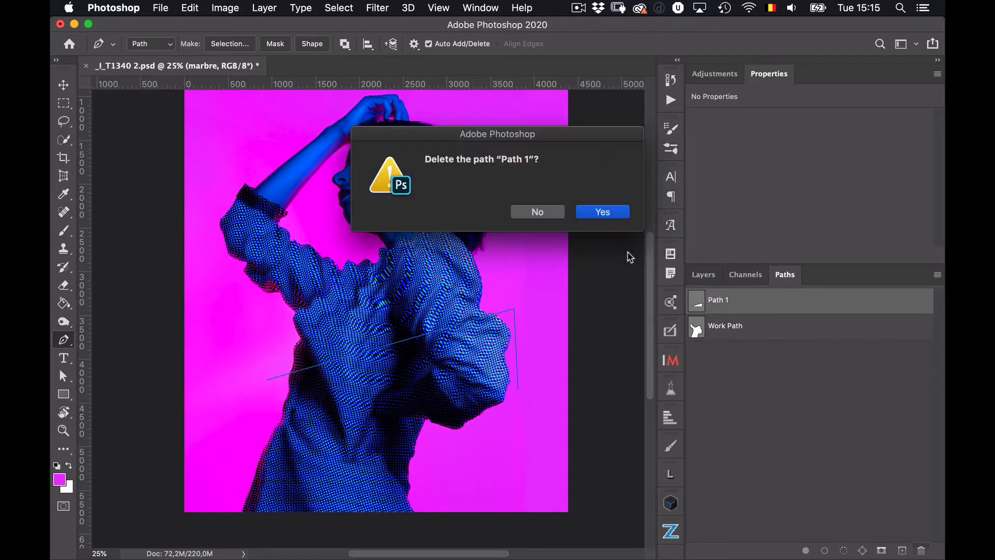
{"action": "left_click", "coordinate": [601, 213]}
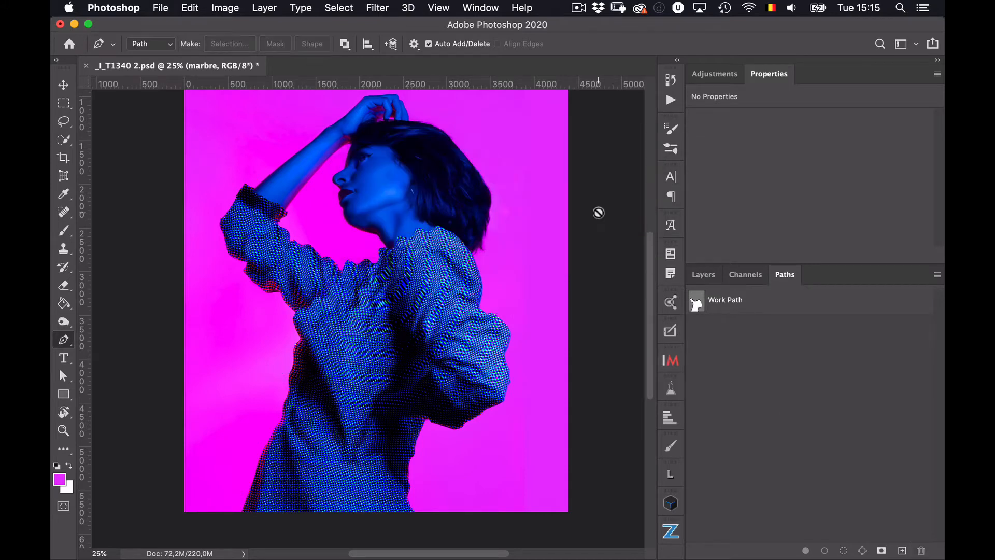
{"action": "left_click", "coordinate": [903, 550]}
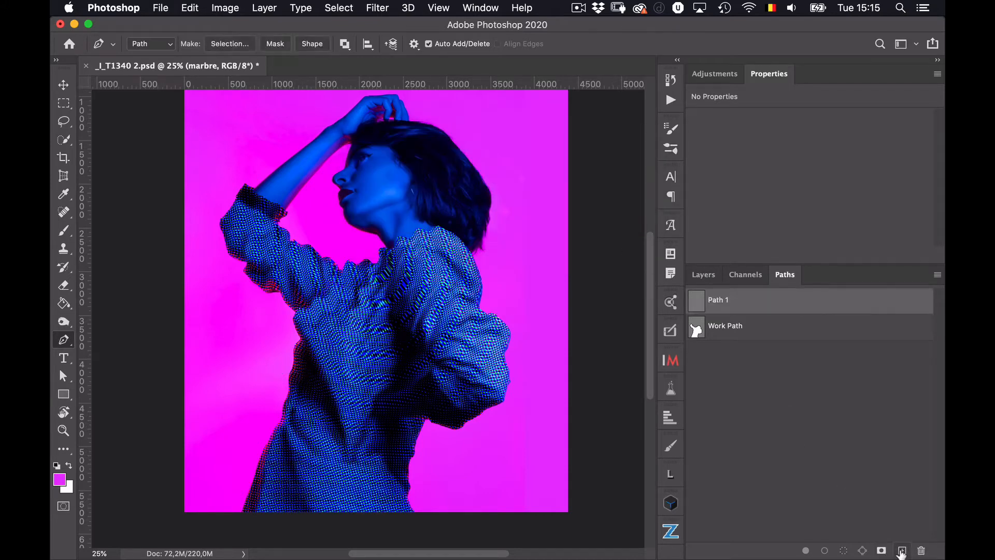
- Rename Group 3 as ombres and Group 2 as contoursssss
{"action": "left_click", "coordinate": [704, 275]}
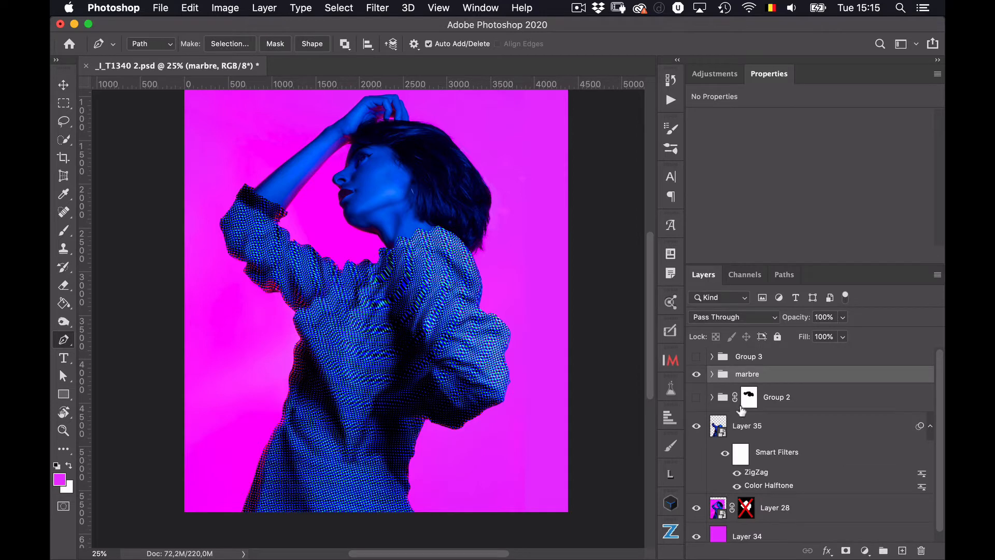
{"action": "double_click", "coordinate": [759, 358]}
{"action": "type", "text": "ombres"}
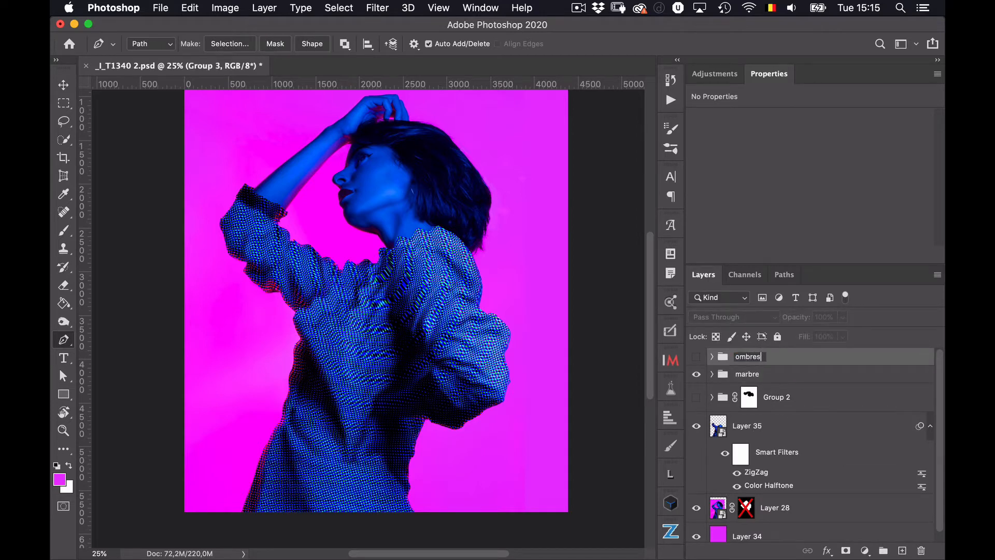
{"action": "key", "text": "Return"}
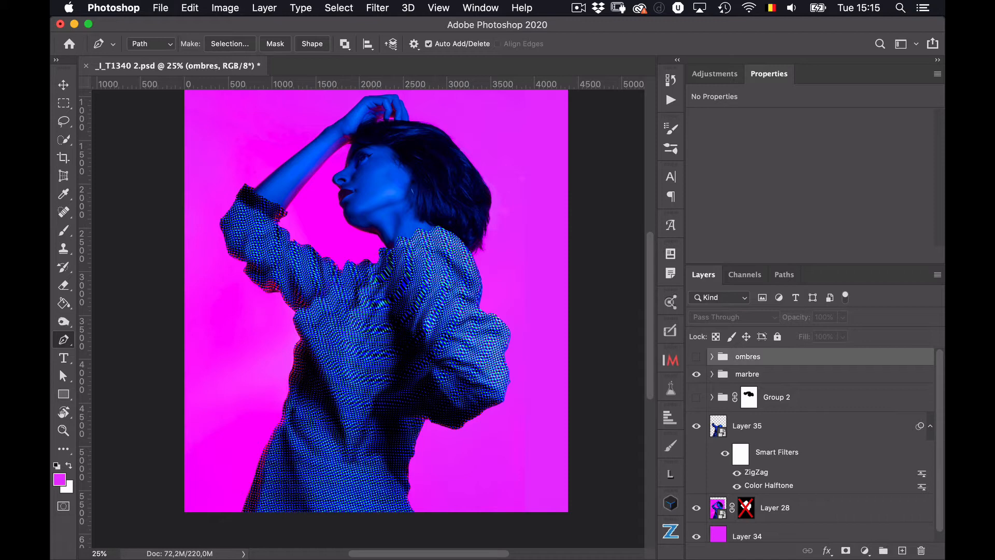
{"action": "double_click", "coordinate": [781, 398]}
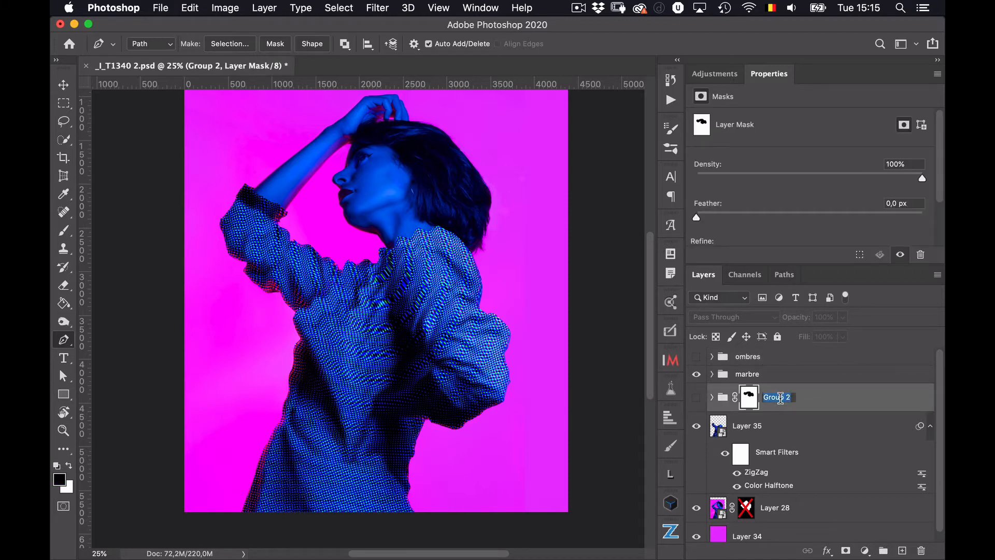
{"action": "type", "text": "contoursssss"}
{"action": "key", "text": "Return"}
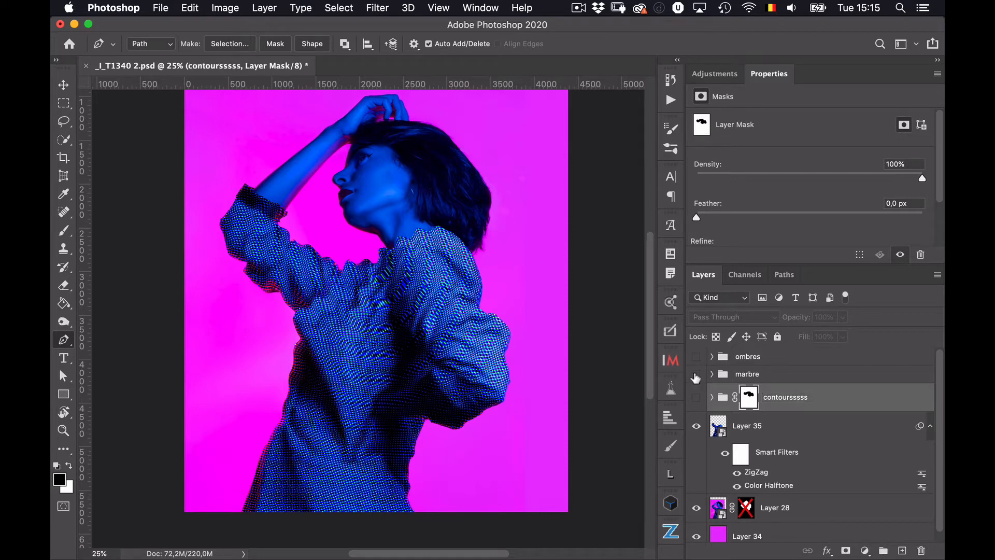
- Expand and show the ombres group, and toggle Layer 32 to compare the shadows on the jacket
{"action": "left_click", "coordinate": [711, 357]}
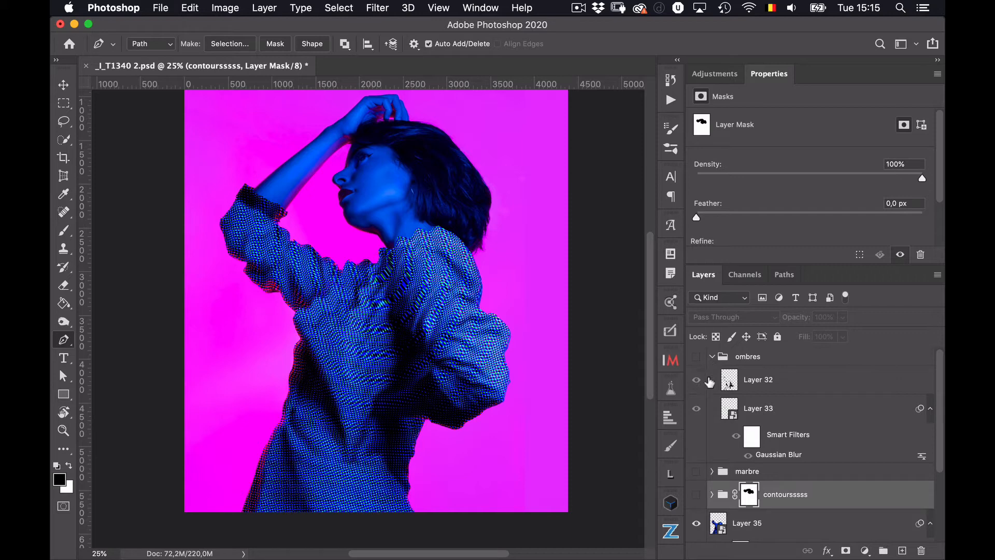
{"action": "left_click", "coordinate": [696, 357]}
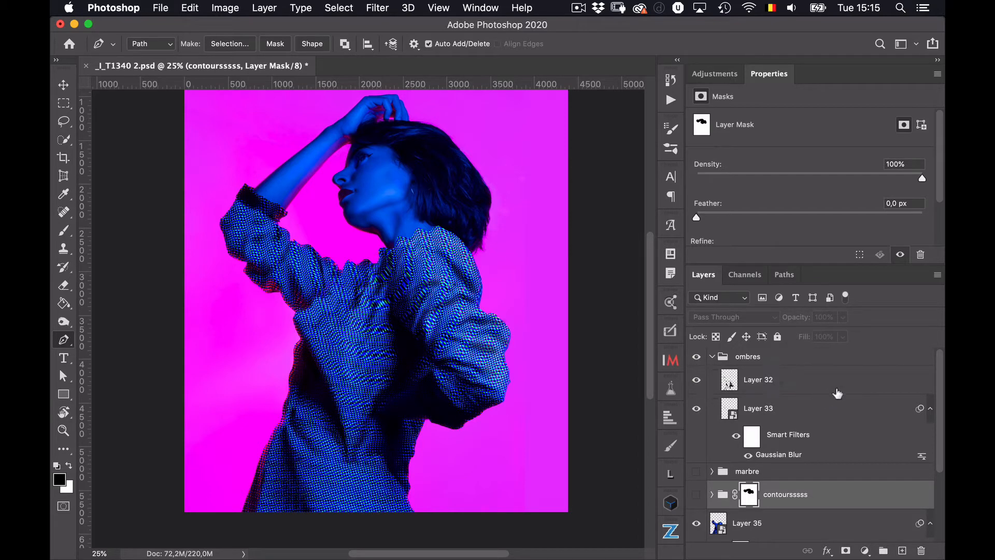
{"action": "left_click", "coordinate": [697, 381]}
{"action": "key", "text": "super+plus"}
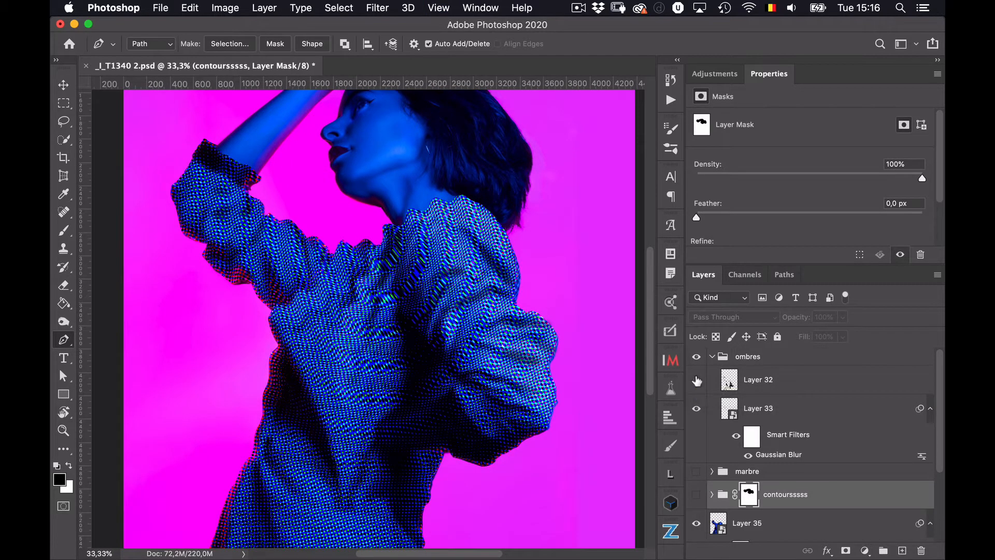
- Isolate Layer 32 to examine its shadow pixels alone, and restore the other visible layers
{"action": "left_click", "coordinate": [697, 381], "text": "alt"}
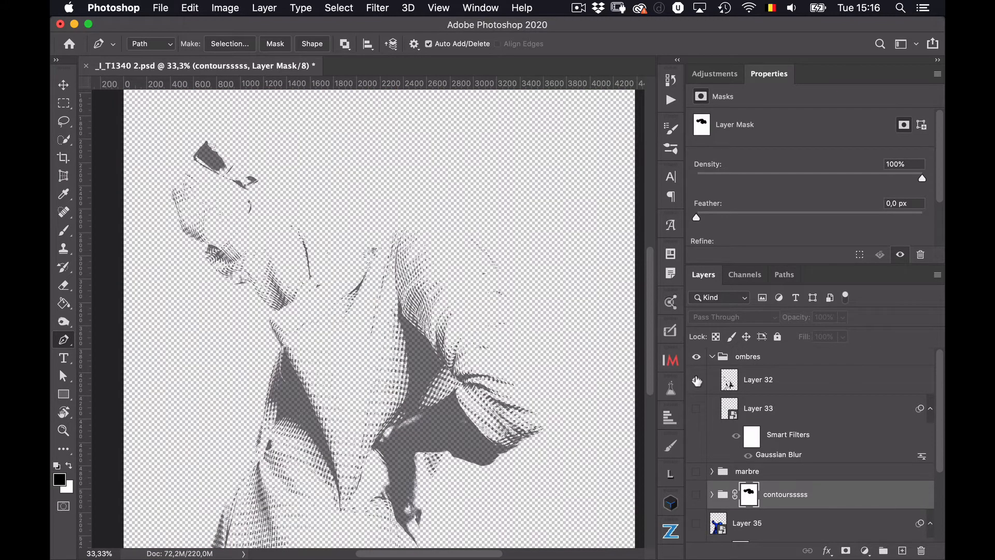
{"action": "left_click", "coordinate": [698, 381], "text": "alt"}
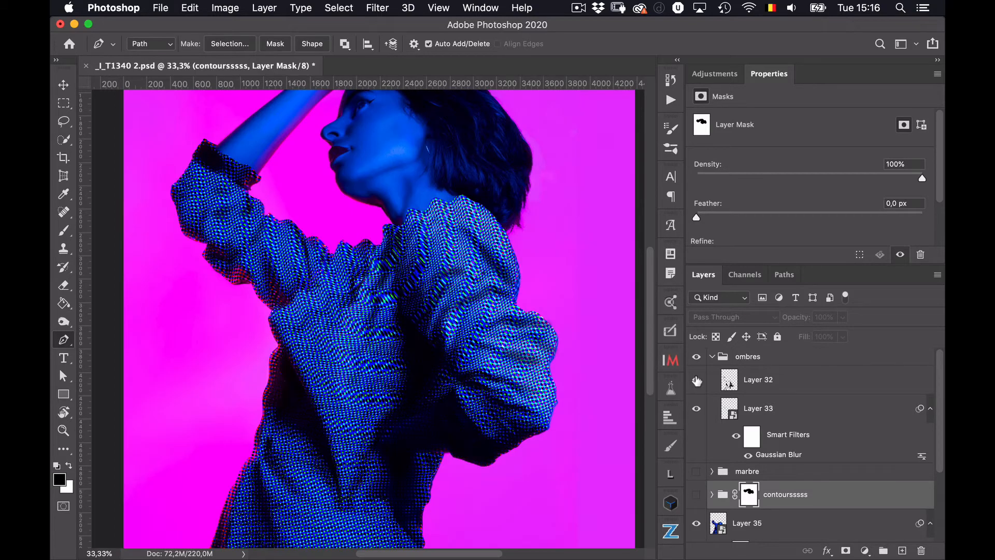
{"action": "left_click", "coordinate": [697, 381], "text": "alt"}
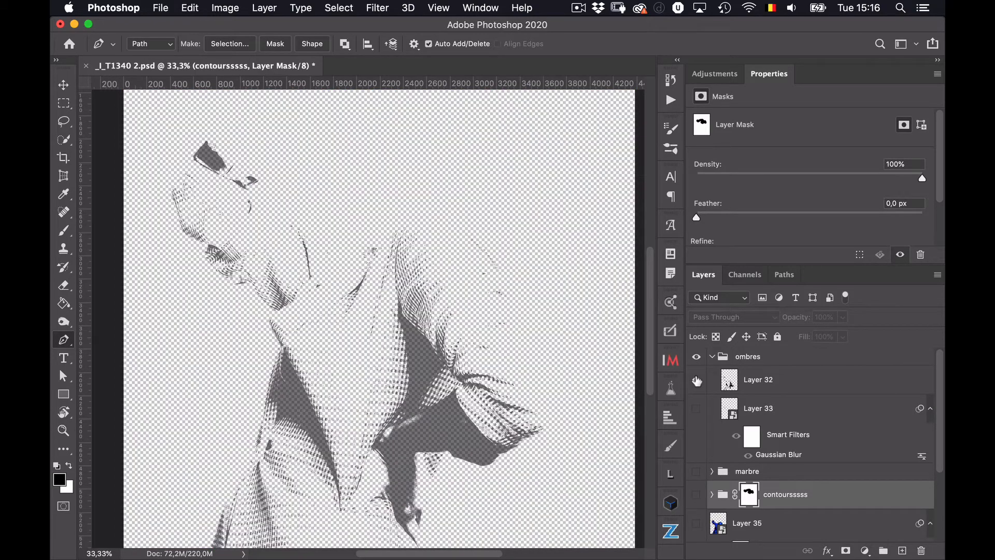
{"action": "left_click", "coordinate": [698, 381], "text": "alt"}
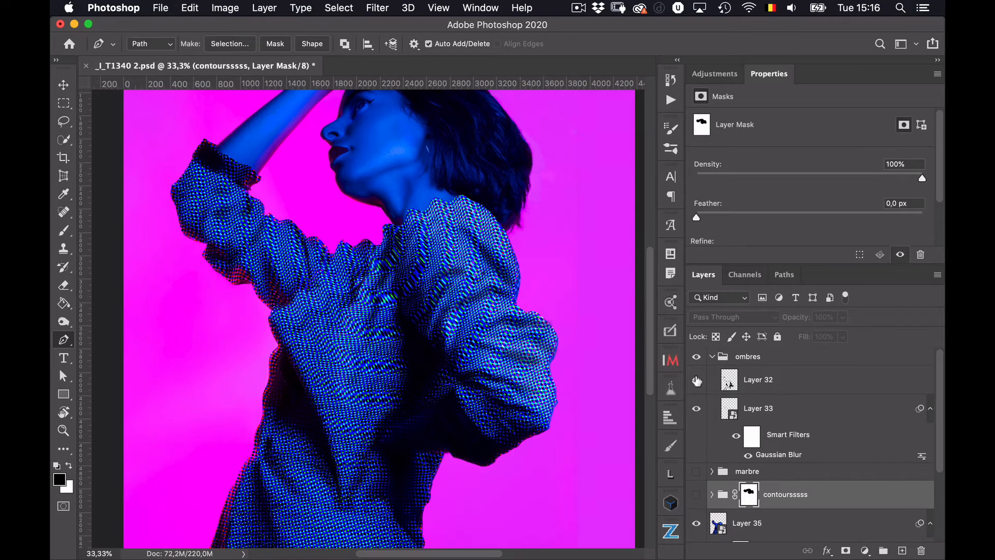
- Alternate between Layer 32 alone and the full composite, and toggle Layer 33 to compare its blurred shadows on the jacket
{"action": "left_click", "coordinate": [697, 381], "text": "alt"}
{"action": "left_click", "coordinate": [697, 381], "text": "alt"}
{"action": "left_click", "coordinate": [697, 380], "text": "alt"}
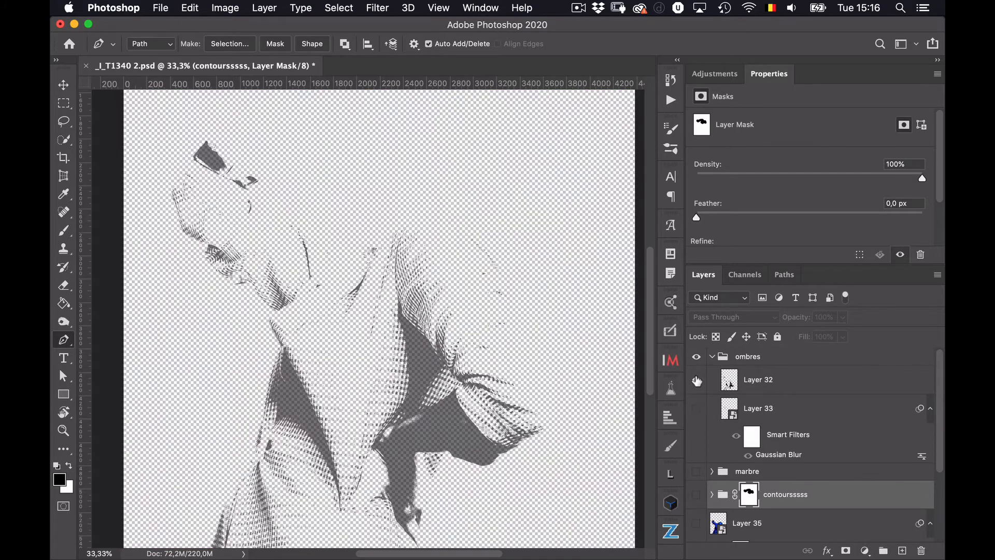
{"action": "left_click", "coordinate": [697, 381], "text": "alt"}
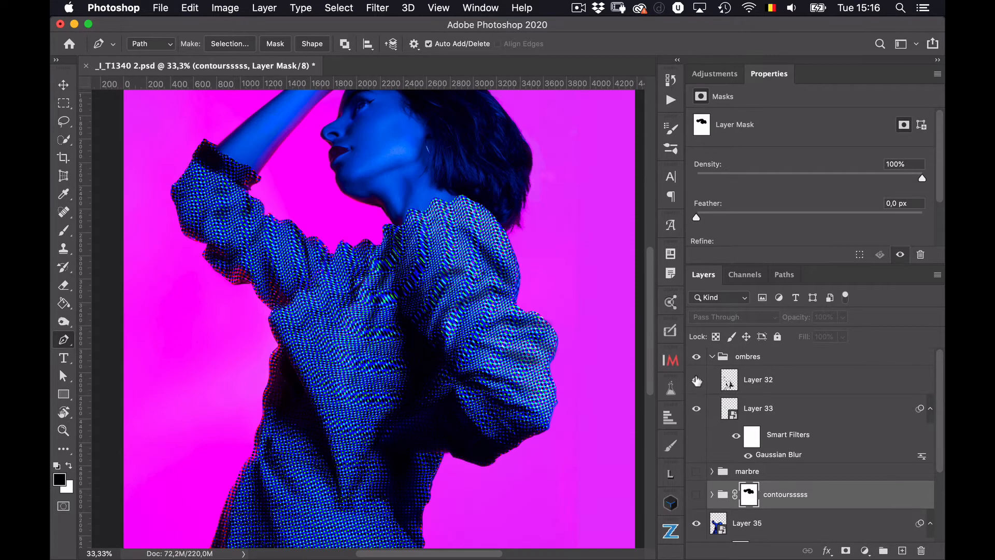
{"action": "left_click", "coordinate": [697, 408]}
{"action": "left_click", "coordinate": [697, 408]}
- Hide the ombres group, turn off the smart filters of Layer 35 and make that jacket layer active in Normal blend mode
{"action": "left_click", "coordinate": [787, 410]}
{"action": "left_click", "coordinate": [696, 360]}
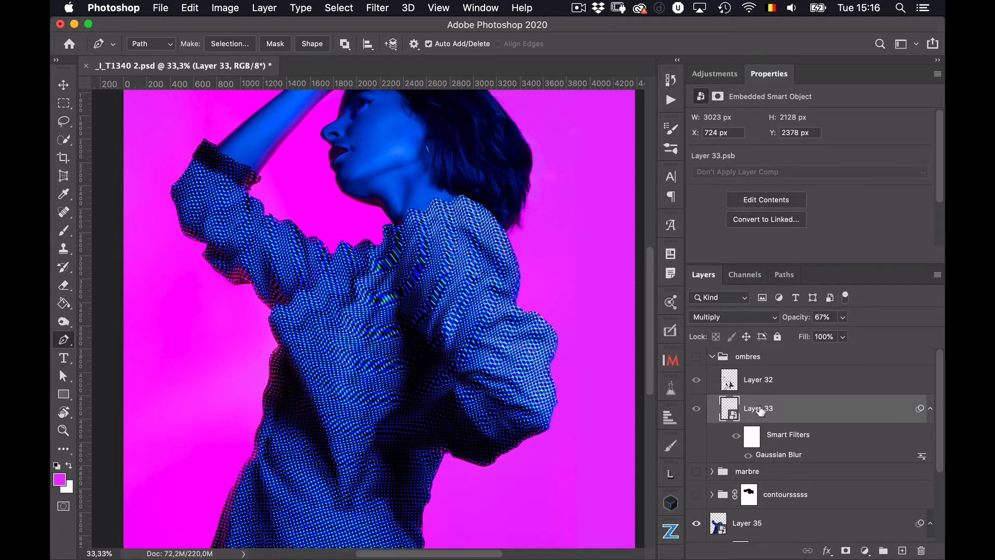
{"action": "scroll", "coordinate": [761, 412], "scroll_direction": "down", "scroll_amount": 3}
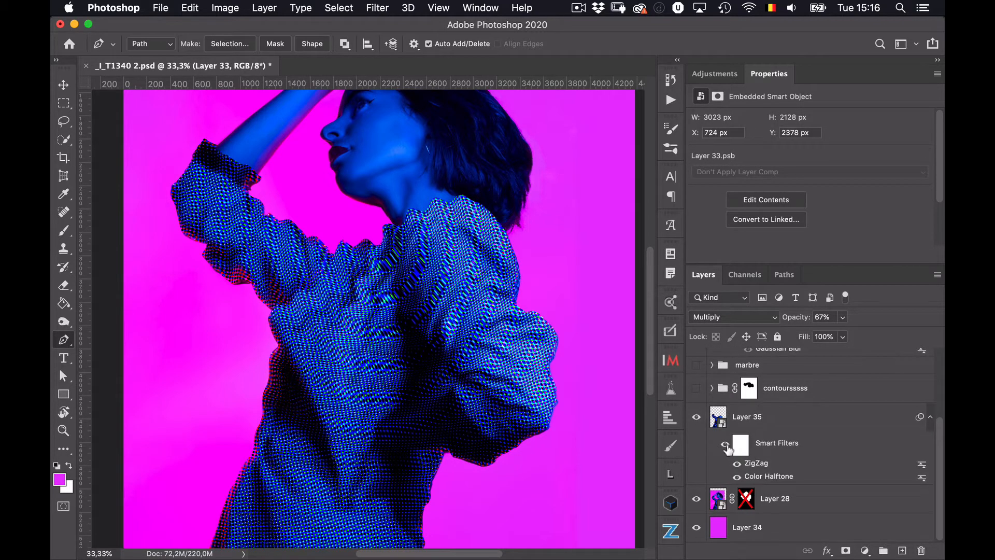
{"action": "left_click", "coordinate": [725, 445]}
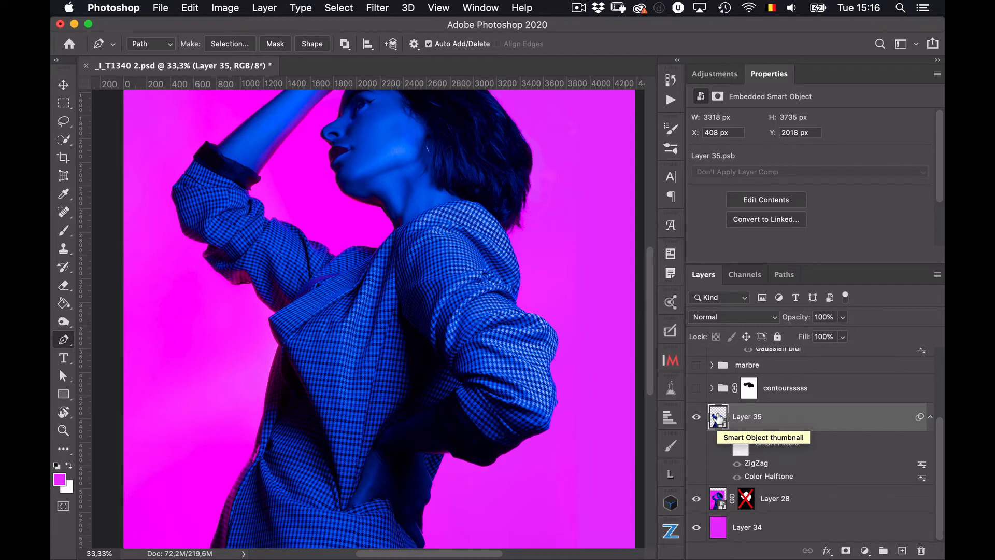
{"action": "left_click", "coordinate": [758, 317]}
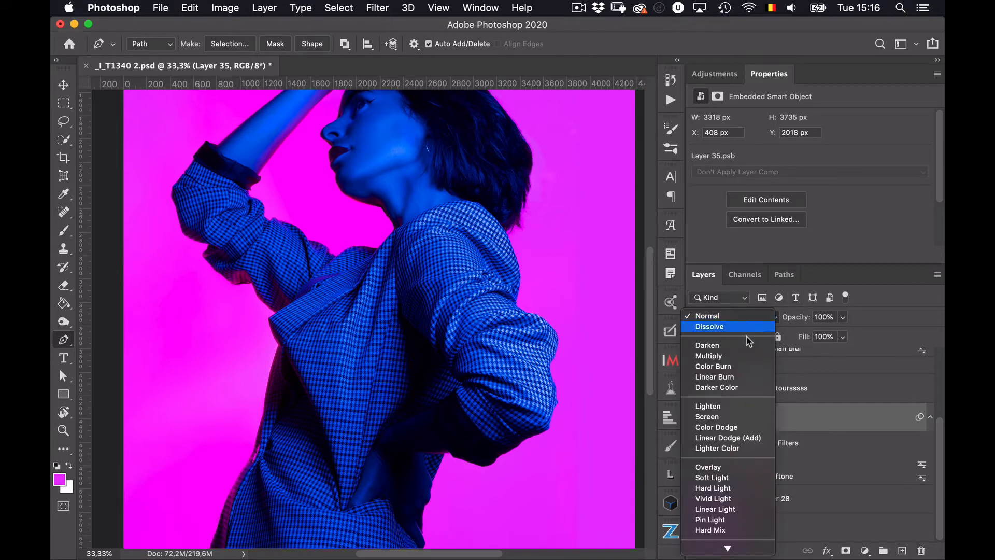
{"action": "left_click", "coordinate": [856, 415]}
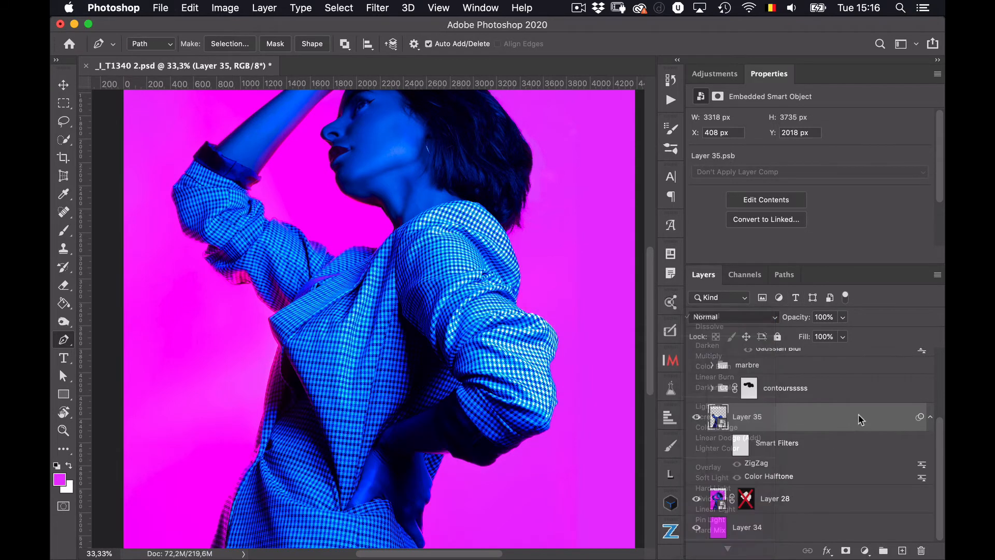
- Start a Color Range selection on Layer 35 and review its preview and selectable ranges, keeping Sampled Colors
{"action": "left_click", "coordinate": [341, 9]}
{"action": "left_click", "coordinate": [394, 149]}
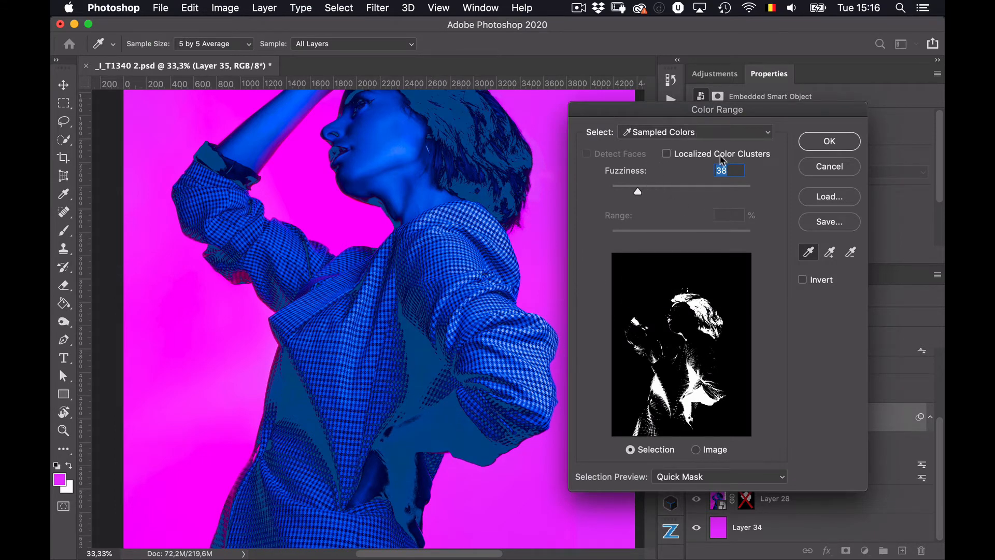
{"action": "key", "text": "super"}
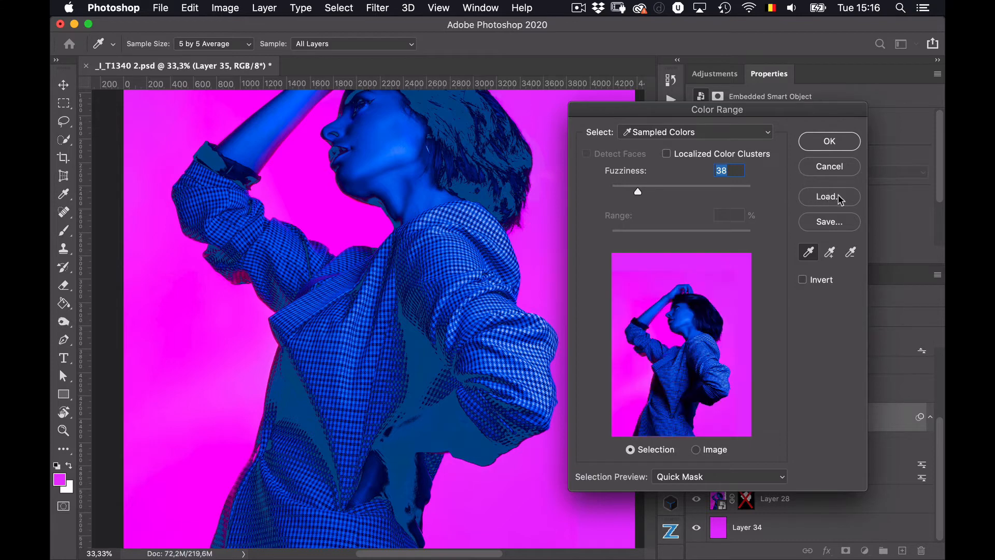
{"action": "key", "text": "alt"}
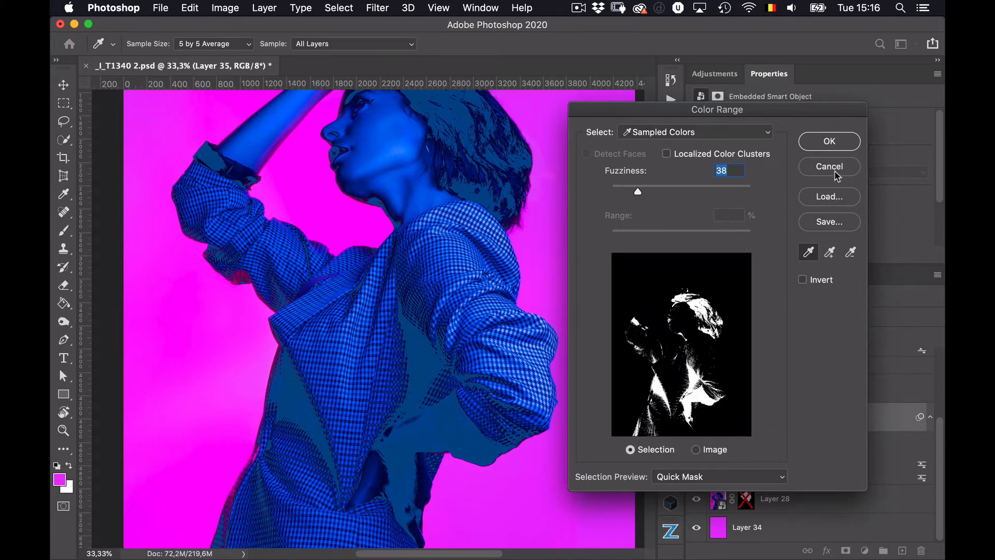
{"action": "key", "text": "alt"}
{"action": "left_click", "coordinate": [681, 136]}
{"action": "left_click", "coordinate": [681, 136]}
{"action": "left_click", "coordinate": [680, 136]}
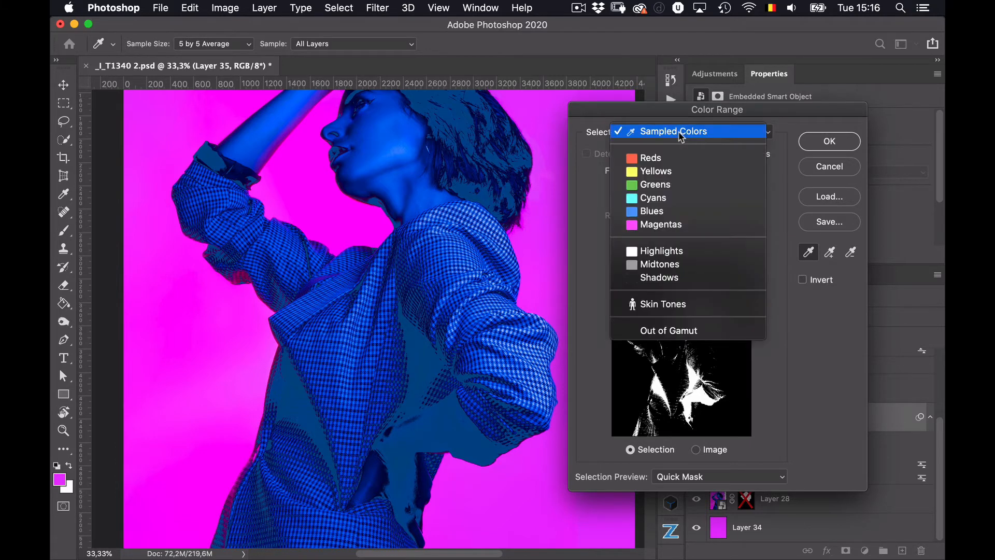
{"action": "left_click", "coordinate": [681, 135]}
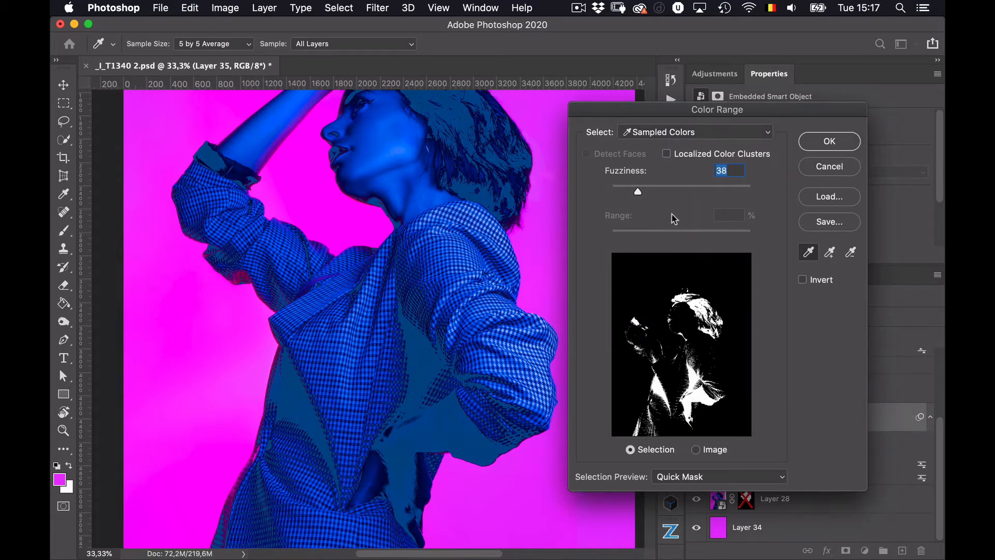
- Try the Shadows range with Range 0 and Fuzziness at 8% and 0%, and return to Sampled Colors
{"action": "left_click", "coordinate": [717, 136]}
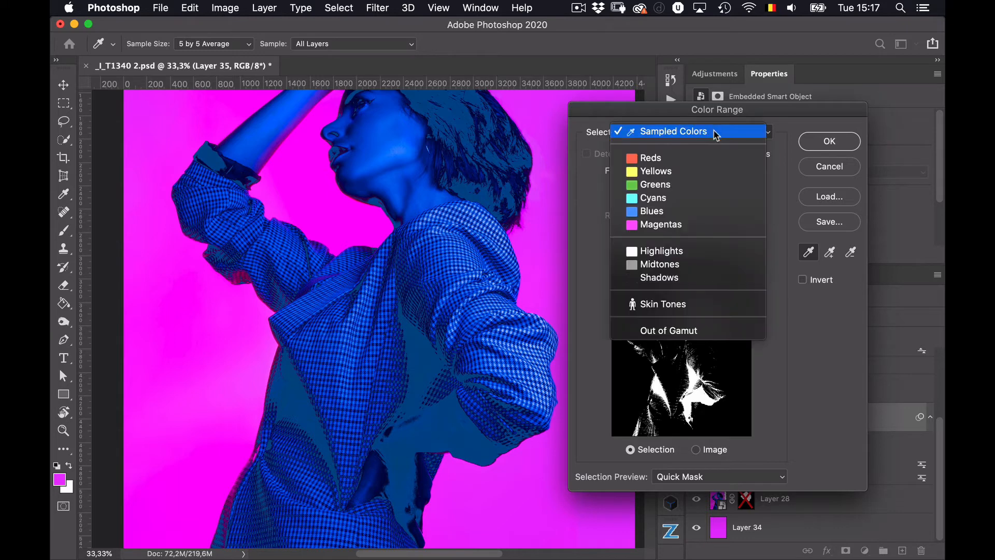
{"action": "left_click", "coordinate": [700, 280]}
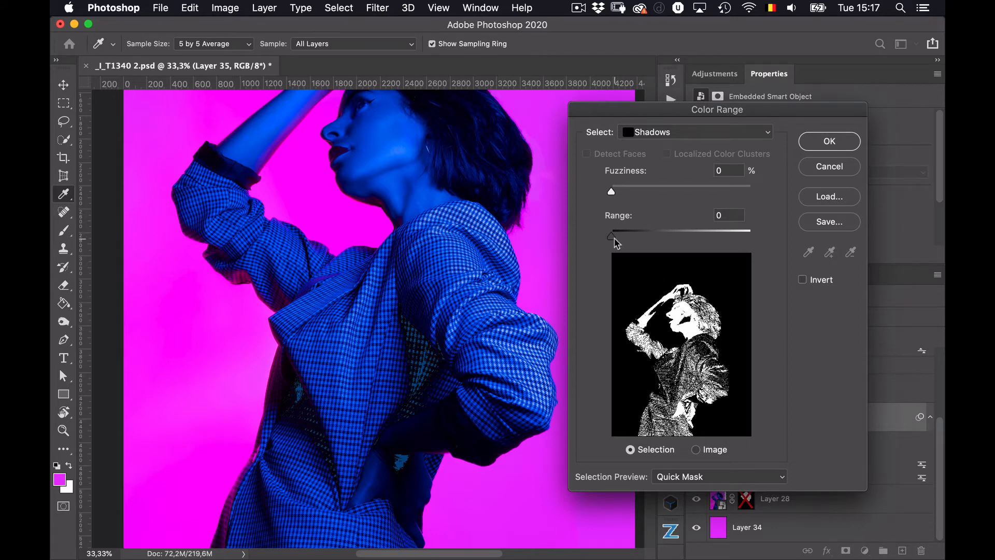
{"action": "left_click_drag", "start_coordinate": [616, 237], "coordinate": [564, 260]}
{"action": "left_click_drag", "start_coordinate": [612, 236], "coordinate": [596, 239]}
{"action": "left_click_drag", "start_coordinate": [611, 195], "coordinate": [622, 194]}
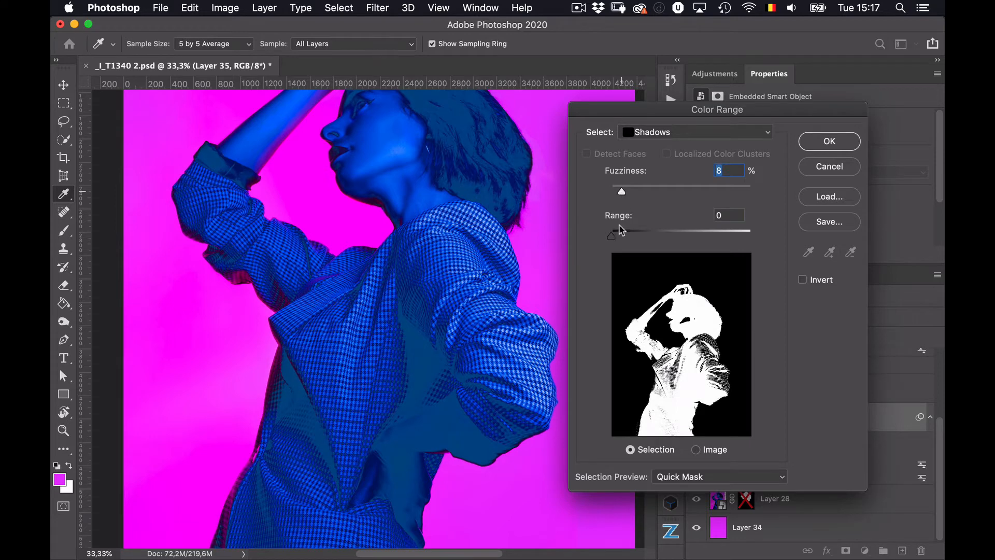
{"action": "left_click_drag", "start_coordinate": [612, 237], "coordinate": [546, 237]}
{"action": "left_click_drag", "start_coordinate": [622, 192], "coordinate": [518, 197]}
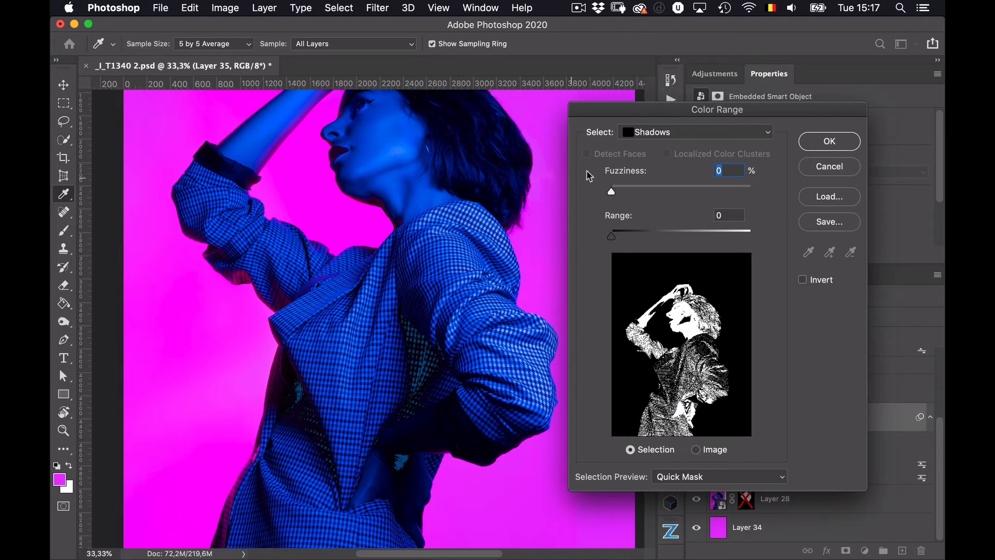
{"action": "left_click", "coordinate": [657, 135]}
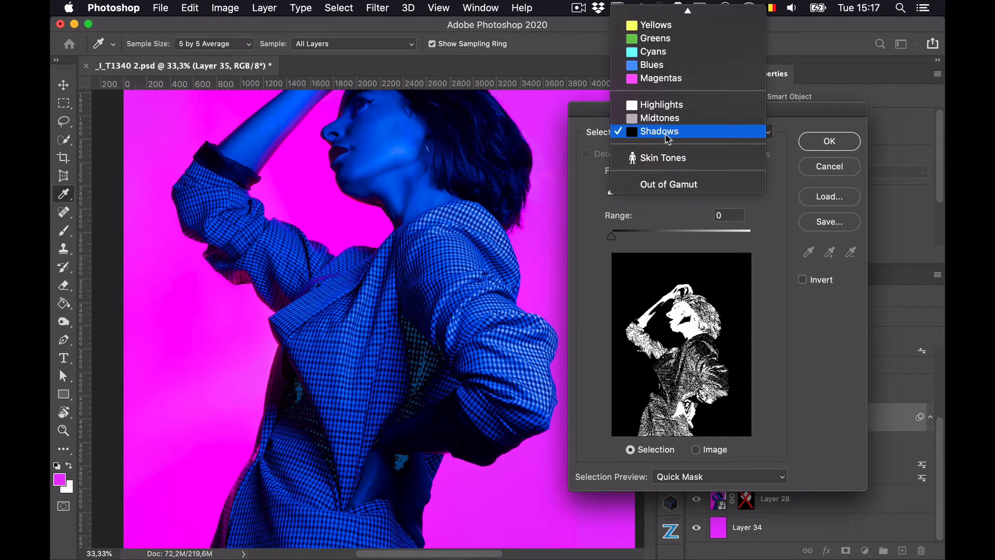
{"action": "left_click", "coordinate": [673, 11]}
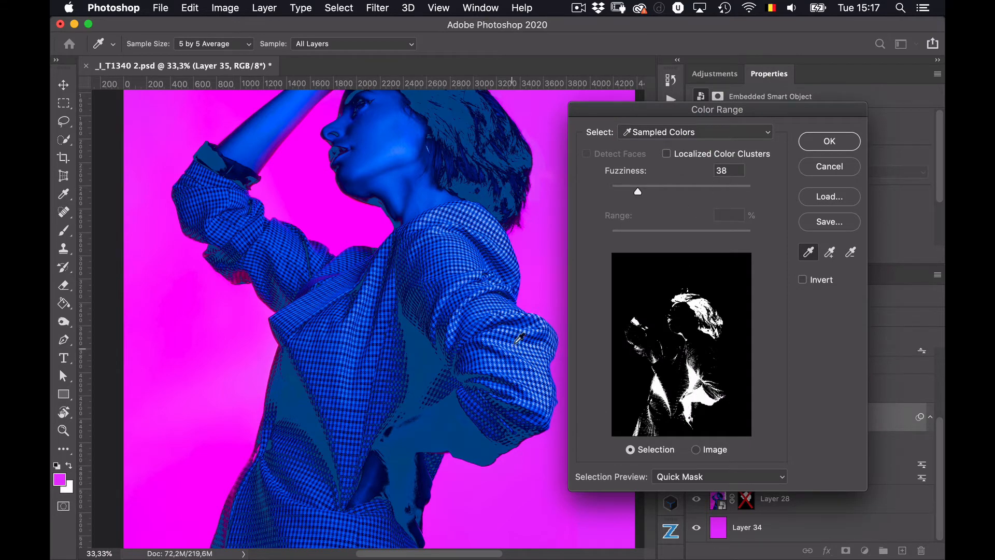
- Select the jacket's sampled dark tones with Fuzziness 141 and copy them from Layer 35 onto a new layer
{"action": "left_click", "coordinate": [522, 319]}
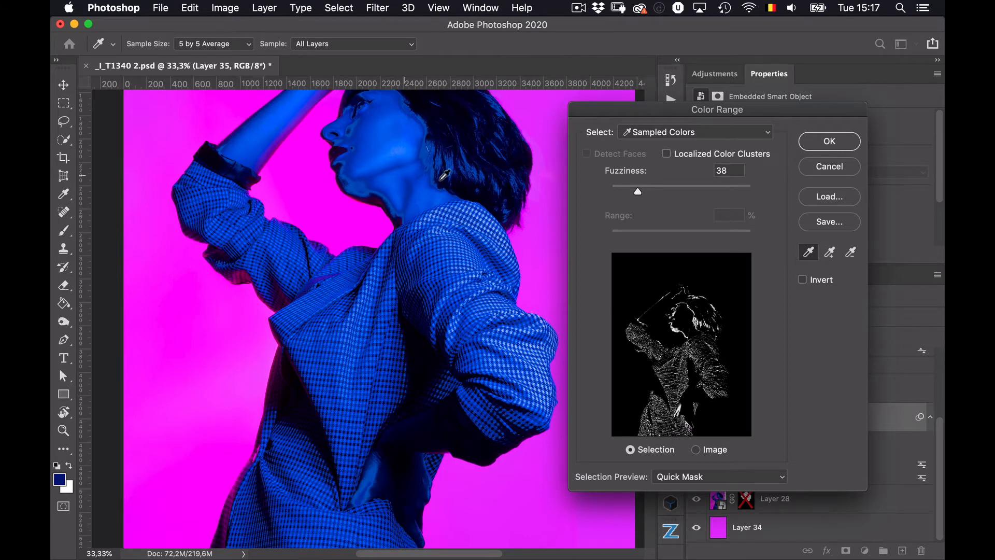
{"action": "left_click", "coordinate": [298, 409], "text": "shift"}
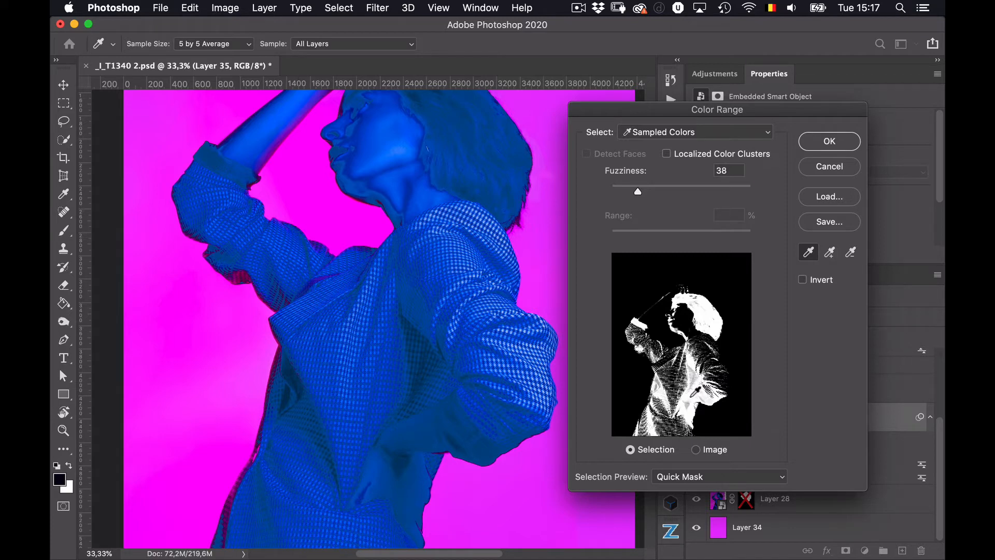
{"action": "left_click", "coordinate": [714, 313], "text": "alt"}
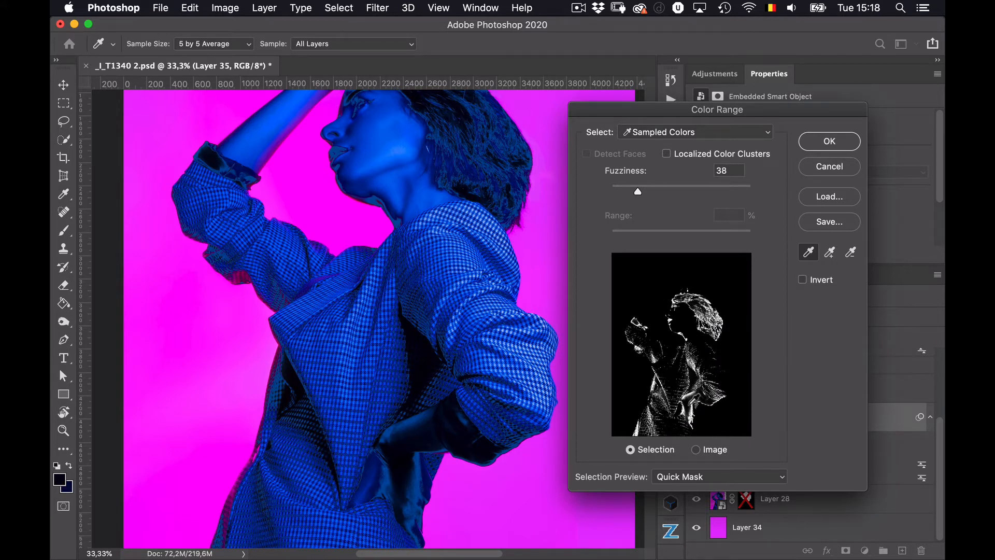
{"action": "left_click_drag", "start_coordinate": [641, 195], "coordinate": [711, 196]}
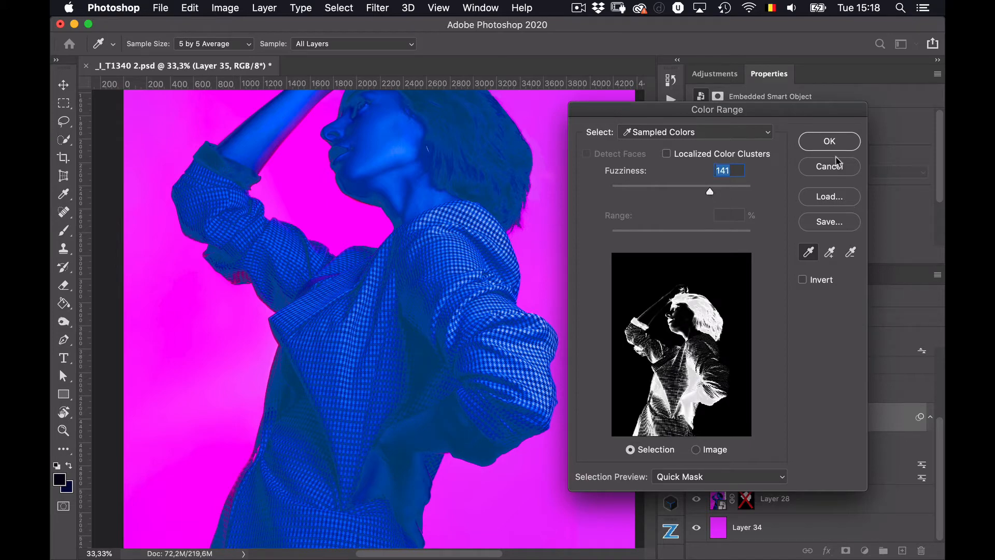
{"action": "left_click", "coordinate": [829, 141]}
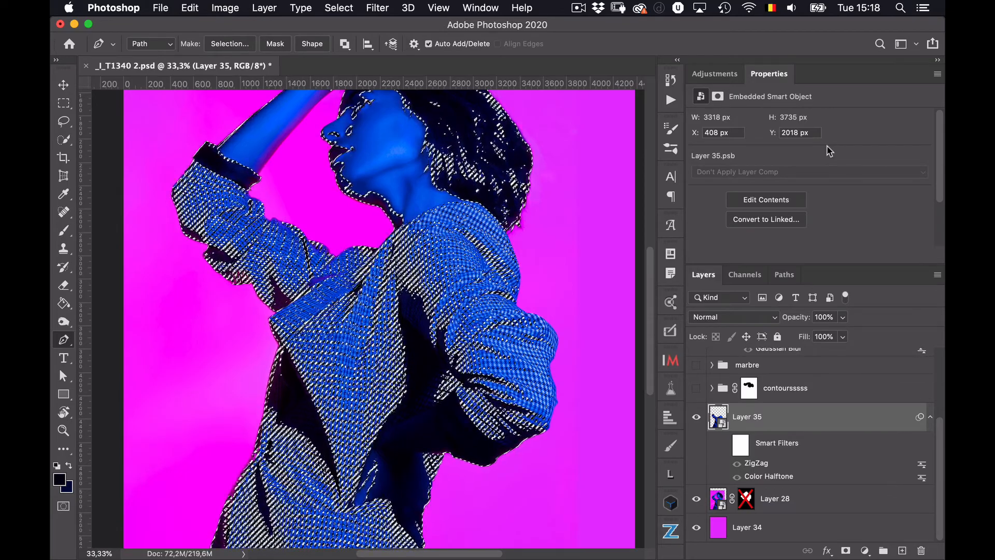
{"action": "key", "text": "super+j"}
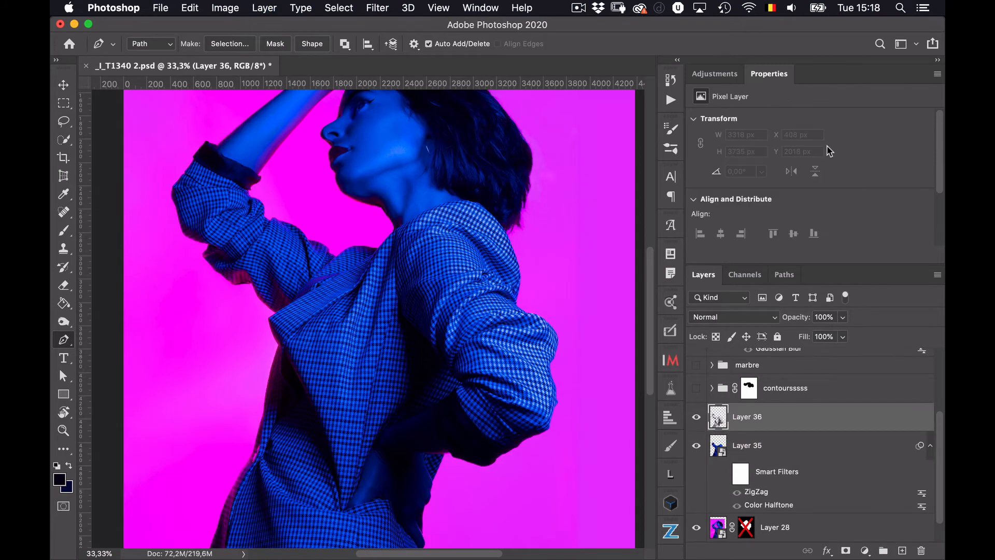
- Isolate Layer 36, add a layer mask and paint out unwanted fabric texture on the torso and sleeves in black, then restore the other layers
{"action": "left_click", "coordinate": [696, 419], "text": "alt"}
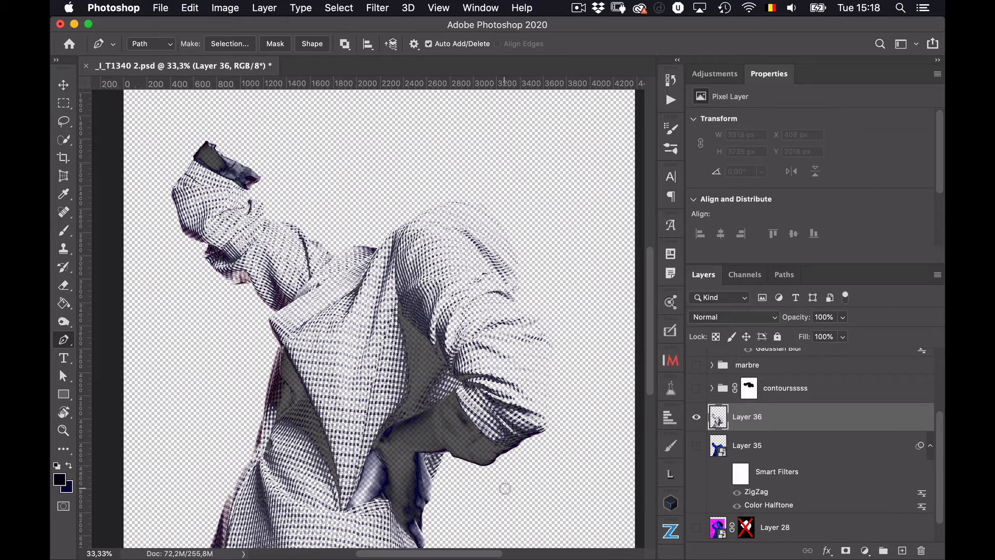
{"action": "left_click", "coordinate": [846, 550]}
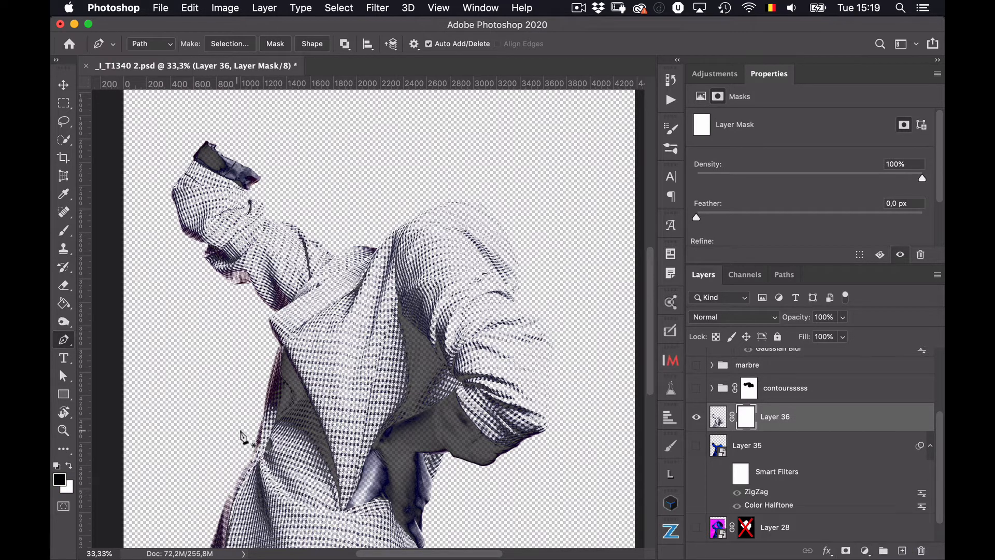
{"action": "key", "text": "b"}
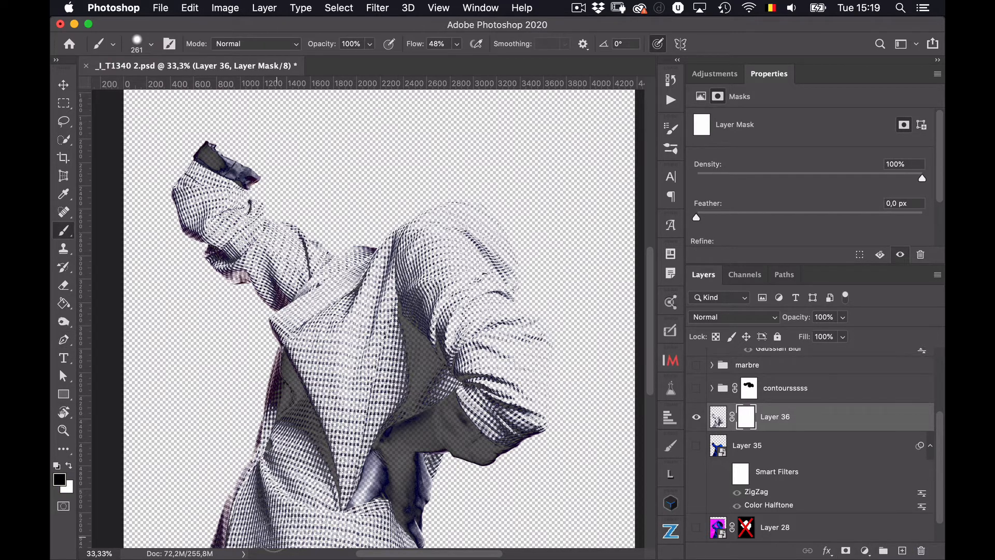
{"action": "mouse_move", "coordinate": [365, 531]}
{"action": "left_mouse_down"}
{"action": "mouse_move", "coordinate": [293, 531]}
{"action": "mouse_move", "coordinate": [280, 513]}
{"action": "mouse_move", "coordinate": [333, 528]}
{"action": "mouse_move", "coordinate": [374, 516]}
{"action": "mouse_move", "coordinate": [365, 521]}
{"action": "mouse_move", "coordinate": [381, 533]}
{"action": "mouse_move", "coordinate": [351, 542]}
{"action": "mouse_move", "coordinate": [329, 529]}
{"action": "mouse_move", "coordinate": [313, 540]}
{"action": "mouse_move", "coordinate": [297, 525]}
{"action": "mouse_move", "coordinate": [290, 538]}
{"action": "mouse_move", "coordinate": [287, 516]}
{"action": "mouse_move", "coordinate": [291, 542]}
{"action": "mouse_move", "coordinate": [240, 521]}
{"action": "mouse_move", "coordinate": [244, 495]}
{"action": "mouse_move", "coordinate": [241, 539]}
{"action": "mouse_move", "coordinate": [246, 518]}
{"action": "mouse_move", "coordinate": [259, 535]}
{"action": "mouse_move", "coordinate": [249, 527]}
{"action": "left_mouse_up"}
{"action": "mouse_move", "coordinate": [281, 499]}
{"action": "left_mouse_down"}
{"action": "mouse_move", "coordinate": [324, 507]}
{"action": "mouse_move", "coordinate": [281, 445]}
{"action": "mouse_move", "coordinate": [322, 503]}
{"action": "mouse_move", "coordinate": [316, 476]}
{"action": "mouse_move", "coordinate": [285, 441]}
{"action": "mouse_move", "coordinate": [329, 513]}
{"action": "mouse_move", "coordinate": [309, 468]}
{"action": "mouse_move", "coordinate": [288, 445]}
{"action": "mouse_move", "coordinate": [308, 491]}
{"action": "mouse_move", "coordinate": [277, 443]}
{"action": "mouse_move", "coordinate": [355, 418]}
{"action": "left_mouse_up"}
{"action": "mouse_move", "coordinate": [350, 456]}
{"action": "left_mouse_down"}
{"action": "mouse_move", "coordinate": [306, 348]}
{"action": "mouse_move", "coordinate": [332, 320]}
{"action": "mouse_move", "coordinate": [328, 353]}
{"action": "mouse_move", "coordinate": [342, 341]}
{"action": "mouse_move", "coordinate": [343, 417]}
{"action": "mouse_move", "coordinate": [307, 355]}
{"action": "mouse_move", "coordinate": [339, 426]}
{"action": "mouse_move", "coordinate": [384, 325]}
{"action": "mouse_move", "coordinate": [373, 412]}
{"action": "mouse_move", "coordinate": [384, 337]}
{"action": "mouse_move", "coordinate": [382, 378]}
{"action": "mouse_move", "coordinate": [389, 352]}
{"action": "mouse_move", "coordinate": [386, 337]}
{"action": "mouse_move", "coordinate": [383, 410]}
{"action": "mouse_move", "coordinate": [356, 439]}
{"action": "mouse_move", "coordinate": [348, 472]}
{"action": "mouse_move", "coordinate": [345, 445]}
{"action": "mouse_move", "coordinate": [367, 428]}
{"action": "mouse_move", "coordinate": [364, 412]}
{"action": "left_mouse_up"}
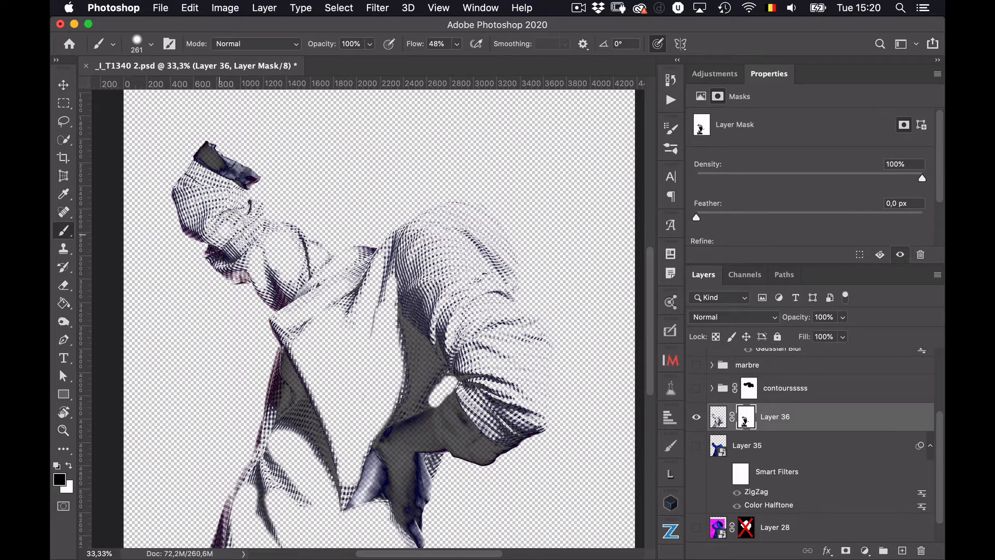
{"action": "mouse_move", "coordinate": [240, 218]}
{"action": "left_mouse_down"}
{"action": "mouse_move", "coordinate": [223, 228]}
{"action": "mouse_move", "coordinate": [252, 210]}
{"action": "mouse_move", "coordinate": [222, 206]}
{"action": "mouse_move", "coordinate": [226, 196]}
{"action": "mouse_move", "coordinate": [213, 211]}
{"action": "mouse_move", "coordinate": [197, 202]}
{"action": "mouse_move", "coordinate": [209, 199]}
{"action": "mouse_move", "coordinate": [200, 210]}
{"action": "mouse_move", "coordinate": [204, 186]}
{"action": "mouse_move", "coordinate": [231, 192]}
{"action": "left_mouse_up"}
{"action": "mouse_move", "coordinate": [445, 249]}
{"action": "left_mouse_down"}
{"action": "mouse_move", "coordinate": [459, 218]}
{"action": "mouse_move", "coordinate": [440, 253]}
{"action": "mouse_move", "coordinate": [504, 303]}
{"action": "mouse_move", "coordinate": [469, 322]}
{"action": "mouse_move", "coordinate": [461, 307]}
{"action": "mouse_move", "coordinate": [451, 275]}
{"action": "mouse_move", "coordinate": [514, 339]}
{"action": "mouse_move", "coordinate": [492, 357]}
{"action": "mouse_move", "coordinate": [513, 346]}
{"action": "mouse_move", "coordinate": [536, 377]}
{"action": "mouse_move", "coordinate": [491, 363]}
{"action": "left_mouse_up"}
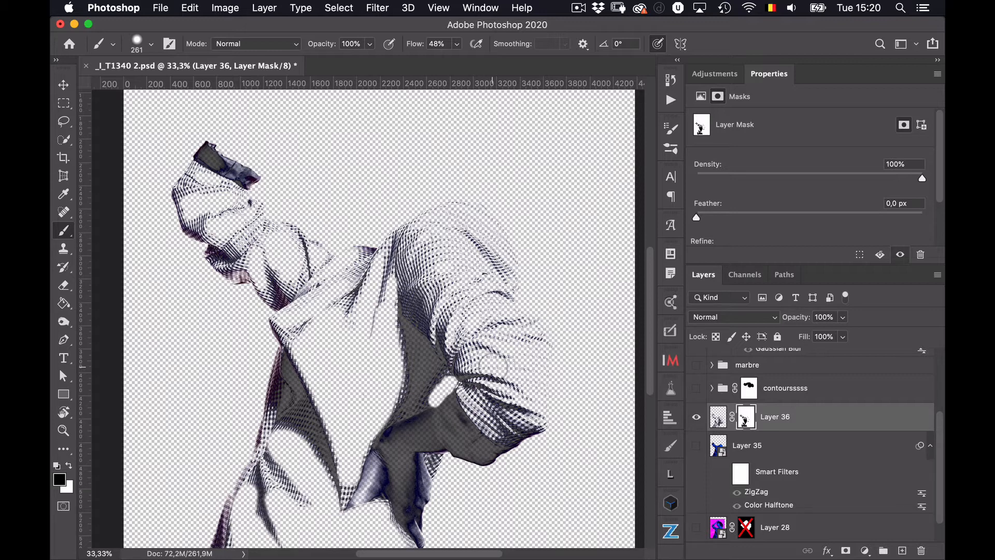
{"action": "left_click", "coordinate": [696, 418], "text": "alt"}
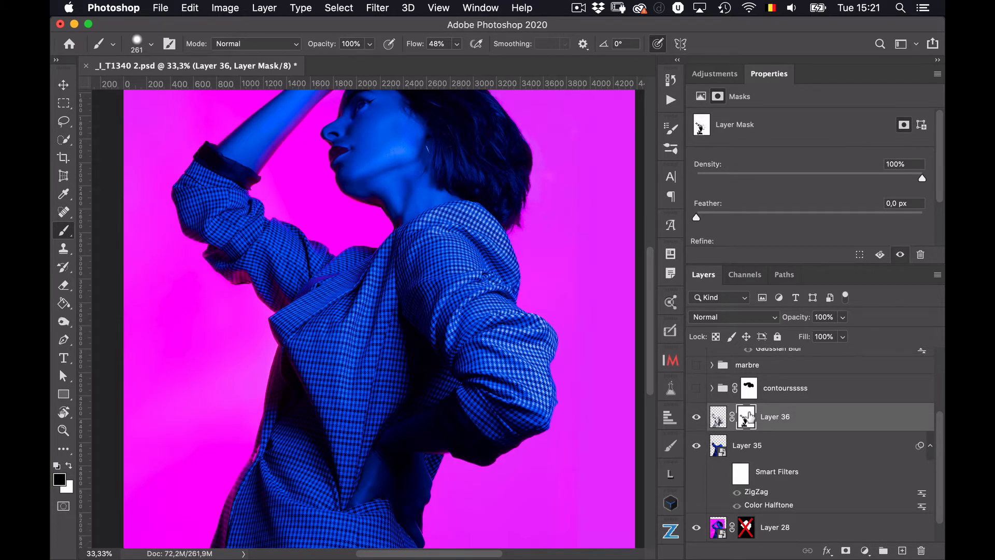
- Toggle the contoursssss group to check it over the jacket, and collapse the ombres group
{"action": "left_click_drag", "start_coordinate": [942, 439], "coordinate": [941, 406]}
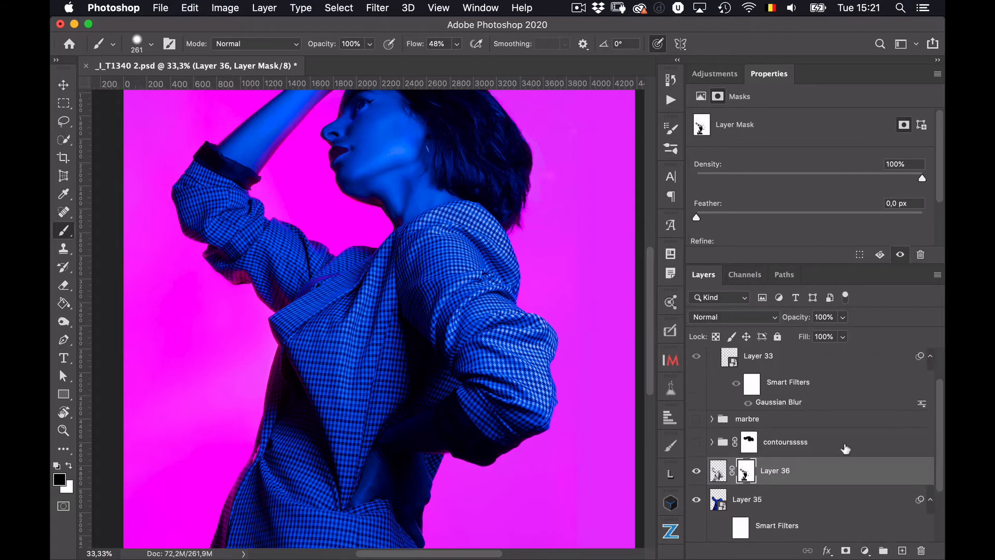
{"action": "left_click", "coordinate": [696, 443]}
{"action": "left_click", "coordinate": [697, 443]}
{"action": "scroll", "coordinate": [941, 406], "scroll_direction": "up", "scroll_amount": 5}
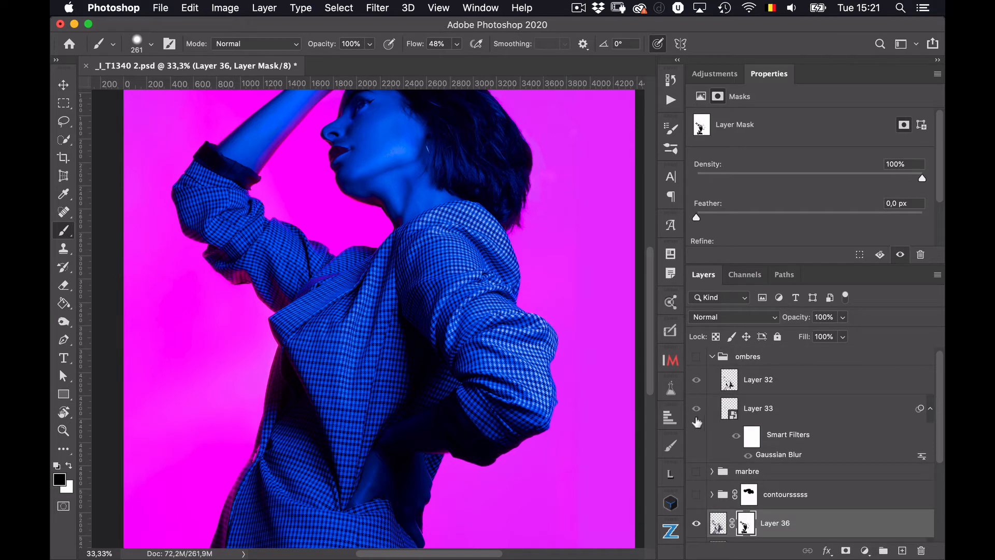
{"action": "left_click", "coordinate": [712, 357]}
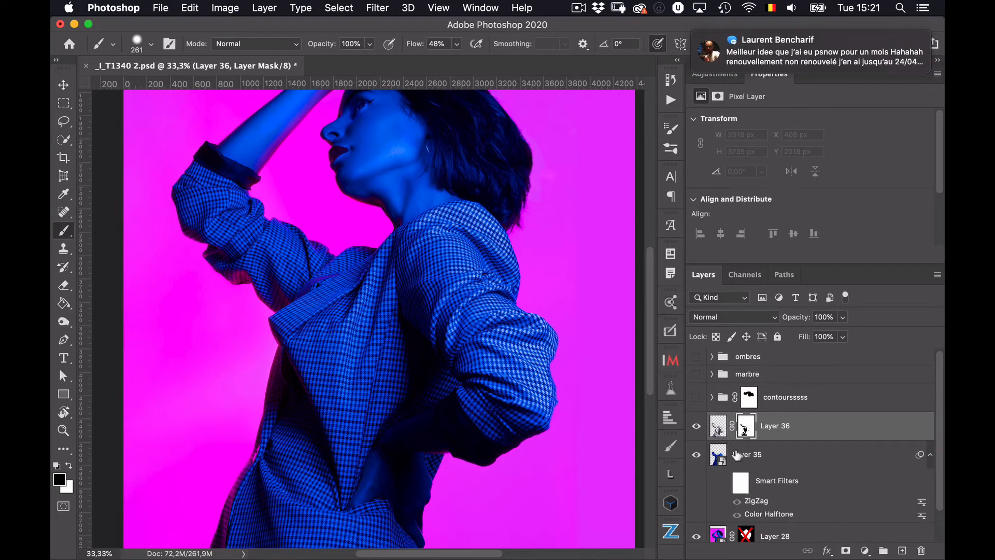
- Turn the smart filters of Layer 35 back on and toggle Layer 36 to compare the new shadows over the halftone jacket
{"action": "left_click", "coordinate": [723, 467]}
{"action": "left_click", "coordinate": [726, 487]}
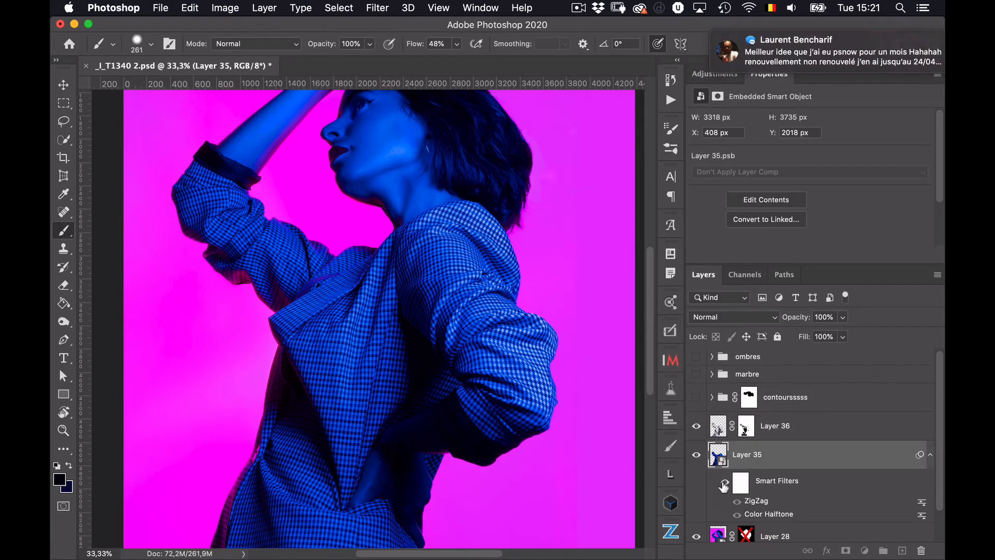
{"action": "left_click", "coordinate": [695, 426]}
{"action": "left_click", "coordinate": [696, 428]}
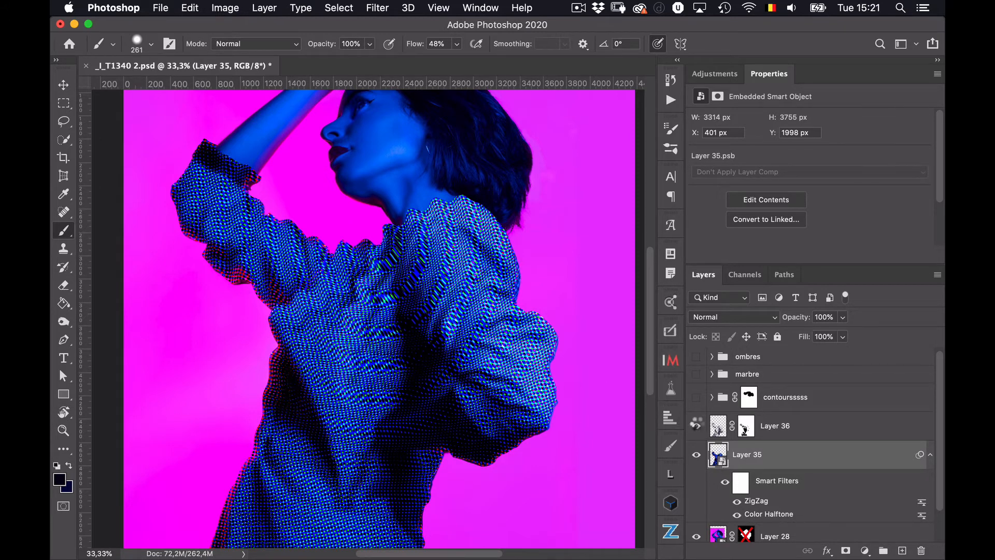
- Toggle Layer 36 and Layer 35 to compare the original fabric, the halftone jacket and the added shadows
{"action": "left_click", "coordinate": [696, 426]}
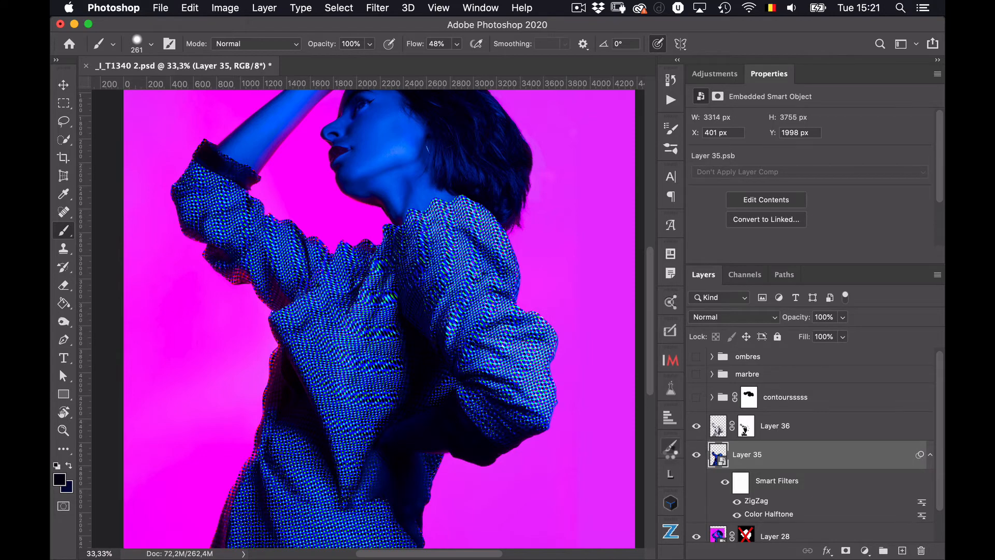
{"action": "key", "text": "super+minus"}
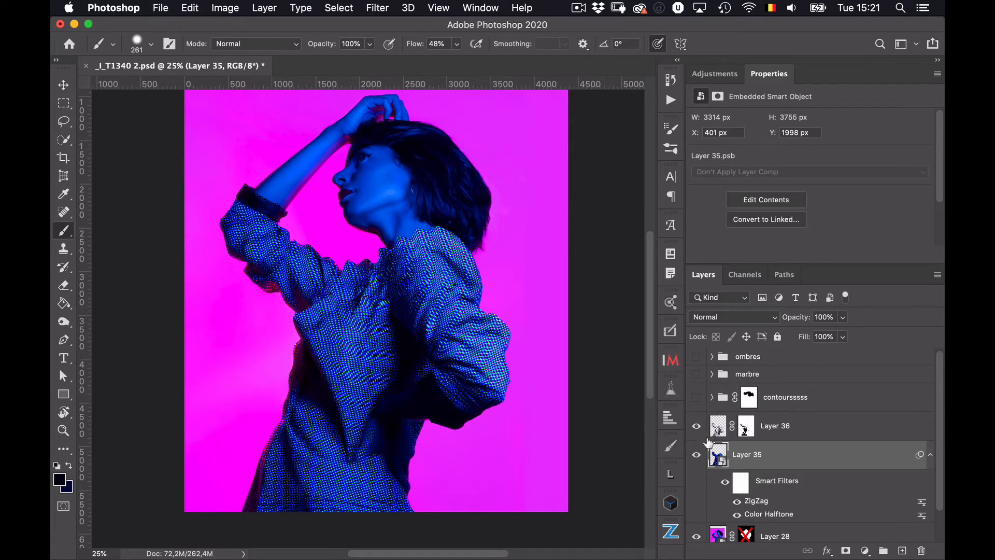
{"action": "left_click", "coordinate": [697, 456]}
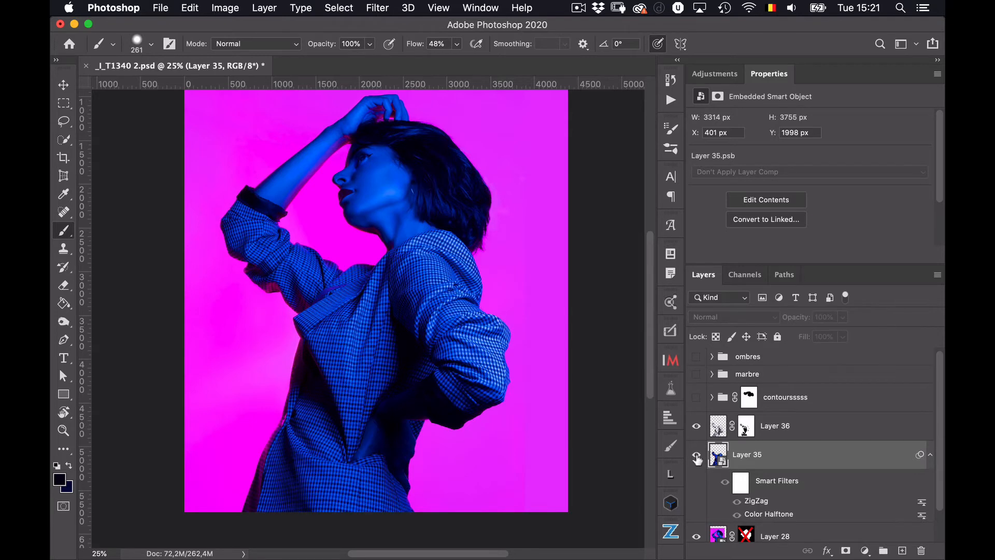
{"action": "left_click", "coordinate": [696, 456]}
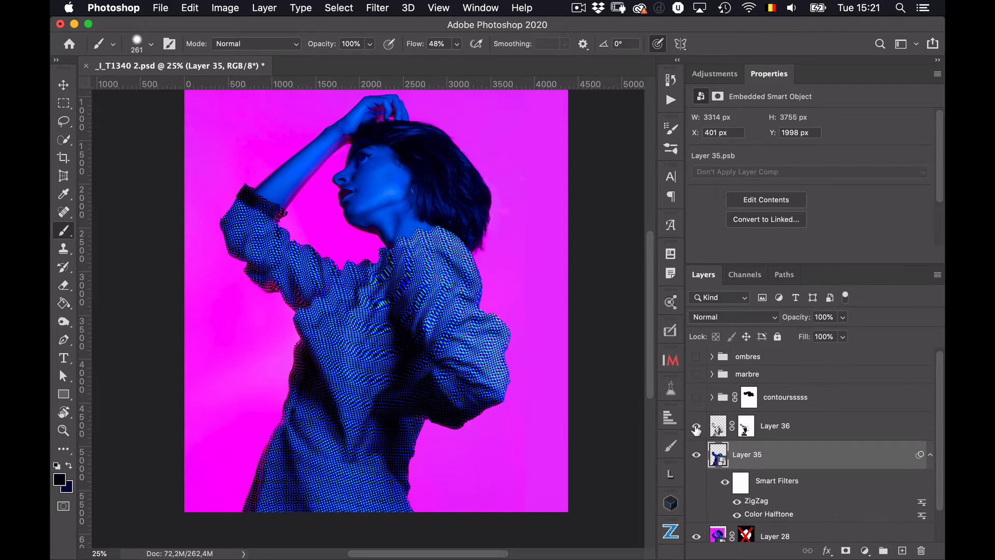
{"action": "left_click", "coordinate": [697, 427]}
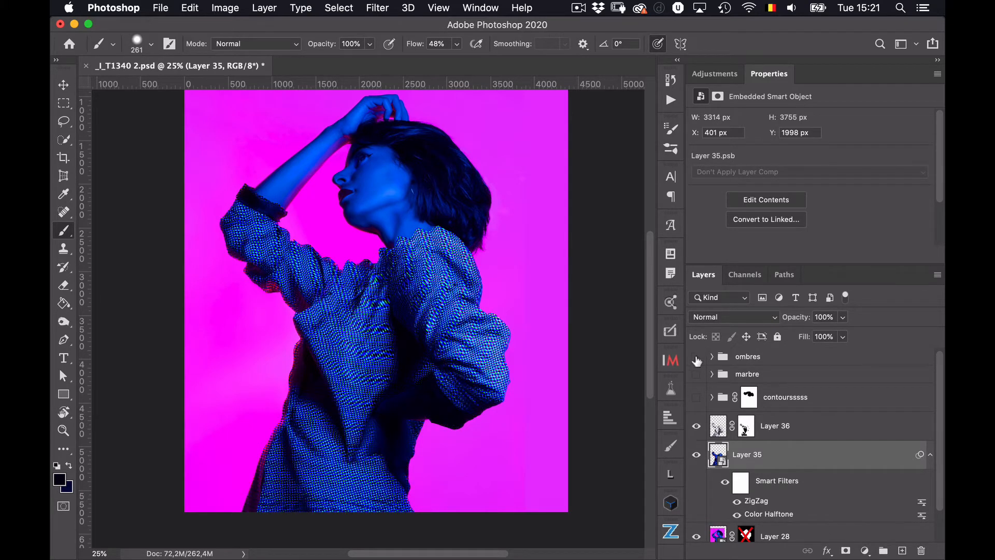
- Toggle the ombres group to compare its effect on the jacket, leaving it visible
{"action": "left_click", "coordinate": [697, 357]}
{"action": "left_click", "coordinate": [696, 357]}
{"action": "left_click", "coordinate": [697, 358]}
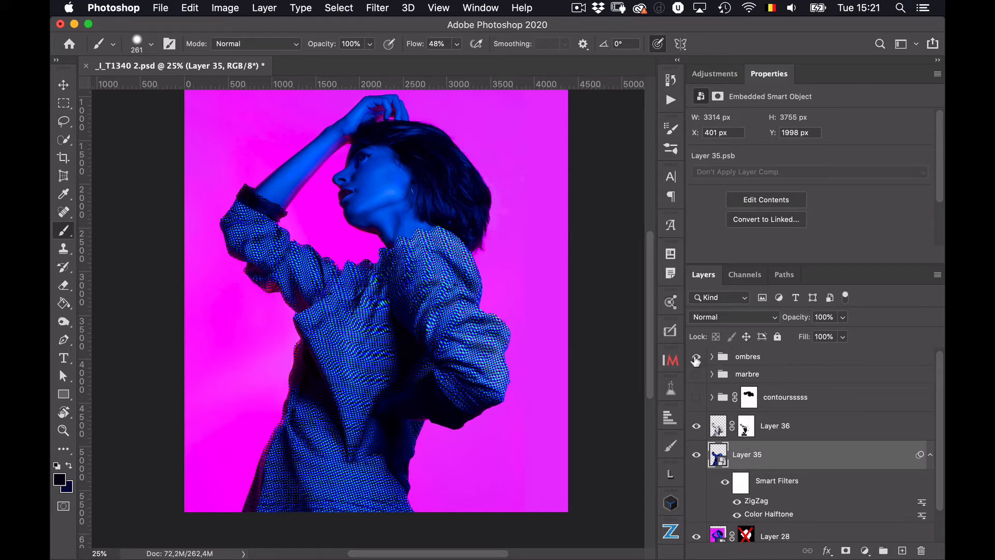
{"action": "left_click", "coordinate": [697, 358]}
{"action": "left_click", "coordinate": [696, 358]}
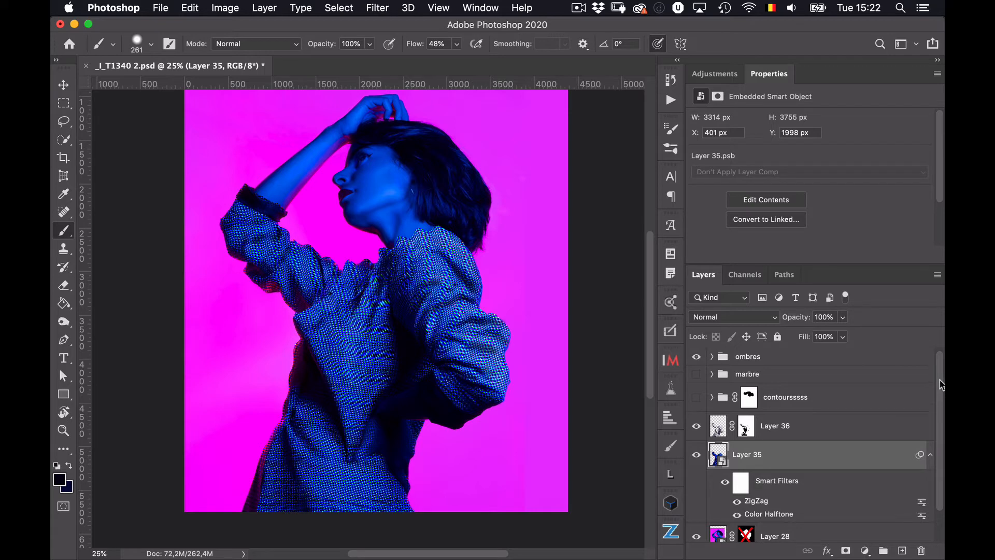
- Toggle the magenta background Layer 34 and re-enable the layer mask of Layer 28
{"action": "scroll", "coordinate": [944, 406], "scroll_direction": "down", "scroll_amount": 1}
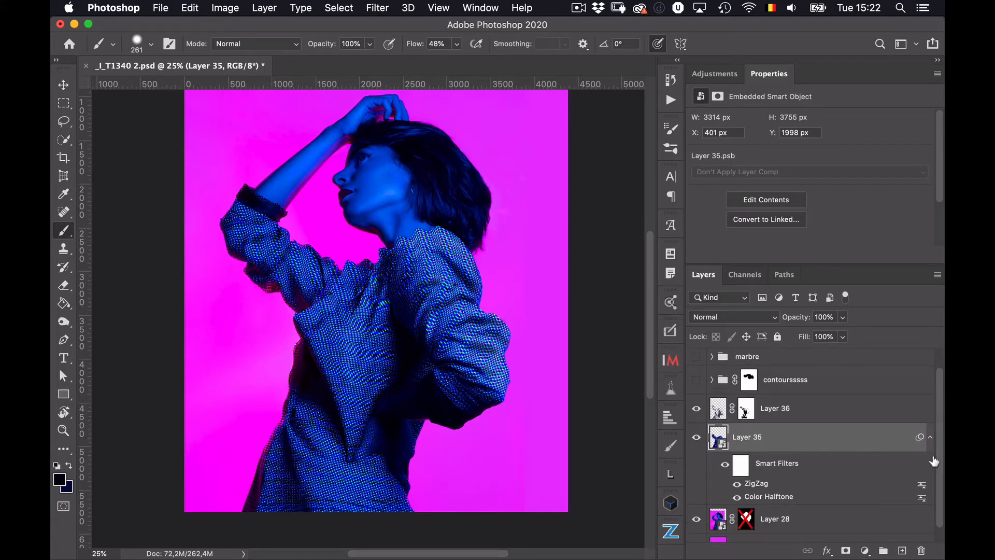
{"action": "scroll", "coordinate": [940, 474], "scroll_direction": "down", "scroll_amount": 1}
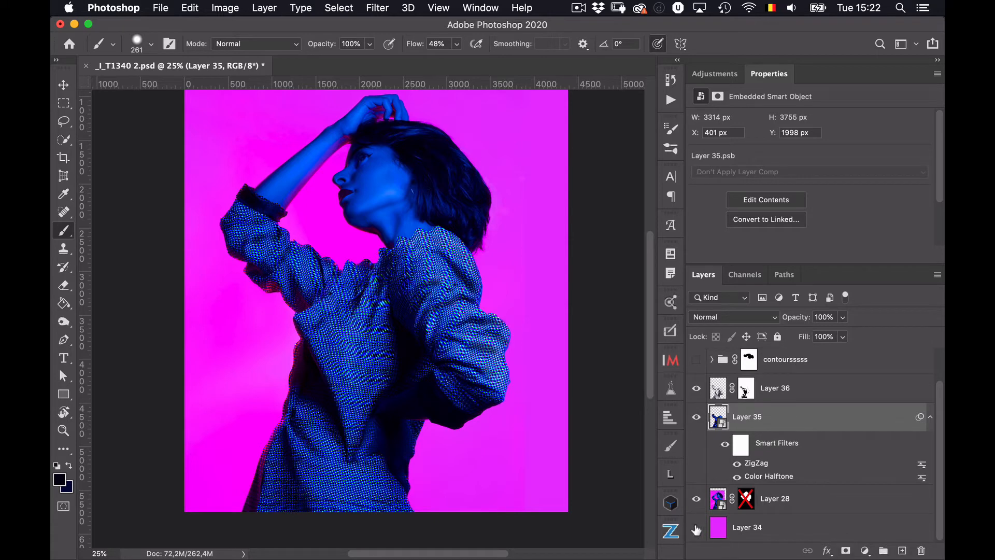
{"action": "left_click", "coordinate": [696, 528]}
{"action": "left_click", "coordinate": [697, 530]}
{"action": "left_click", "coordinate": [745, 501], "text": "shift"}
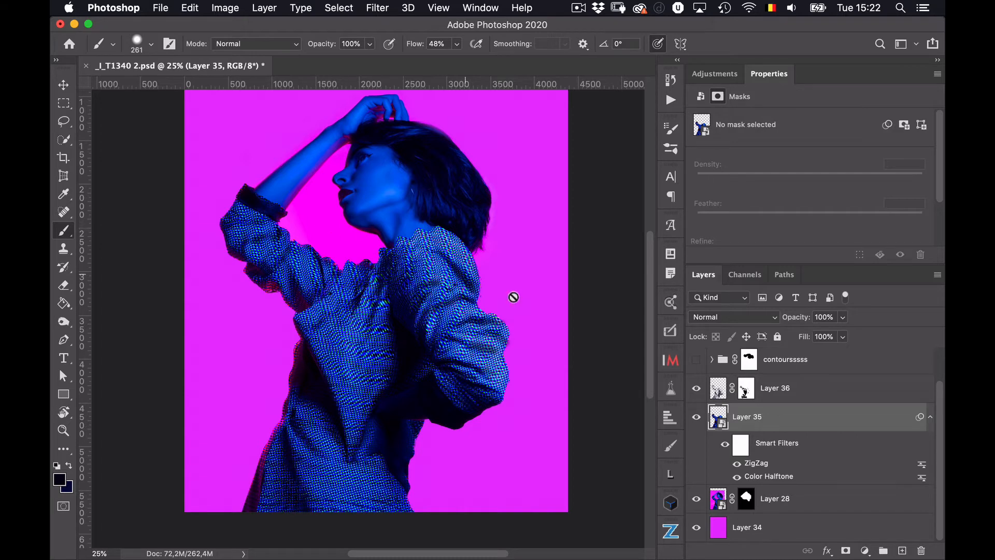
- Add a new empty layer directly above Layer 28
{"action": "left_click", "coordinate": [865, 499]}
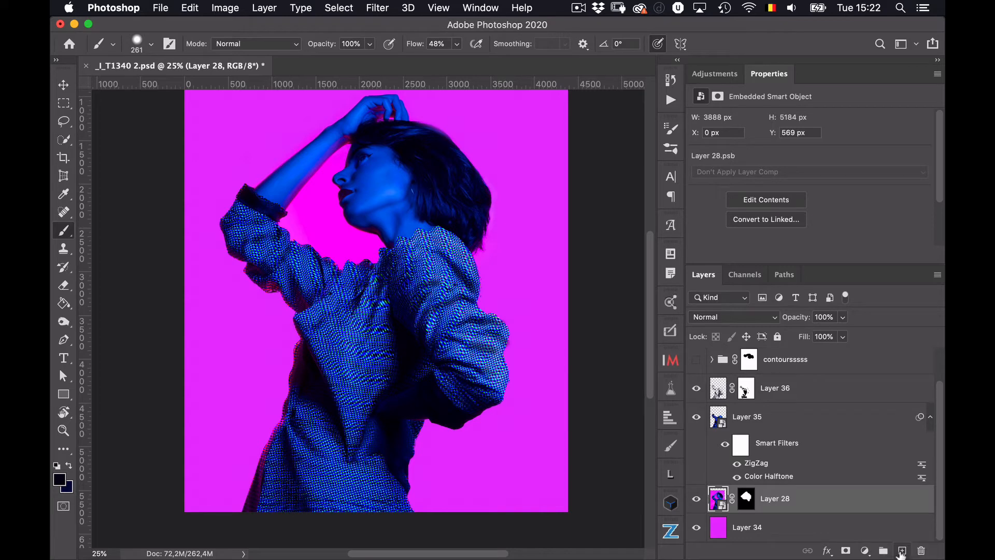
{"action": "left_click", "coordinate": [903, 551]}
{"action": "left_click_drag", "start_coordinate": [936, 502], "coordinate": [940, 530]}
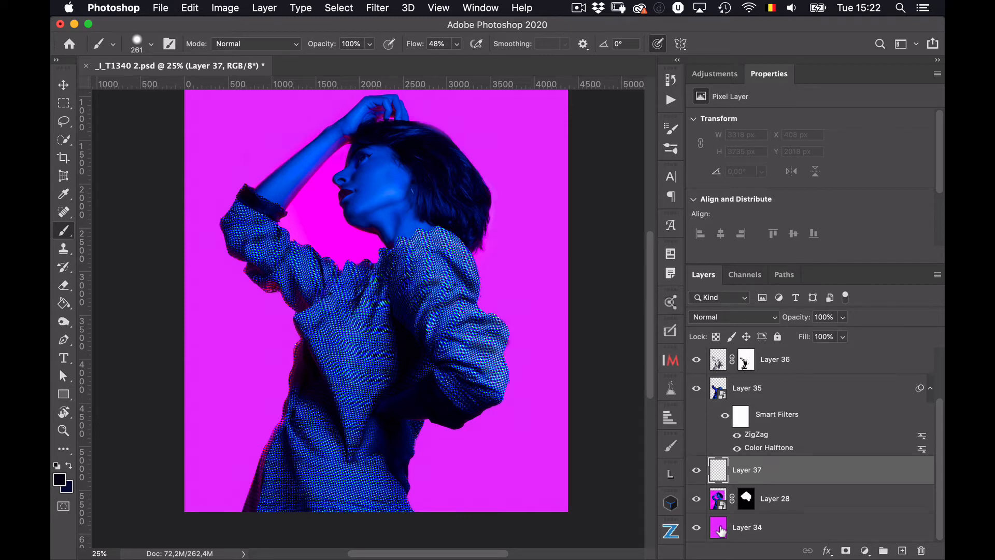
- Sample the background magenta, paint Layer 37 between the raised arm and face and along the arm, then set its blend mode to Color
{"action": "left_click", "coordinate": [552, 218], "text": "alt"}
{"action": "left_click_drag", "start_coordinate": [314, 223], "coordinate": [314, 214]}
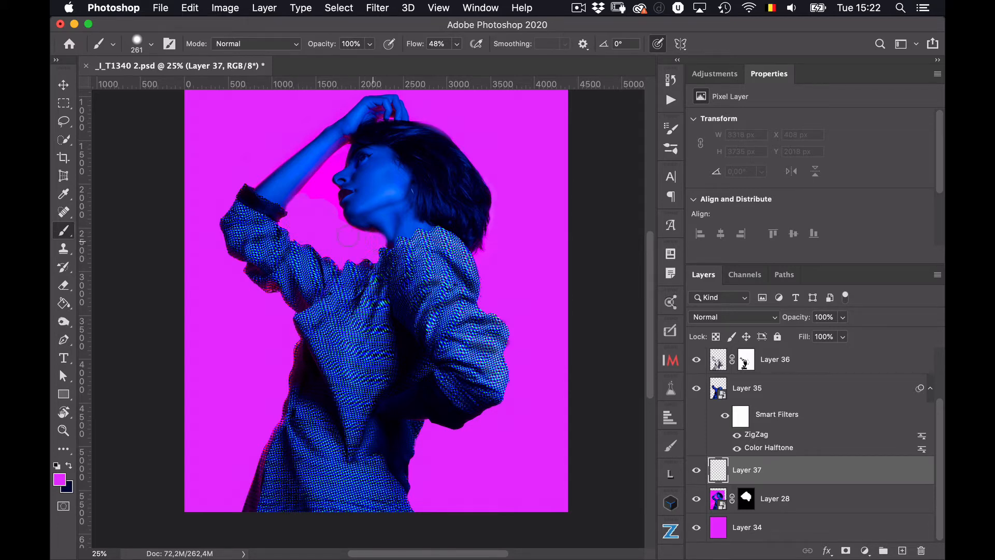
{"action": "left_click_drag", "start_coordinate": [348, 236], "coordinate": [343, 220]}
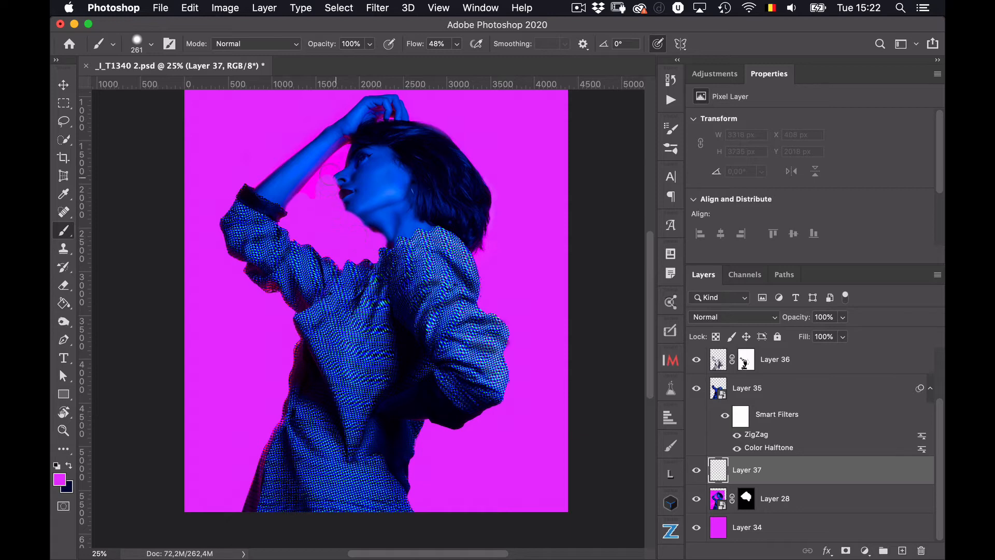
{"action": "mouse_move", "coordinate": [330, 174]}
{"action": "left_mouse_down"}
{"action": "mouse_move", "coordinate": [331, 156]}
{"action": "mouse_move", "coordinate": [304, 187]}
{"action": "mouse_move", "coordinate": [347, 141]}
{"action": "left_mouse_up"}
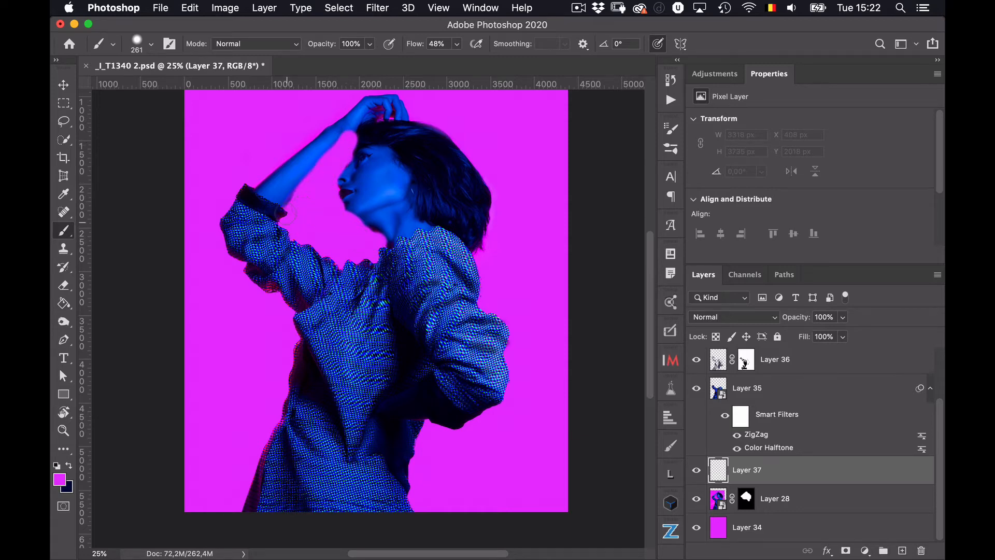
{"action": "left_click_drag", "start_coordinate": [372, 231], "coordinate": [383, 237]}
{"action": "left_click_drag", "start_coordinate": [340, 195], "coordinate": [334, 191]}
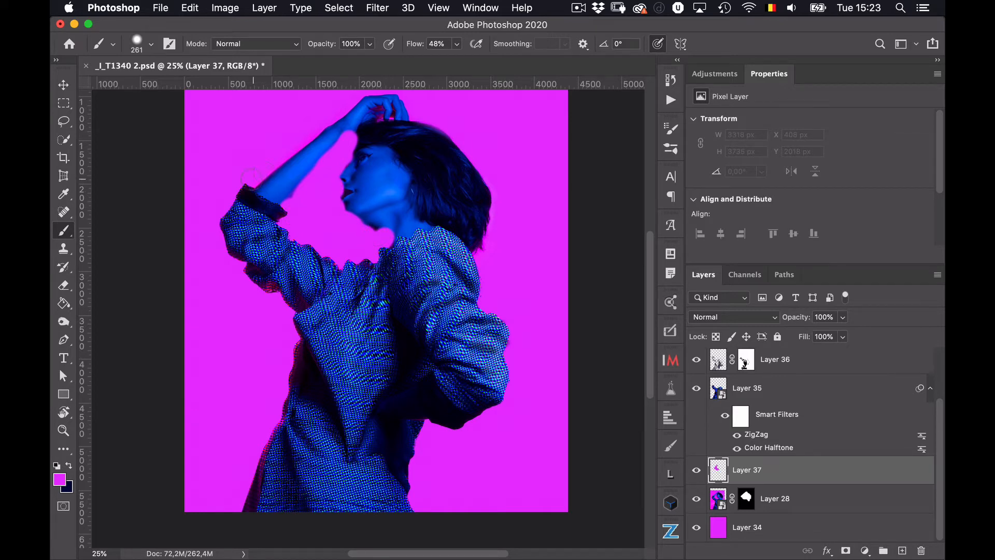
{"action": "mouse_move", "coordinate": [313, 127]}
{"action": "left_mouse_down"}
{"action": "mouse_move", "coordinate": [298, 145]}
{"action": "mouse_move", "coordinate": [318, 118]}
{"action": "mouse_move", "coordinate": [256, 177]}
{"action": "left_mouse_up"}
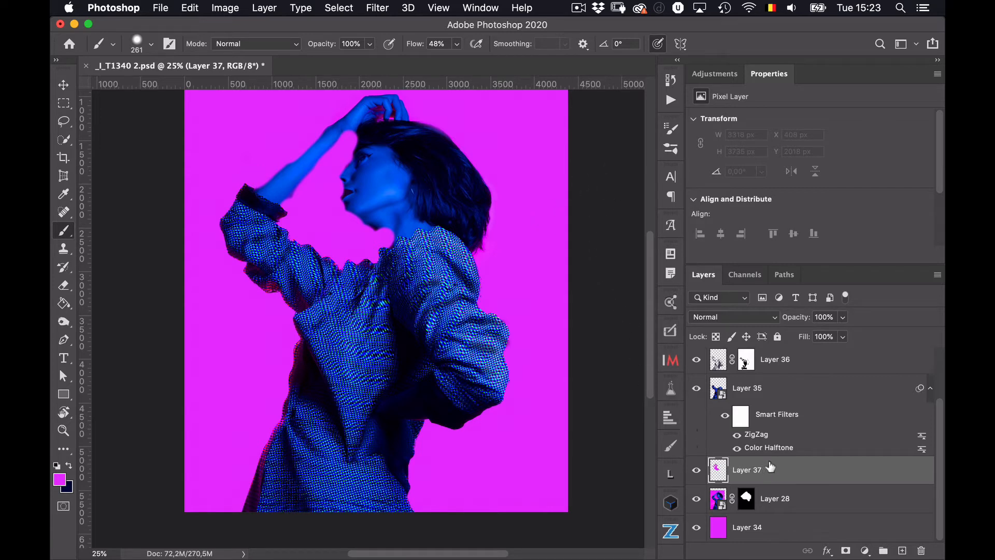
{"action": "left_click", "coordinate": [734, 317]}
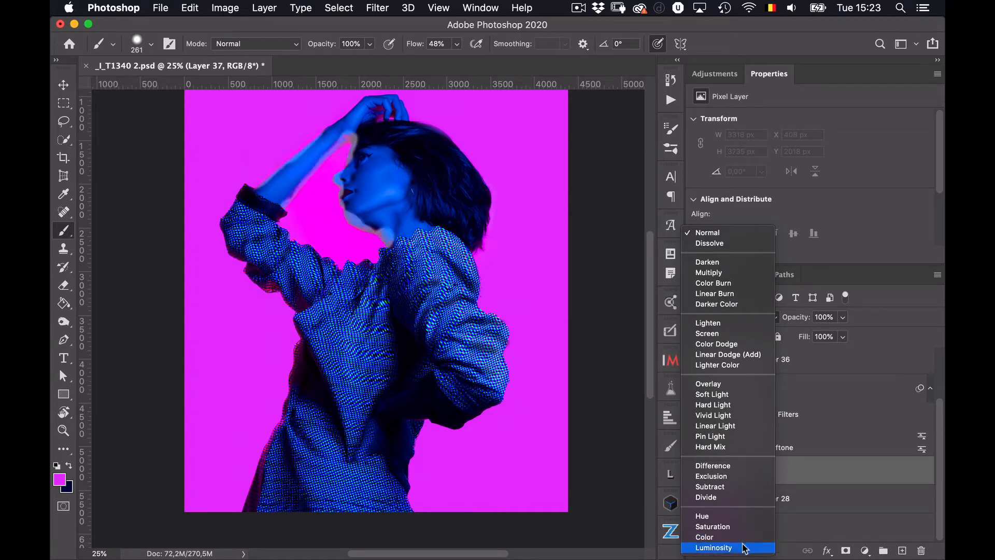
{"action": "left_click", "coordinate": [739, 537]}
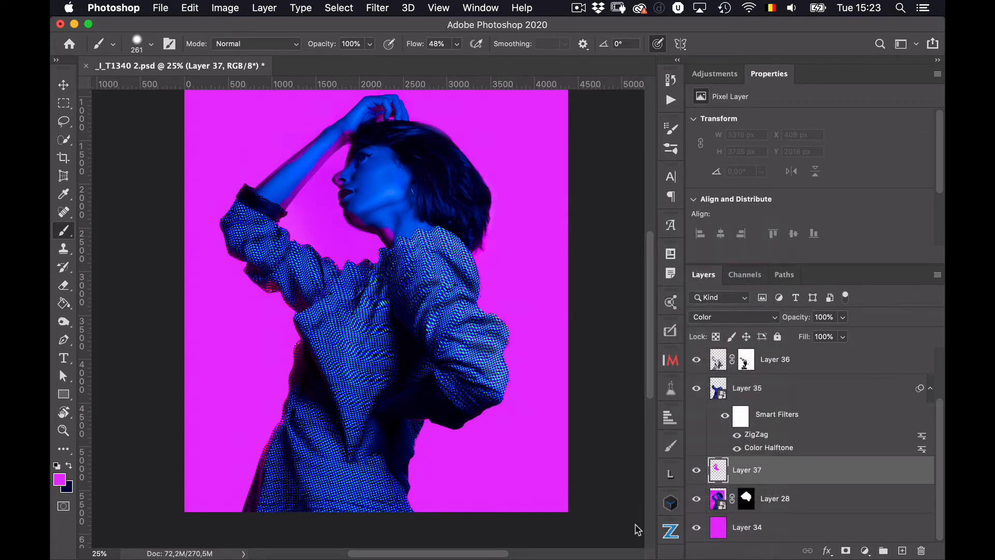
- Add a layer mask to Layer 37 and paint black over the arm, face and neck to remove the magenta tint from the skin
{"action": "key", "text": "super+plus"}
{"action": "key", "text": "super+plus"}
{"action": "key", "text": "super+plus"}
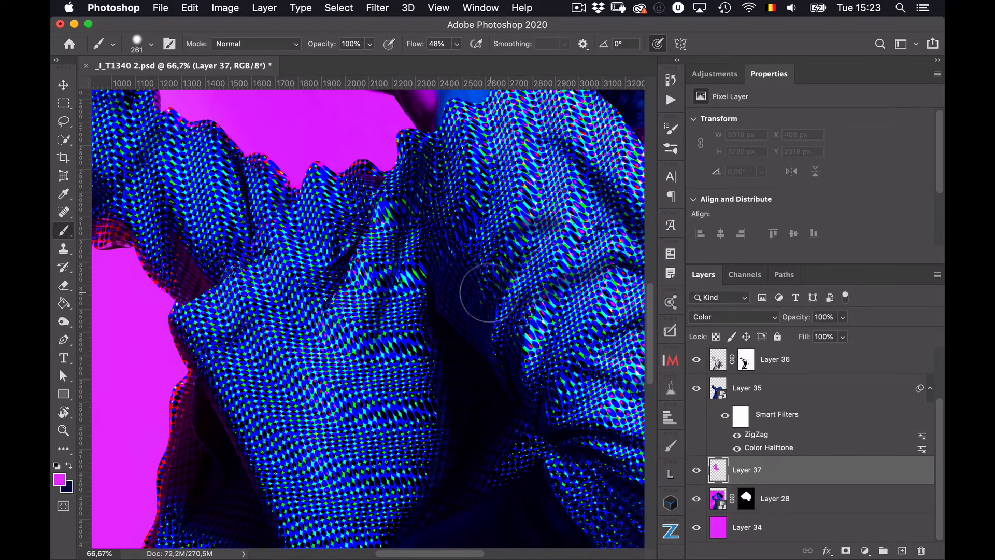
{"action": "left_click_drag", "start_coordinate": [444, 193], "coordinate": [545, 469]}
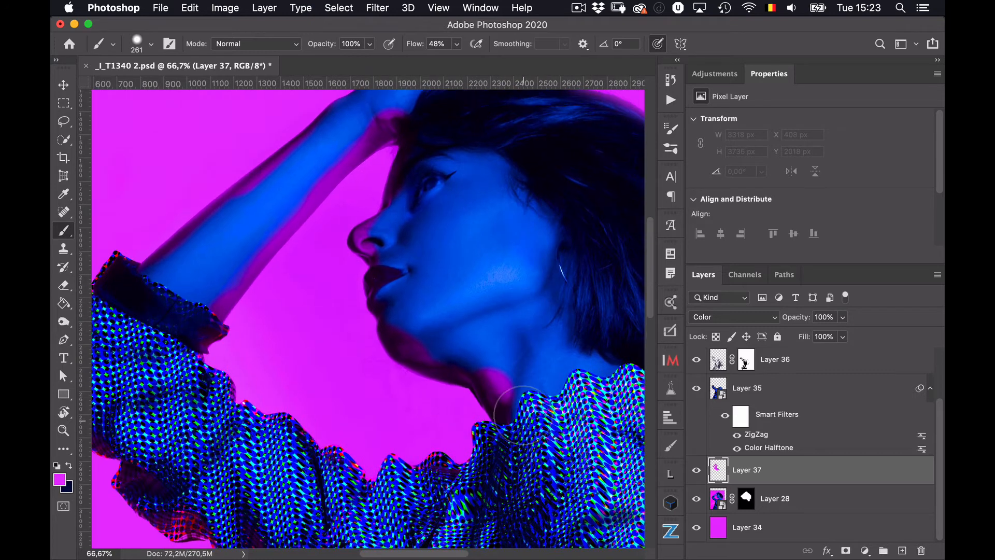
{"action": "left_click", "coordinate": [846, 550]}
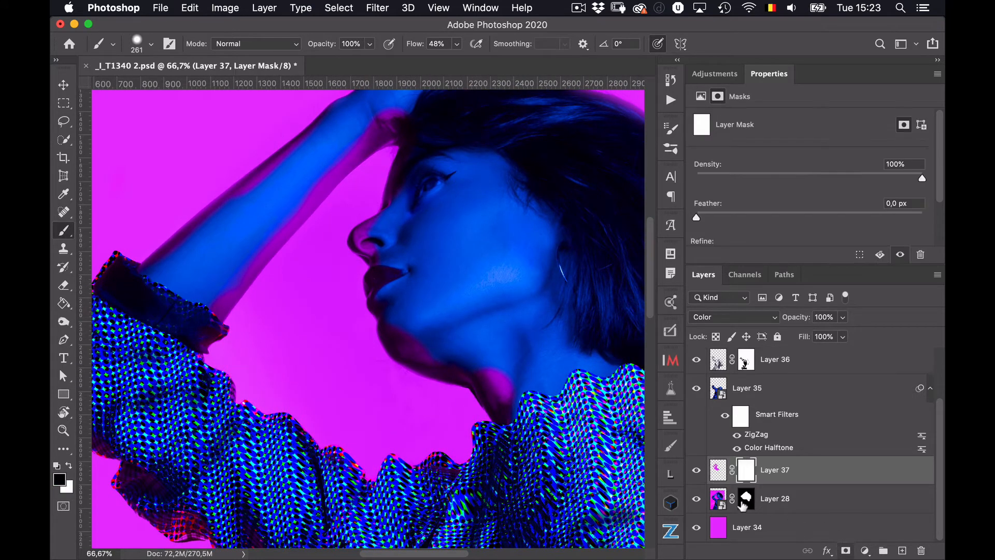
{"action": "mouse_move", "coordinate": [561, 421]}
{"action": "left_mouse_down"}
{"action": "mouse_move", "coordinate": [532, 430]}
{"action": "mouse_move", "coordinate": [546, 473]}
{"action": "mouse_move", "coordinate": [536, 390]}
{"action": "mouse_move", "coordinate": [498, 373]}
{"action": "mouse_move", "coordinate": [510, 395]}
{"action": "mouse_move", "coordinate": [492, 371]}
{"action": "mouse_move", "coordinate": [510, 391]}
{"action": "mouse_move", "coordinate": [492, 380]}
{"action": "mouse_move", "coordinate": [503, 401]}
{"action": "mouse_move", "coordinate": [485, 379]}
{"action": "mouse_move", "coordinate": [504, 411]}
{"action": "mouse_move", "coordinate": [479, 367]}
{"action": "mouse_move", "coordinate": [451, 365]}
{"action": "mouse_move", "coordinate": [490, 392]}
{"action": "mouse_move", "coordinate": [396, 339]}
{"action": "mouse_move", "coordinate": [407, 327]}
{"action": "mouse_move", "coordinate": [379, 288]}
{"action": "mouse_move", "coordinate": [383, 303]}
{"action": "mouse_move", "coordinate": [392, 263]}
{"action": "mouse_move", "coordinate": [371, 251]}
{"action": "mouse_move", "coordinate": [368, 234]}
{"action": "mouse_move", "coordinate": [391, 224]}
{"action": "mouse_move", "coordinate": [406, 195]}
{"action": "mouse_move", "coordinate": [368, 123]}
{"action": "mouse_move", "coordinate": [384, 113]}
{"action": "mouse_move", "coordinate": [283, 213]}
{"action": "mouse_move", "coordinate": [195, 329]}
{"action": "mouse_move", "coordinate": [311, 184]}
{"action": "mouse_move", "coordinate": [337, 159]}
{"action": "mouse_move", "coordinate": [301, 200]}
{"action": "mouse_move", "coordinate": [373, 135]}
{"action": "mouse_move", "coordinate": [264, 243]}
{"action": "mouse_move", "coordinate": [361, 144]}
{"action": "mouse_move", "coordinate": [244, 202]}
{"action": "mouse_move", "coordinate": [321, 139]}
{"action": "mouse_move", "coordinate": [295, 172]}
{"action": "mouse_move", "coordinate": [165, 266]}
{"action": "mouse_move", "coordinate": [257, 188]}
{"action": "mouse_move", "coordinate": [180, 293]}
{"action": "mouse_move", "coordinate": [194, 336]}
{"action": "left_mouse_up"}
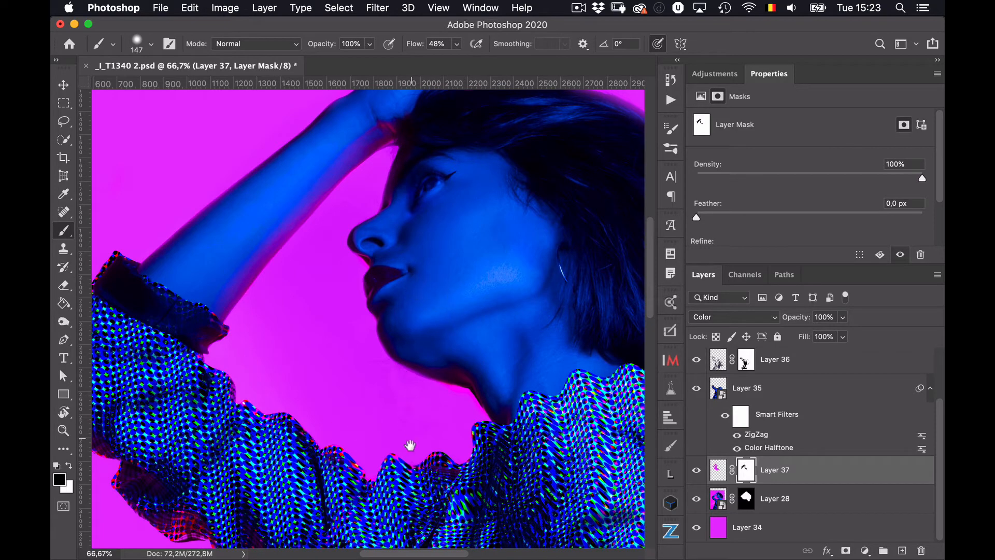
- Toggle Layers 37, 28 and 35 to check the recoloured background around the figure, and make the pixels of Layer 37 active
{"action": "left_click_drag", "start_coordinate": [413, 518], "coordinate": [420, 359]}
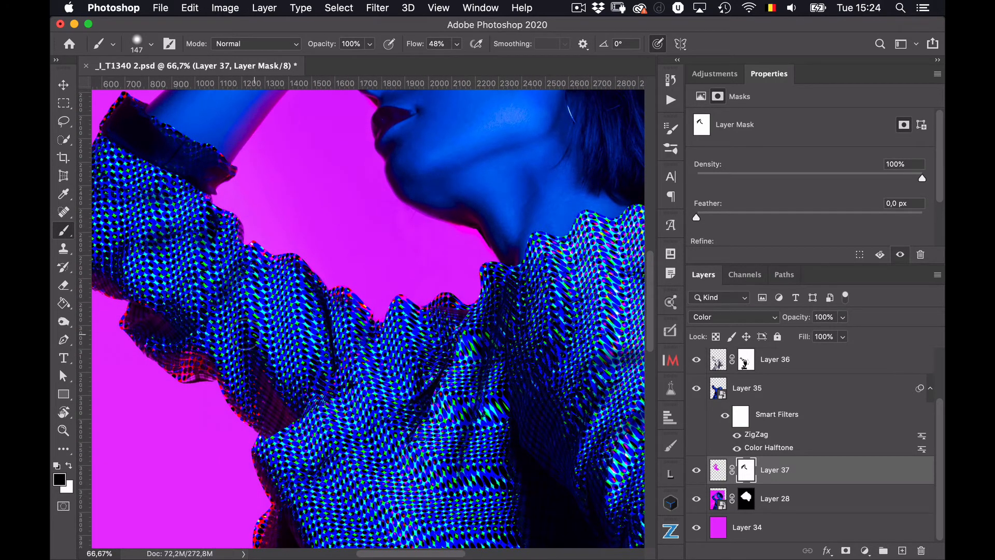
{"action": "key", "text": "super+minus"}
{"action": "key", "text": "super+minus"}
{"action": "key", "text": "super+minus"}
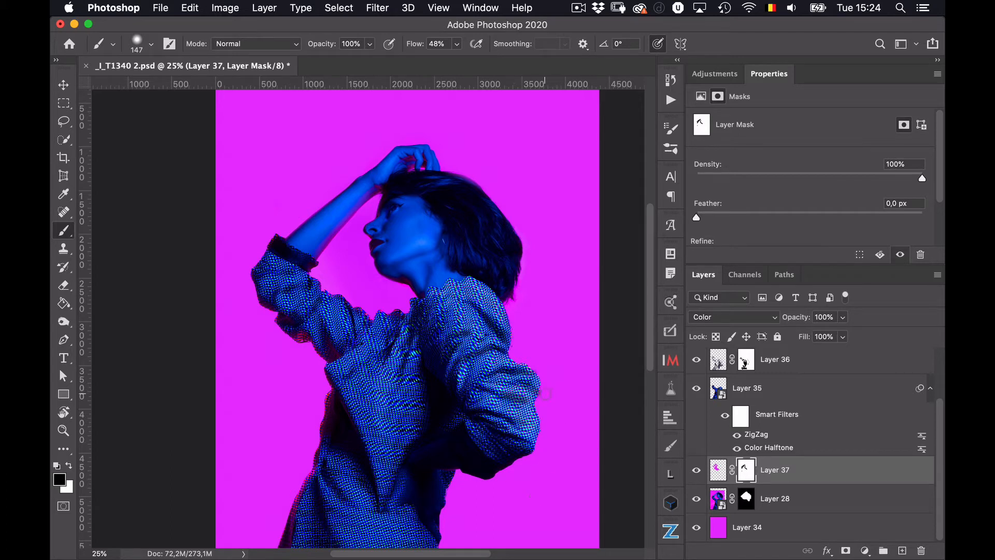
{"action": "left_click", "coordinate": [696, 470]}
{"action": "left_click", "coordinate": [696, 470]}
{"action": "left_click", "coordinate": [696, 499]}
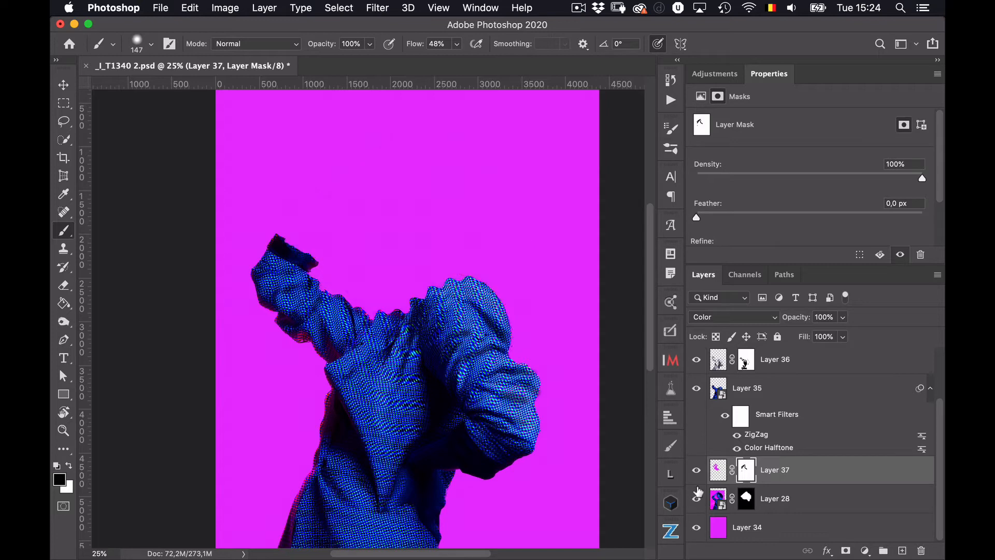
{"action": "left_click", "coordinate": [697, 495]}
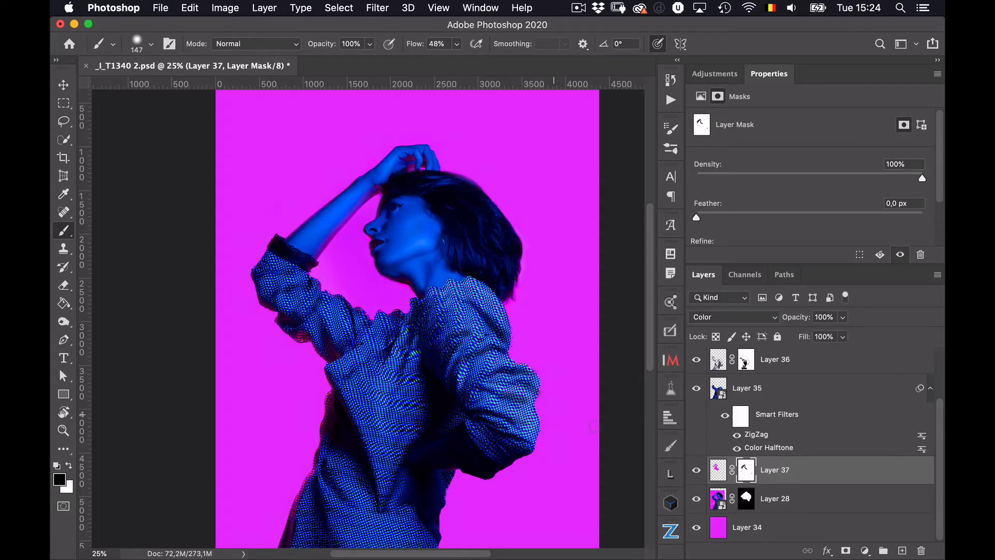
{"action": "left_click", "coordinate": [719, 471]}
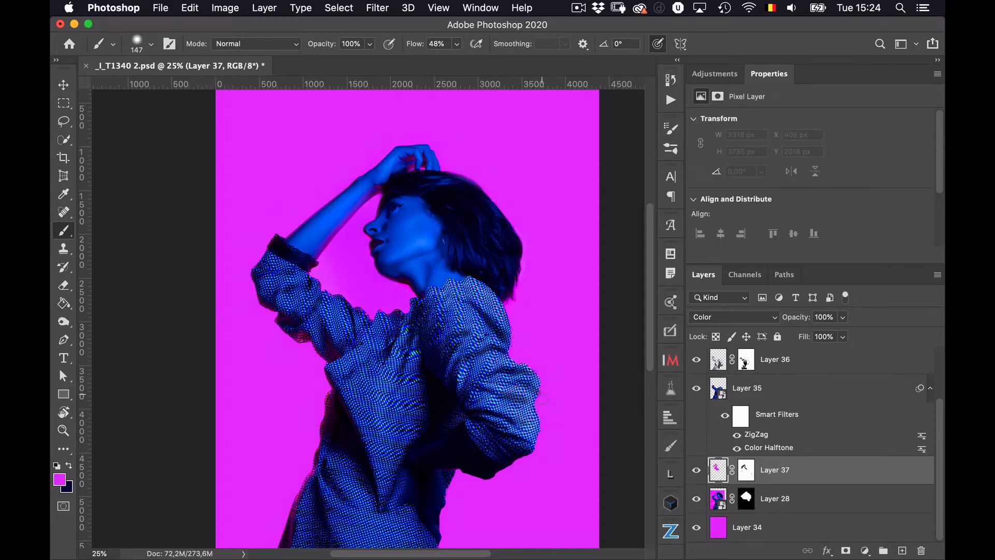
{"action": "left_click", "coordinate": [696, 388]}
{"action": "left_click", "coordinate": [698, 388]}
- Expand the ombres group, add a layer mask to Layer 33, paint out part of its blurred shadow in black and collapse its smart filters
{"action": "scroll", "coordinate": [936, 353], "scroll_direction": "up", "scroll_amount": 3}
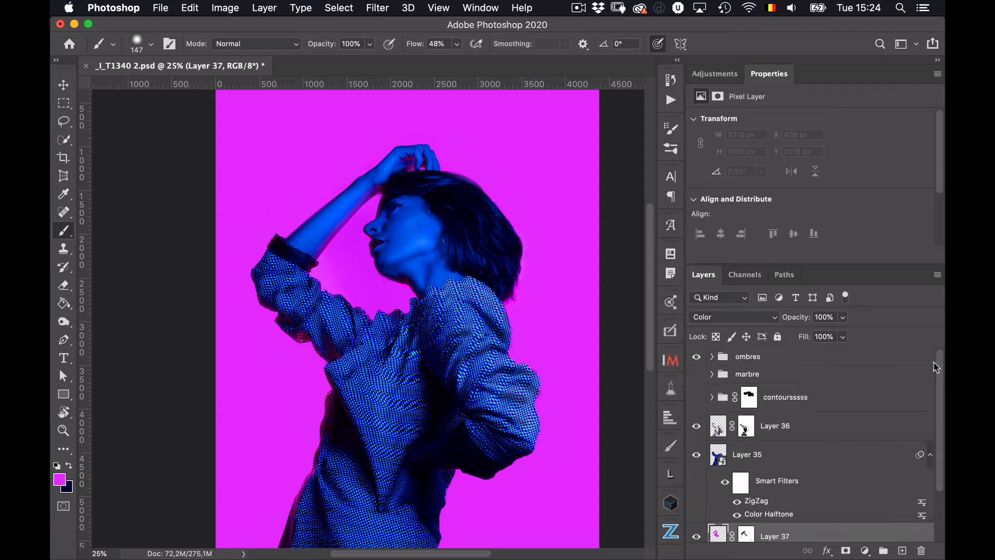
{"action": "left_click", "coordinate": [711, 356]}
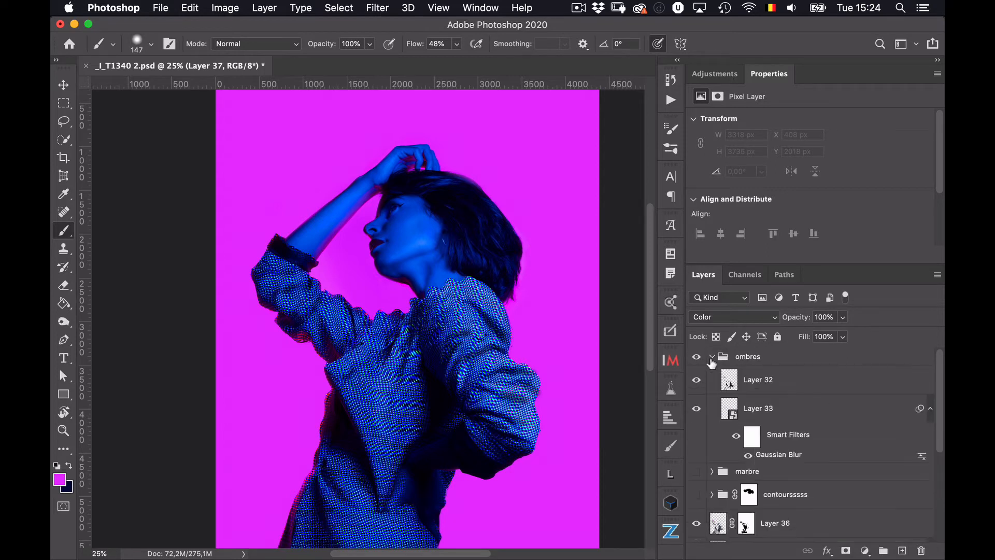
{"action": "left_click", "coordinate": [697, 408]}
{"action": "left_click", "coordinate": [697, 409]}
{"action": "left_click", "coordinate": [736, 412]}
{"action": "left_click", "coordinate": [846, 551]}
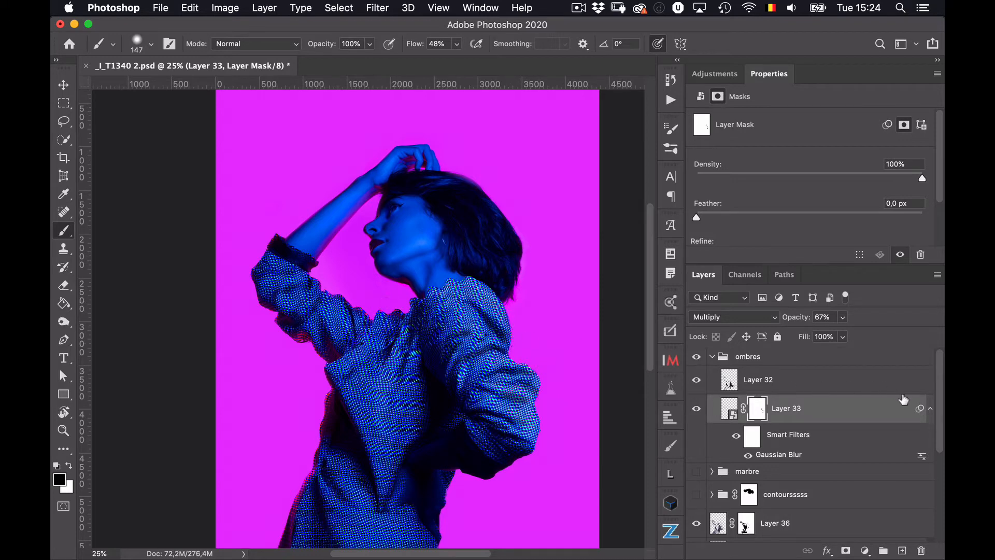
{"action": "left_click", "coordinate": [932, 411]}
{"action": "left_click", "coordinate": [930, 410]}
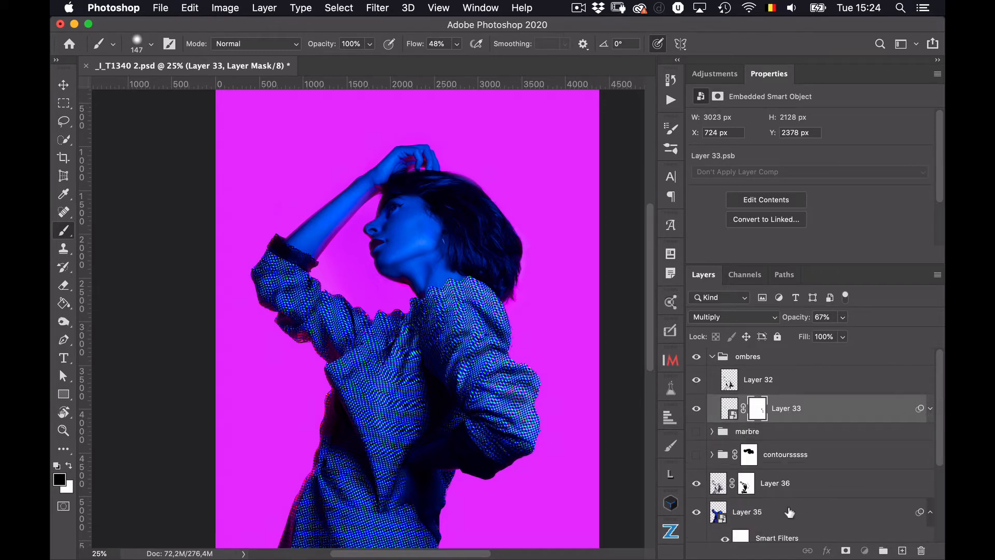
- Move Layer 36 into the ombres group between Layers 32 and 33, and hide the group to compare the jacket without shadows
{"action": "left_click", "coordinate": [697, 484]}
{"action": "left_click_drag", "start_coordinate": [715, 482], "coordinate": [719, 383]}
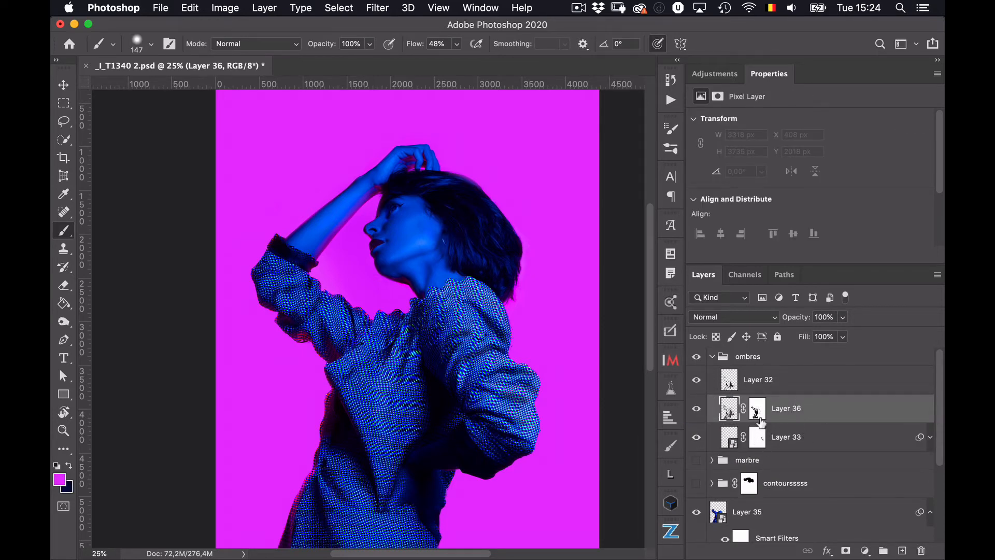
{"action": "left_click", "coordinate": [705, 363]}
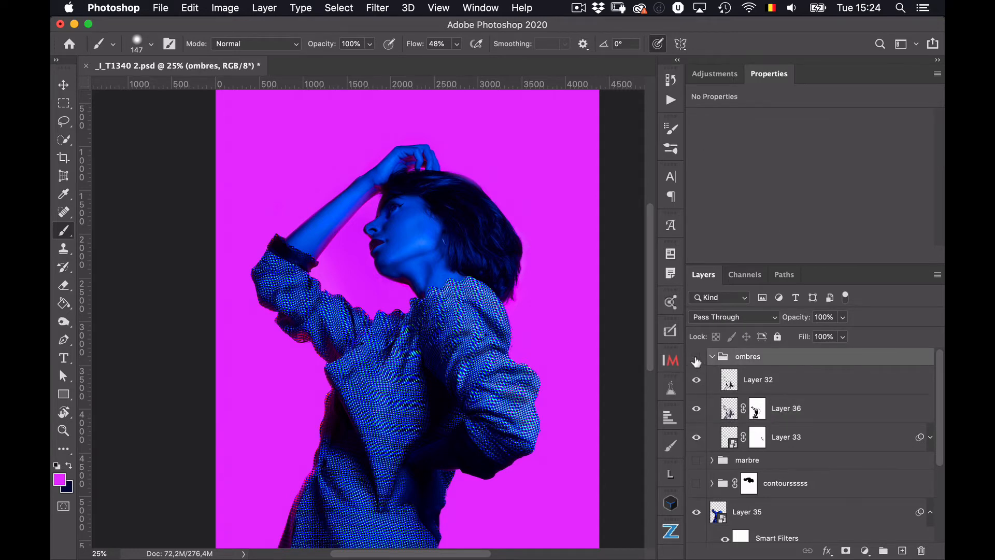
{"action": "left_click", "coordinate": [697, 359]}
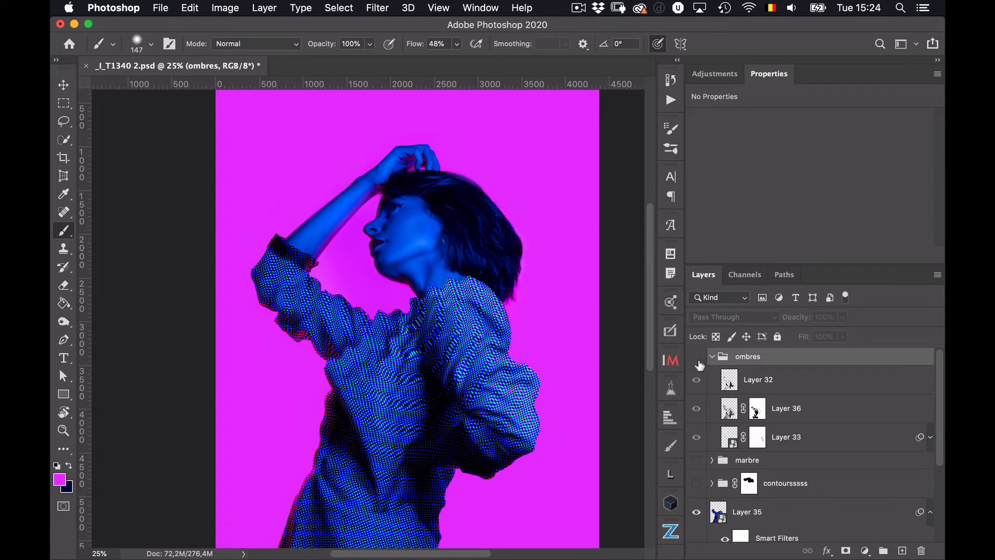
- Collapse and show the ombres group, and toggle it with Layers 35 and 37 to compare the halftone jacket with its shadows
{"action": "left_click", "coordinate": [712, 356]}
{"action": "left_click", "coordinate": [696, 358]}
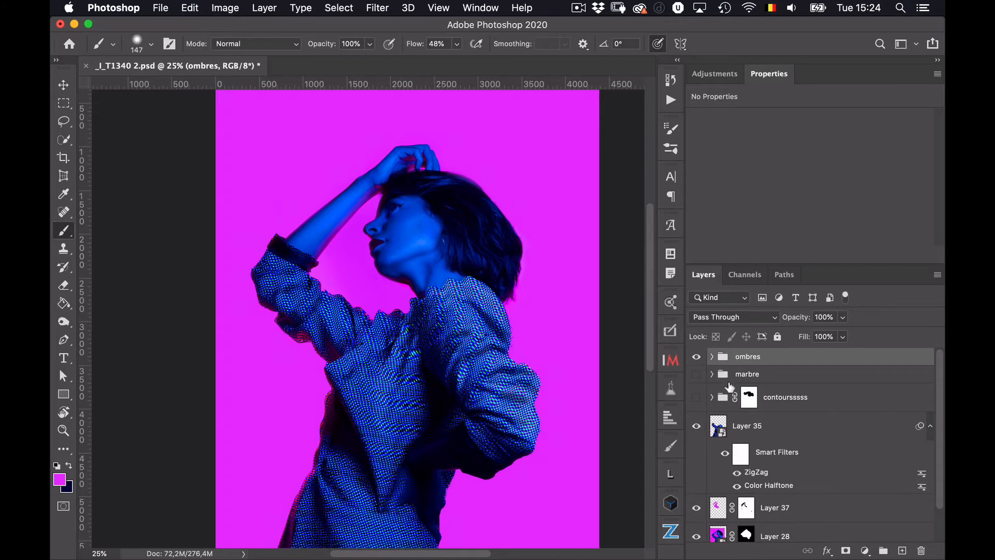
{"action": "left_click", "coordinate": [697, 428]}
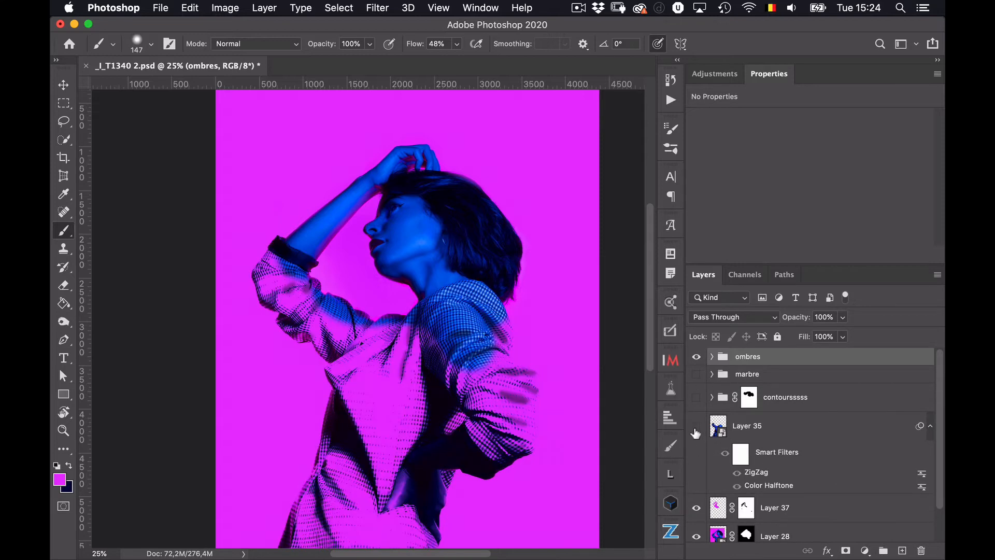
{"action": "left_click", "coordinate": [696, 428]}
{"action": "left_click", "coordinate": [696, 428]}
{"action": "left_click", "coordinate": [697, 510]}
{"action": "left_click", "coordinate": [697, 510]}
{"action": "left_click", "coordinate": [695, 358]}
{"action": "left_click", "coordinate": [696, 358]}
{"action": "left_click", "coordinate": [695, 358]}
{"action": "left_click", "coordinate": [696, 426]}
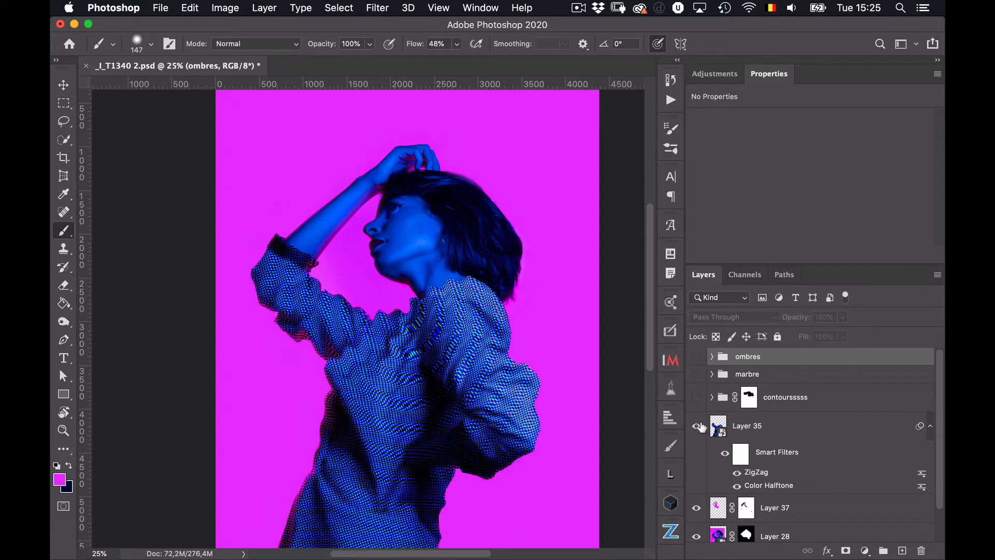
{"action": "left_click", "coordinate": [696, 358]}
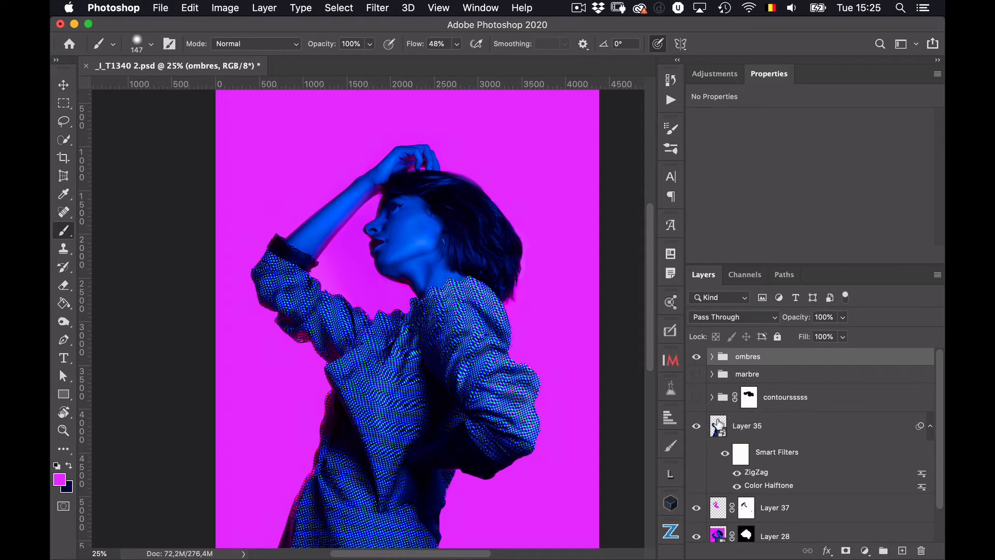
- Show and expand the contoursssss group to examine its Color Fill layers, collapse and hide it, and make Layer 35 active
{"action": "left_click", "coordinate": [696, 397]}
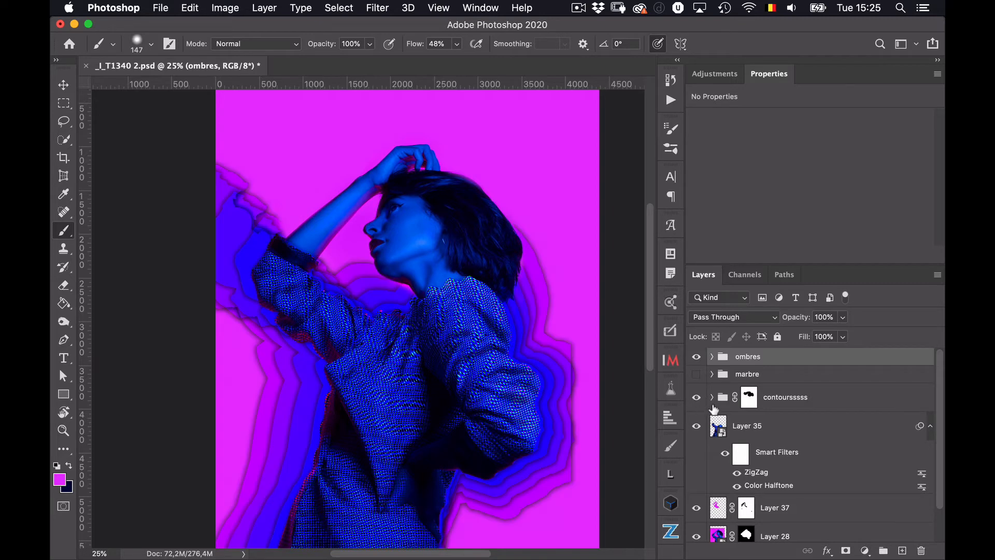
{"action": "left_click", "coordinate": [713, 401]}
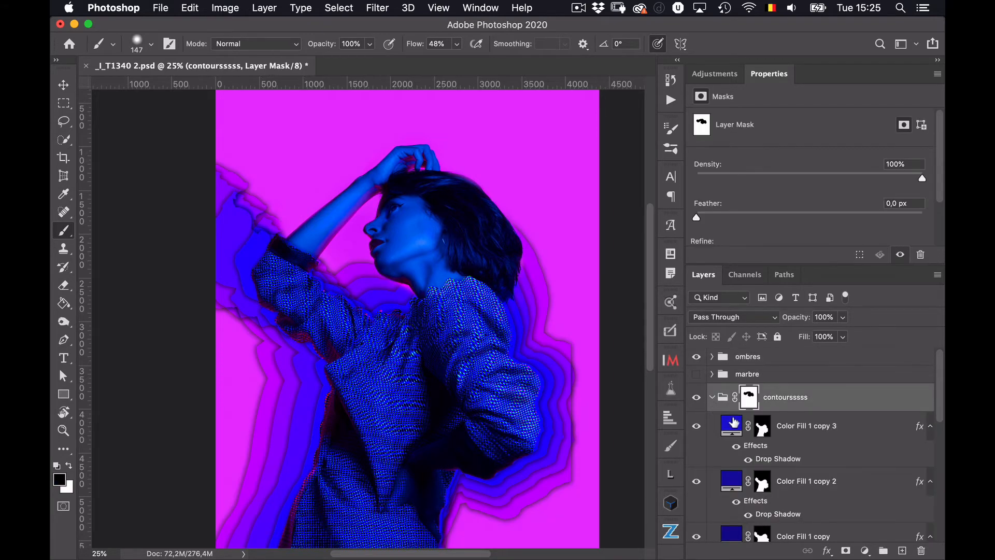
{"action": "scroll", "coordinate": [942, 402], "scroll_direction": "down", "scroll_amount": 5}
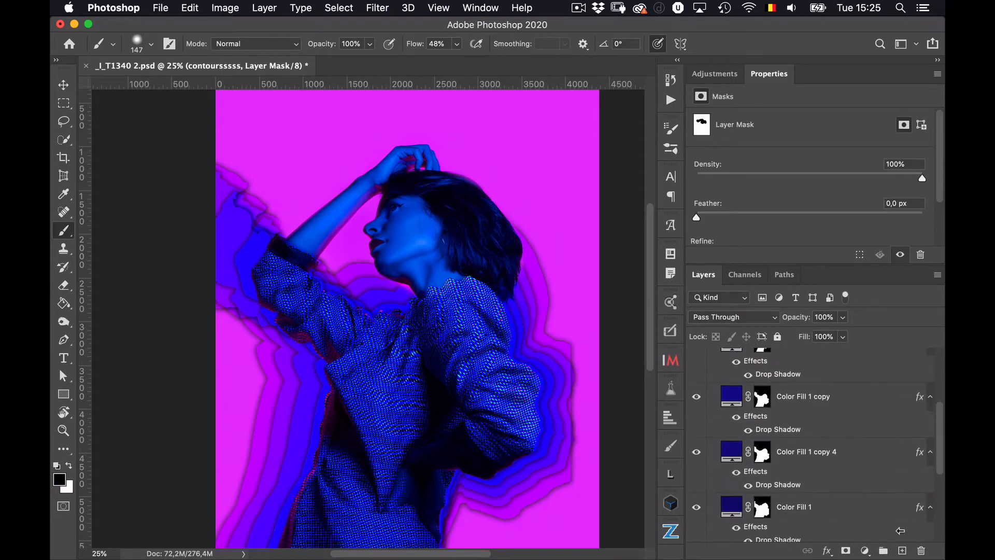
{"action": "left_click", "coordinate": [865, 551]}
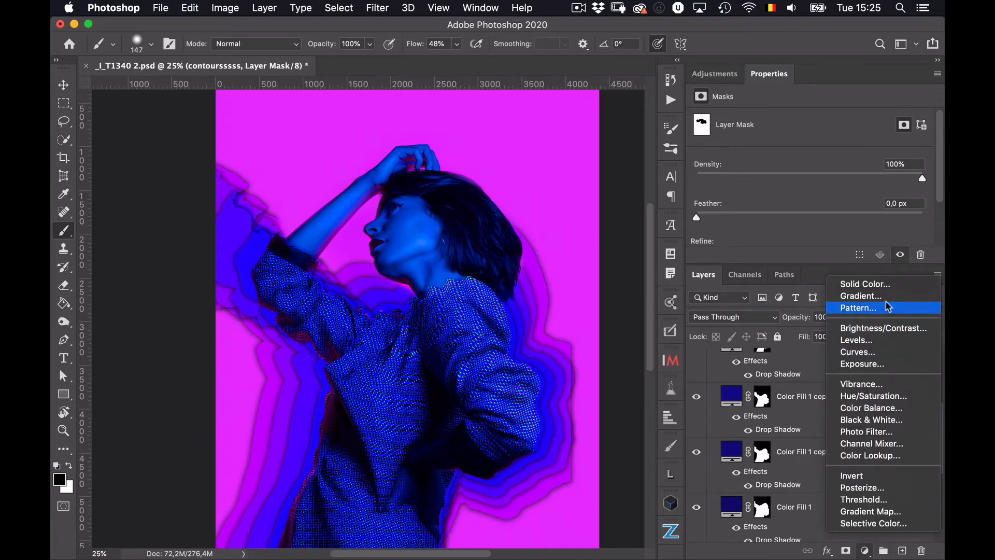
{"action": "left_click", "coordinate": [939, 254]}
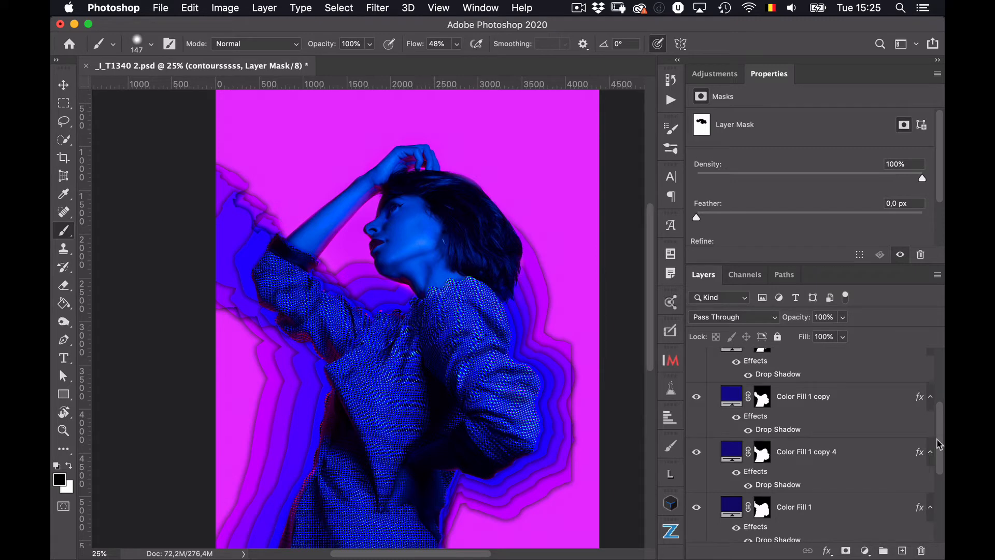
{"action": "left_click_drag", "start_coordinate": [939, 444], "coordinate": [923, 369]}
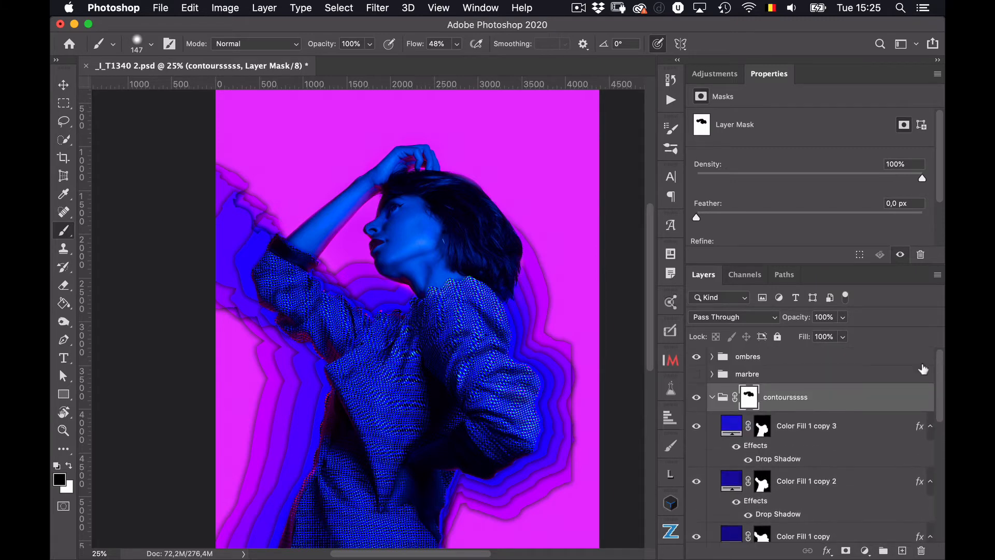
{"action": "left_click", "coordinate": [712, 397]}
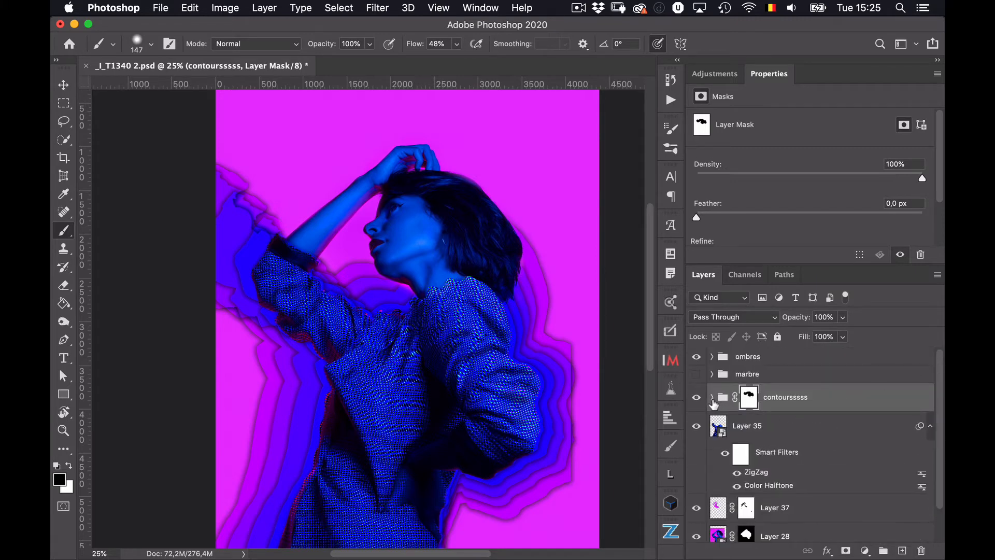
{"action": "left_click", "coordinate": [827, 430]}
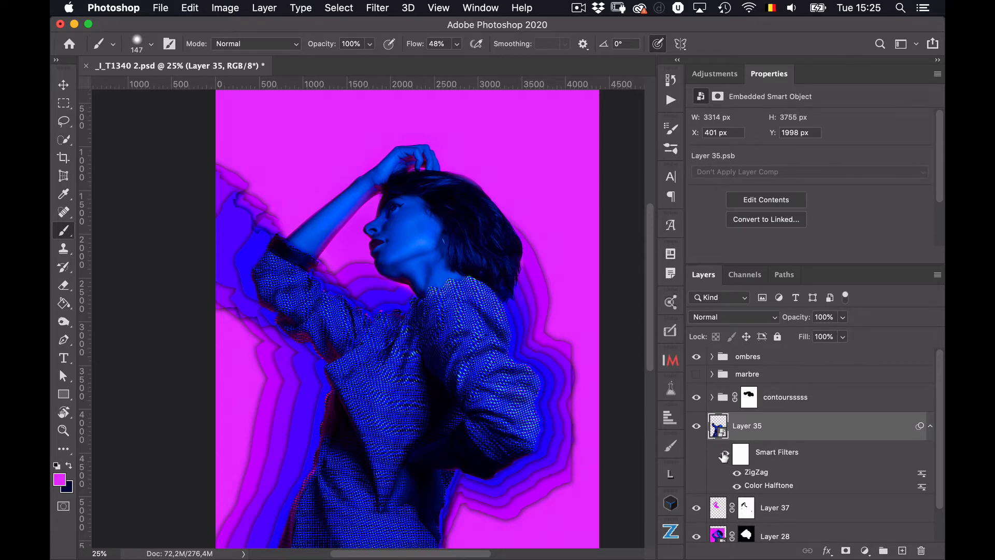
{"action": "left_click", "coordinate": [696, 397]}
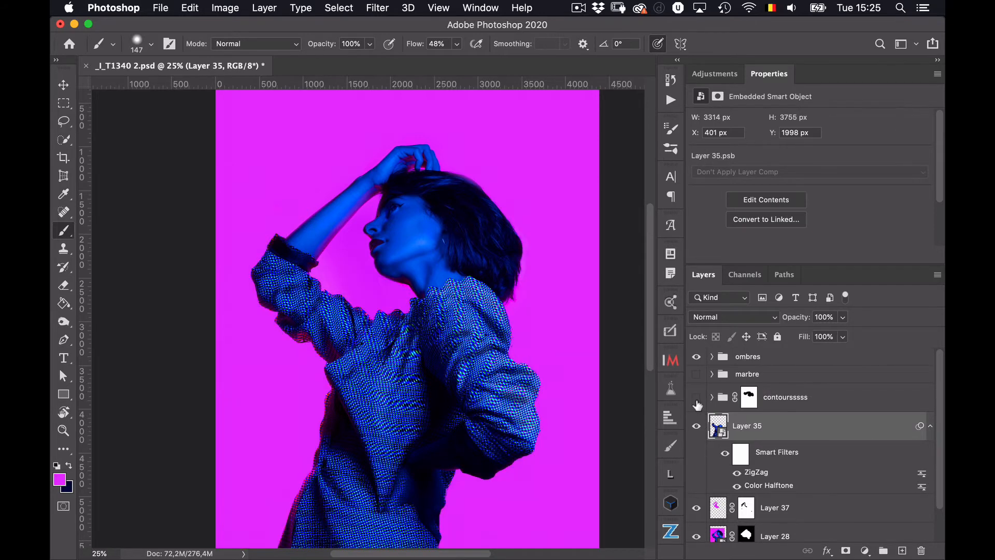
- Load Layer 35's outline as a selection with its smart filters off, compare it against the filtered jacket edge, and deselect
{"action": "left_click", "coordinate": [724, 456]}
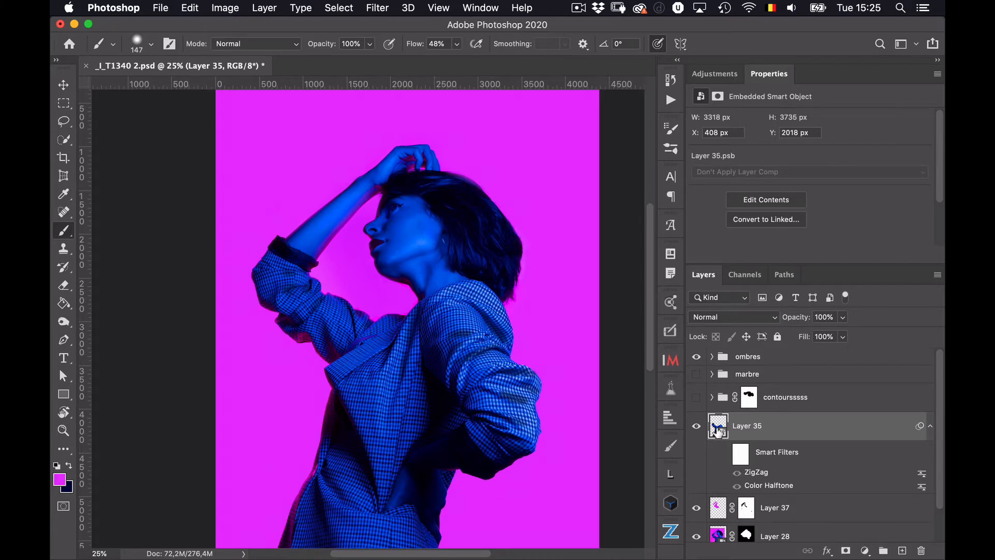
{"action": "left_click", "coordinate": [717, 430], "text": "super"}
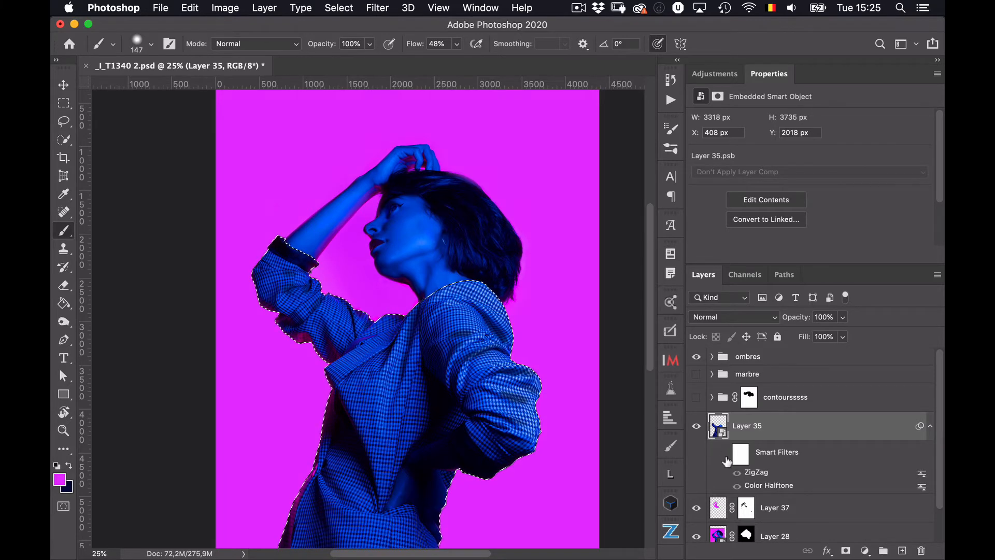
{"action": "left_click", "coordinate": [725, 457]}
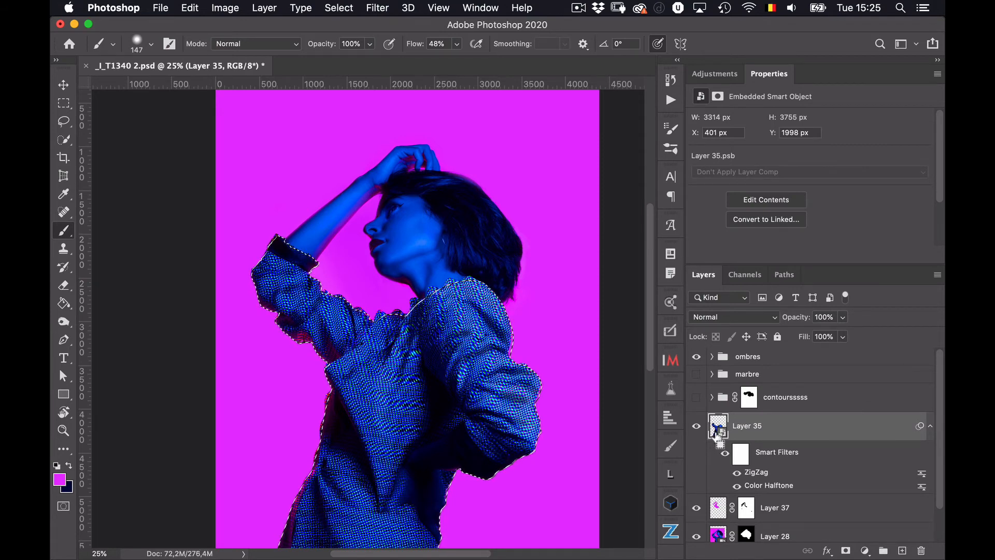
{"action": "key", "text": "super+d"}
- Load the filtered outline of Layer 35 as a selection and add a dark blue Solid Color fill, 090756, above it
{"action": "left_click", "coordinate": [720, 430], "text": "super"}
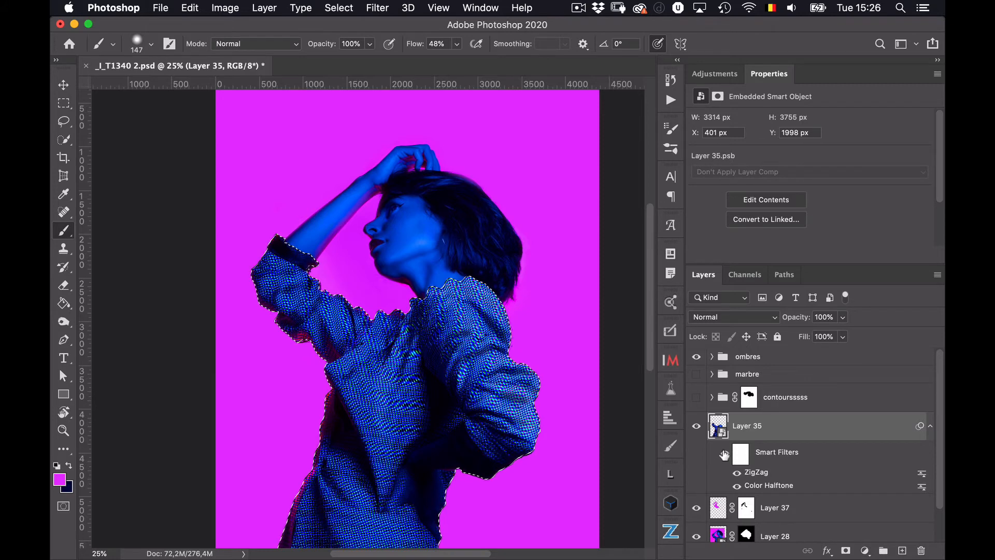
{"action": "left_click", "coordinate": [866, 551]}
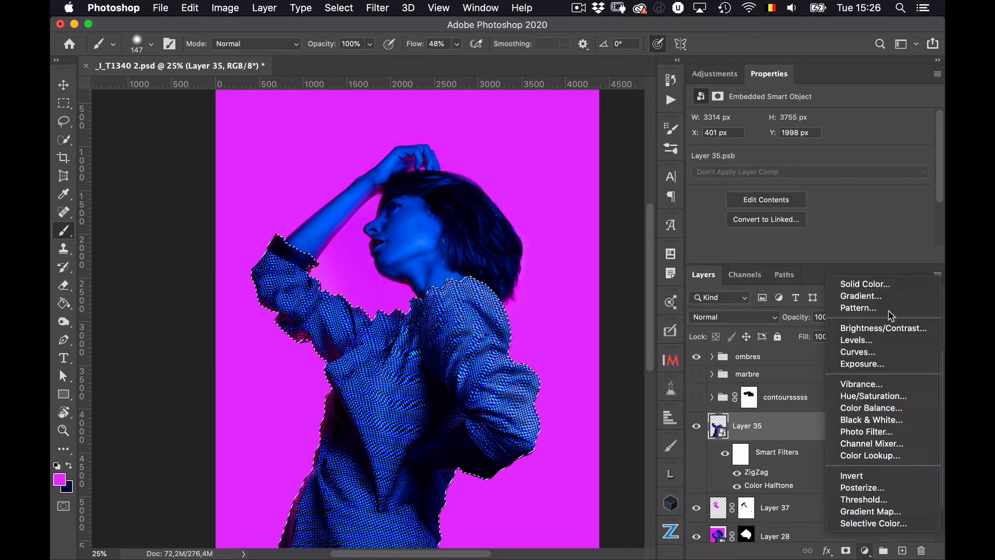
{"action": "left_click", "coordinate": [896, 287]}
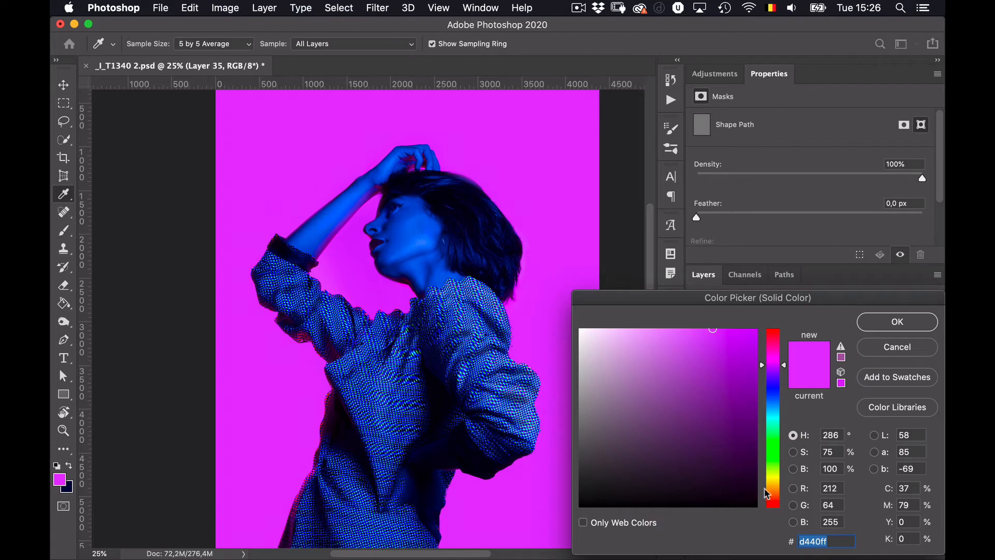
{"action": "left_click", "coordinate": [774, 387]}
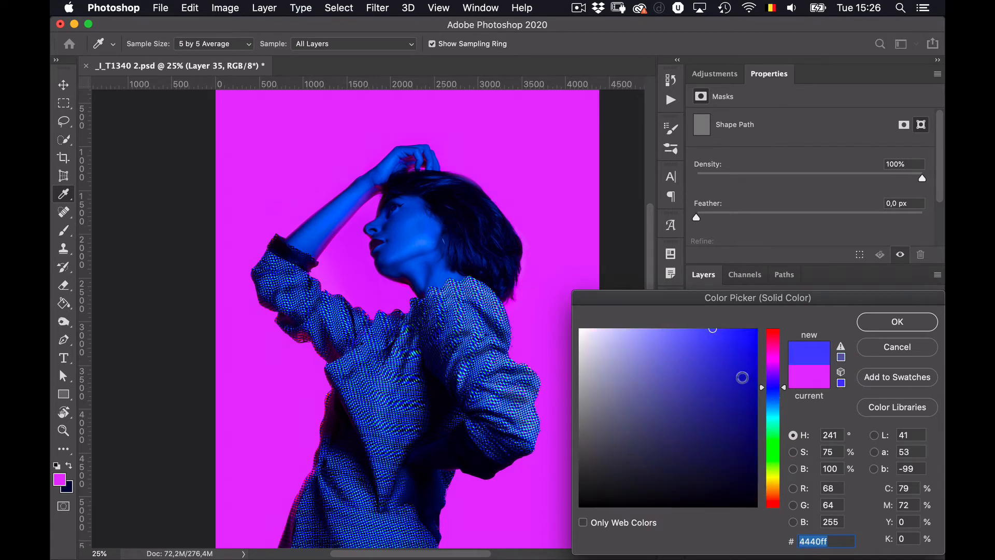
{"action": "left_click", "coordinate": [744, 446]}
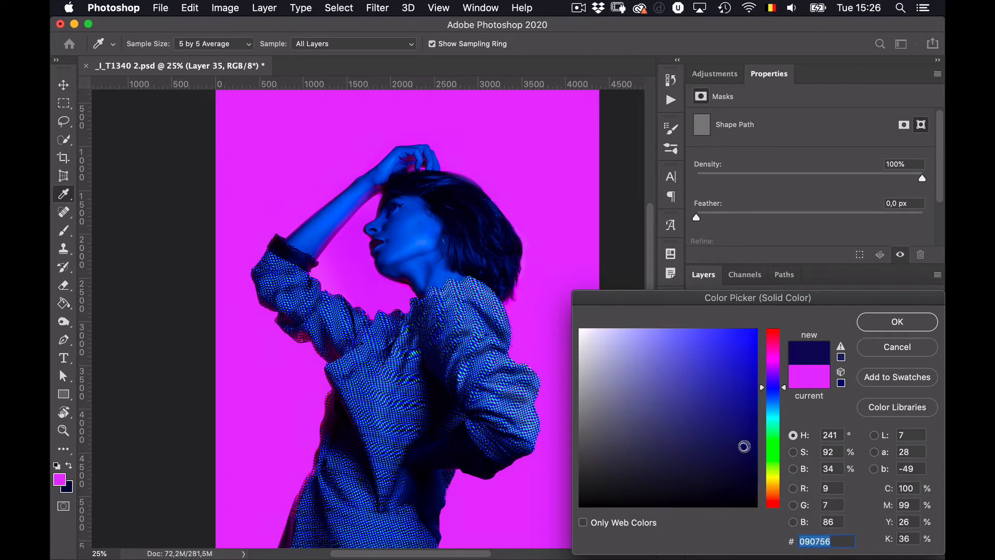
{"action": "left_click", "coordinate": [885, 333]}
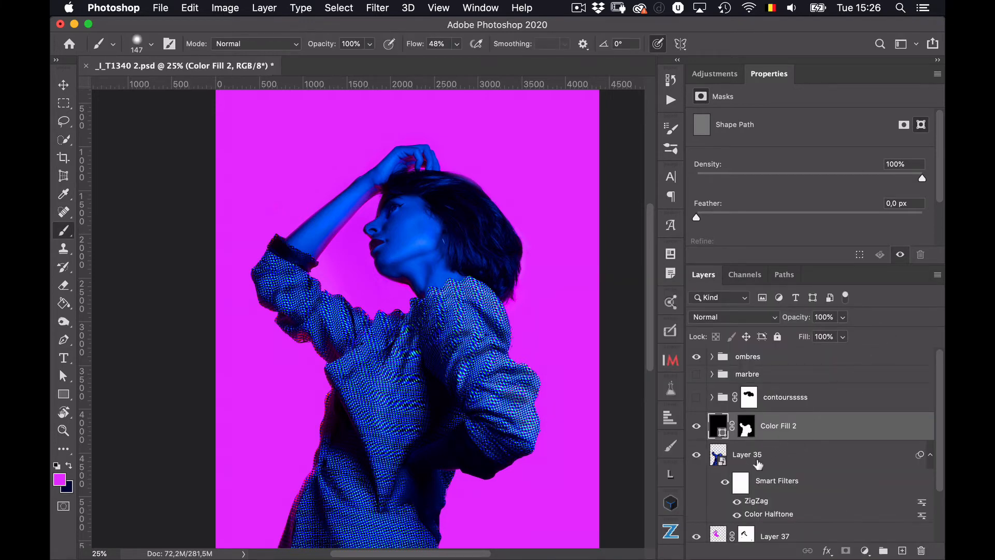
- Toggle the Color Fill 2 layer alone and together with the other layers to check what the new fill covers
{"action": "left_click", "coordinate": [695, 427]}
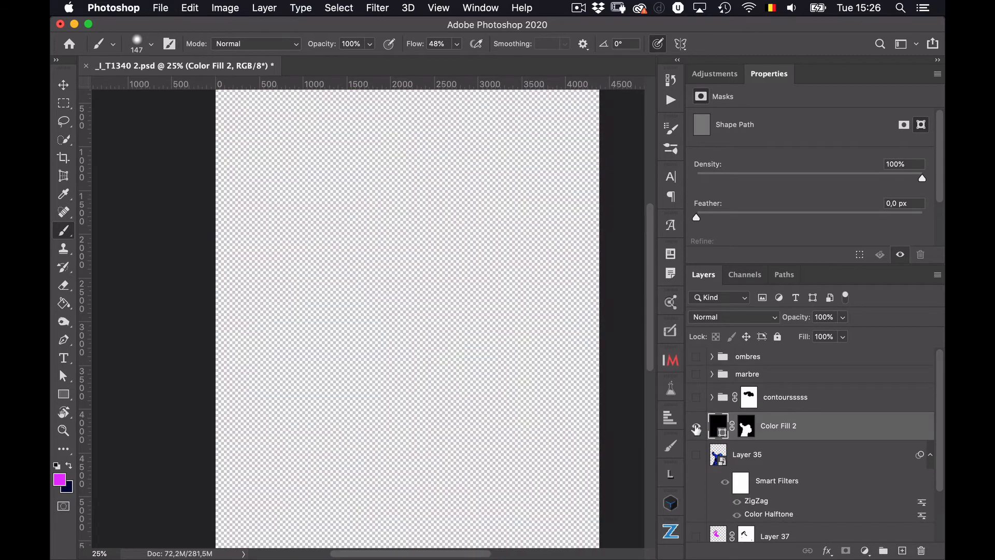
{"action": "left_click", "coordinate": [697, 429]}
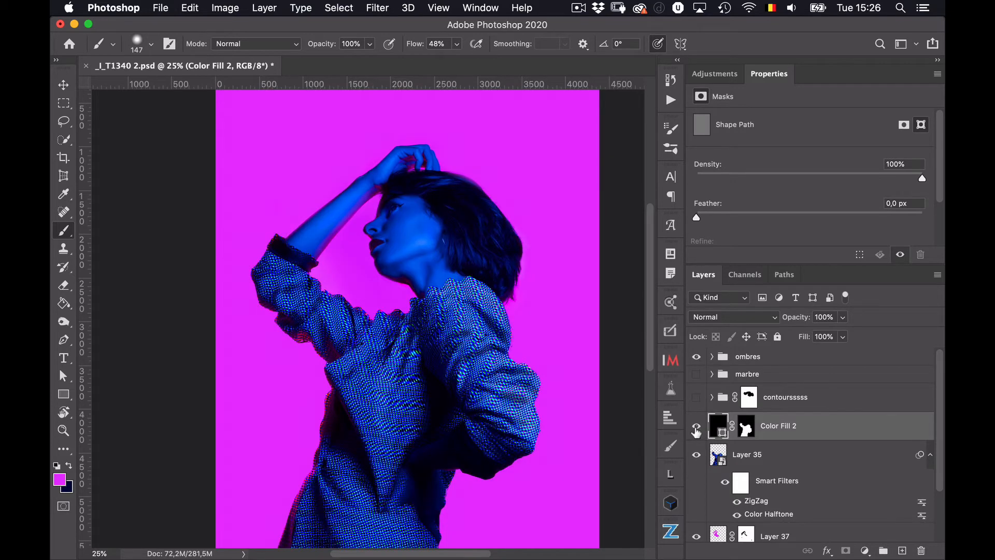
{"action": "left_click", "coordinate": [696, 429]}
{"action": "left_click", "coordinate": [696, 428]}
{"action": "left_click", "coordinate": [697, 428], "text": "alt"}
{"action": "left_click", "coordinate": [697, 428], "text": "alt"}
- Hide Layers 35, 37 and 28 and the ombres group, keeping the magenta background of Layer 34 visible
{"action": "scroll", "coordinate": [941, 487], "scroll_direction": "down", "scroll_amount": 3}
{"action": "left_click", "coordinate": [696, 402]}
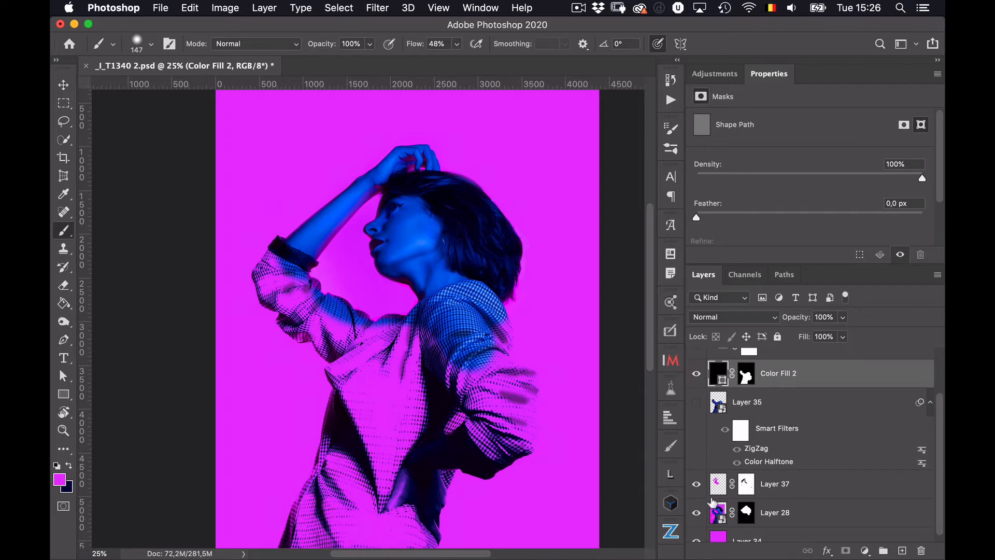
{"action": "left_click", "coordinate": [697, 484]}
{"action": "left_click", "coordinate": [697, 512]}
{"action": "left_click", "coordinate": [696, 541]}
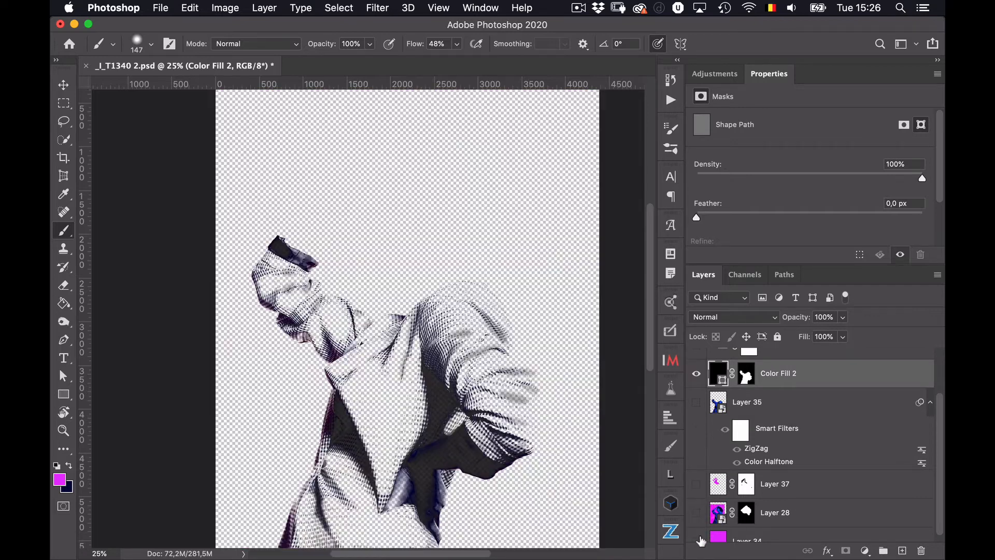
{"action": "left_click", "coordinate": [696, 538]}
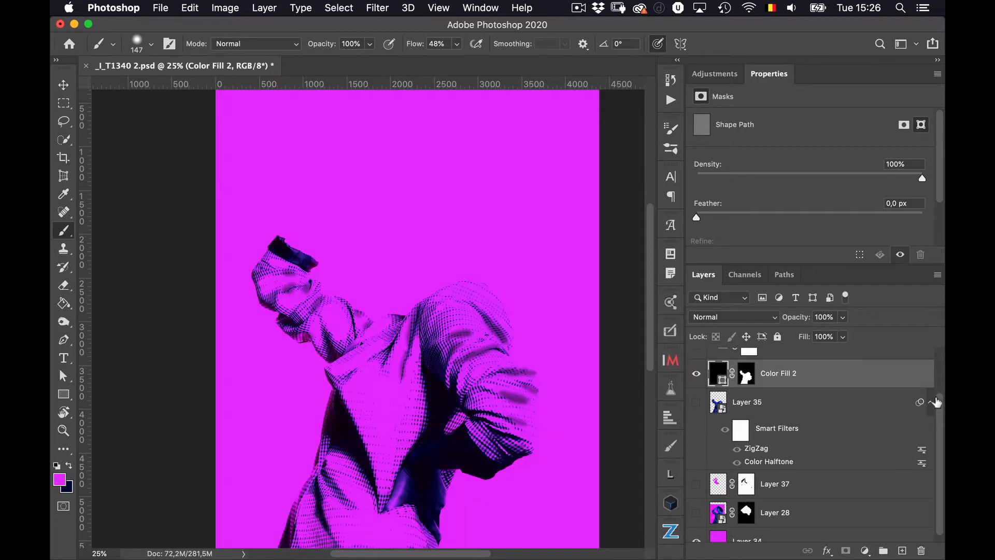
{"action": "scroll", "coordinate": [938, 404], "scroll_direction": "up", "scroll_amount": 3}
{"action": "left_click", "coordinate": [697, 356]}
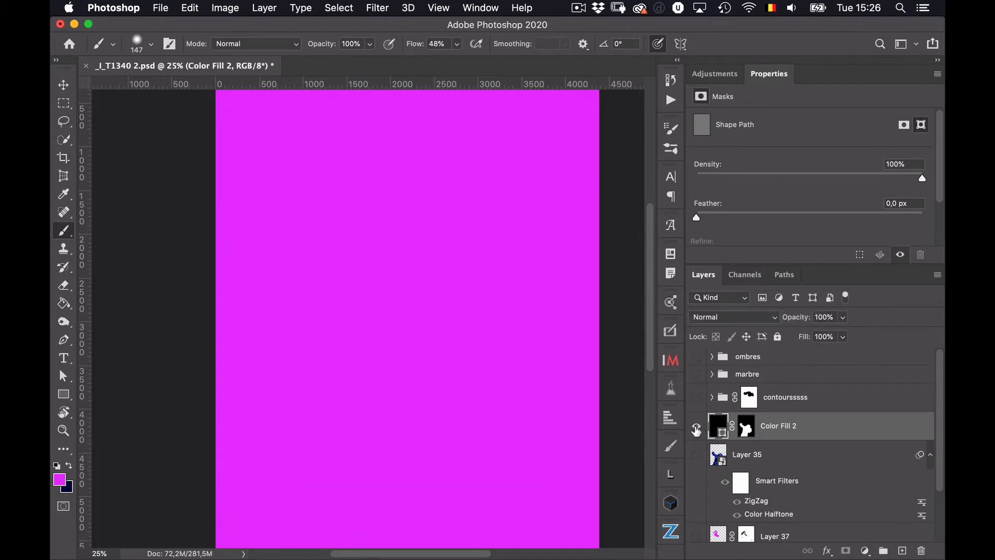
- Delete the Color Fill 2 layer and show Layer 35 over the magenta background
{"action": "key", "text": "BackSpace"}
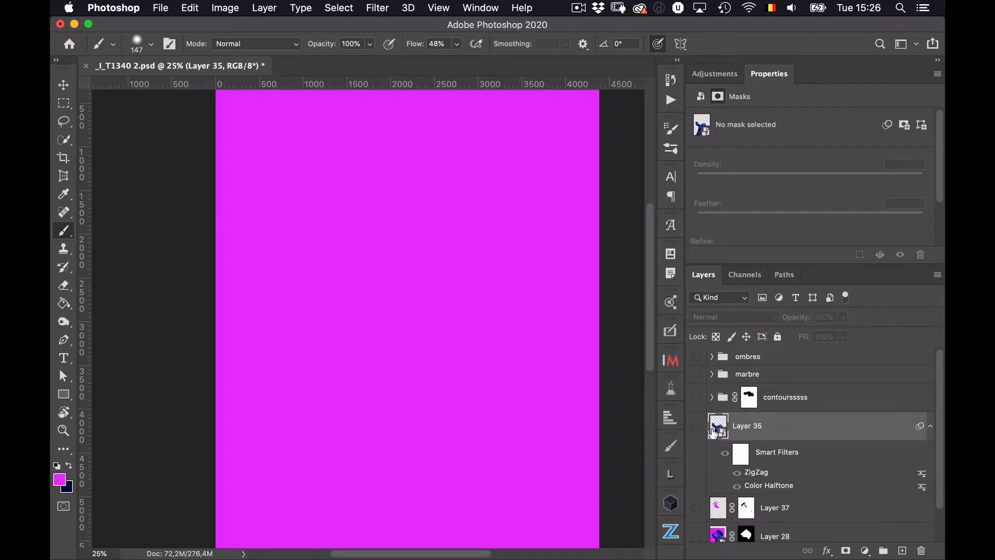
{"action": "left_click", "coordinate": [697, 426]}
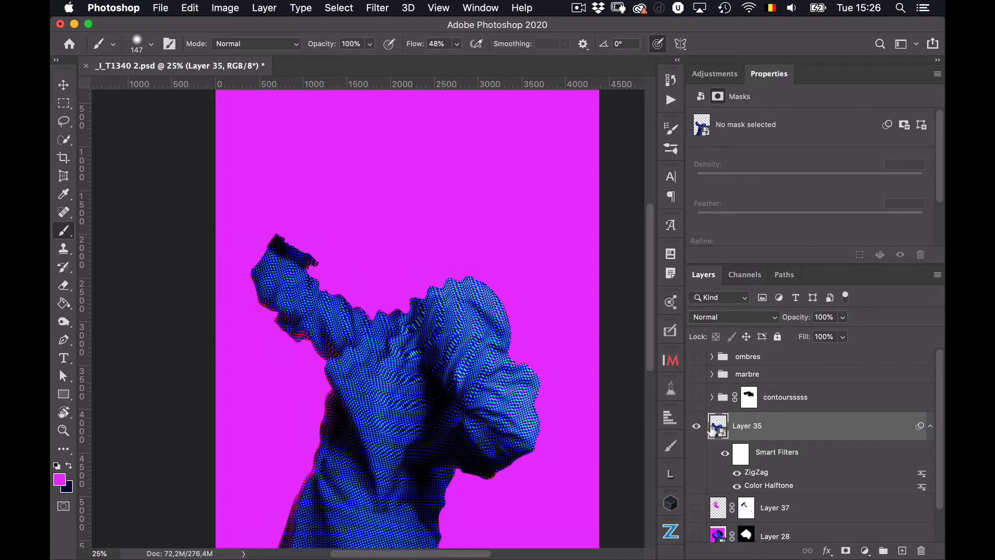
- Load the outline of Layer 35 as a selection and add a dark blue Solid Color fill, 030344, from it
{"action": "left_click", "coordinate": [707, 428], "text": "super"}
{"action": "left_click", "coordinate": [717, 432], "text": "super"}
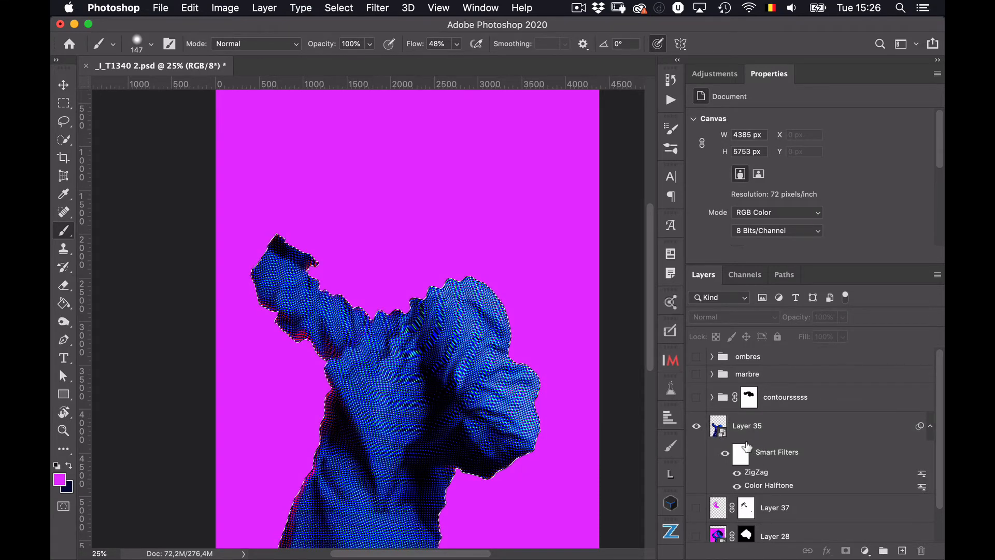
{"action": "left_click", "coordinate": [865, 550]}
{"action": "left_click", "coordinate": [885, 290]}
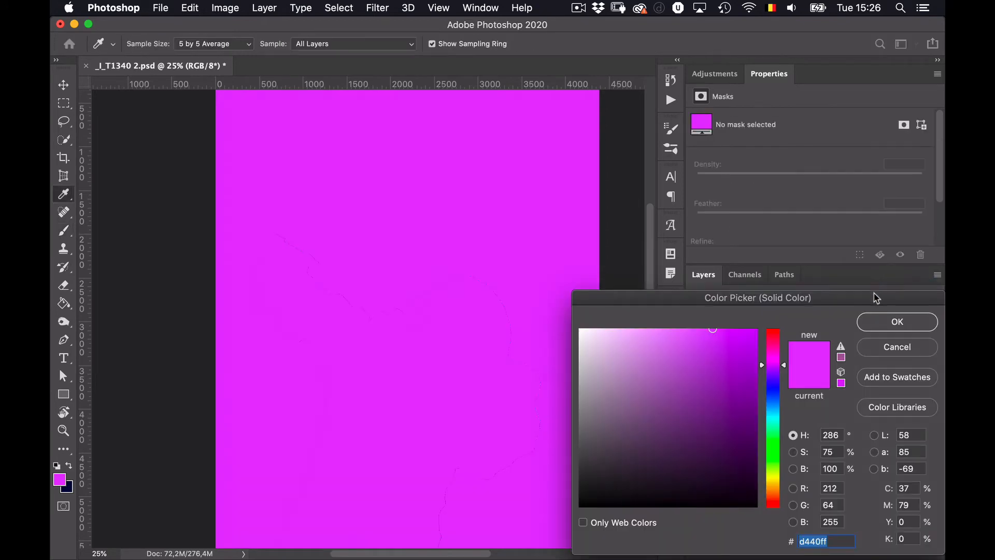
{"action": "left_click", "coordinate": [773, 388]}
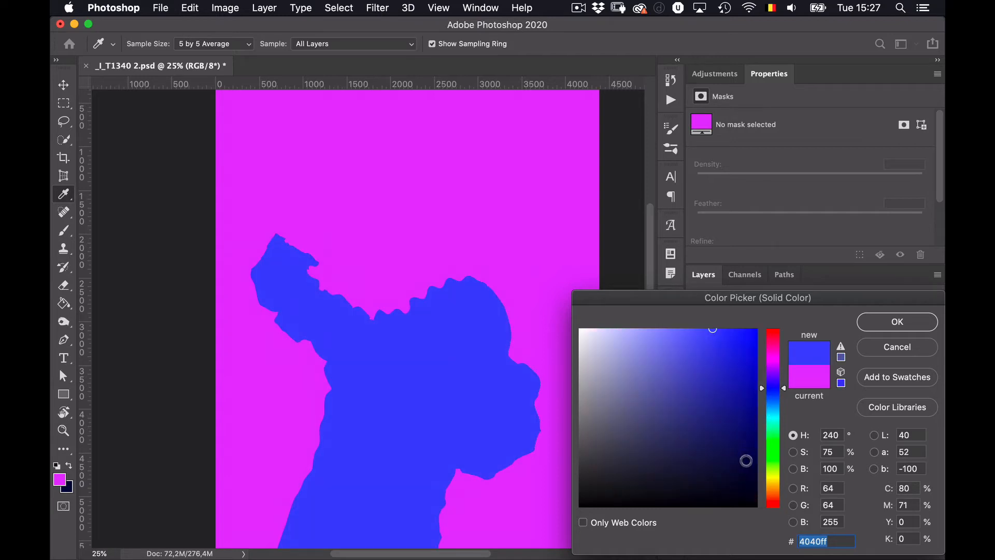
{"action": "left_click", "coordinate": [747, 461]}
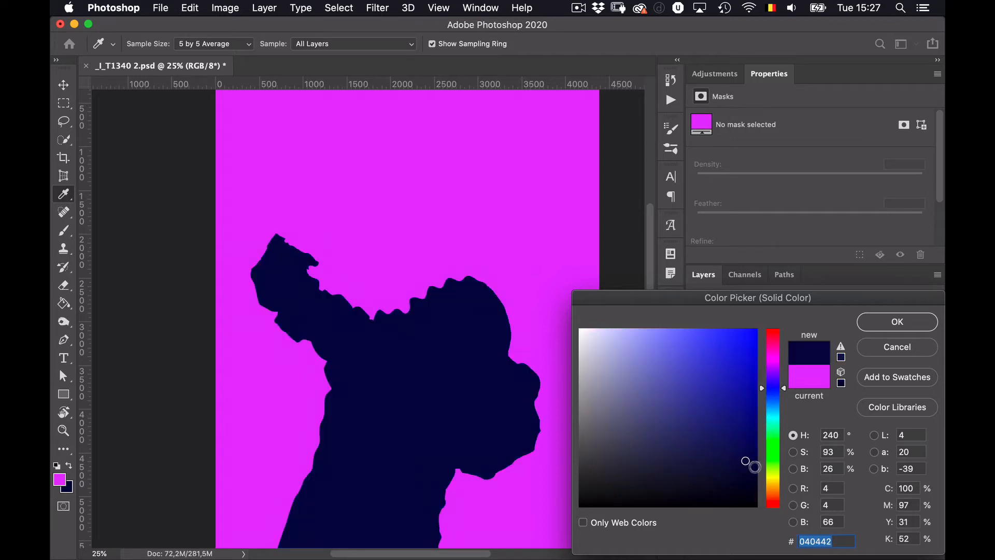
{"action": "left_click", "coordinate": [751, 459]}
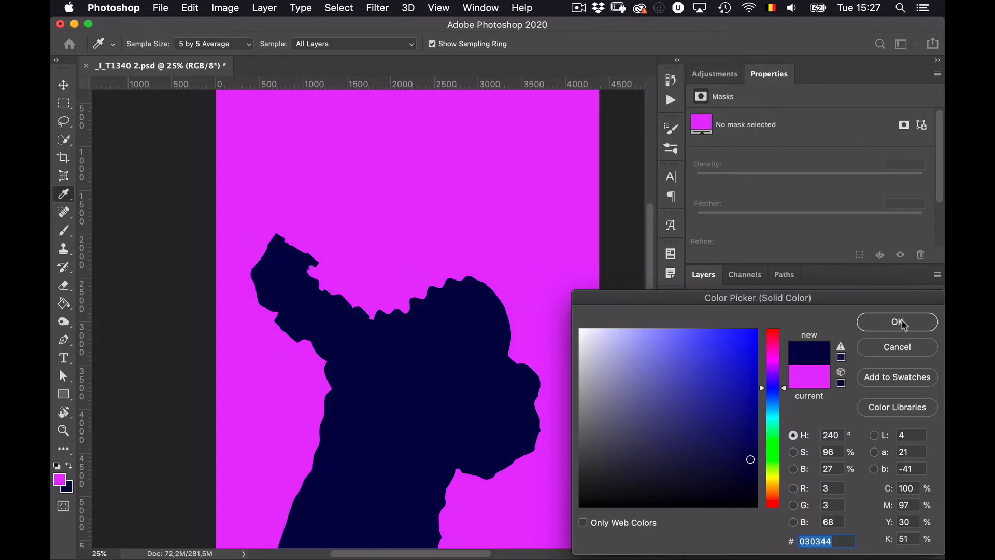
{"action": "left_click", "coordinate": [898, 322]}
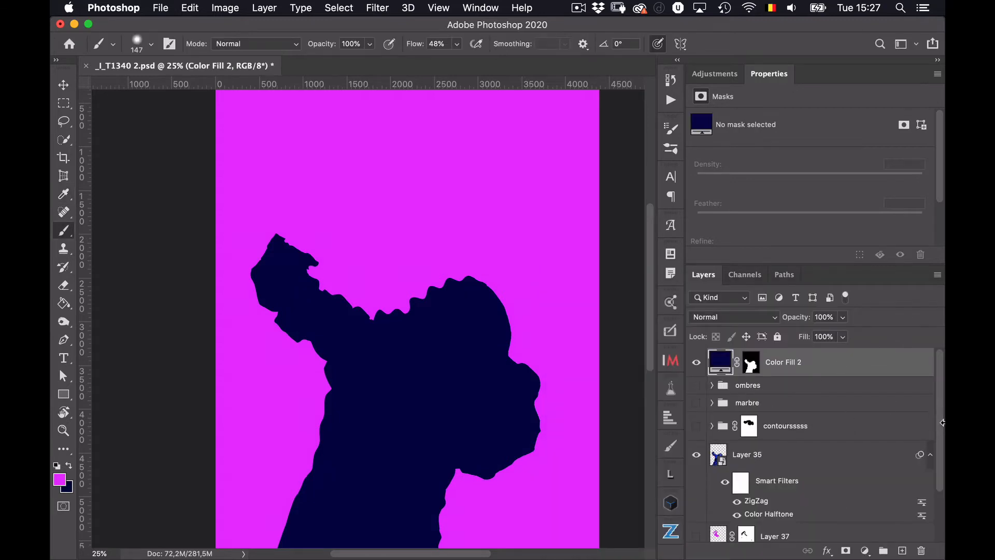
- Move the Color Fill 2 layer directly beneath Layer 35 and toggle Layer 35 to check the fill behind it
{"action": "left_click", "coordinate": [696, 426]}
{"action": "left_click", "coordinate": [697, 426]}
{"action": "left_click", "coordinate": [697, 385]}
{"action": "left_click_drag", "start_coordinate": [819, 363], "coordinate": [823, 513]}
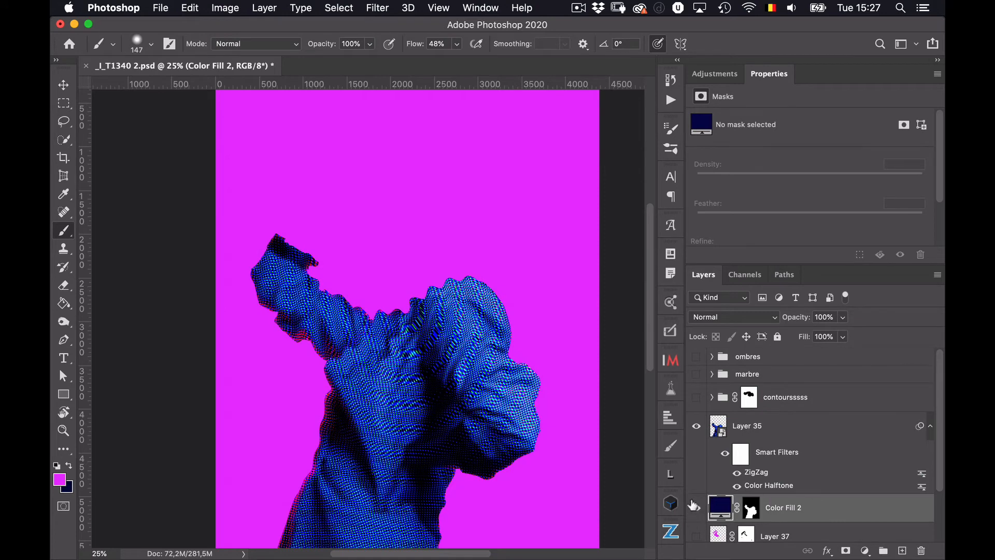
{"action": "left_click", "coordinate": [697, 426]}
{"action": "left_click", "coordinate": [697, 427]}
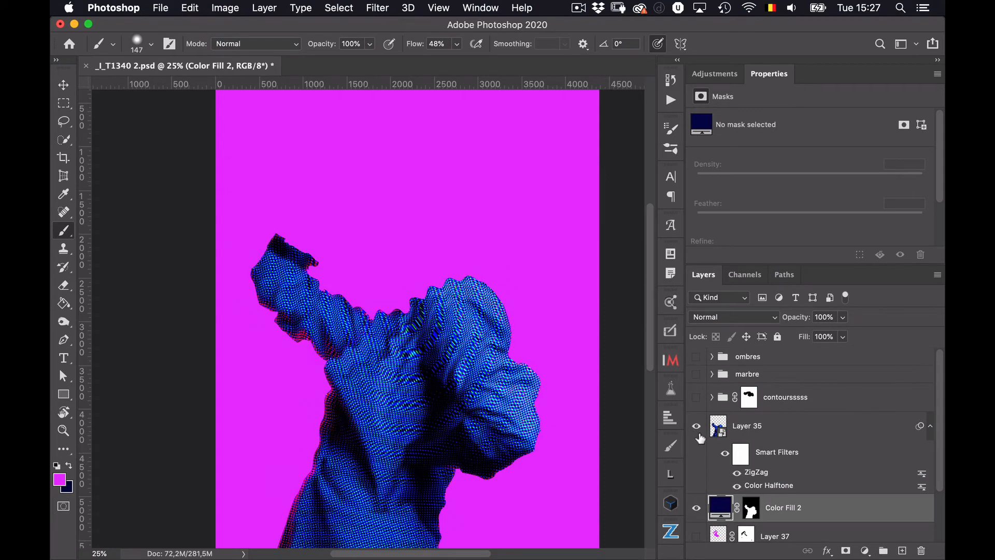
- Show Layers 37 and 28 again so the figure reappears over the magenta background
{"action": "left_click", "coordinate": [696, 536]}
{"action": "scroll", "coordinate": [941, 434], "scroll_direction": "down", "scroll_amount": 3}
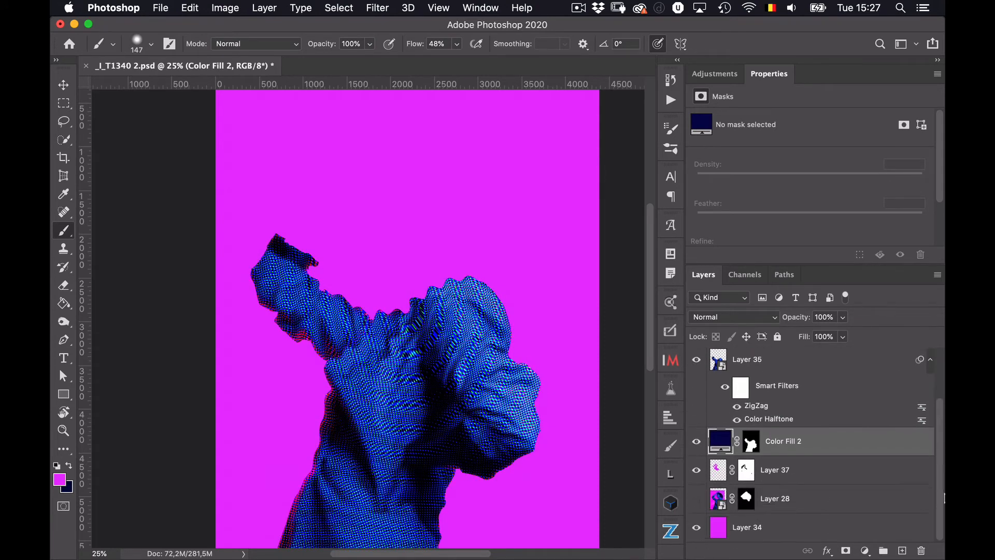
{"action": "left_click", "coordinate": [697, 498]}
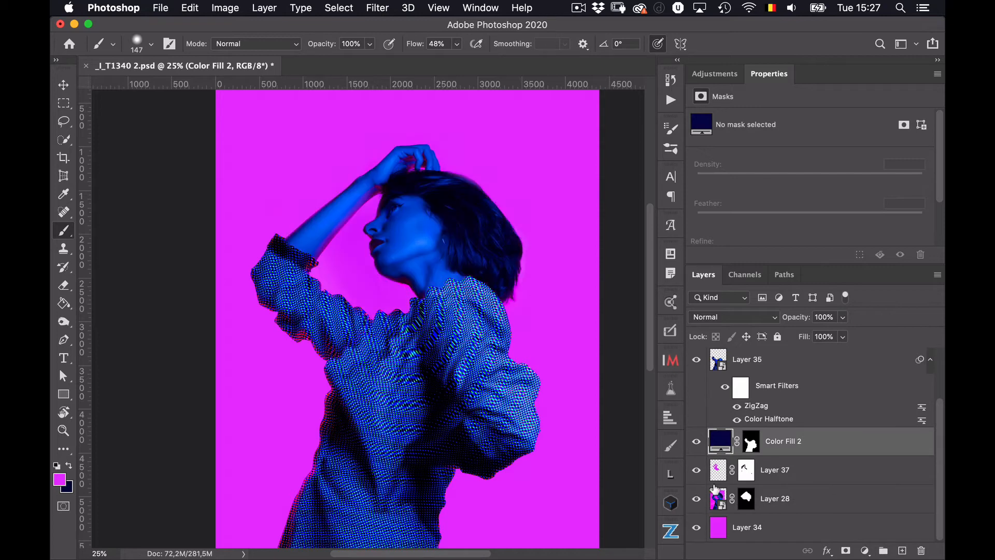
- Rename Layer 28 as "image base" and Layer 37 as "coretion couleur fond"
{"action": "double_click", "coordinate": [775, 500]}
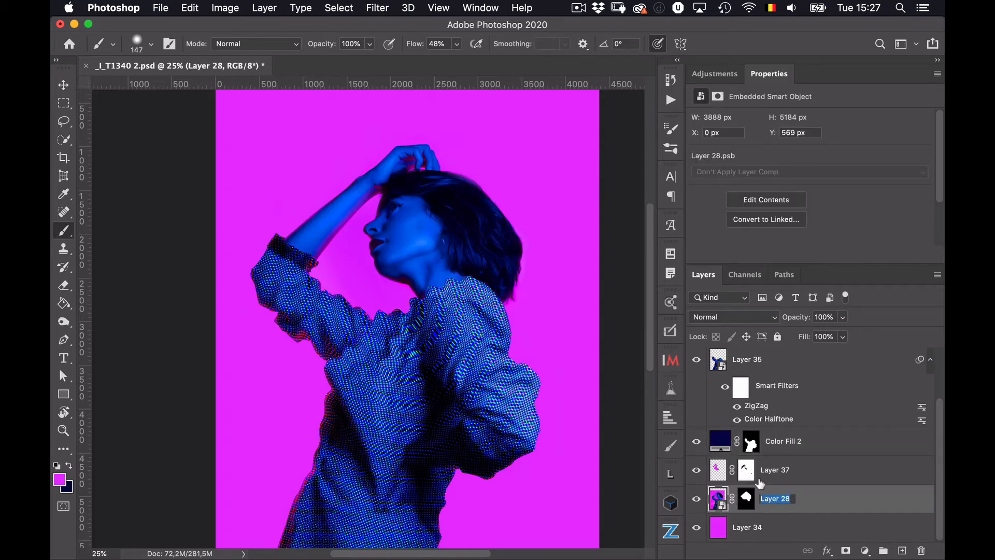
{"action": "type", "text": "image base"}
{"action": "key", "text": "Return"}
{"action": "double_click", "coordinate": [781, 469]}
{"action": "type", "text": "coretio"}
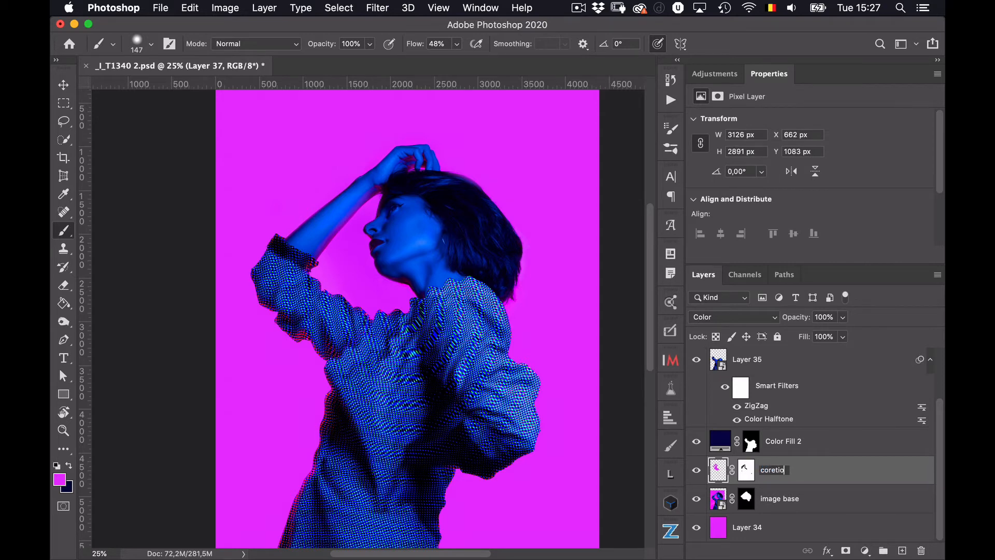
{"action": "type", "text": "n couleur fond"}
{"action": "key", "text": "Return"}
- Rename Layer 34 as "fond" and Layer 35 as "veste effect"
{"action": "double_click", "coordinate": [755, 528]}
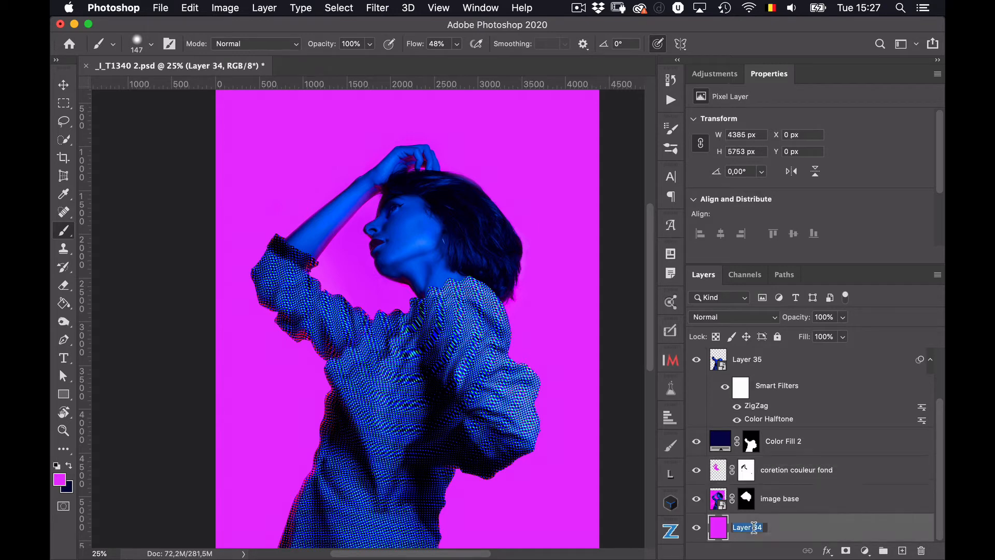
{"action": "type", "text": "fond"}
{"action": "scroll", "coordinate": [819, 464], "scroll_direction": "up", "scroll_amount": 1}
{"action": "scroll", "coordinate": [820, 464], "scroll_direction": "up", "scroll_amount": 2}
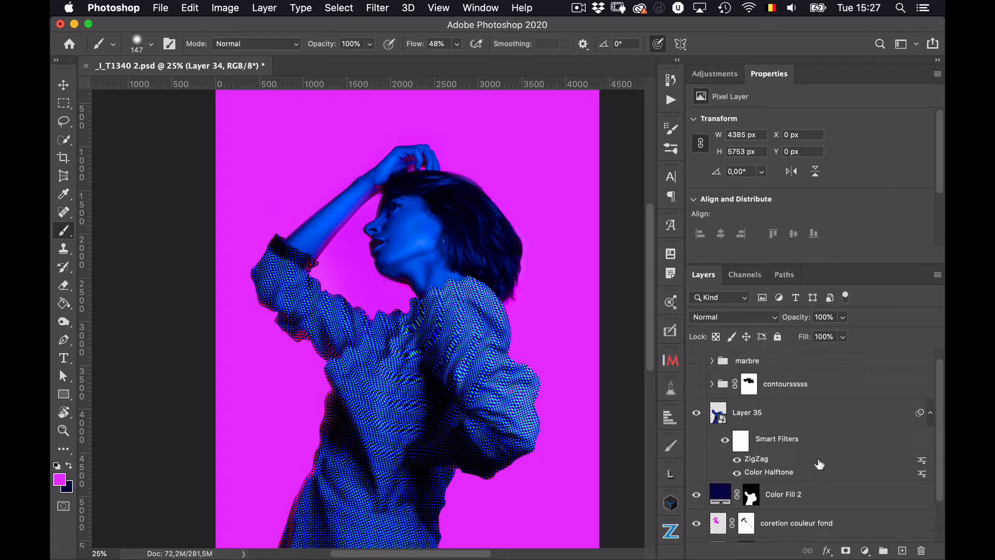
{"action": "key", "text": "Return"}
{"action": "double_click", "coordinate": [758, 426]}
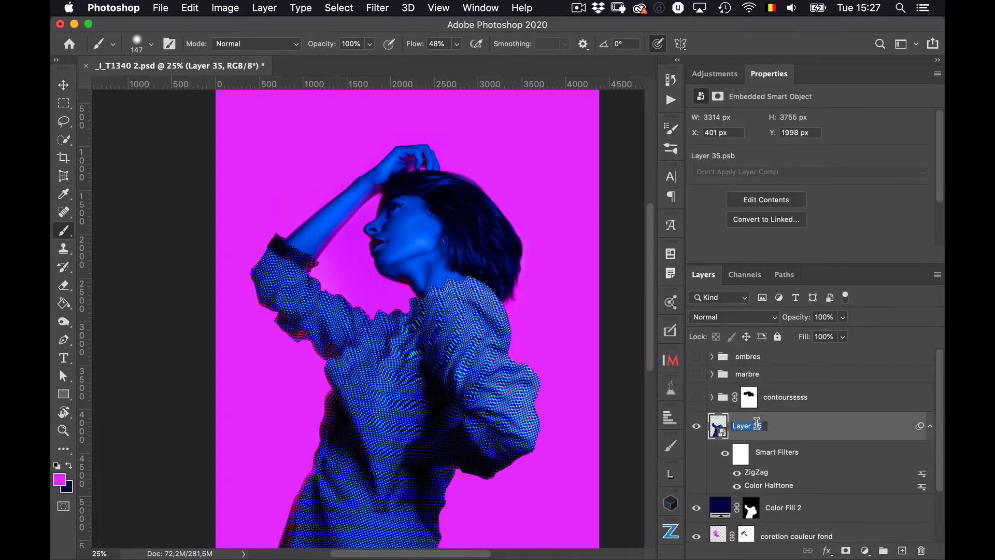
{"action": "type", "text": "veste effect"}
{"action": "left_click", "coordinate": [832, 440]}
- Rename the Color Fill 2 layer as "contour 1"
{"action": "scroll", "coordinate": [849, 461], "scroll_direction": "down", "scroll_amount": 2}
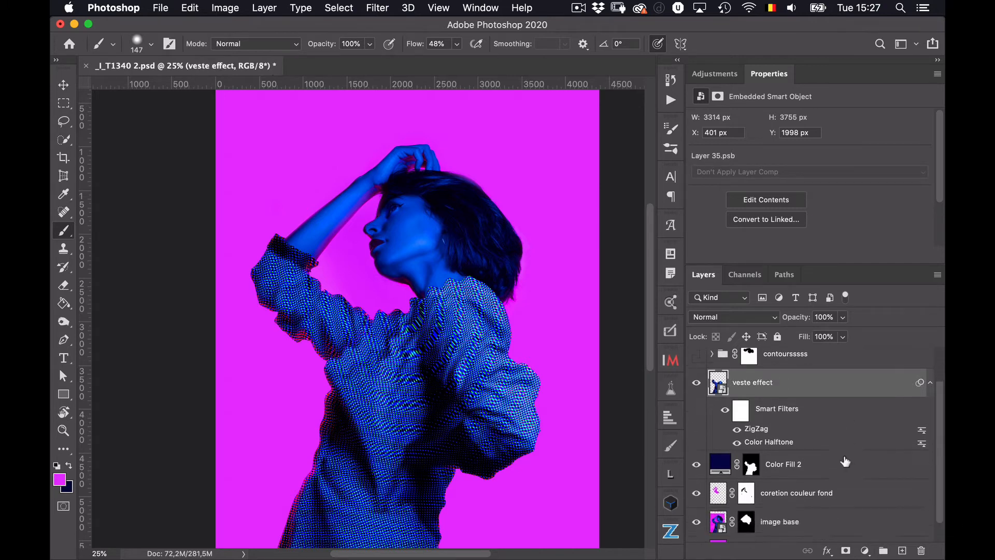
{"action": "double_click", "coordinate": [793, 463]}
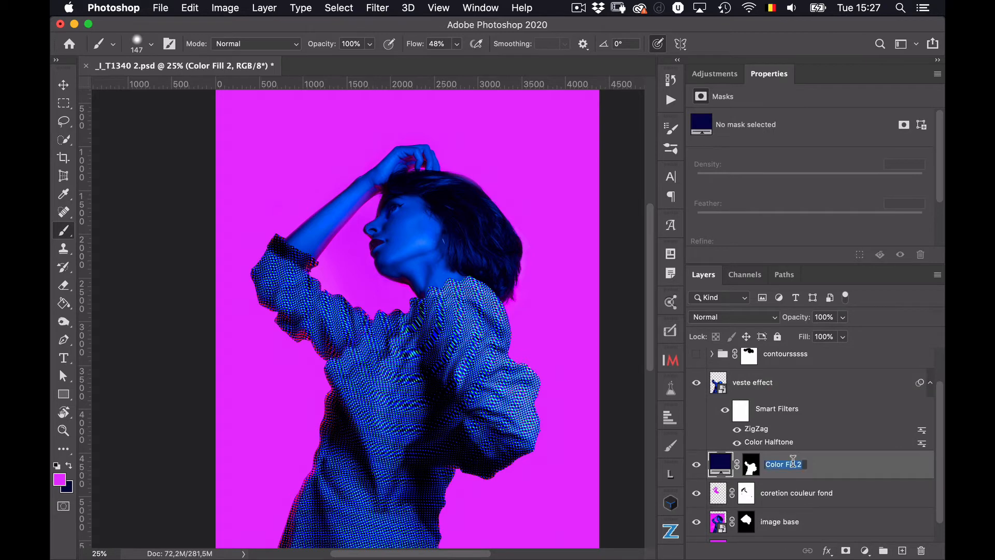
{"action": "type", "text": "contour 1"}
{"action": "key", "text": "super+t"}
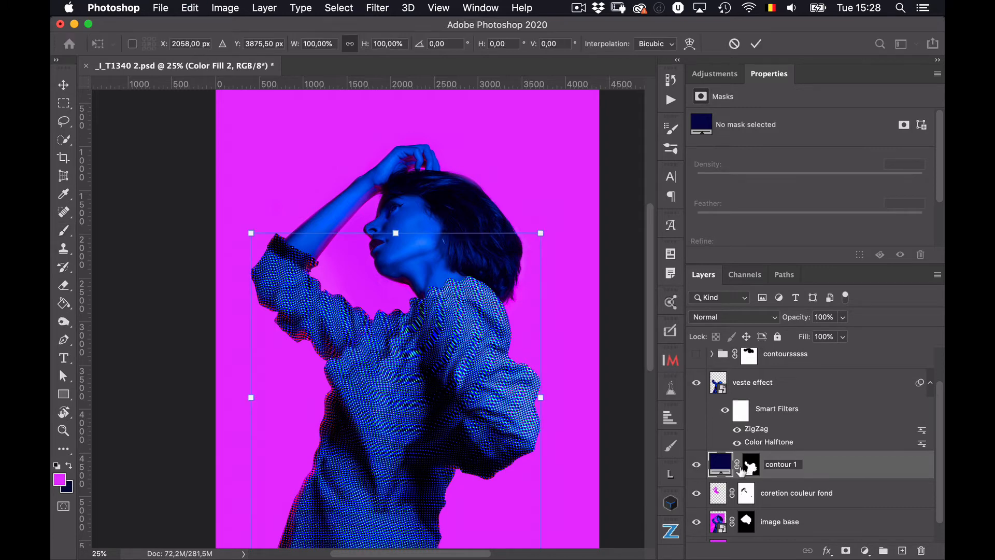
{"action": "left_click", "coordinate": [190, 7]}
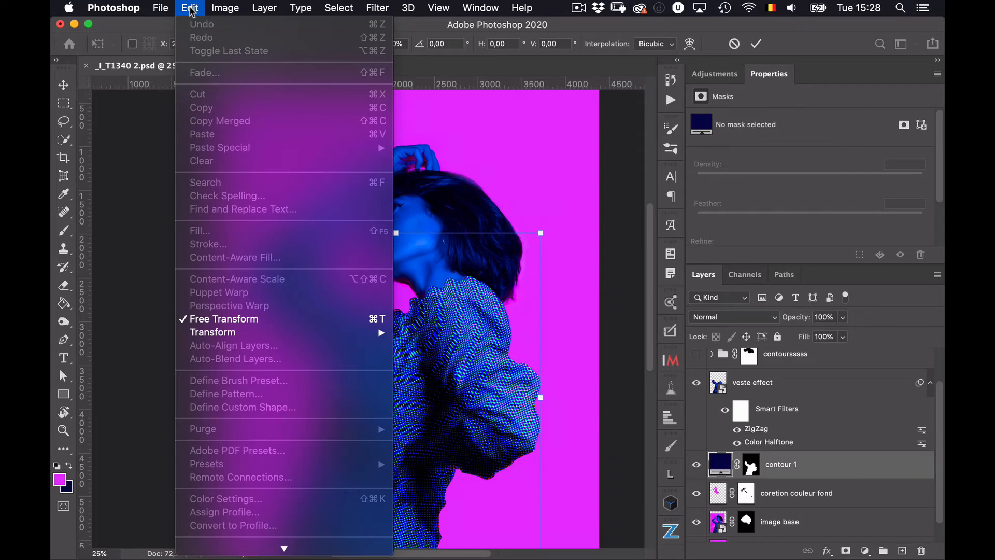
{"action": "left_click", "coordinate": [192, 12]}
{"action": "key", "text": "Return"}
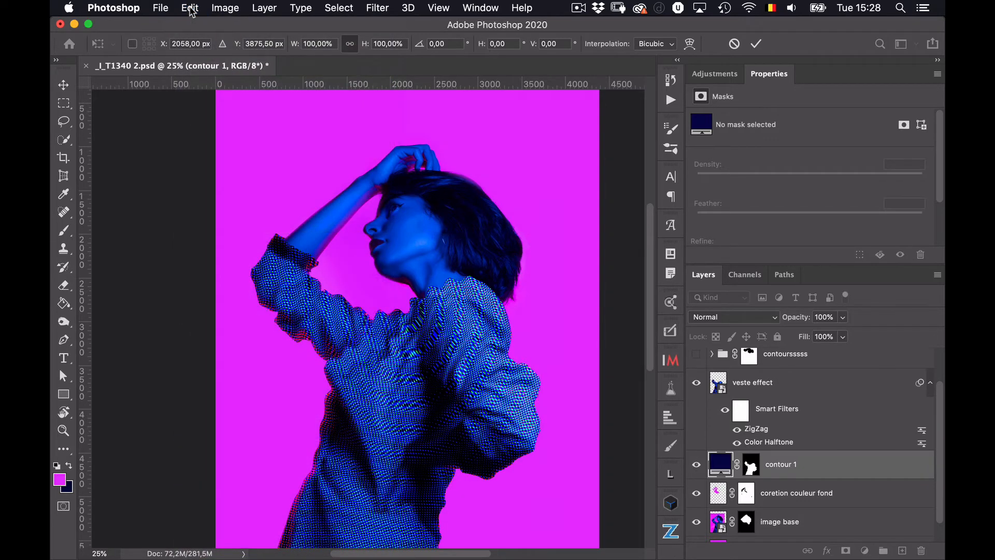
{"action": "key", "text": "b"}
- Scale the contour 1 layer proportionally with Transform Scale, trying 115% and 110%
{"action": "left_click", "coordinate": [190, 8]}
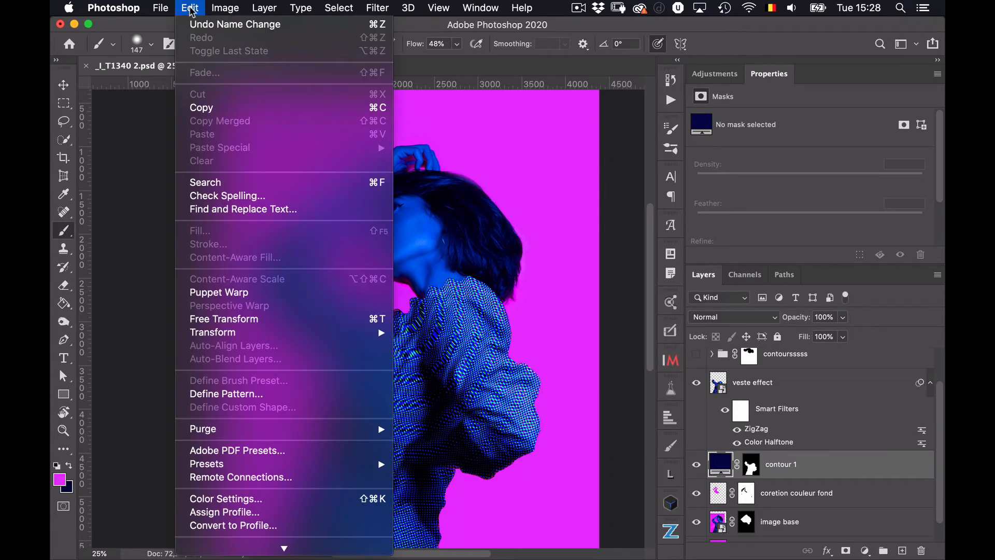
{"action": "mouse_move", "coordinate": [337, 334]}
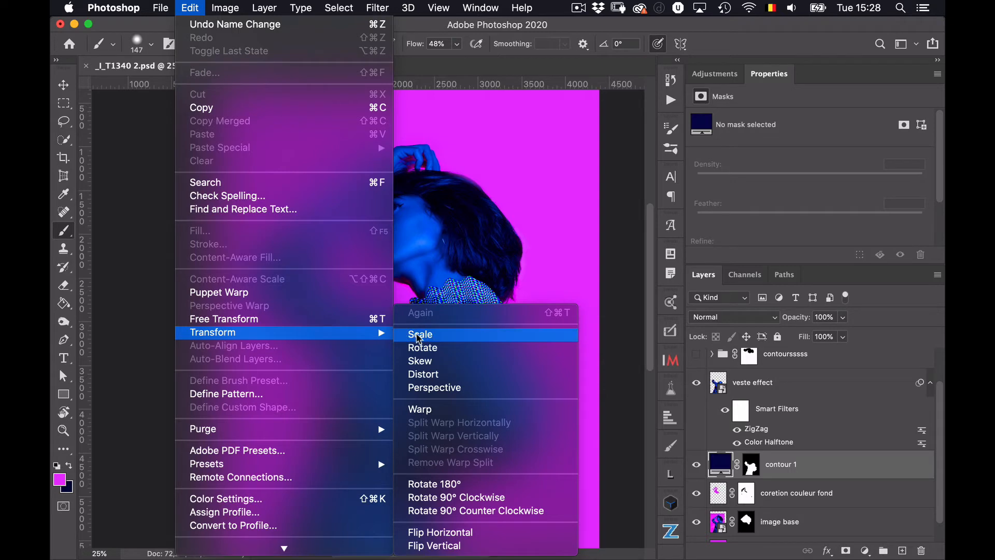
{"action": "left_click", "coordinate": [420, 334]}
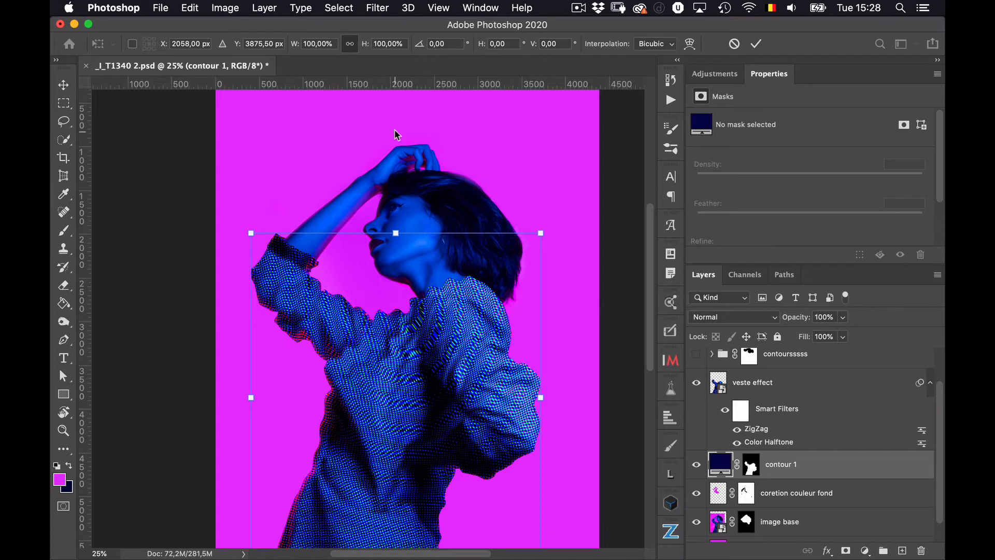
{"action": "left_click", "coordinate": [384, 44]}
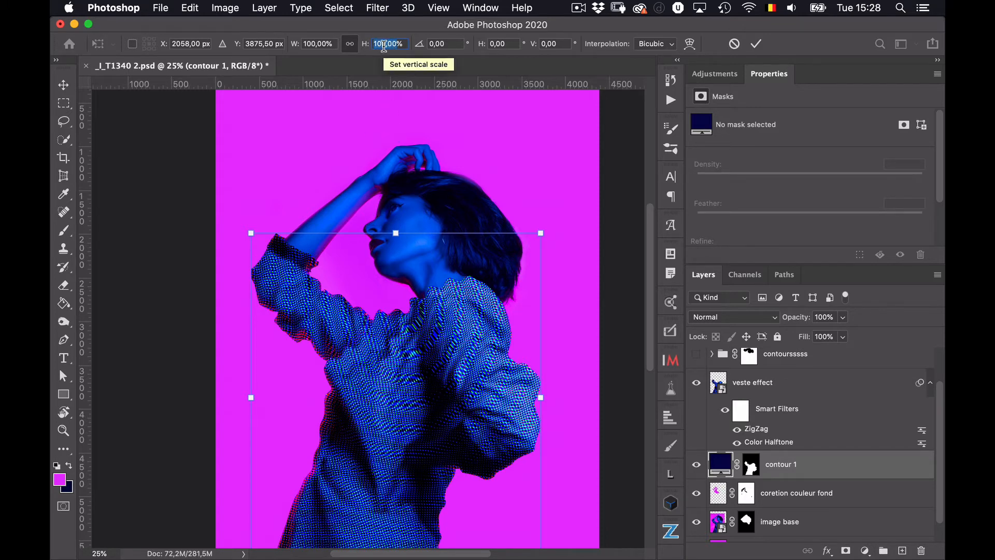
{"action": "type", "text": "115"}
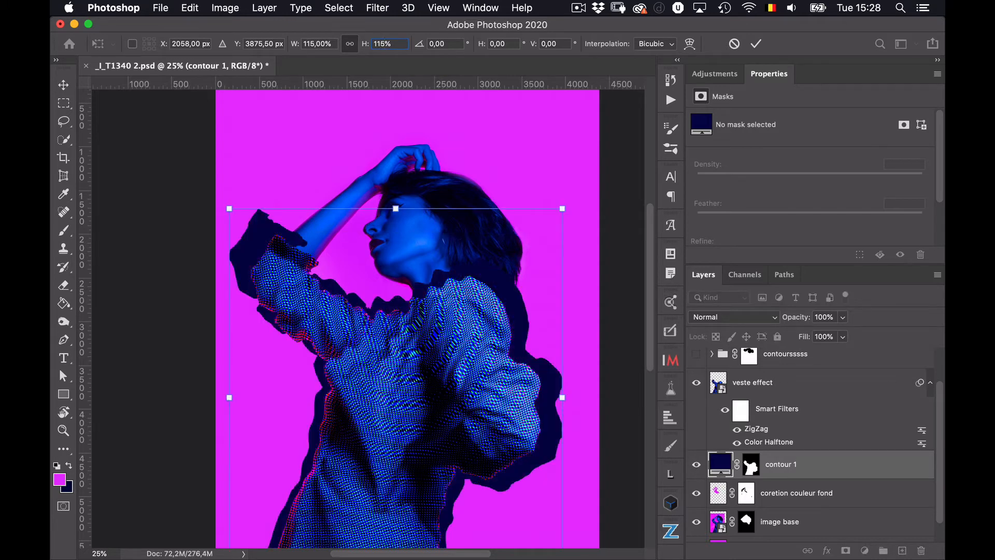
{"action": "key", "text": "BackSpace"}
{"action": "key", "text": "BackSpace"}
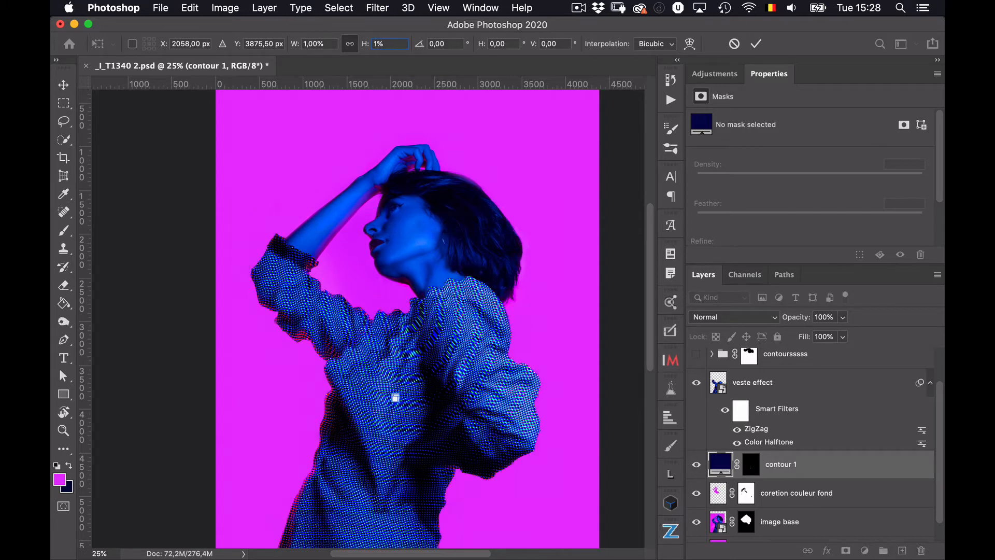
{"action": "type", "text": "10"}
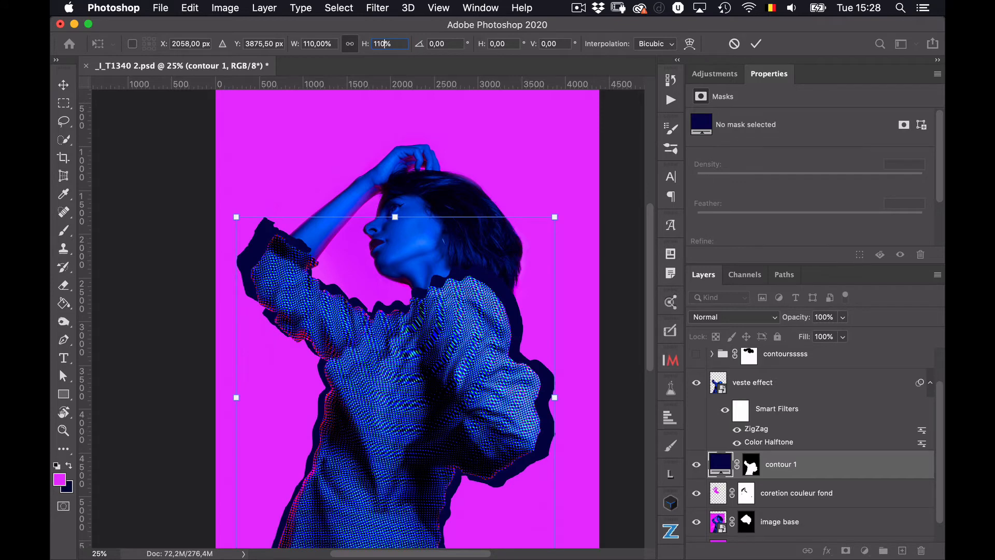
- Set the linked width and height scale of contour 1 to 105%, keep Bicubic interpolation and apply the transform
{"action": "key", "text": "BackSpace"}
{"action": "type", "text": "105"}
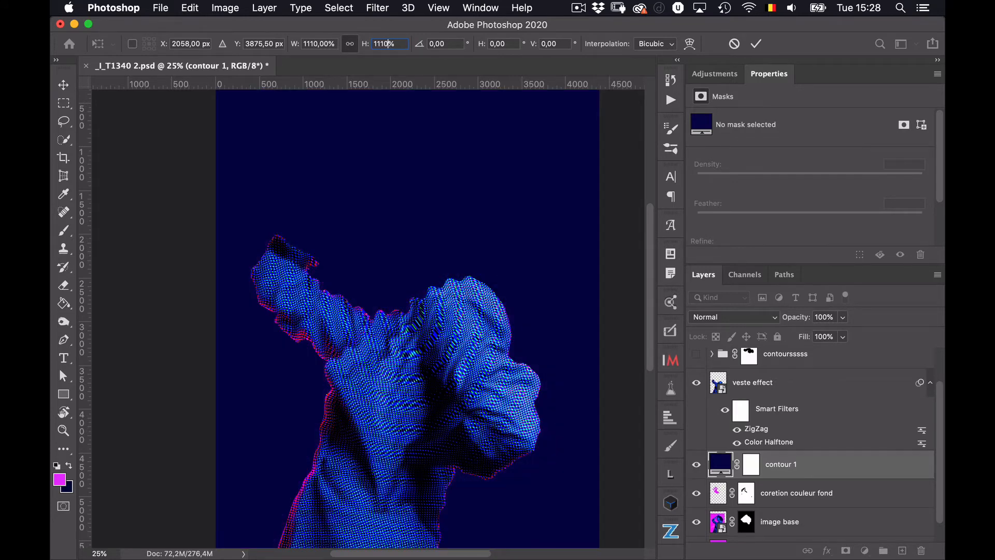
{"action": "key", "text": "BackSpace"}
{"action": "key", "text": "BackSpace"}
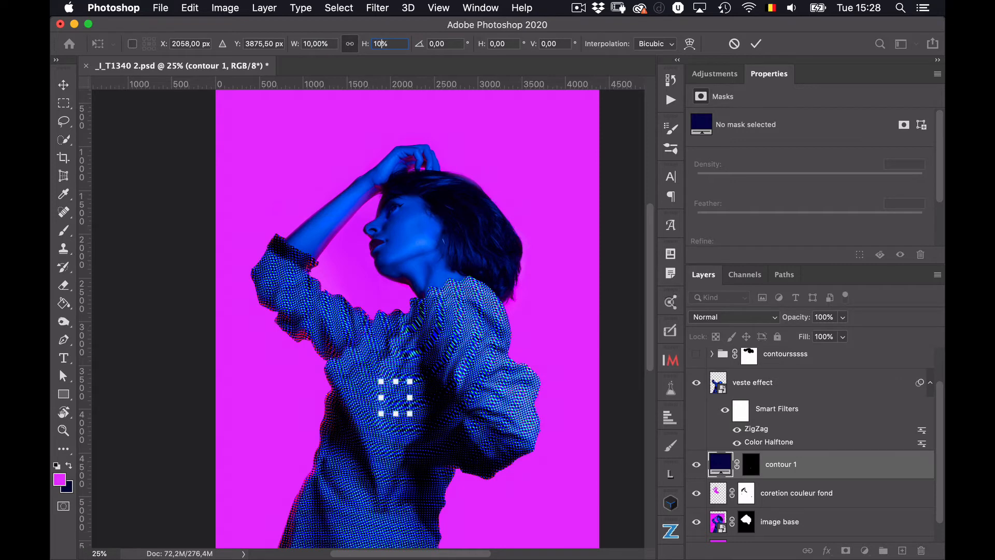
{"action": "type", "text": "5"}
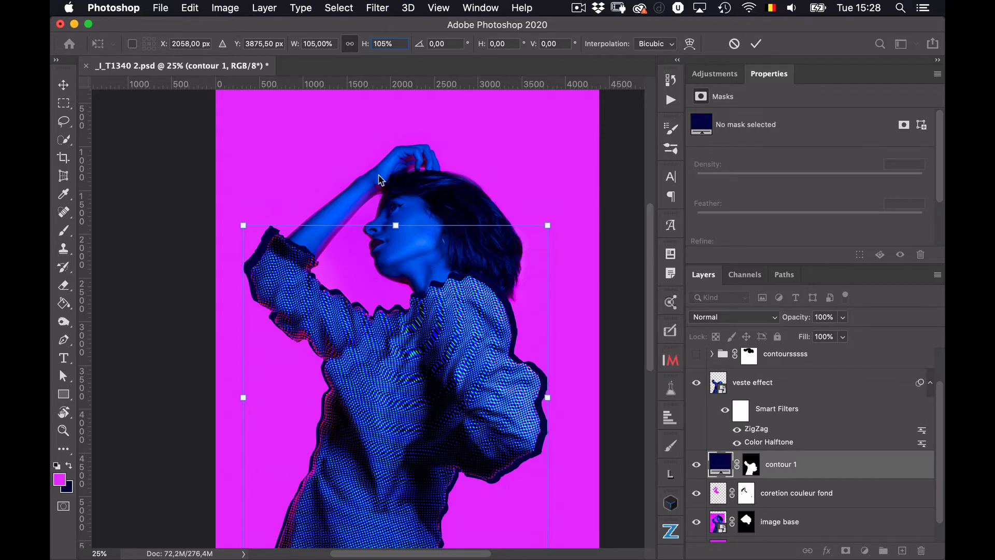
{"action": "left_click", "coordinate": [671, 48]}
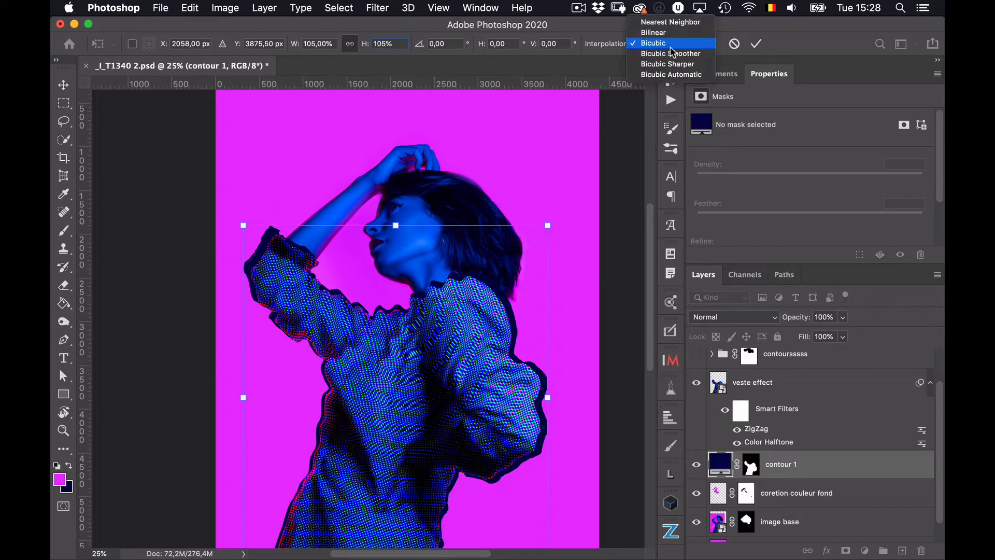
{"action": "left_click", "coordinate": [671, 47]}
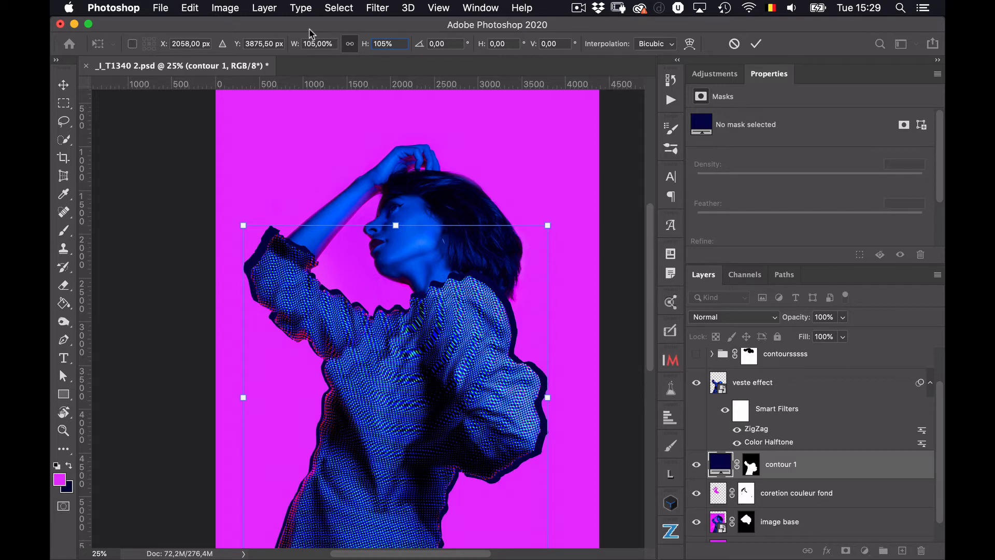
{"action": "key", "text": "Return"}
{"action": "key", "text": "Return"}
{"action": "key", "text": "b"}
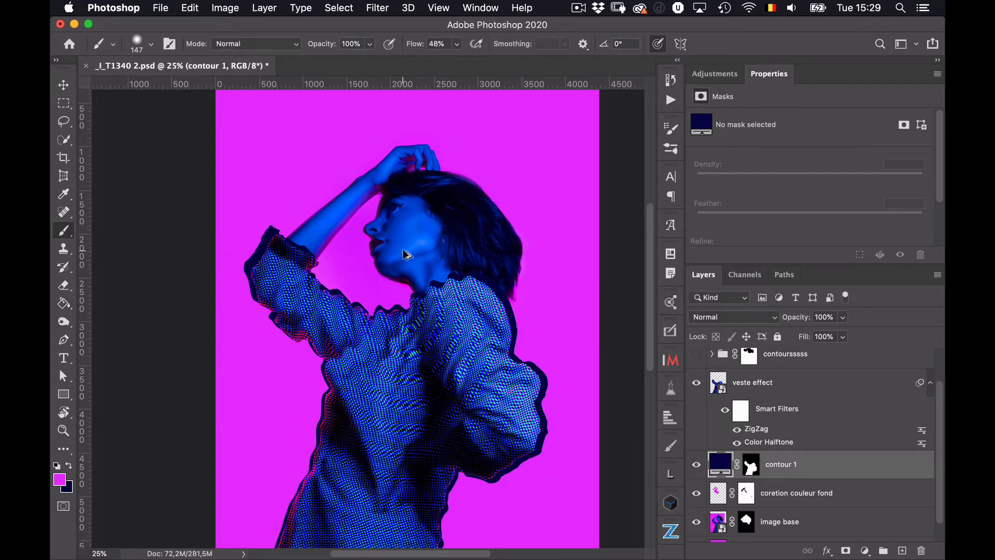
- Duplicate the contour 1 layer twice while repeating the 105% scaling, so each copy extends further around the jacket
{"action": "key", "text": "super+j"}
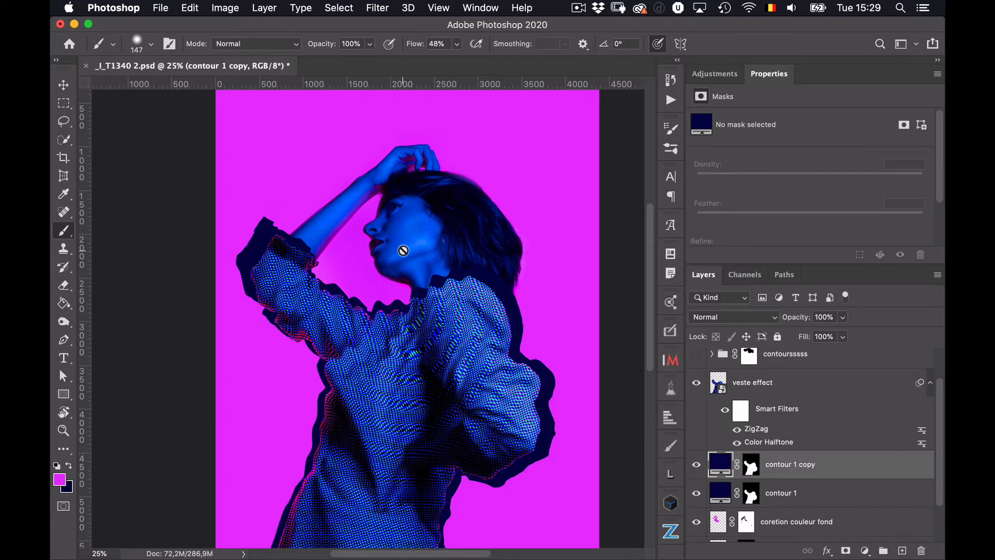
{"action": "key", "text": "super+j"}
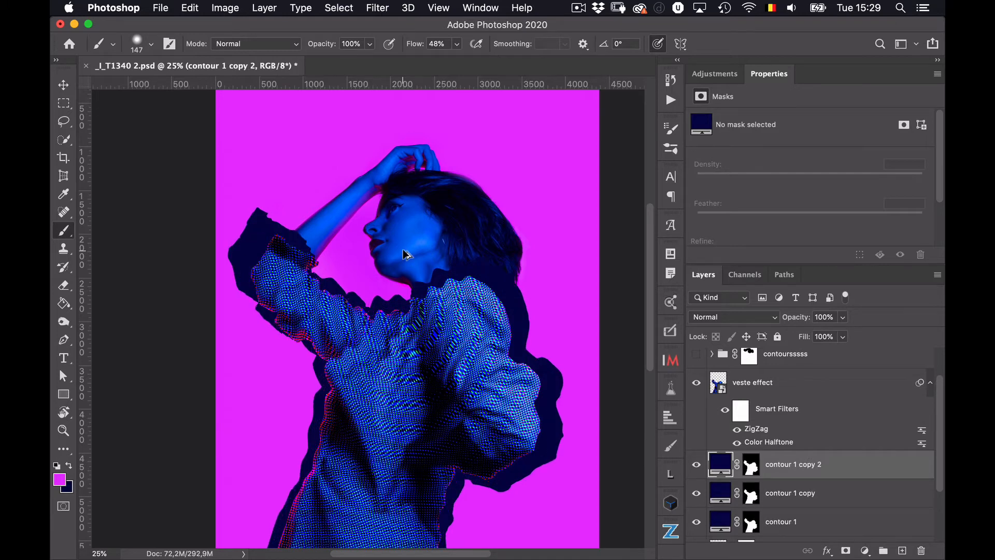
- Duplicate the topmost contour layer three more times while repeating the 105% scaling, so each copy extends further around the jacket
{"action": "key", "text": "super+j"}
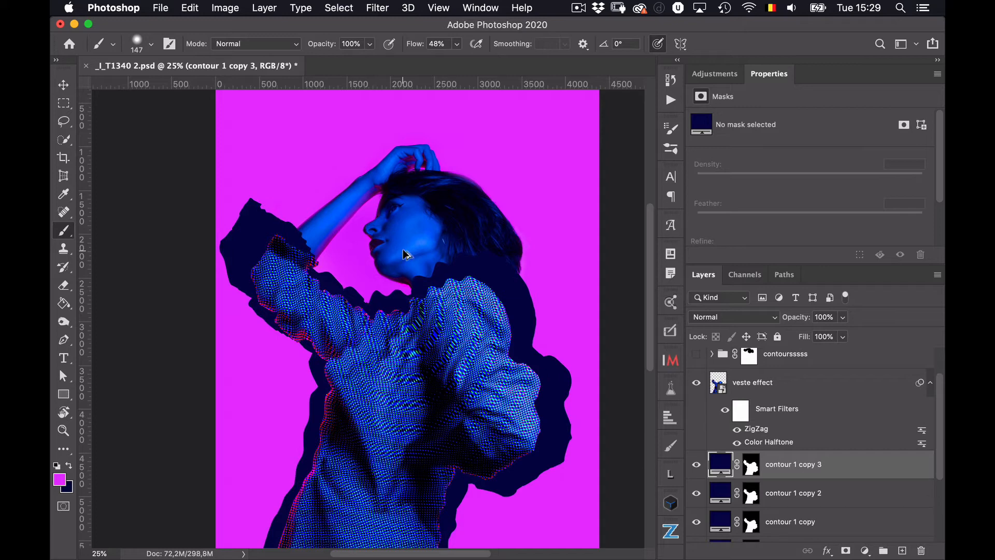
{"action": "key", "text": "super+j"}
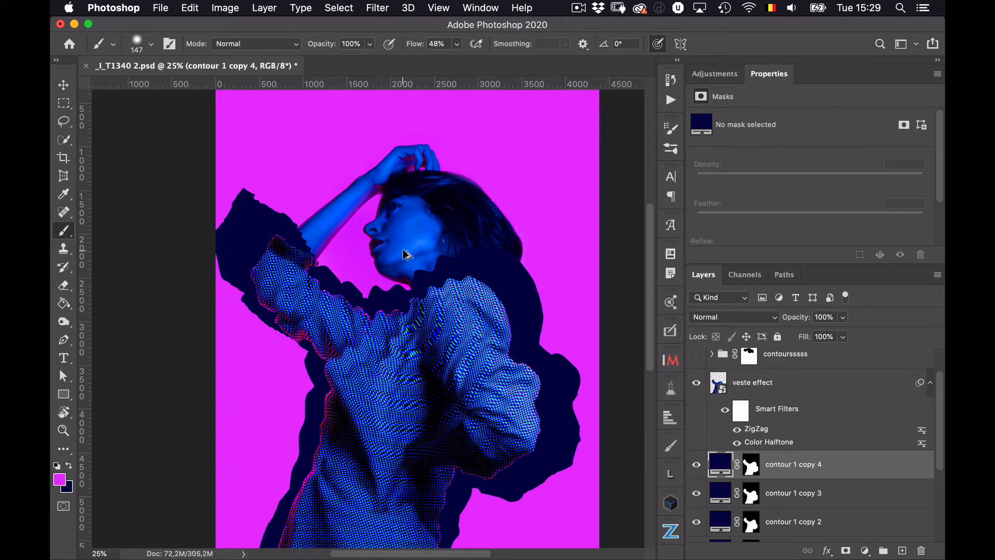
{"action": "key", "text": "super+j"}
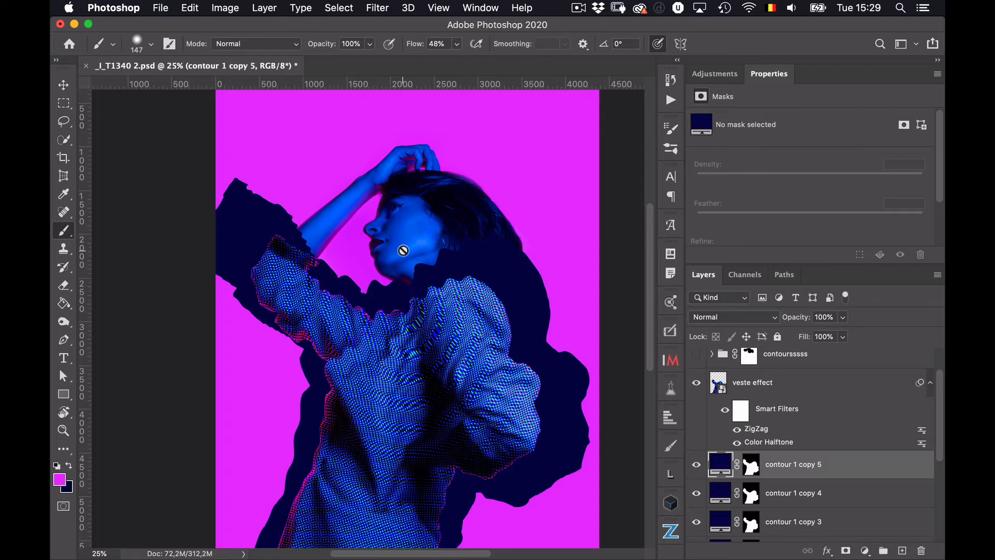
- Add a new layer above the ombres group and fill it with the dark blue background color
{"action": "scroll", "coordinate": [837, 459], "scroll_direction": "up", "scroll_amount": 2}
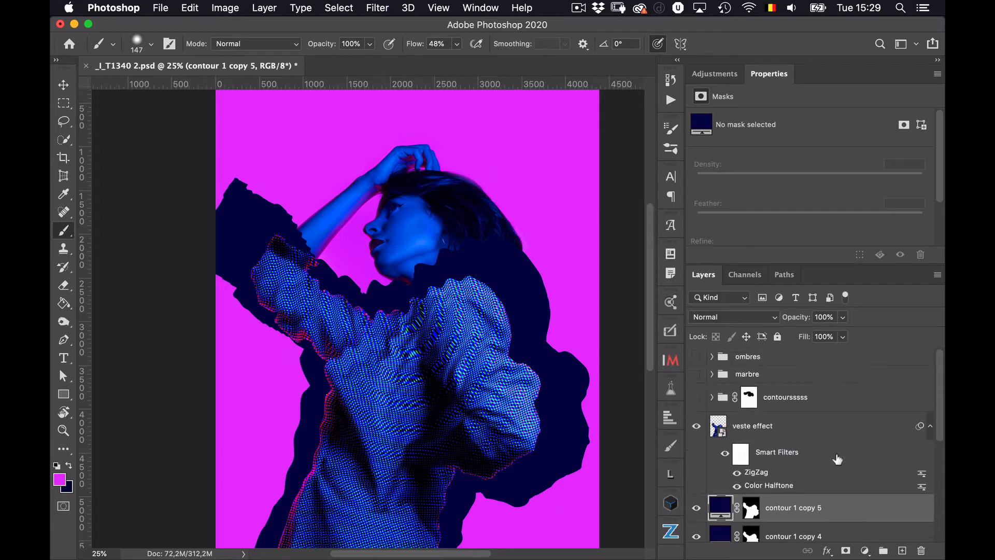
{"action": "left_click", "coordinate": [901, 550]}
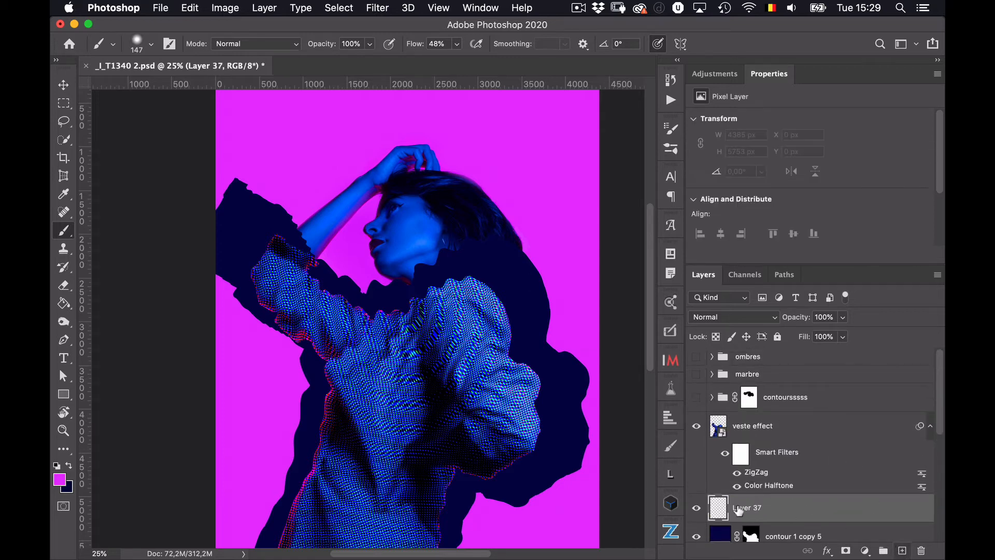
{"action": "left_click_drag", "start_coordinate": [718, 505], "coordinate": [726, 352]}
{"action": "key", "text": "super+BackSpace"}
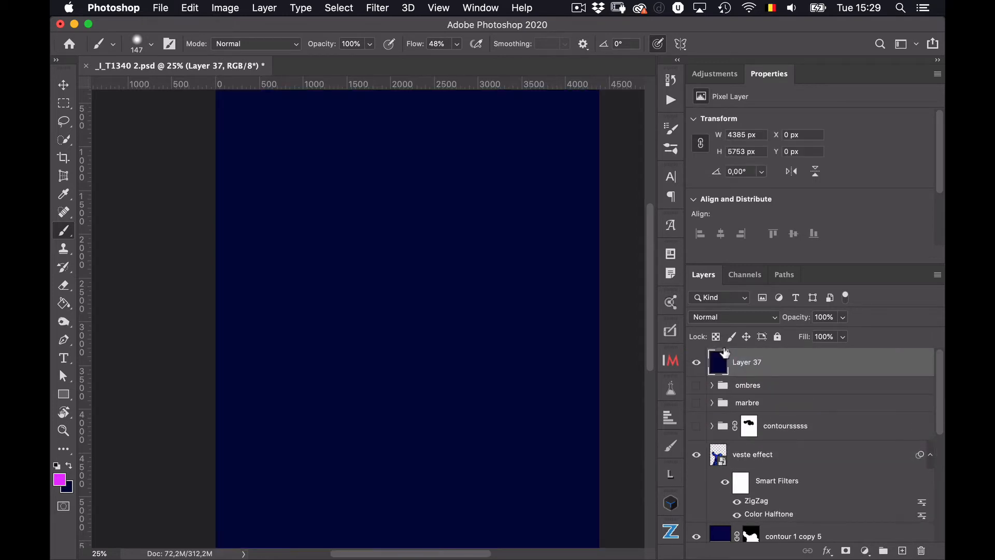
- Choose the Rectangle tool and set it to draw in Pixels mode
{"action": "left_click", "coordinate": [64, 394]}
{"action": "left_click", "coordinate": [103, 393]}
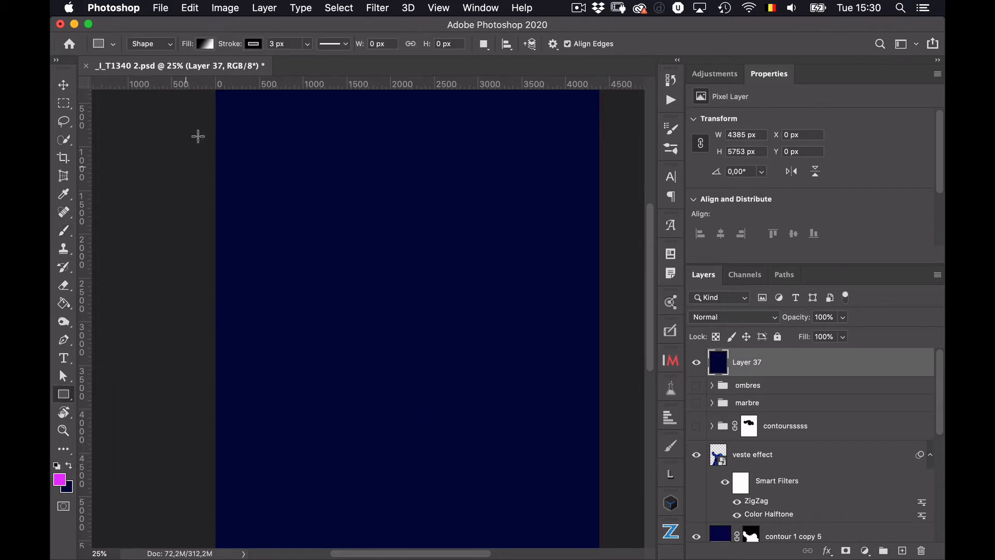
{"action": "left_click", "coordinate": [171, 46]}
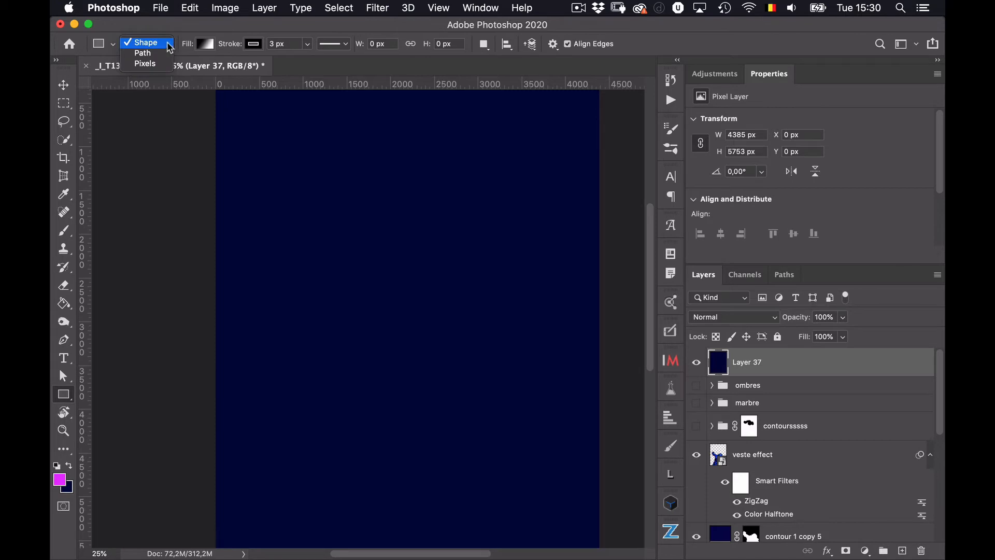
{"action": "left_click", "coordinate": [148, 63]}
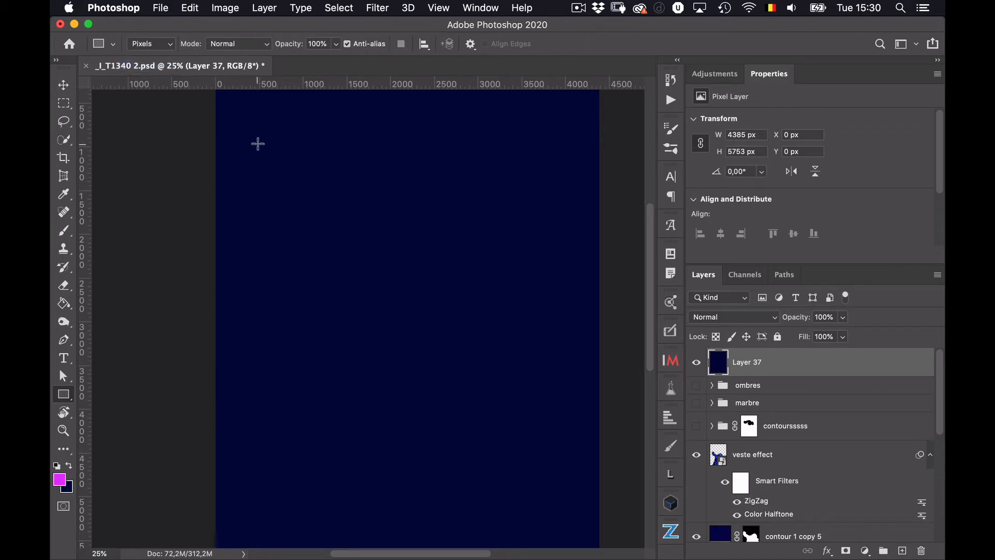
{"action": "left_click_drag", "start_coordinate": [258, 143], "coordinate": [313, 190]}
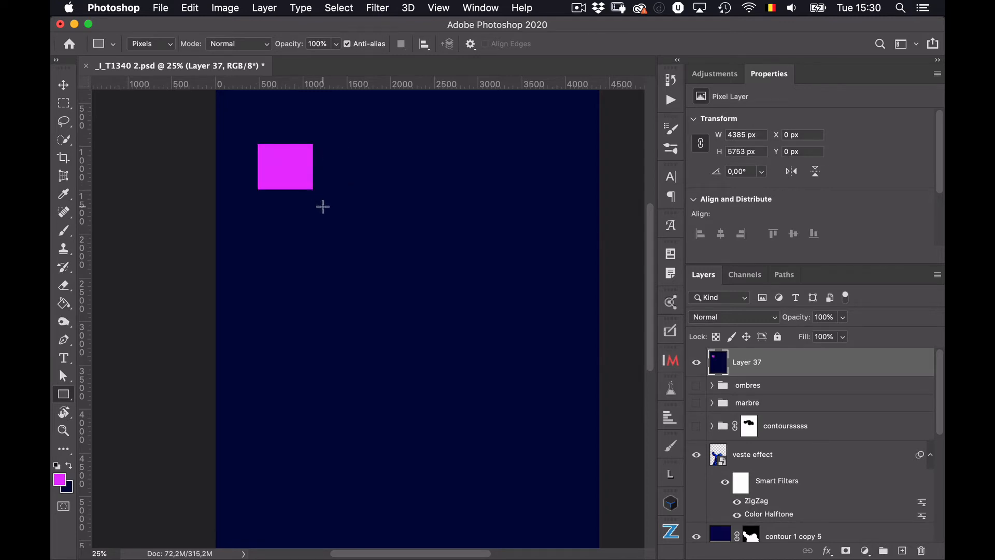
{"action": "key", "text": "super+t"}
{"action": "key", "text": "Escape"}
{"action": "key", "text": "super+z"}
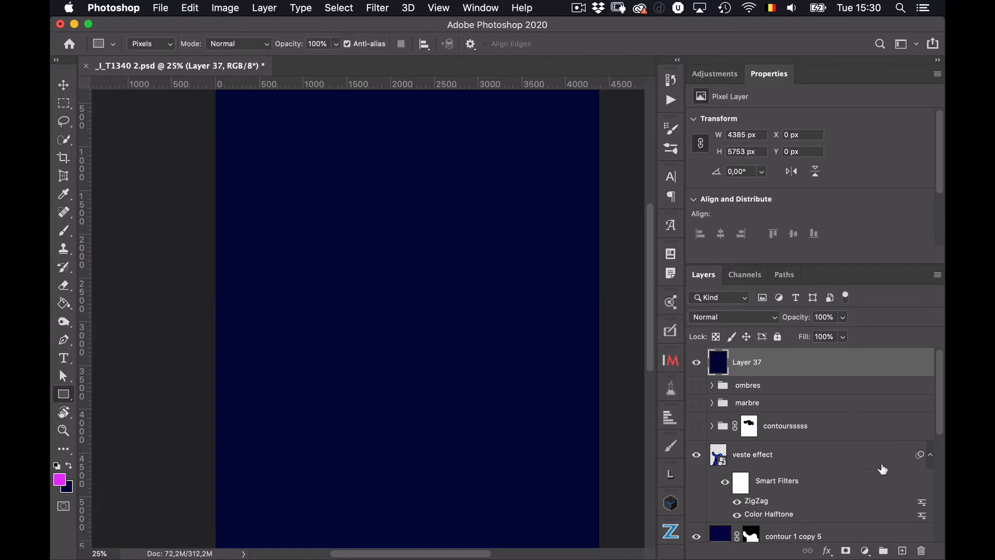
- Add a new layer and draw a magenta rectangle about 674 by 449 px near the canvas's upper left
{"action": "left_click", "coordinate": [903, 550]}
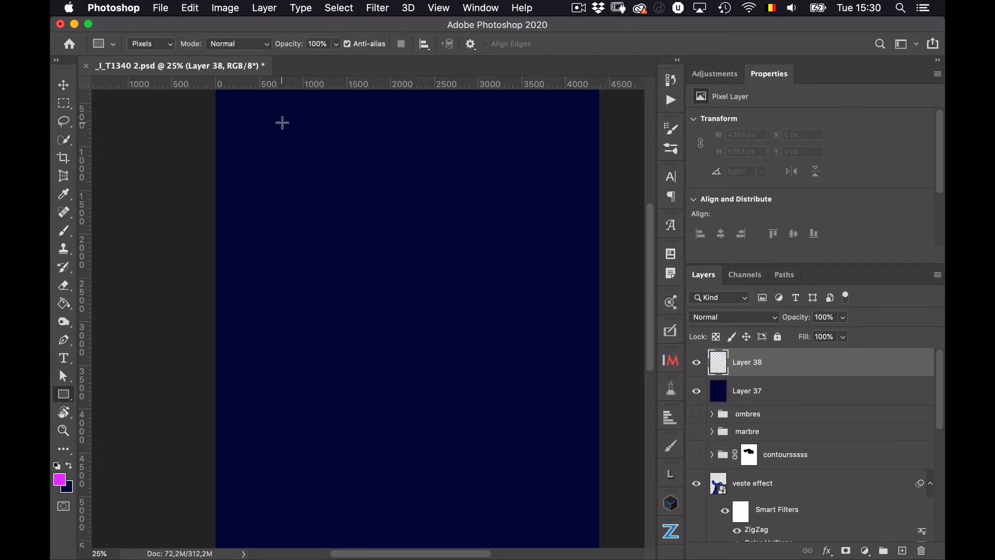
{"action": "left_click_drag", "start_coordinate": [254, 127], "coordinate": [312, 166]}
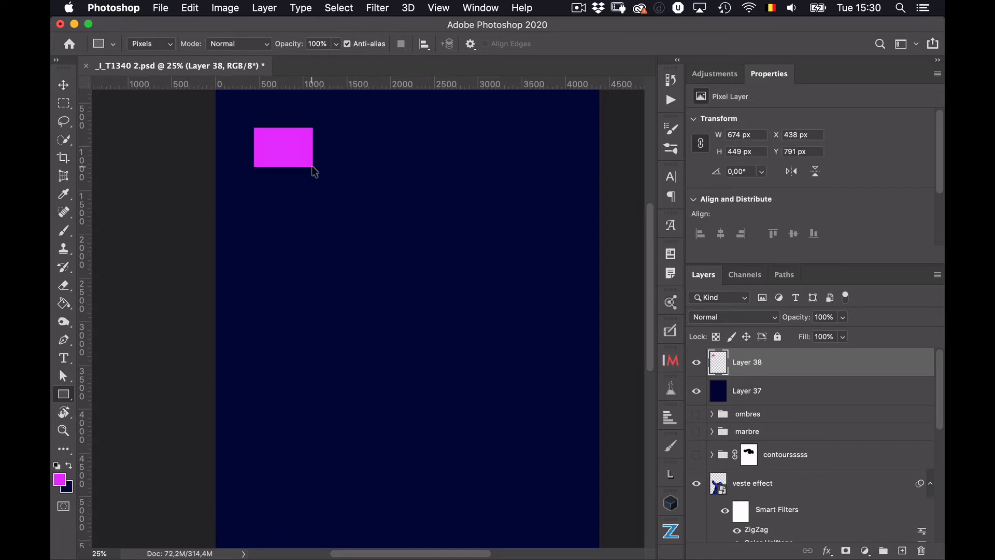
- Scale the magenta rectangle proportionally to 103% and move it diagonally down to the right
{"action": "key", "text": "ctrl+t"}
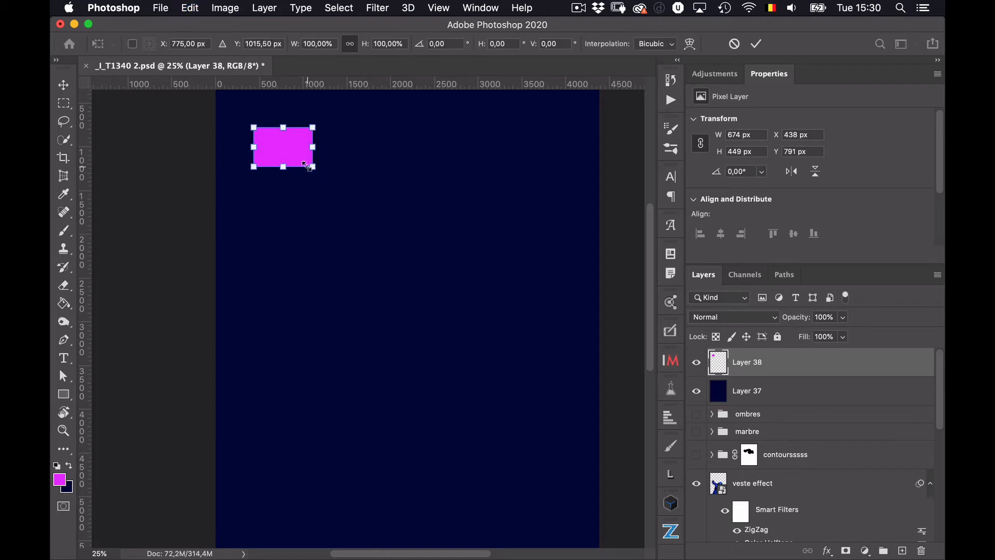
{"action": "left_click", "coordinate": [377, 44]}
{"action": "type", "text": "1"}
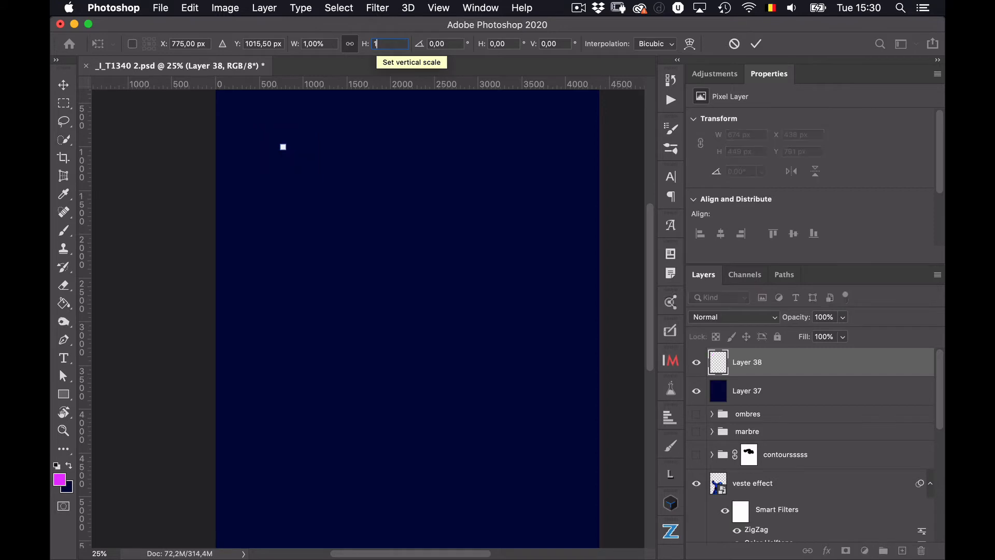
{"action": "type", "text": "03"}
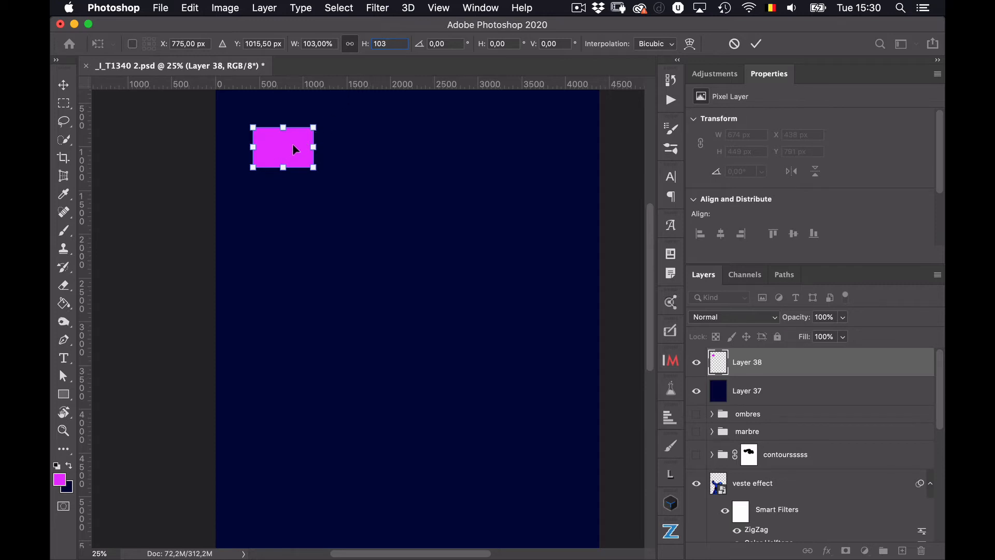
{"action": "key", "text": "Return"}
{"action": "left_click_drag", "start_coordinate": [286, 146], "coordinate": [302, 160]}
{"action": "key", "text": "Return"}
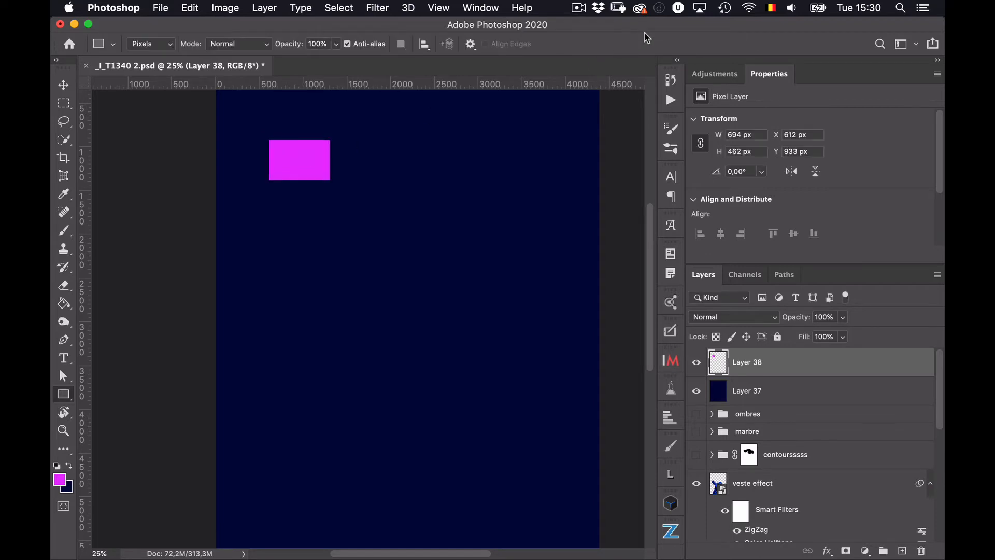
- Duplicate the rectangle three times while repeating the 103% scale and diagonal shift
{"action": "key", "text": "super+alt+shift+t"}
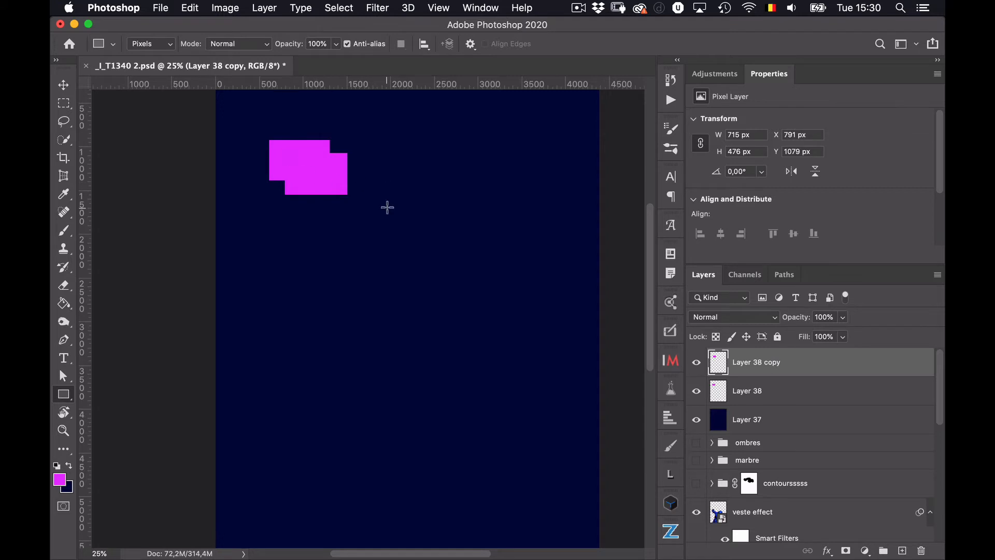
{"action": "key", "text": "super+alt+shift+t"}
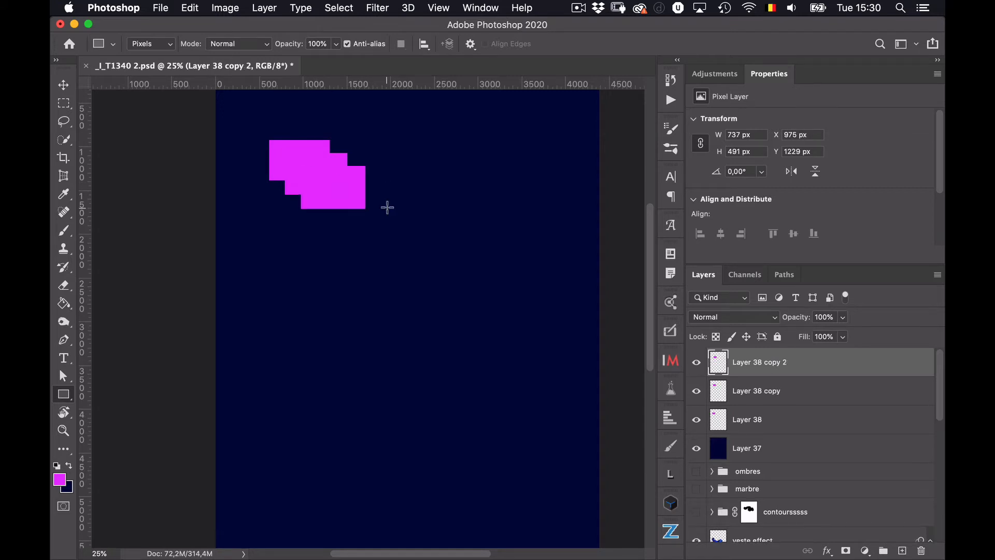
{"action": "key", "text": "super+alt+shift+t"}
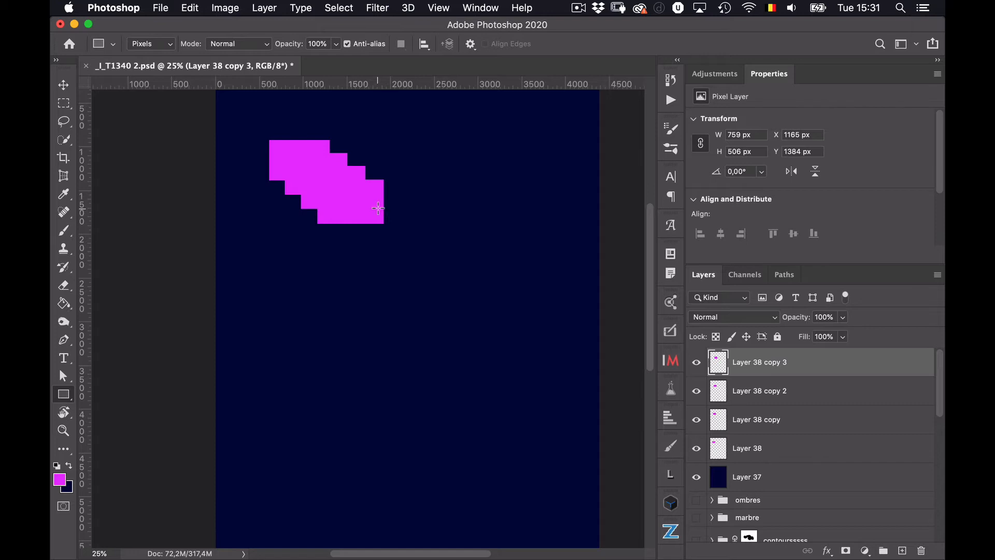
- Transform the third rectangle copy by repeating the 103% scale and diagonal shift up to 115.93%, then apply it
{"action": "key", "text": "super+t"}
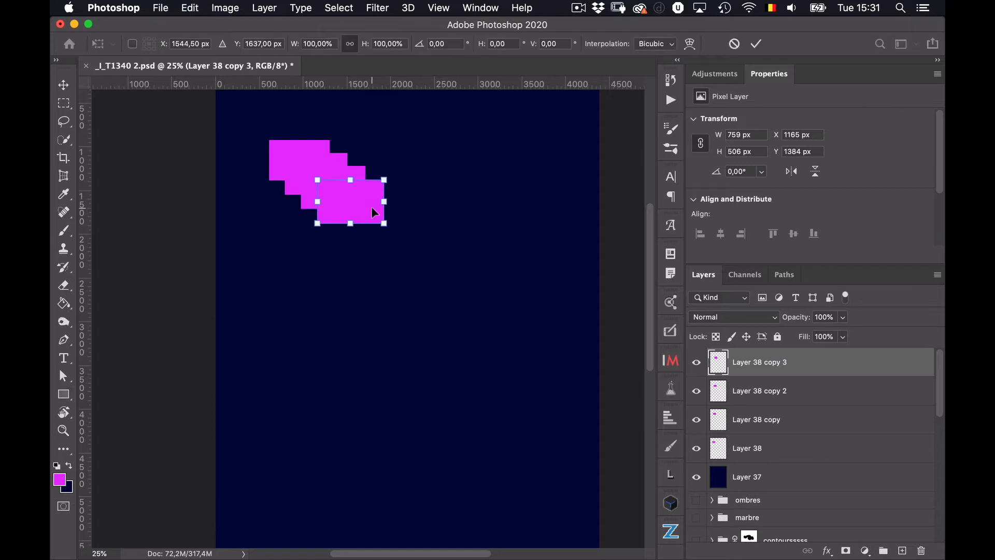
{"action": "left_click", "coordinate": [382, 45]}
{"action": "type", "text": "103"}
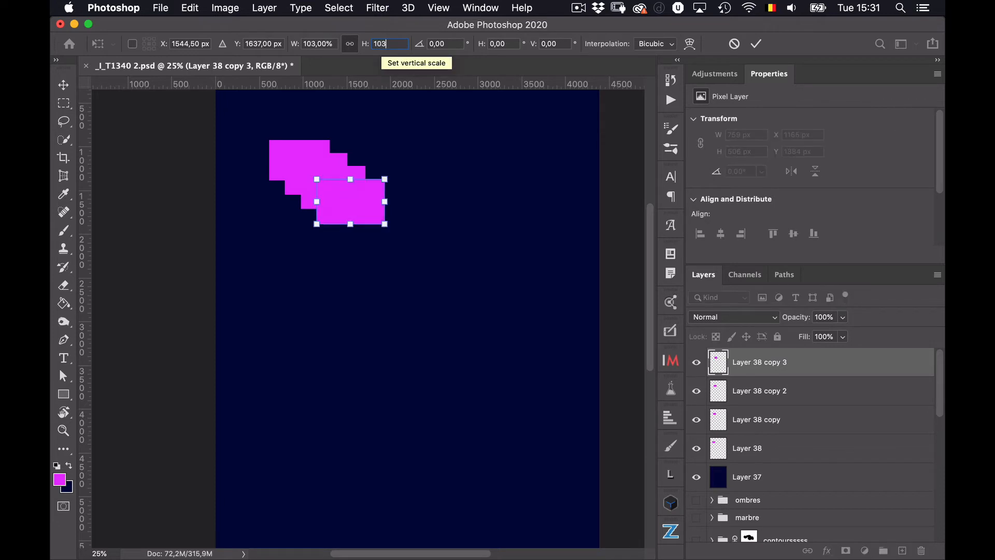
{"action": "key", "text": "Return"}
{"action": "key", "text": "super+shift+t"}
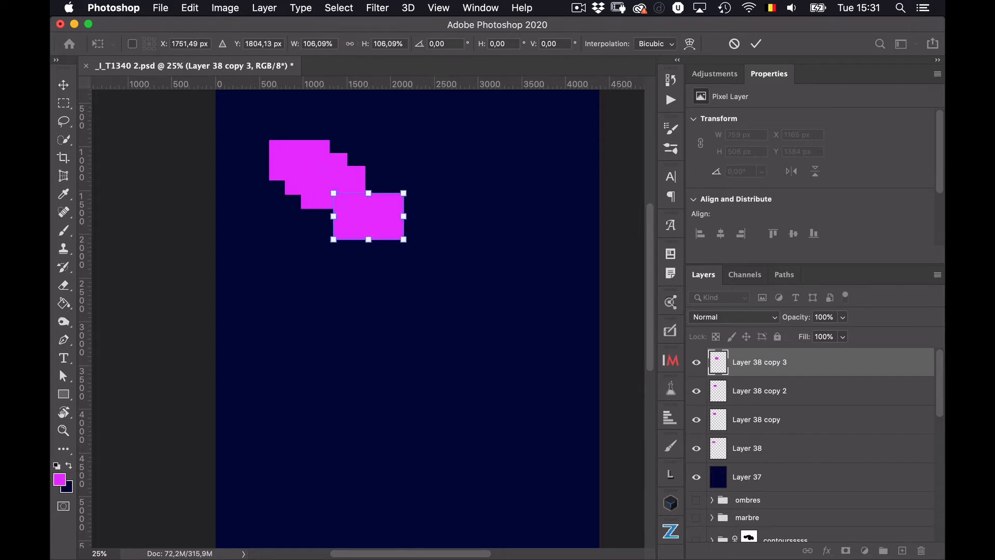
{"action": "key", "text": "super+shift+t"}
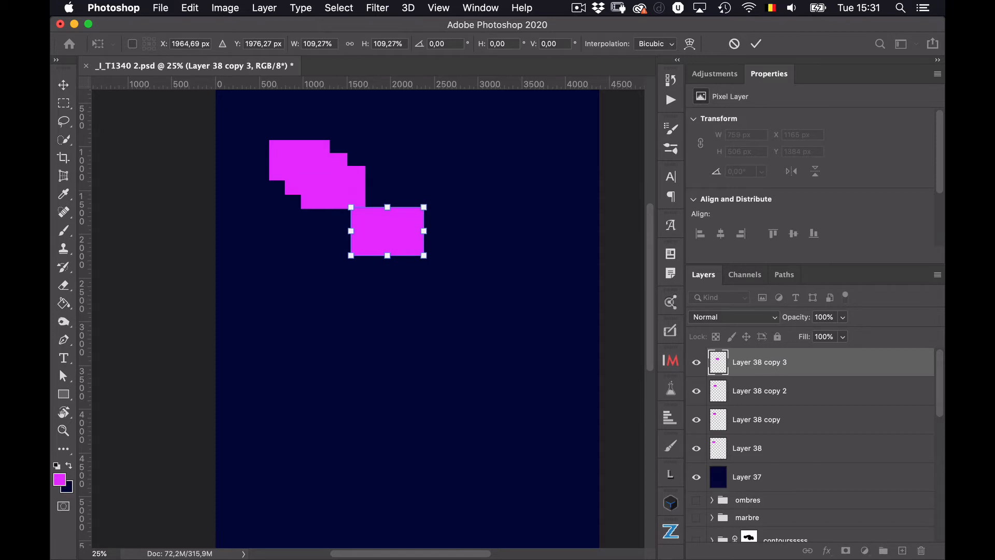
{"action": "key", "text": "super+shift+t"}
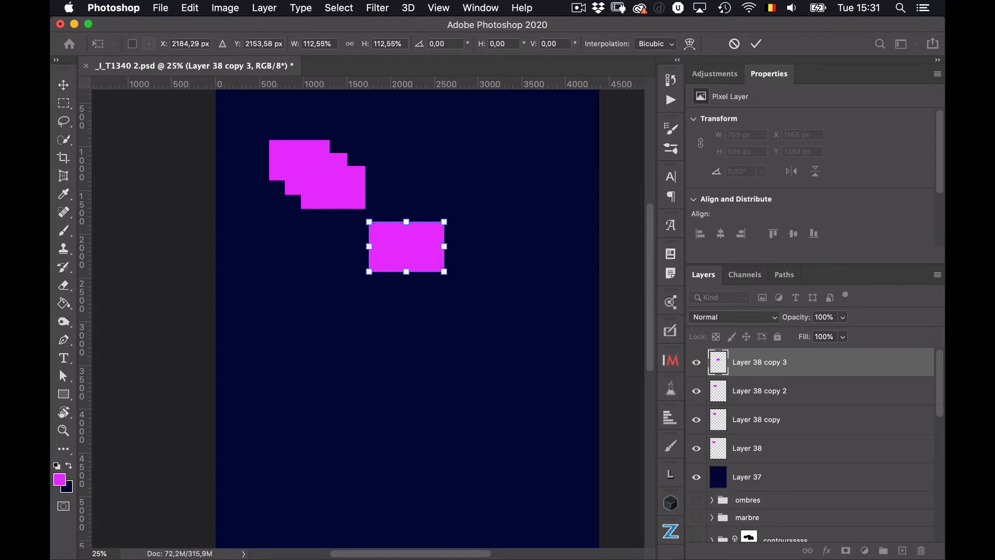
{"action": "key", "text": "super+shift+t"}
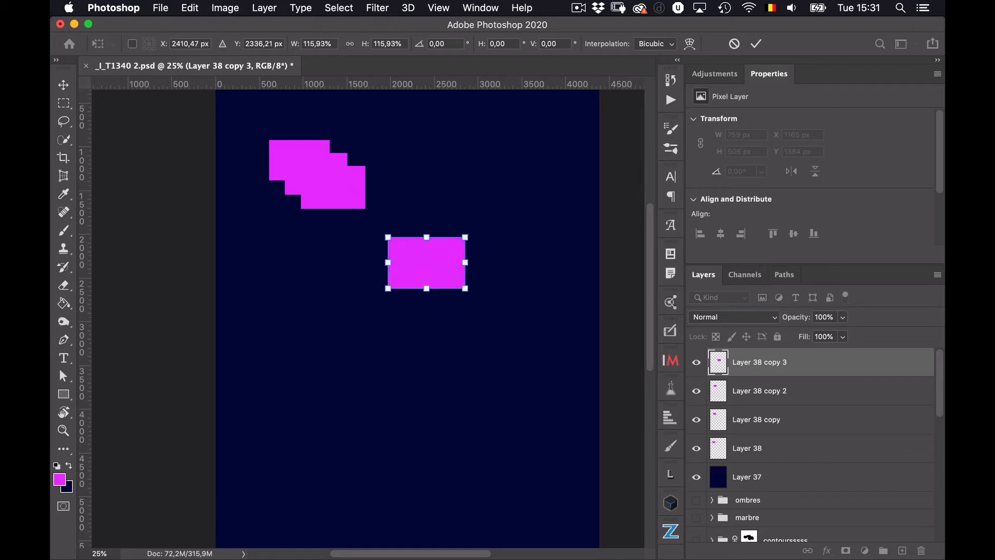
{"action": "key", "text": "Return"}
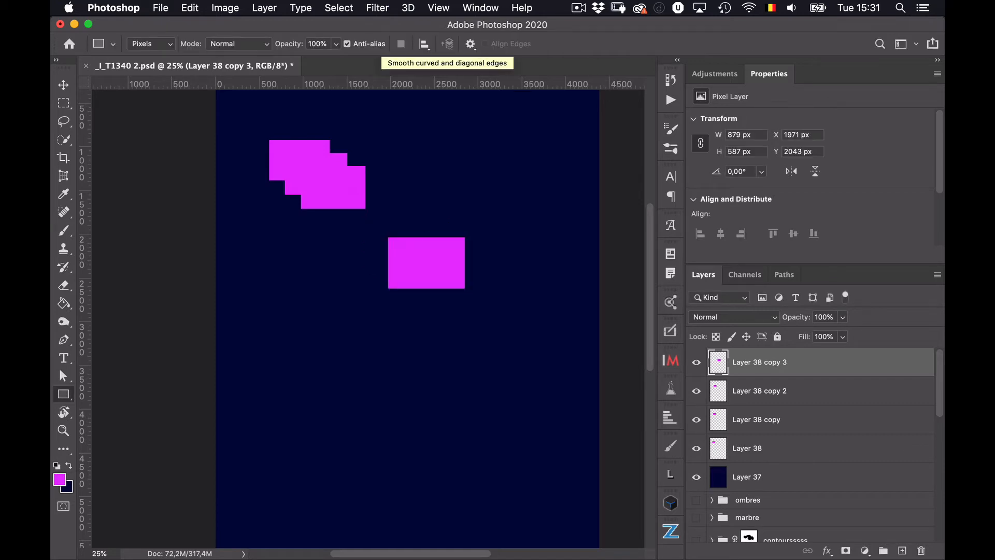
- Duplicate the enlarged rectangle twice while repeating its combined scale and diagonal shift toward the canvas's lower right
{"action": "key", "text": "super+alt+shift+t"}
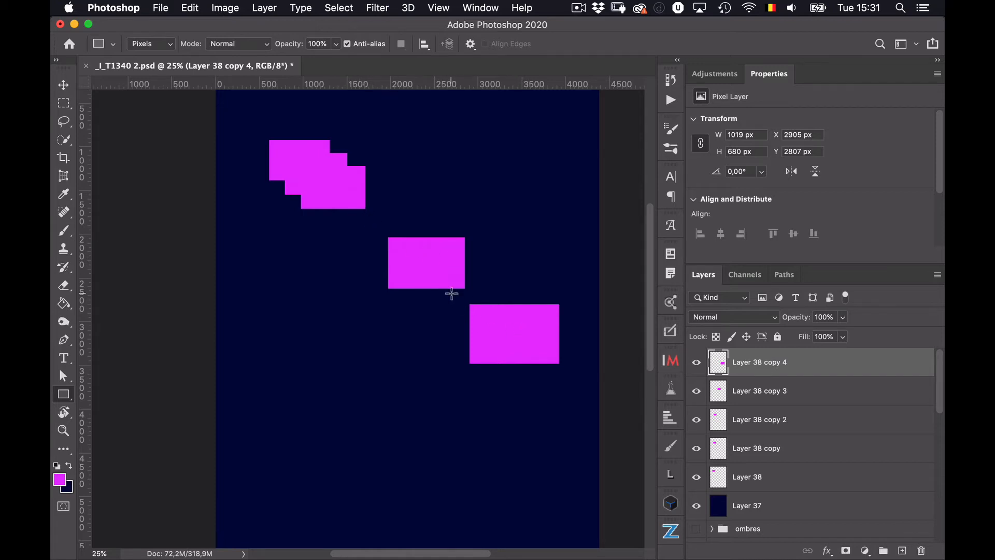
{"action": "key", "text": "super+alt+shift+t"}
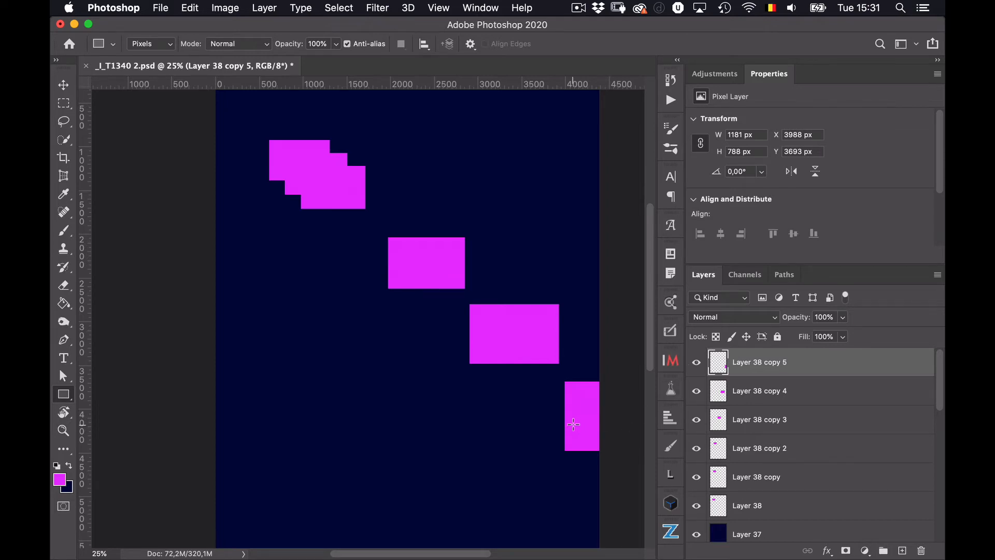
{"action": "key", "text": "super+t"}
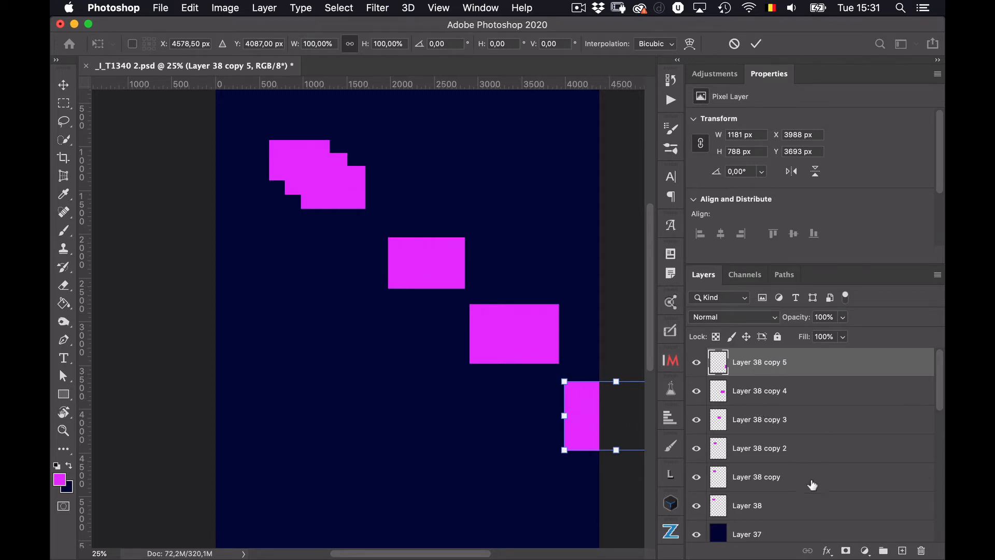
- Delete all the rectangle layers together with the dark blue Layer 37
{"action": "left_click", "coordinate": [819, 538], "text": "shift"}
{"action": "key", "text": "Delete"}
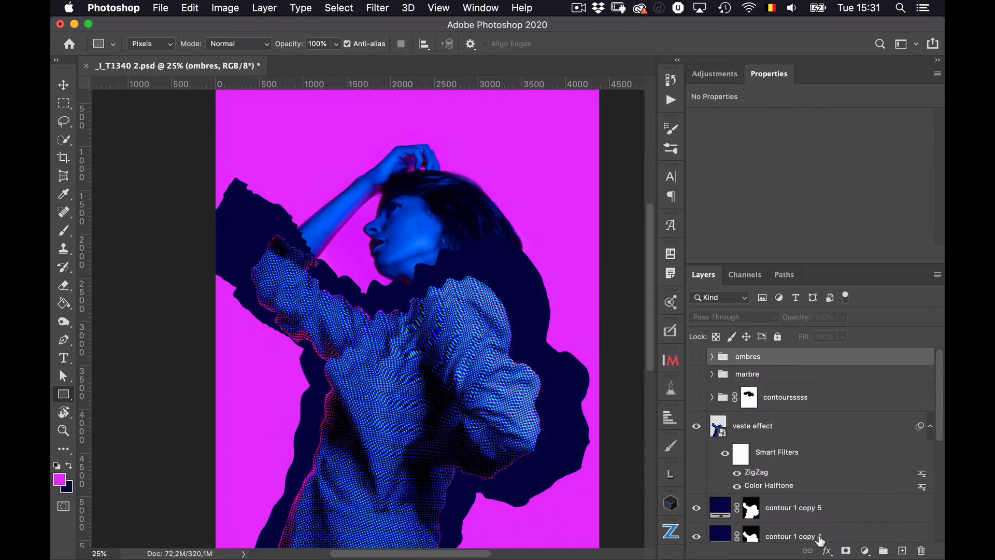
{"action": "scroll", "coordinate": [799, 432], "scroll_direction": "down", "scroll_amount": 3}
{"action": "scroll", "coordinate": [799, 430], "scroll_direction": "up", "scroll_amount": 2}
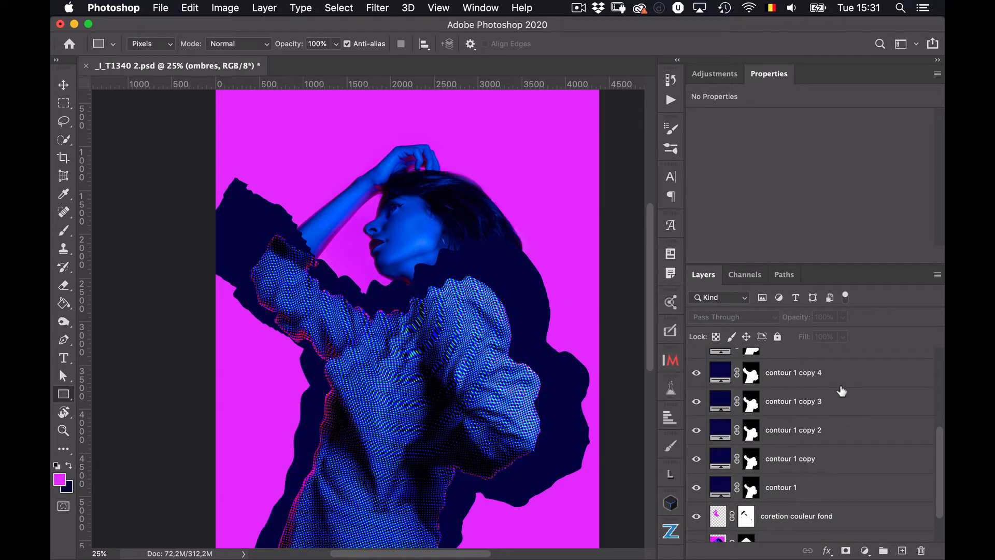
{"action": "scroll", "coordinate": [842, 383], "scroll_direction": "up", "scroll_amount": 2}
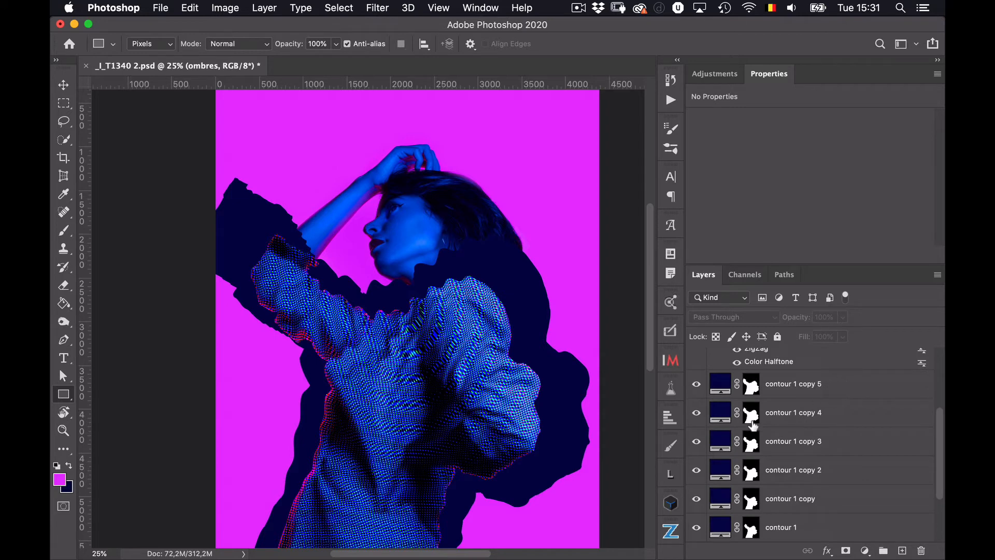
{"action": "scroll", "coordinate": [789, 457], "scroll_direction": "down", "scroll_amount": 3}
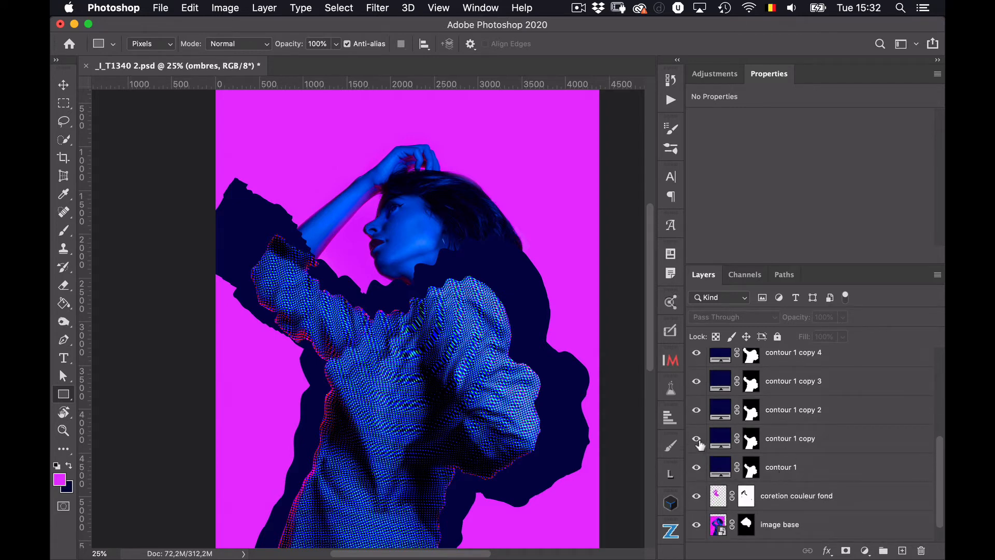
{"action": "left_click", "coordinate": [722, 464]}
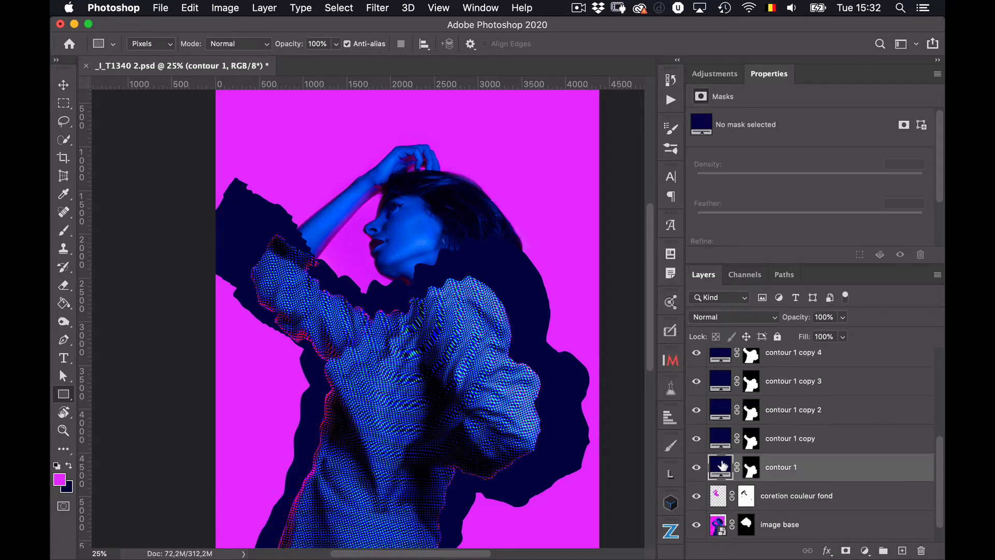
{"action": "double_click", "coordinate": [721, 439]}
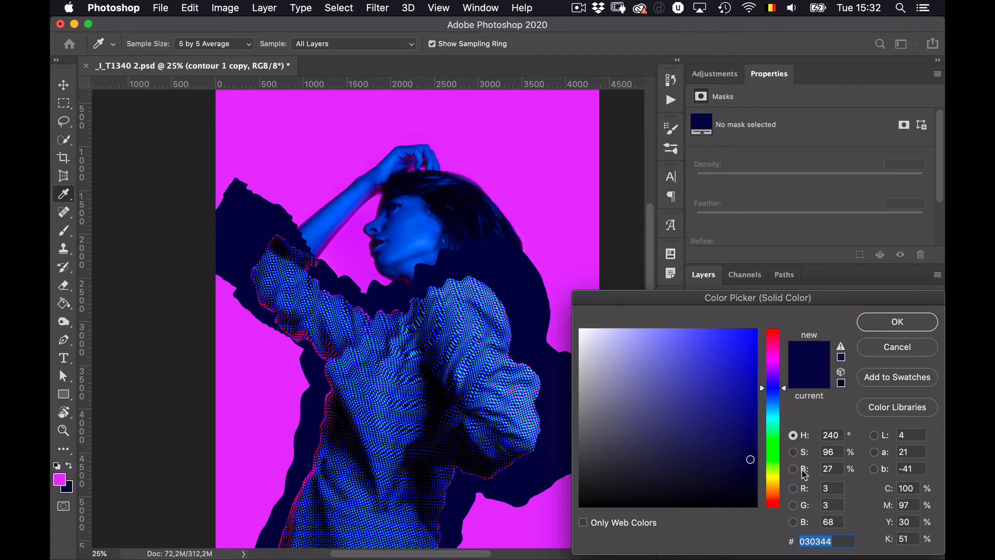
{"action": "left_click", "coordinate": [794, 469]}
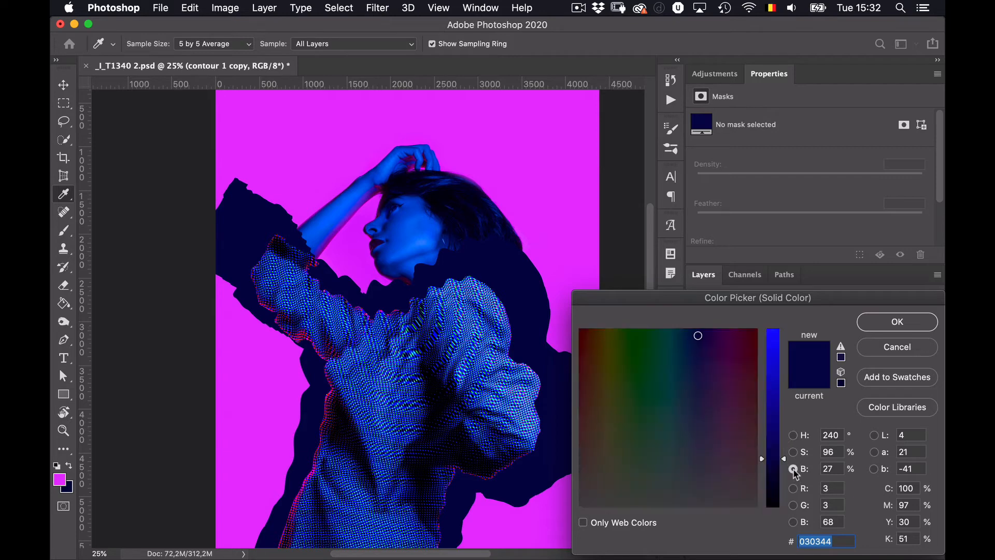
{"action": "left_click_drag", "start_coordinate": [784, 460], "coordinate": [784, 462]}
{"action": "left_click", "coordinate": [921, 348]}
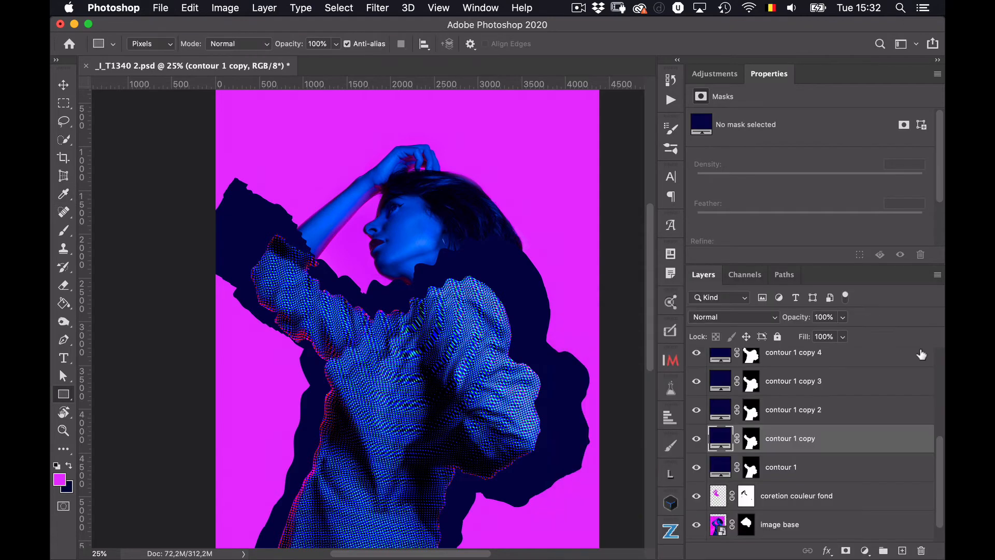
- Open the fill colour of the contour 1 copy layer, base the colour picker on brightness, and open the brightness value for editing
{"action": "double_click", "coordinate": [722, 444]}
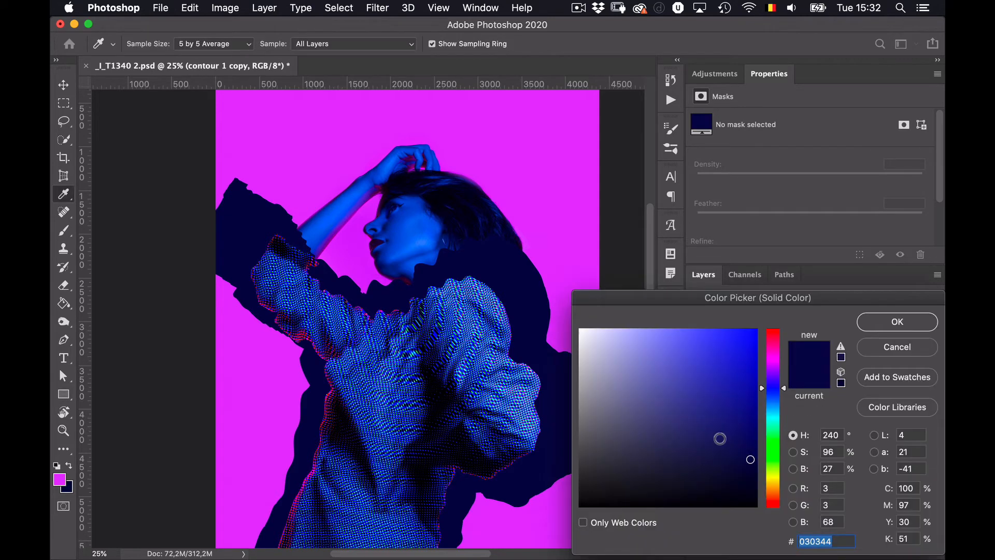
{"action": "left_click", "coordinate": [794, 470]}
{"action": "left_click", "coordinate": [792, 469]}
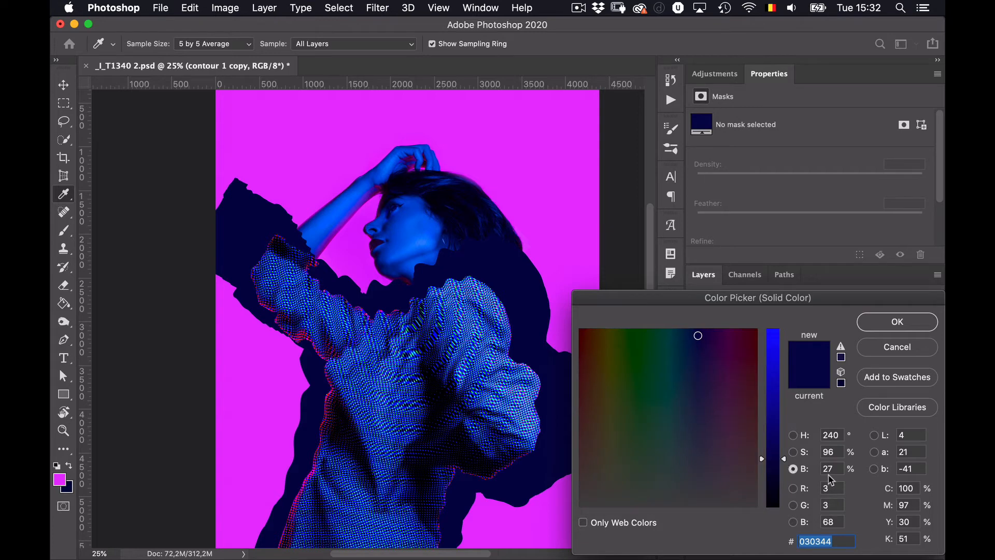
{"action": "left_click", "coordinate": [832, 469]}
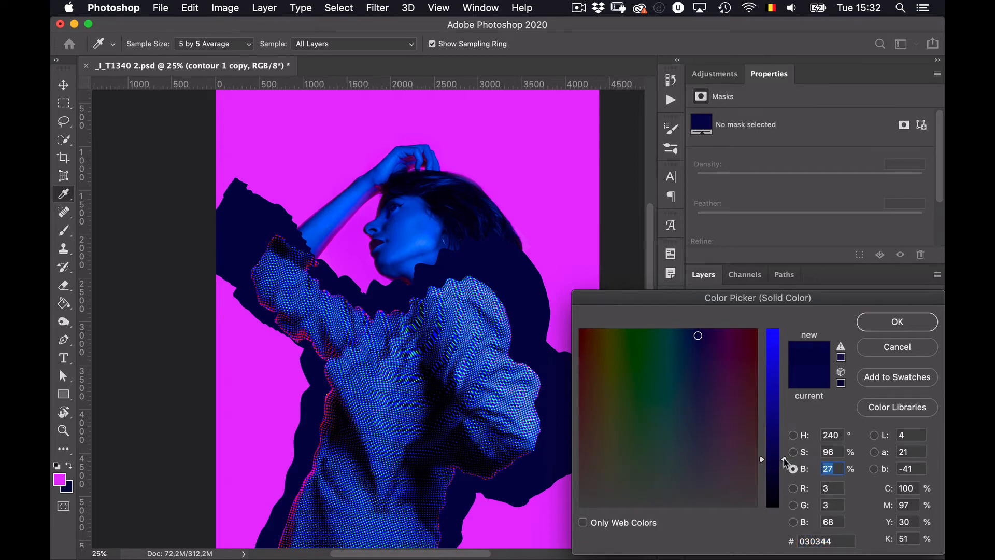
- Brighten the fill color of the contour 1 copy layer to 62% brightness (#06069d)
{"action": "left_click_drag", "start_coordinate": [784, 459], "coordinate": [783, 449]}
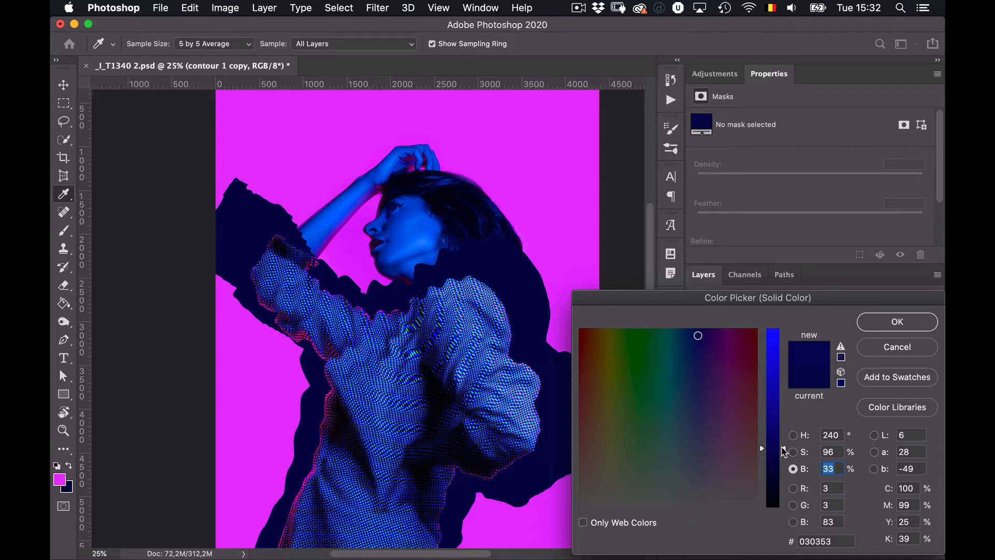
{"action": "left_click_drag", "start_coordinate": [783, 451], "coordinate": [783, 443]}
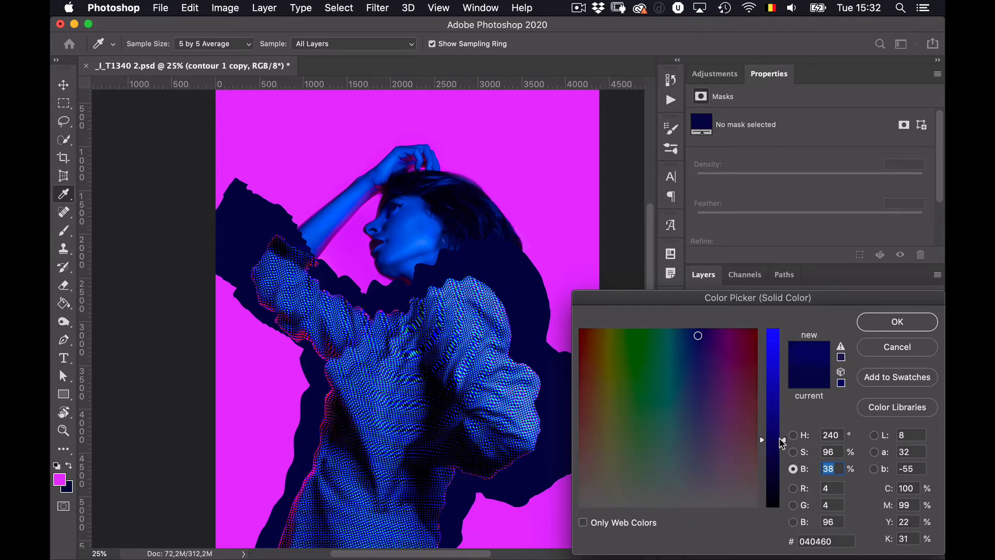
{"action": "left_click", "coordinate": [927, 322]}
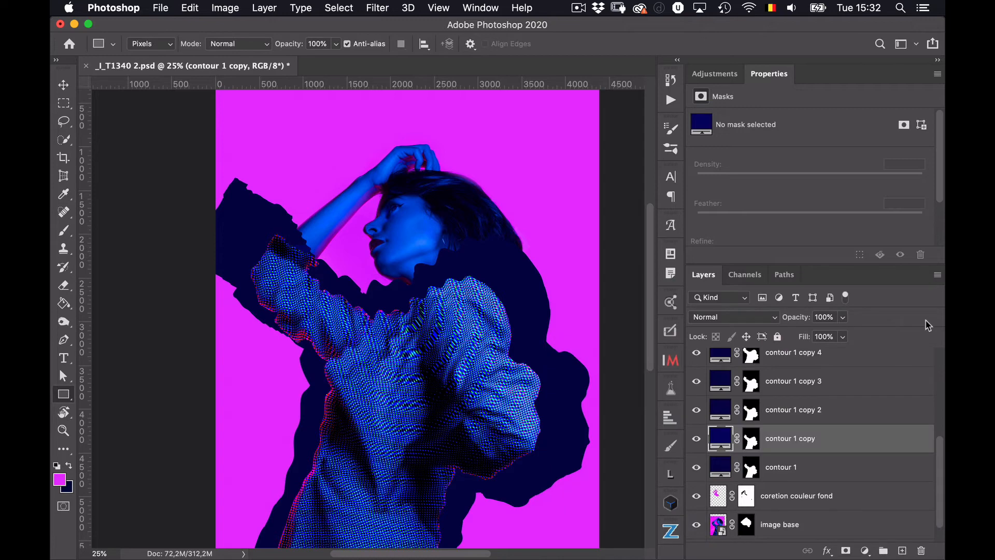
{"action": "double_click", "coordinate": [723, 440]}
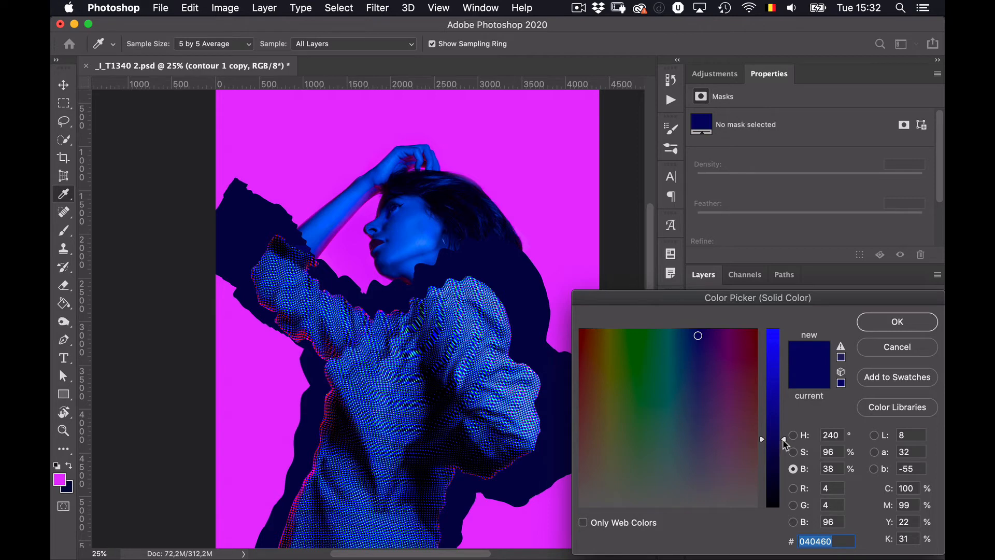
{"action": "left_click_drag", "start_coordinate": [786, 442], "coordinate": [787, 394]}
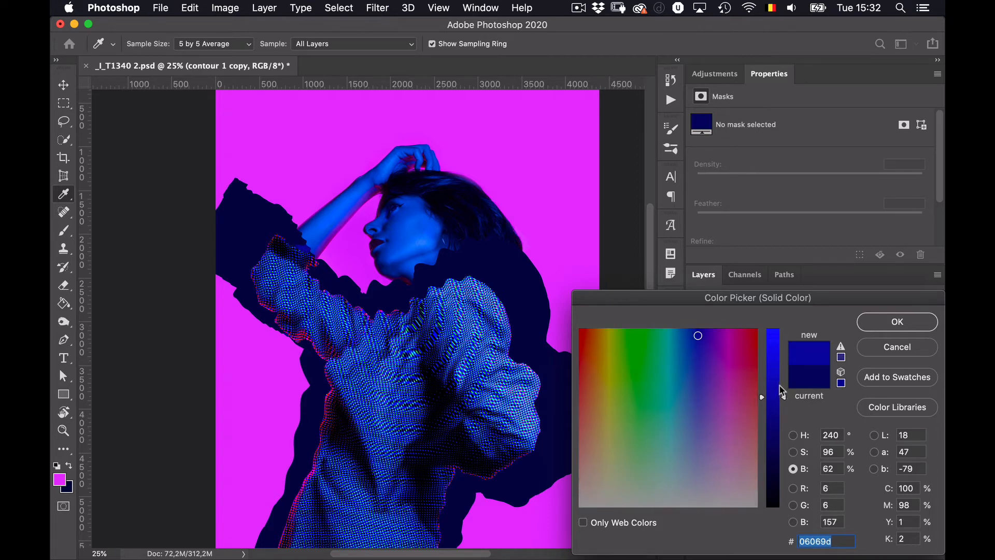
{"action": "left_click", "coordinate": [904, 324]}
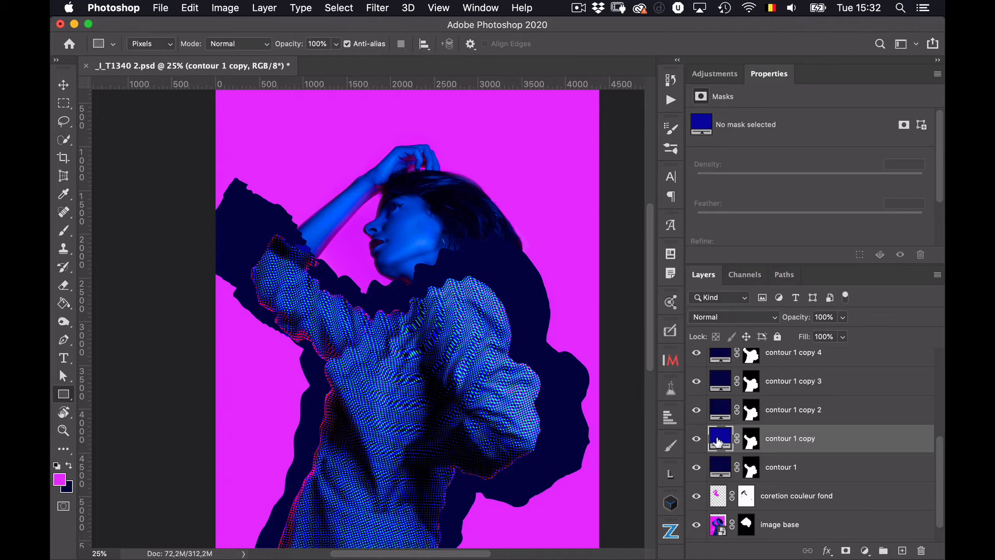
- Hide the contour 1 layer and all five of its copies
{"action": "left_click", "coordinate": [695, 467]}
{"action": "left_click", "coordinate": [697, 410]}
{"action": "left_click", "coordinate": [696, 382]}
{"action": "left_click", "coordinate": [696, 353]}
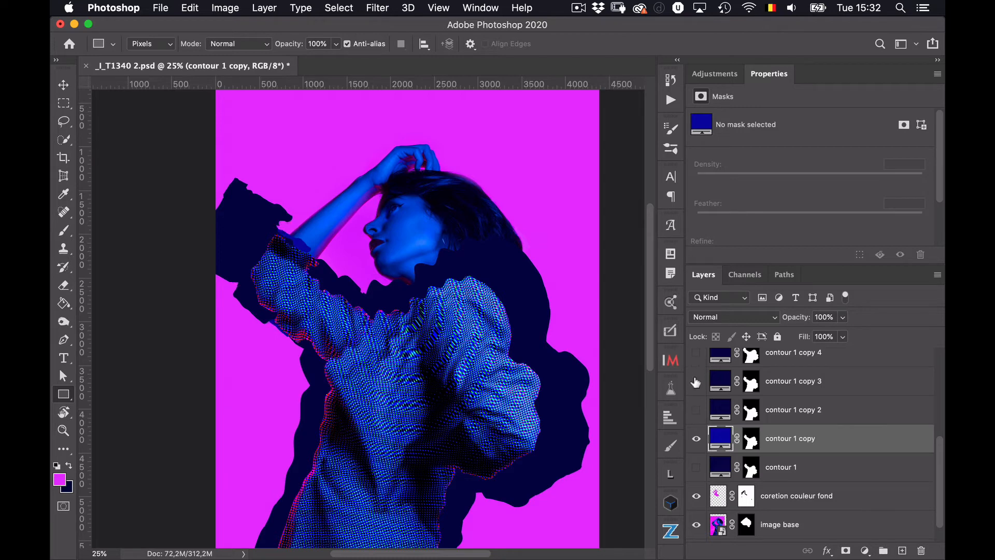
{"action": "scroll", "coordinate": [695, 373], "scroll_direction": "up", "scroll_amount": 2}
{"action": "left_click", "coordinate": [695, 364]}
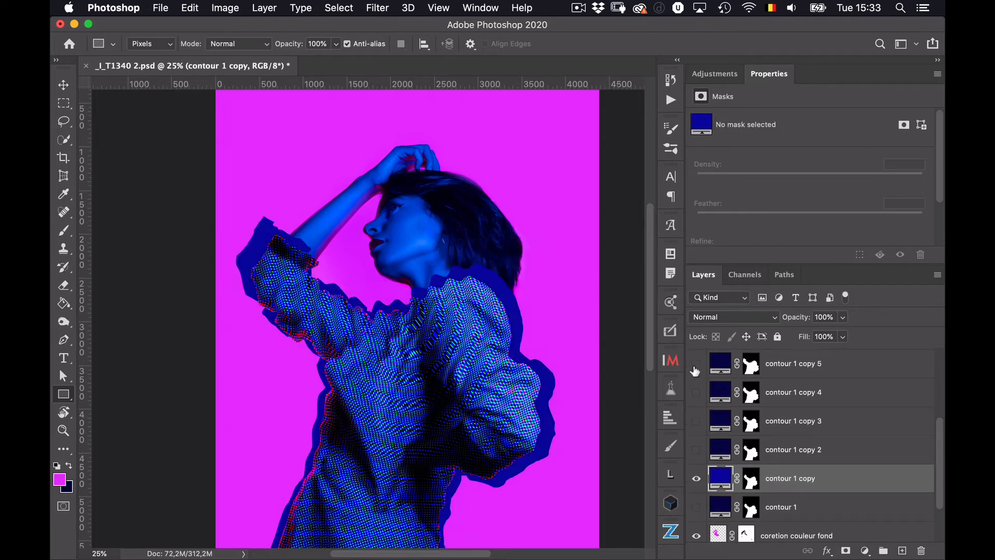
{"action": "scroll", "coordinate": [695, 372], "scroll_direction": "up", "scroll_amount": 1}
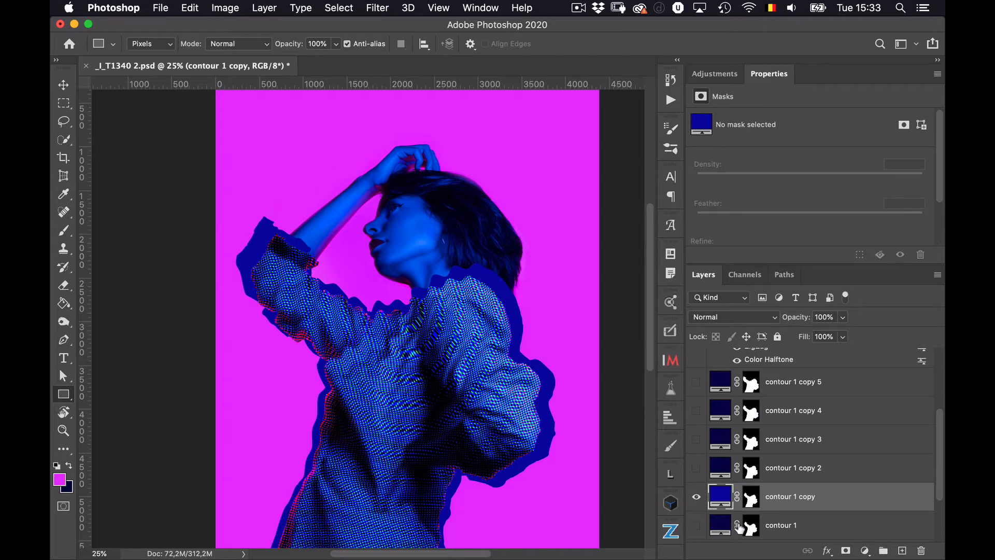
{"action": "left_click", "coordinate": [696, 497]}
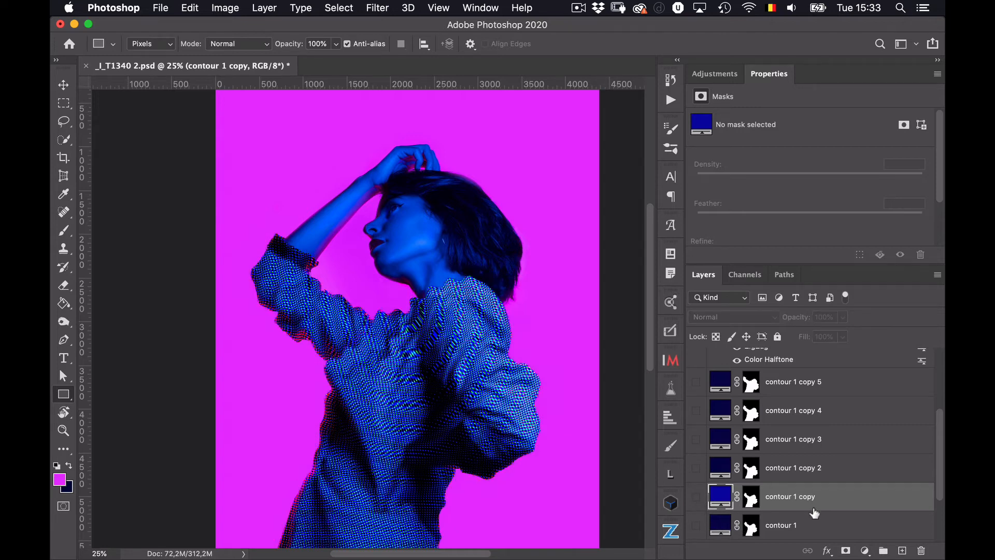
- Reverse the stacking order of the contour layers so contour 1 is uppermost, followed by its copies down to contour 1 copy 5
{"action": "scroll", "coordinate": [814, 513], "scroll_direction": "down", "scroll_amount": 2}
{"action": "scroll", "coordinate": [814, 513], "scroll_direction": "up", "scroll_amount": 2}
{"action": "left_click", "coordinate": [813, 525]}
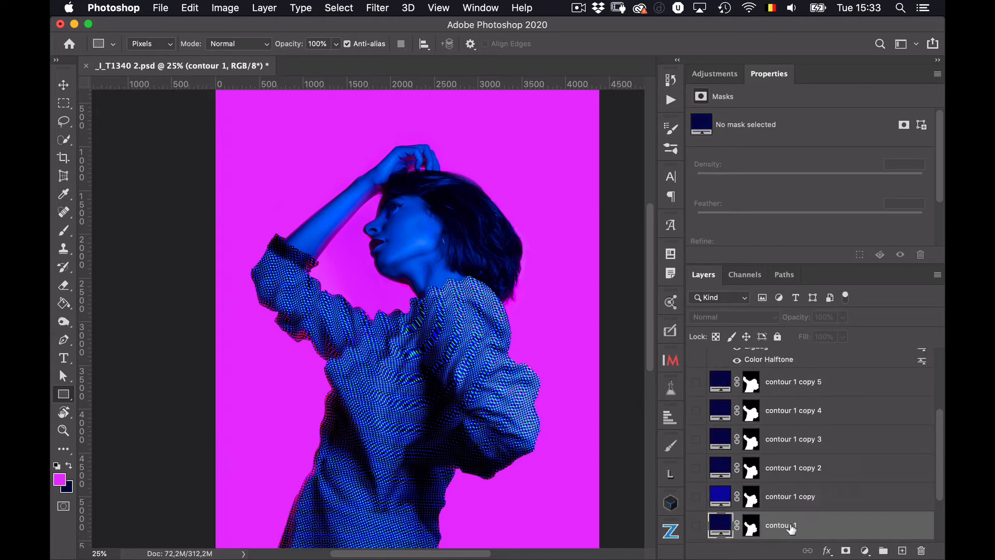
{"action": "left_click_drag", "start_coordinate": [797, 527], "coordinate": [817, 375]}
{"action": "left_click_drag", "start_coordinate": [822, 534], "coordinate": [826, 400]}
{"action": "left_click_drag", "start_coordinate": [835, 525], "coordinate": [840, 428]}
{"action": "left_click_drag", "start_coordinate": [843, 529], "coordinate": [845, 466]}
{"action": "left_click_drag", "start_coordinate": [847, 524], "coordinate": [847, 497]}
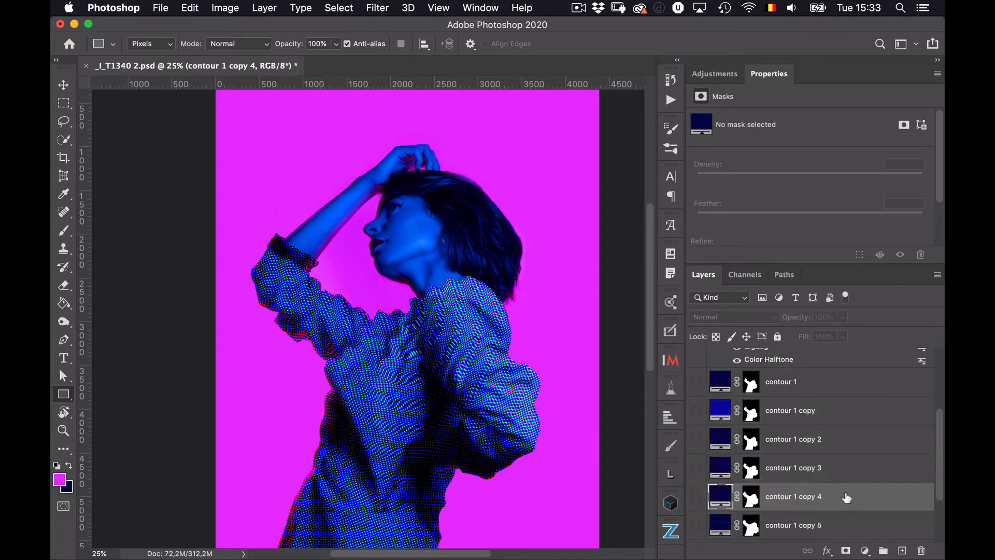
- Show contour 1 and contour 1 copy, and set the fill color of contour 1 copy to 42% brightness (#04046b)
{"action": "left_click", "coordinate": [696, 382]}
{"action": "left_click", "coordinate": [697, 410]}
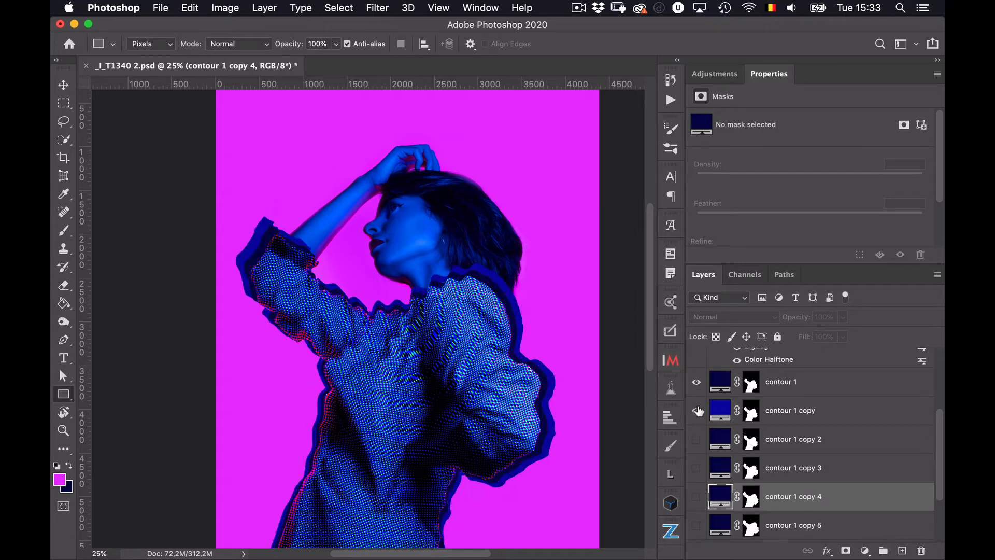
{"action": "double_click", "coordinate": [718, 411]}
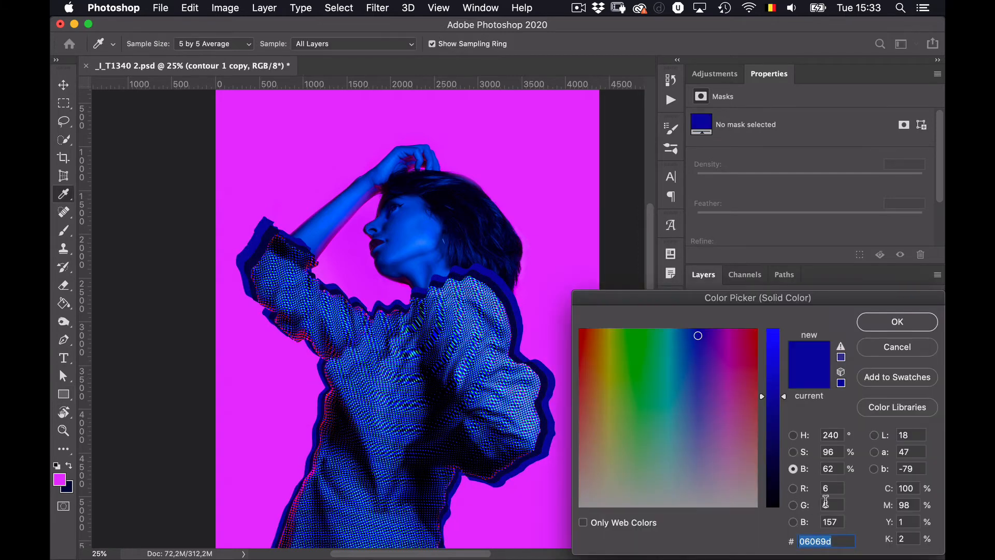
{"action": "left_click", "coordinate": [775, 478]}
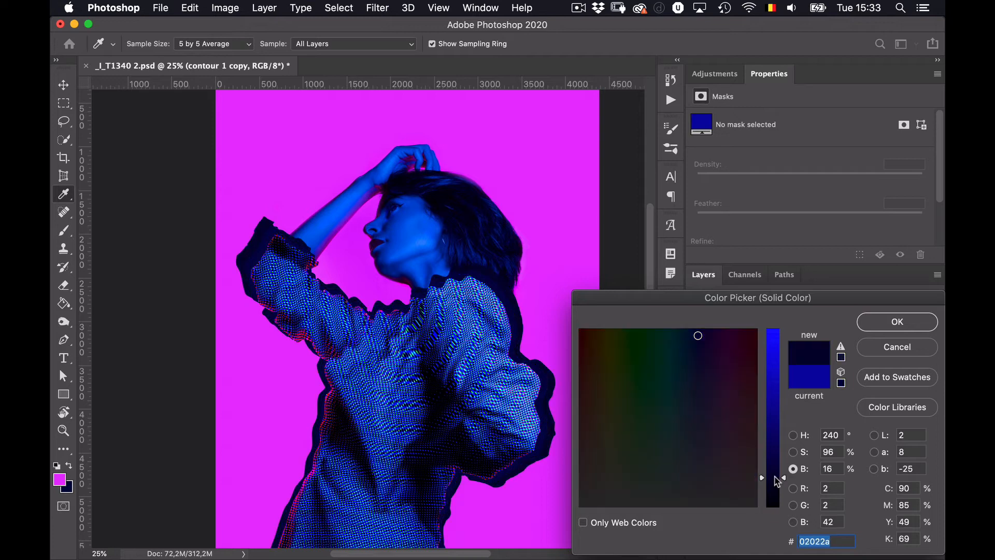
{"action": "left_click_drag", "start_coordinate": [776, 481], "coordinate": [776, 449]}
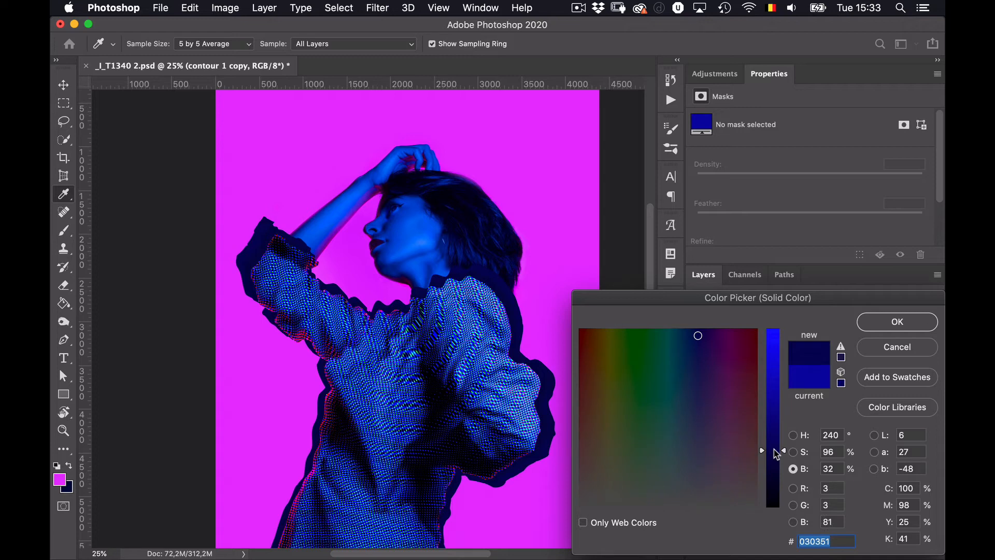
{"action": "left_click_drag", "start_coordinate": [775, 451], "coordinate": [781, 432]}
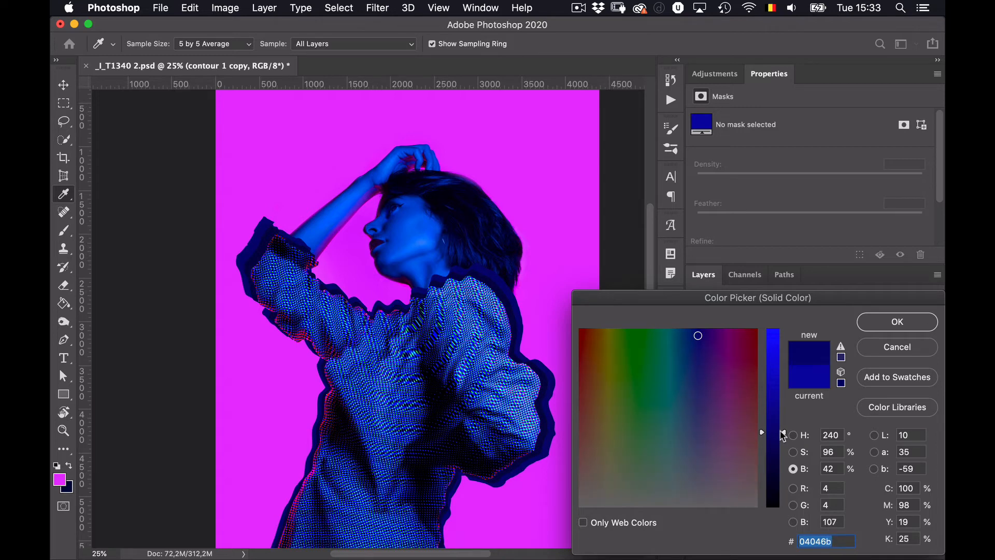
{"action": "left_click", "coordinate": [910, 326]}
- Show contour 1 copy 2 and set its fill color to 60% brightness (#06069a)
{"action": "left_click", "coordinate": [696, 439]}
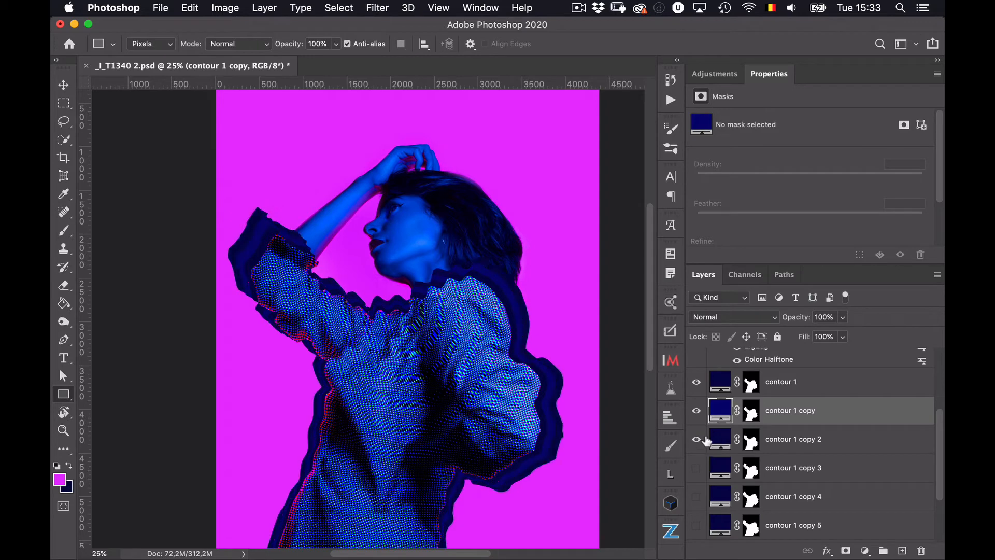
{"action": "left_click", "coordinate": [710, 441]}
{"action": "double_click", "coordinate": [716, 445]}
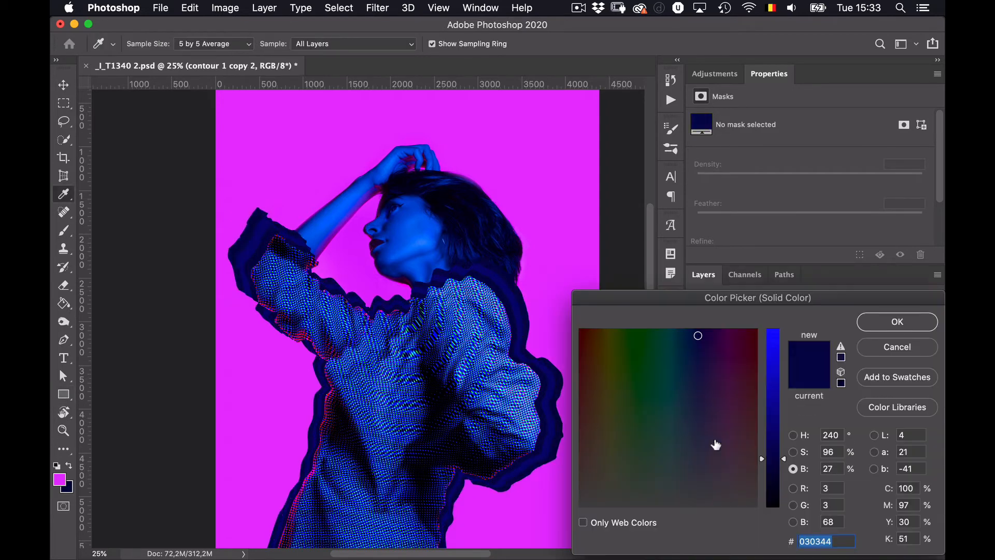
{"action": "left_click_drag", "start_coordinate": [783, 458], "coordinate": [784, 403]}
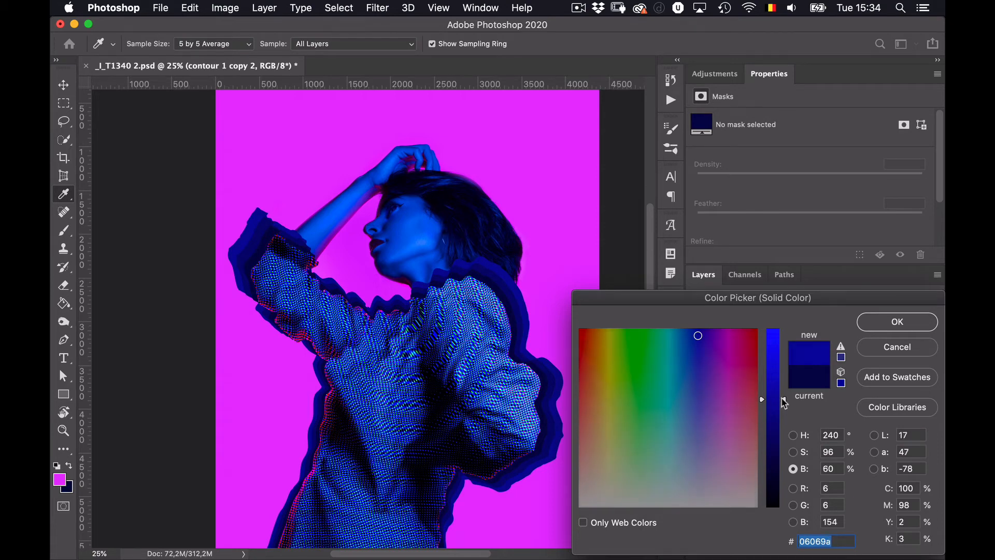
{"action": "left_click", "coordinate": [919, 333]}
- Show contour 1 copy 3 and set its fill color to 77% brightness (#0808c4)
{"action": "left_click", "coordinate": [696, 468]}
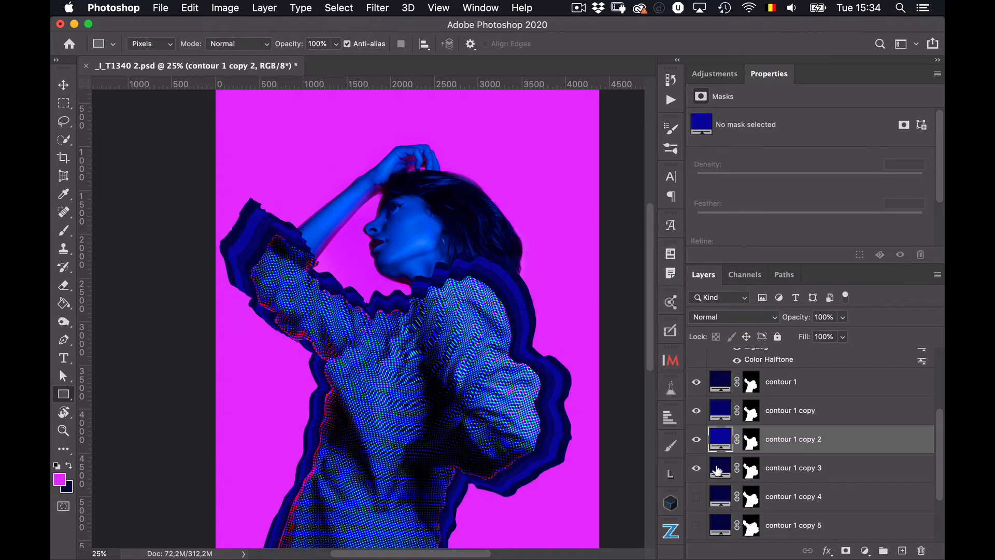
{"action": "double_click", "coordinate": [721, 468]}
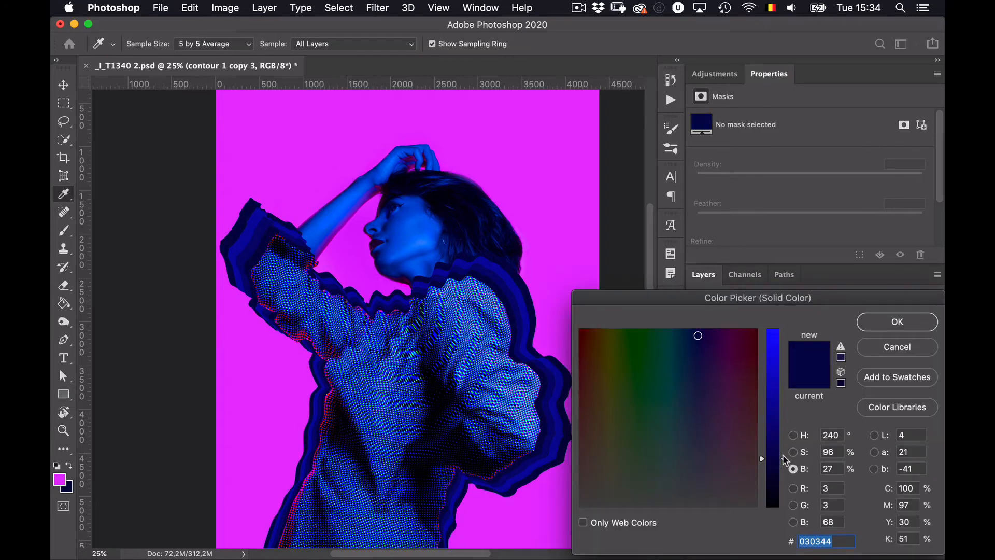
{"action": "left_click_drag", "start_coordinate": [785, 459], "coordinate": [783, 374]}
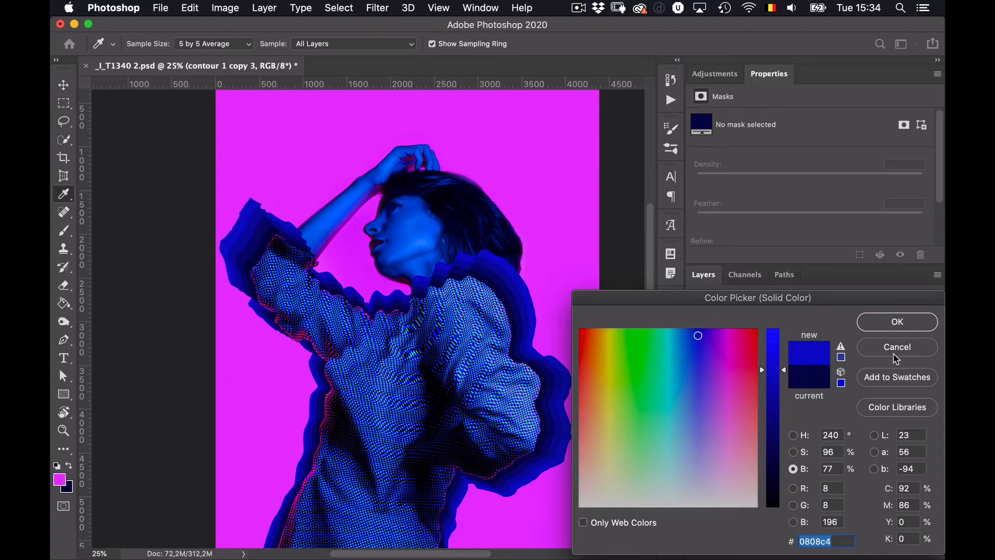
{"action": "left_click", "coordinate": [912, 322]}
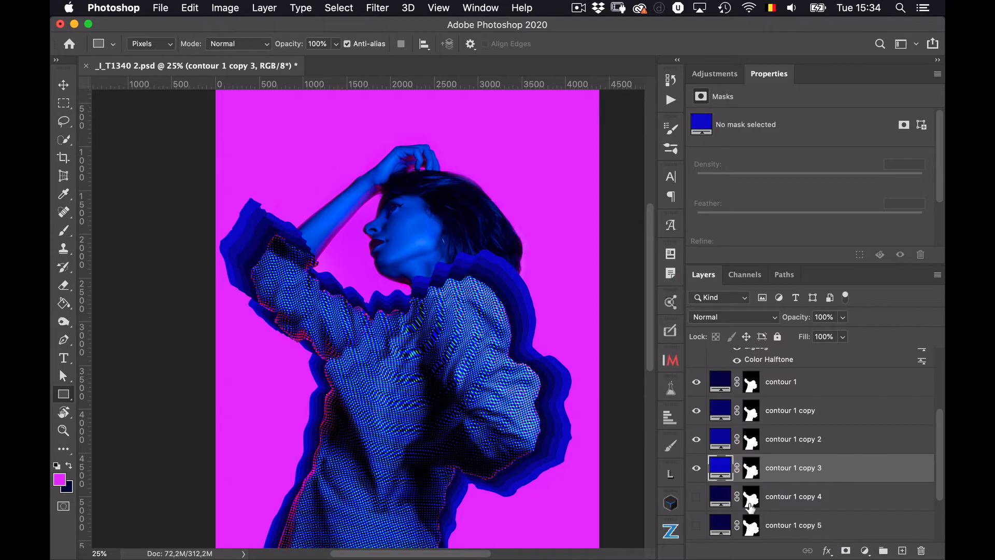
- Show contour 1 copy 4 and set its fill color to 92% brightness (#0909eb)
{"action": "left_click", "coordinate": [697, 497]}
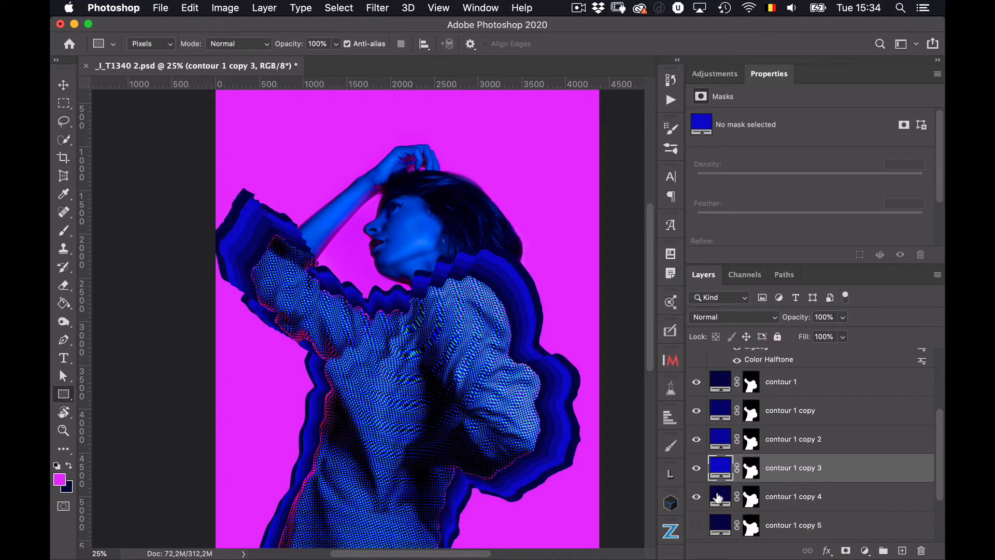
{"action": "double_click", "coordinate": [722, 499]}
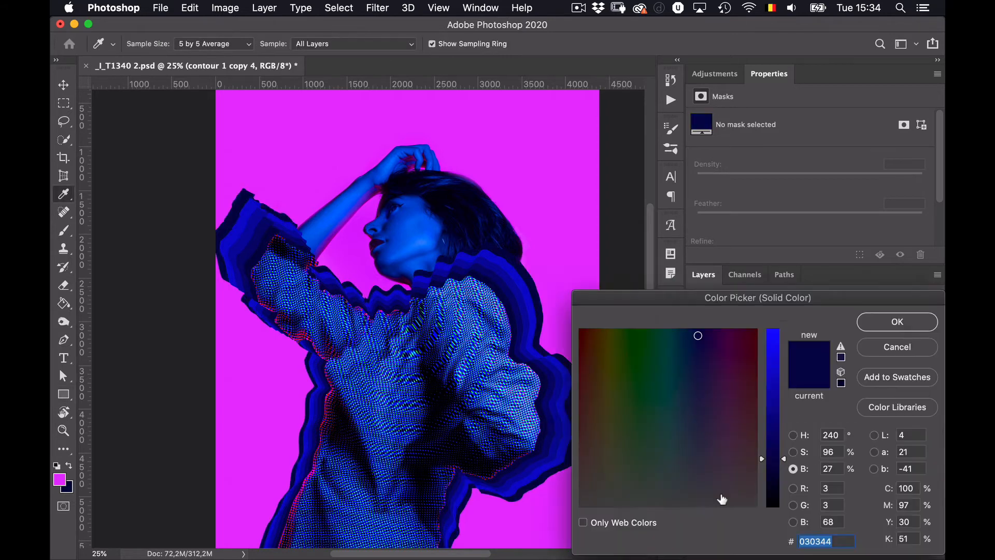
{"action": "left_click", "coordinate": [778, 388]}
{"action": "left_click_drag", "start_coordinate": [778, 388], "coordinate": [779, 346]}
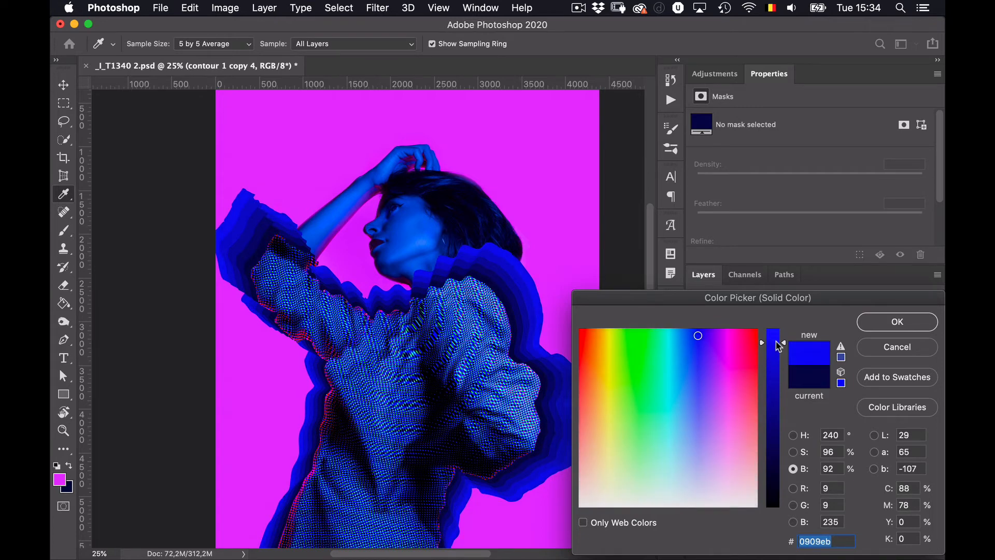
{"action": "left_click", "coordinate": [872, 322]}
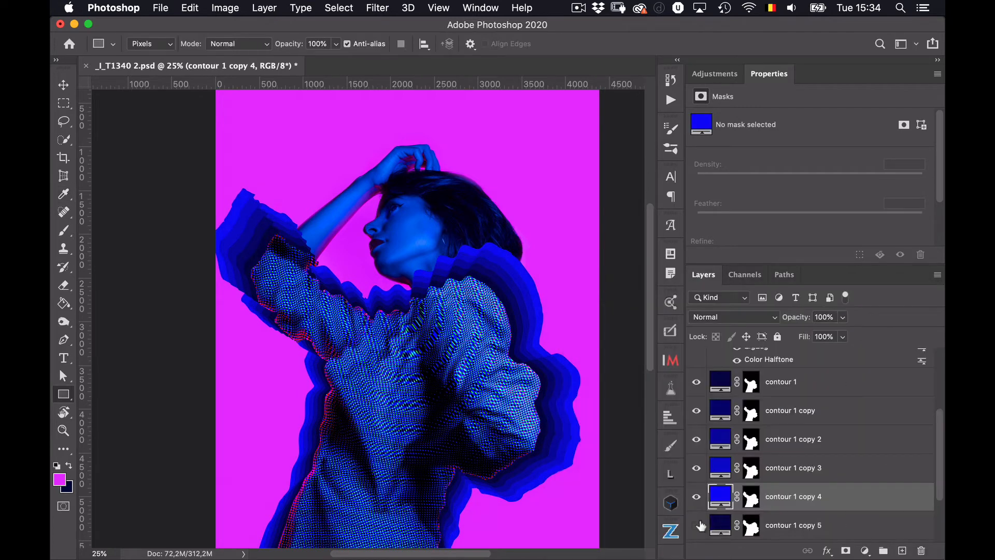
- Show contour 1 copy 5 and set its fill color to 100% brightness (#0a0aff)
{"action": "left_click", "coordinate": [717, 525]}
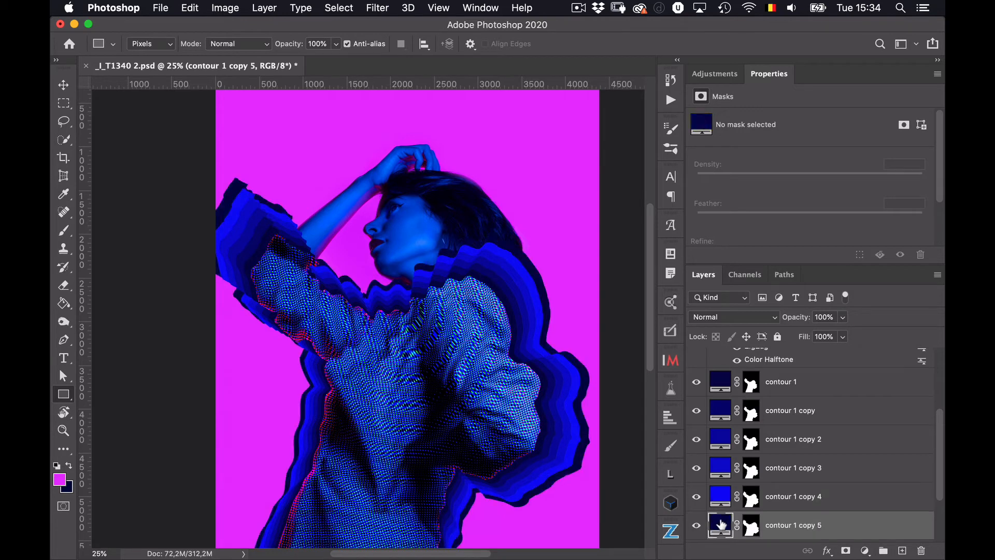
{"action": "double_click", "coordinate": [722, 523]}
{"action": "left_click_drag", "start_coordinate": [780, 360], "coordinate": [779, 320]}
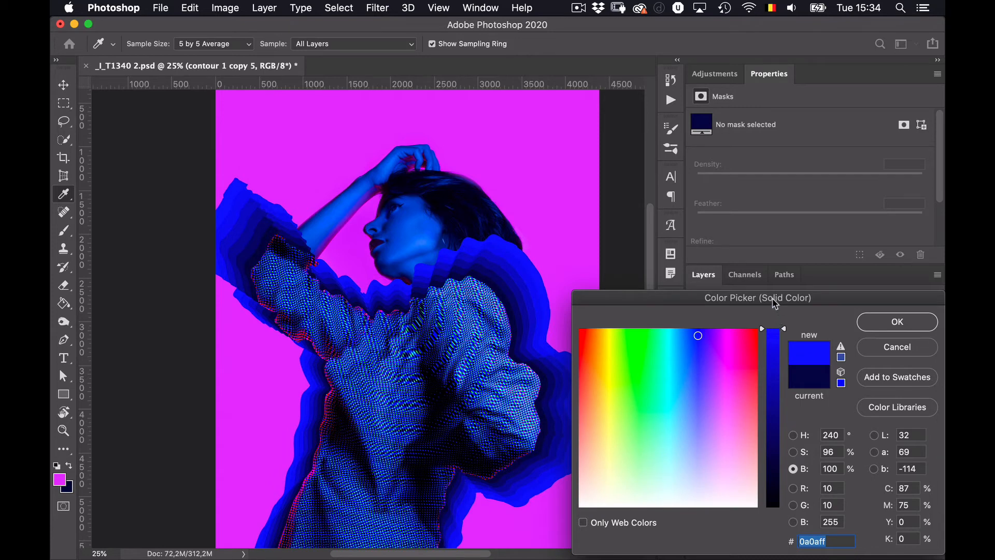
{"action": "left_click", "coordinate": [874, 324]}
- Darken the fill color of contour 1 copy 4 slightly to 89% brightness (#0909e4)
{"action": "left_click", "coordinate": [724, 496]}
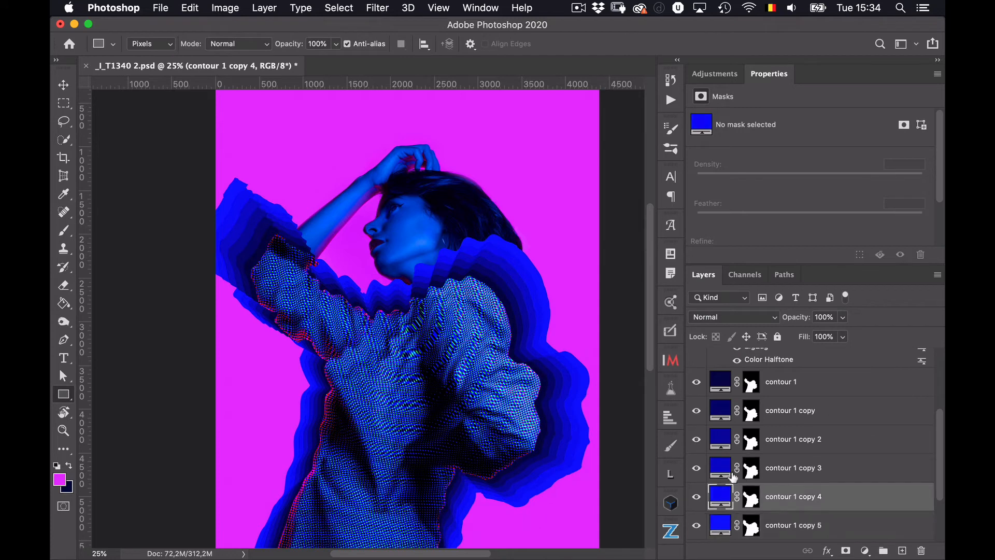
{"action": "double_click", "coordinate": [723, 495]}
{"action": "left_click_drag", "start_coordinate": [783, 341], "coordinate": [786, 351]}
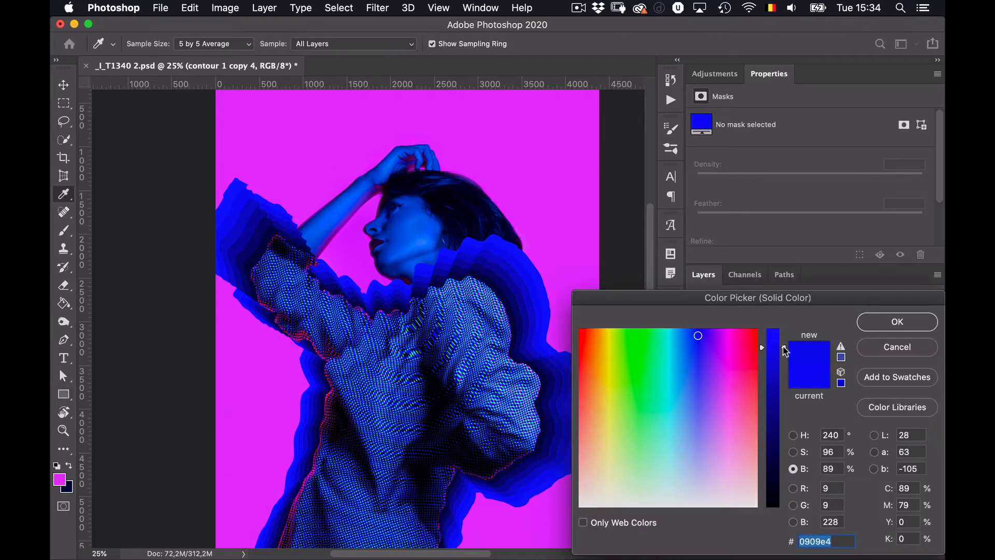
{"action": "left_click", "coordinate": [906, 321]}
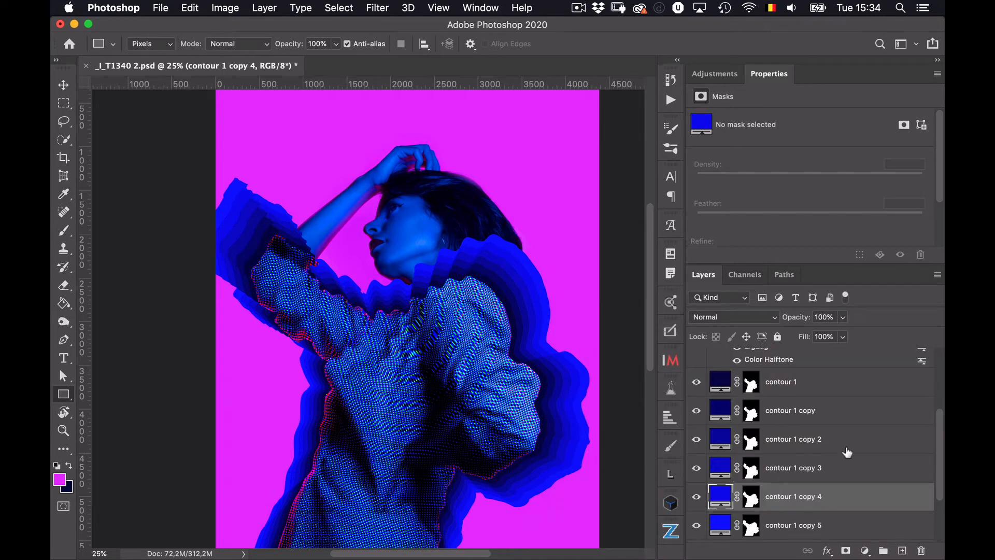
- Group the six contour layers, from contour 1 through contour 1 copy 5
{"action": "scroll", "coordinate": [867, 407], "scroll_direction": "up", "scroll_amount": 3}
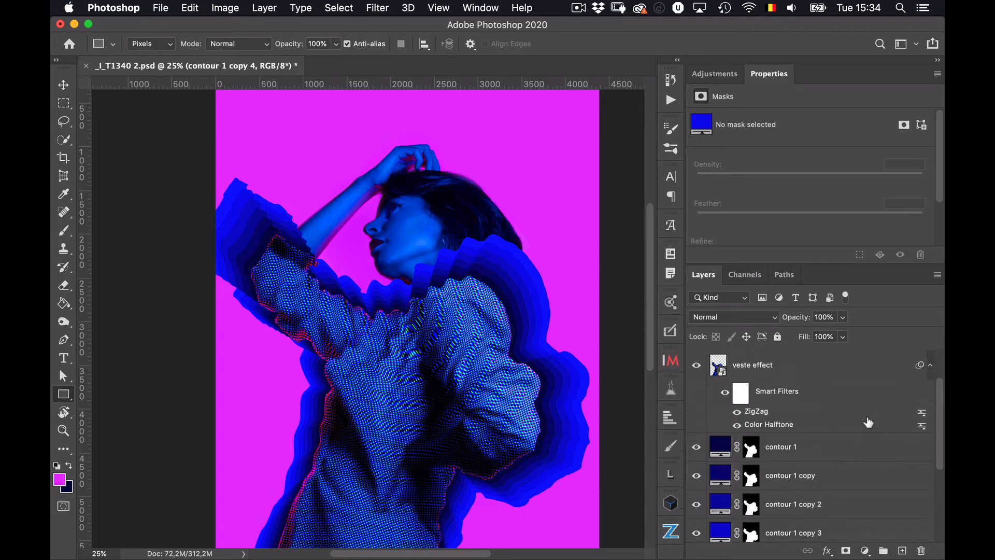
{"action": "left_click", "coordinate": [865, 447]}
{"action": "scroll", "coordinate": [866, 461], "scroll_direction": "down", "scroll_amount": 3}
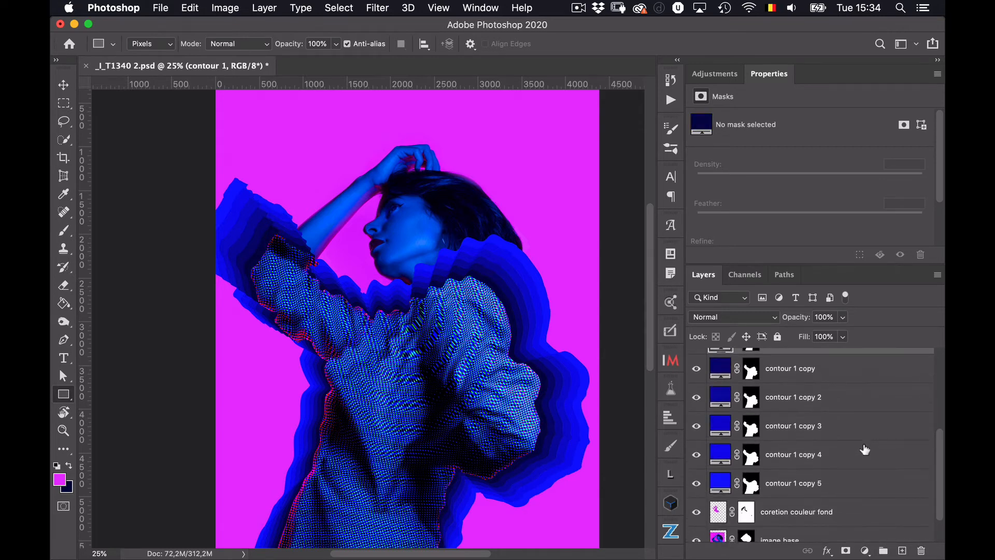
{"action": "left_click", "coordinate": [867, 482], "text": "shift"}
{"action": "key", "text": "super+g"}
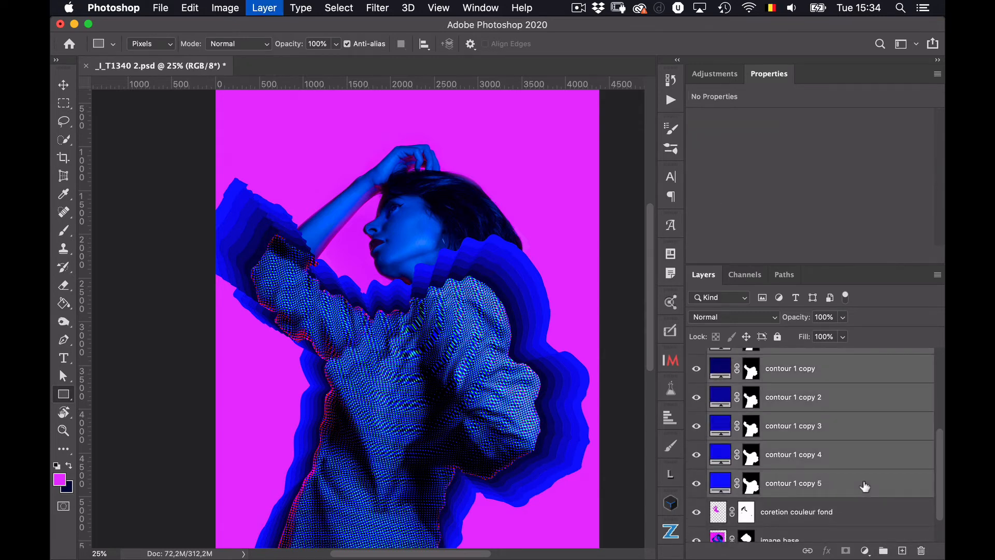
- Compare the portrait with and without the grouped contours by switching the group's visibility off and on
{"action": "left_click", "coordinate": [697, 446]}
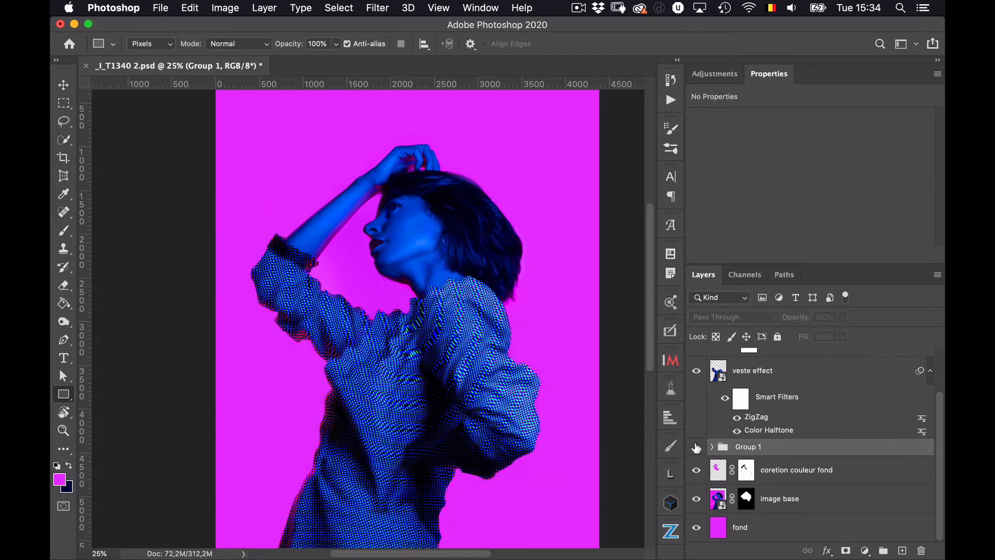
{"action": "left_click", "coordinate": [696, 446]}
{"action": "left_click", "coordinate": [696, 446]}
{"action": "left_click", "coordinate": [696, 447]}
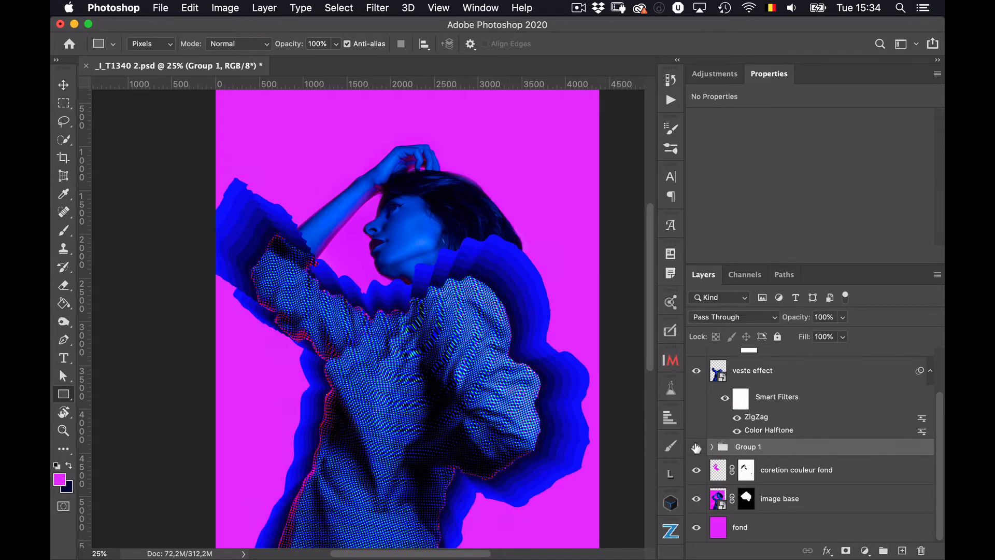
{"action": "left_click", "coordinate": [579, 8]}
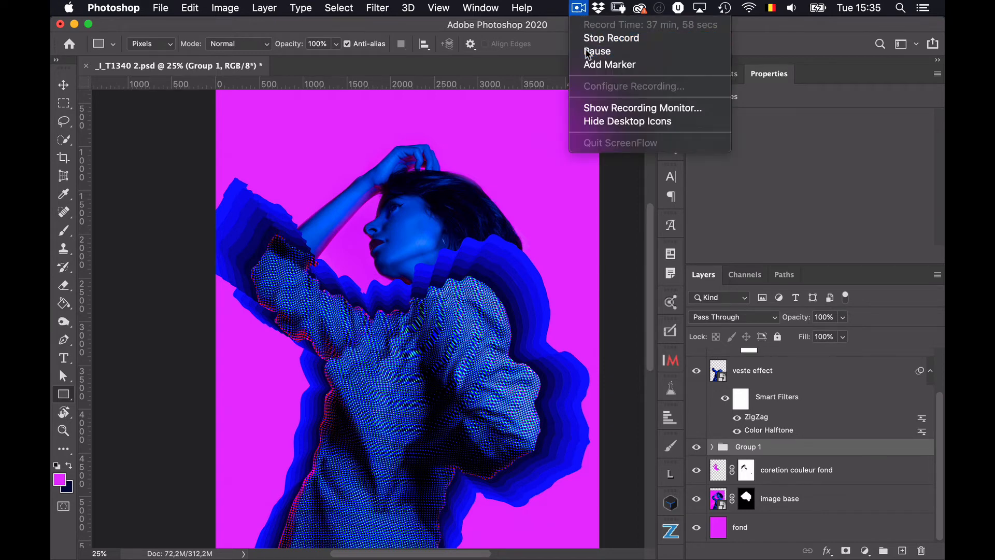
{"action": "left_click", "coordinate": [586, 42]}
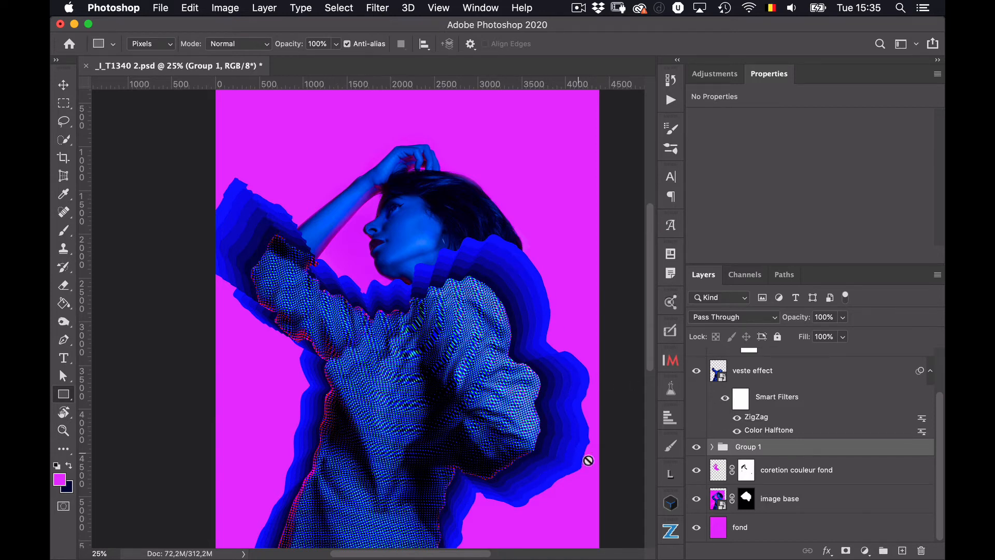
- Expand the contour group and enable a Drop Shadow effect on the contour 1 layer, showing its settings
{"action": "left_click", "coordinate": [712, 448]}
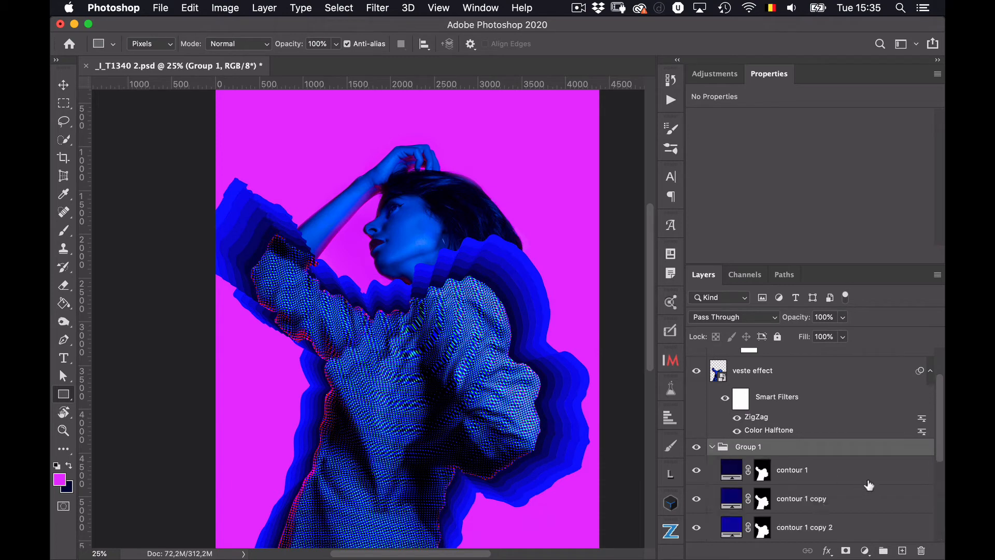
{"action": "scroll", "coordinate": [867, 480], "scroll_direction": "down", "scroll_amount": 2}
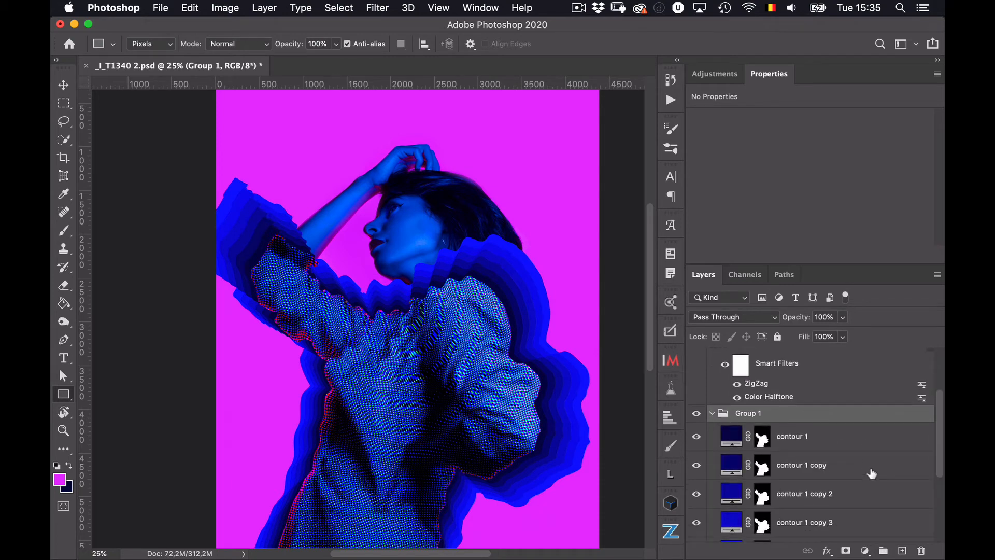
{"action": "double_click", "coordinate": [857, 446]}
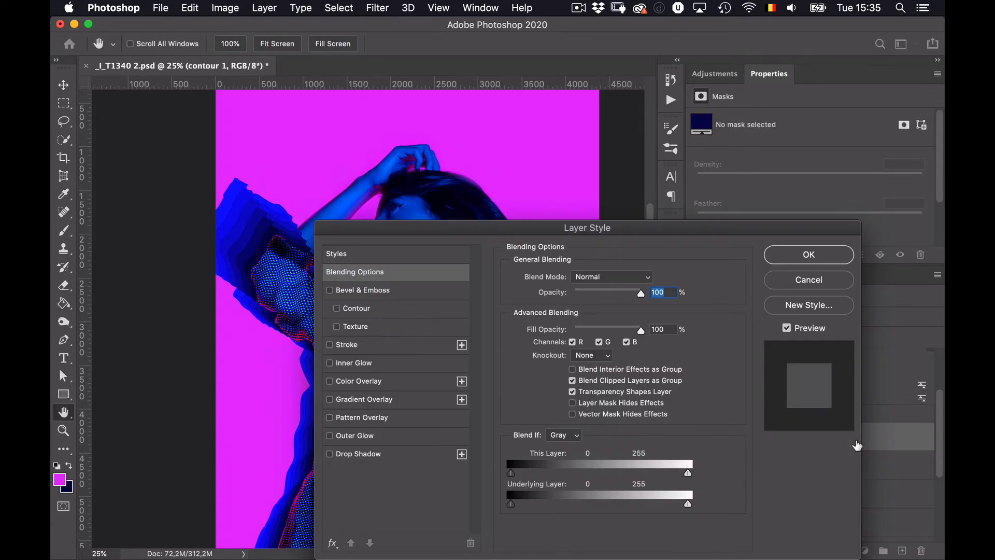
{"action": "left_click_drag", "start_coordinate": [639, 234], "coordinate": [897, 38]}
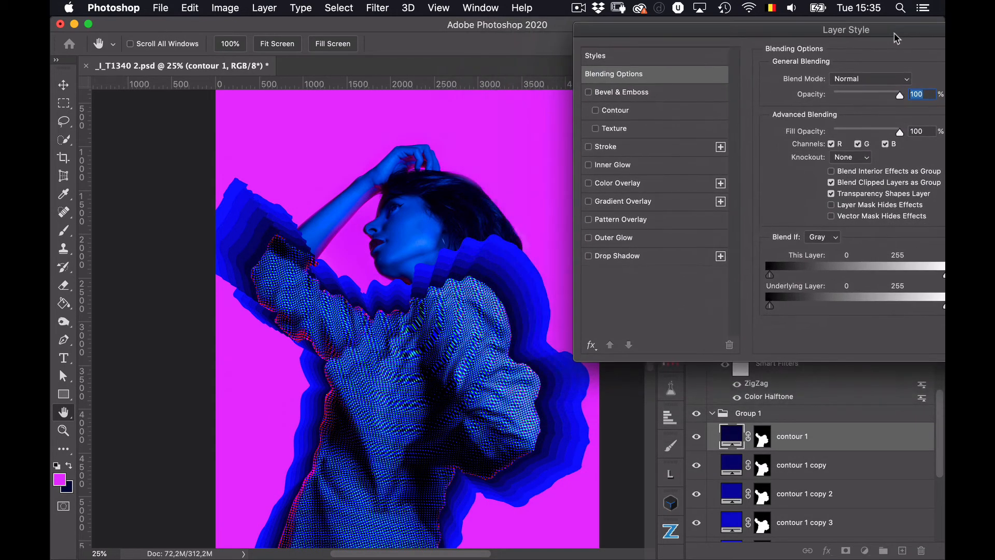
{"action": "left_click", "coordinate": [589, 256]}
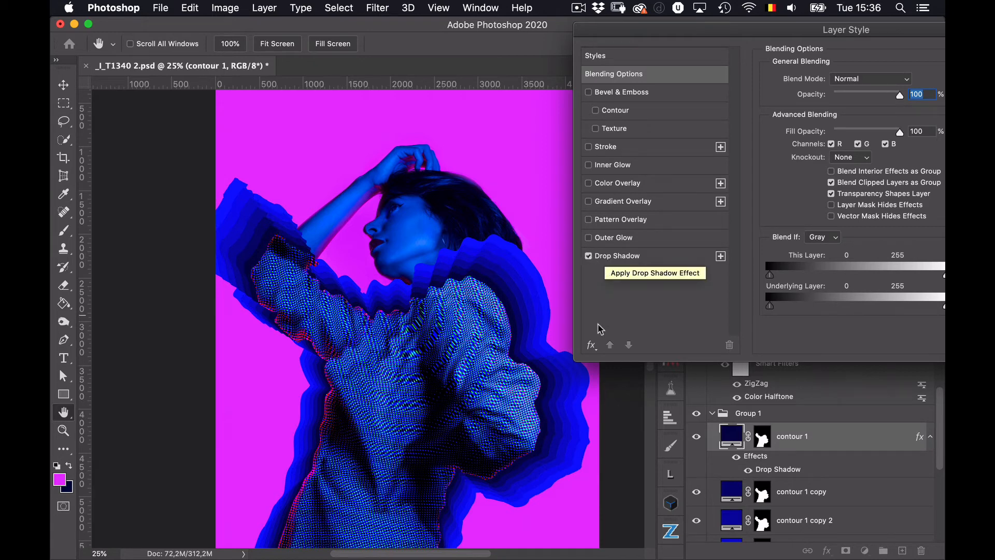
{"action": "left_click", "coordinate": [647, 258]}
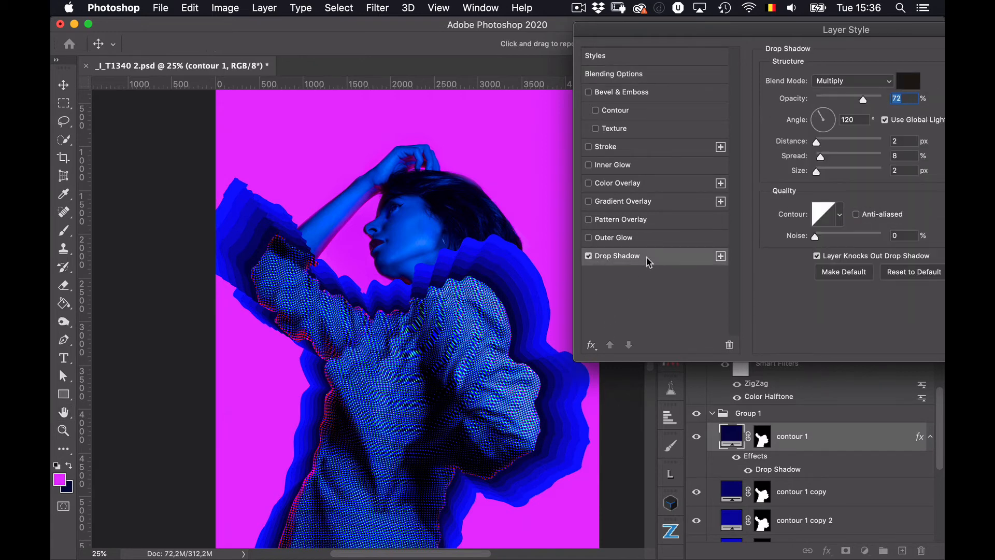
- Set contour 1's drop shadow color to magenta pink #c52483
{"action": "left_click", "coordinate": [908, 81]}
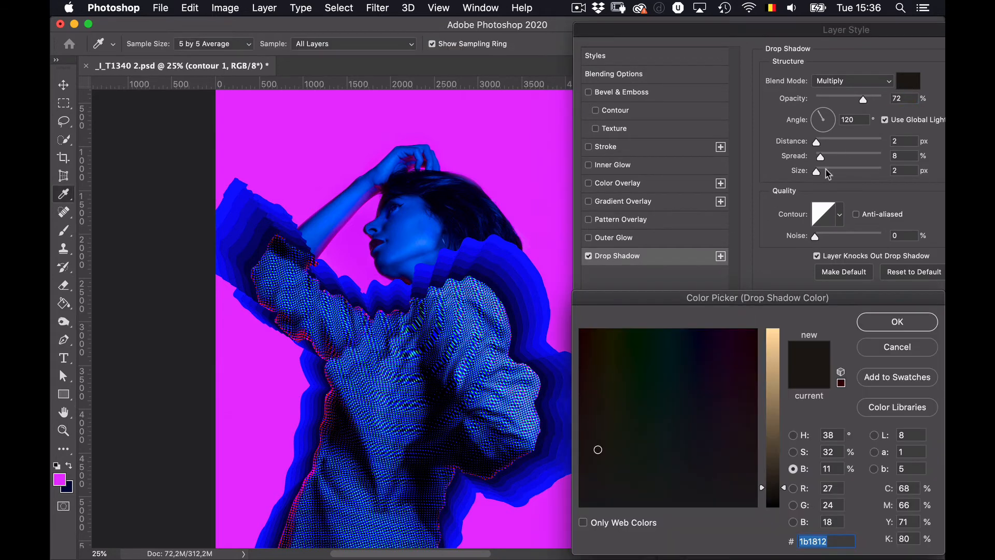
{"action": "left_click", "coordinate": [770, 369]}
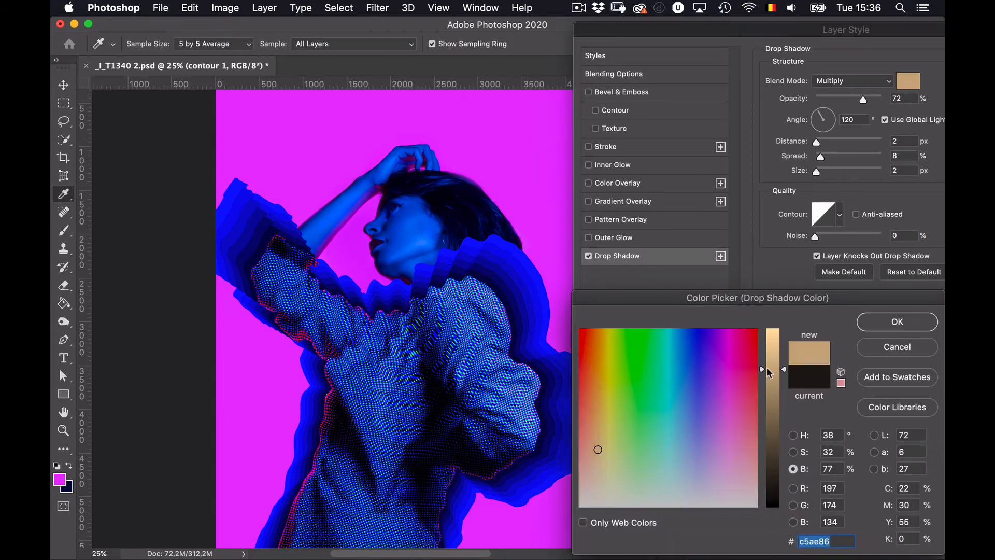
{"action": "left_click", "coordinate": [741, 360]}
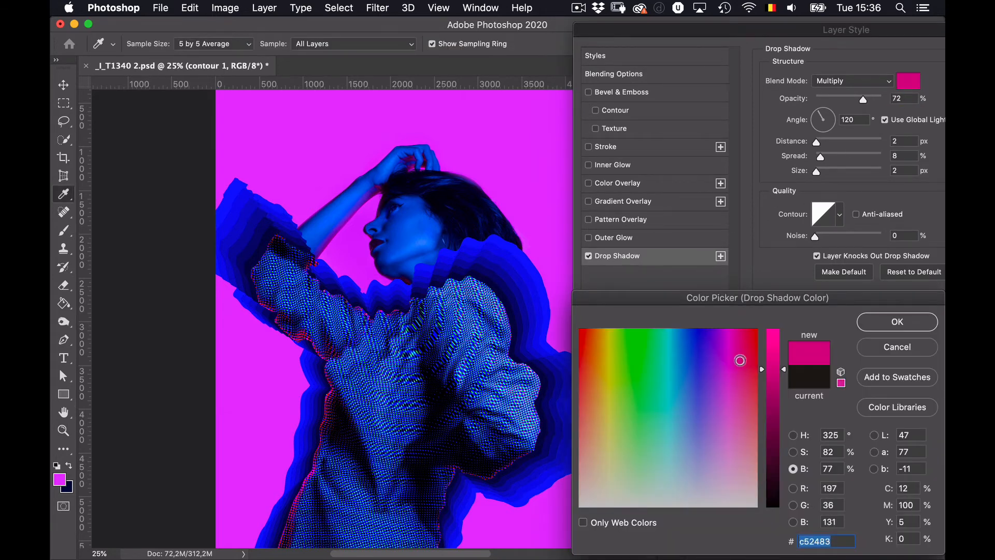
{"action": "left_click", "coordinate": [874, 321]}
- Try a shadow distance of 47 px with 39% spread and a larger size, comparing the effect on and off
{"action": "left_click", "coordinate": [831, 141]}
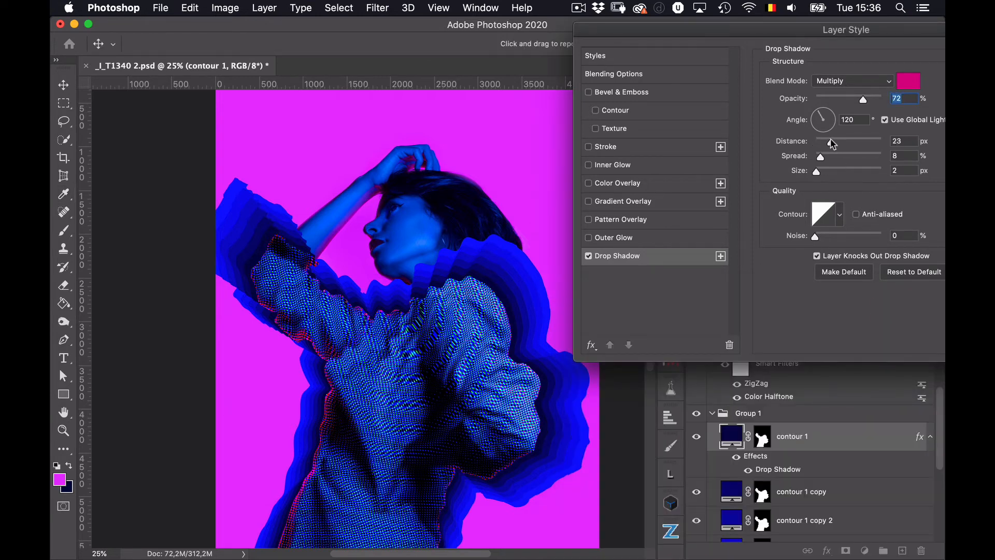
{"action": "left_click_drag", "start_coordinate": [831, 141], "coordinate": [848, 141]}
{"action": "left_click", "coordinate": [840, 155]}
{"action": "left_click", "coordinate": [833, 172]}
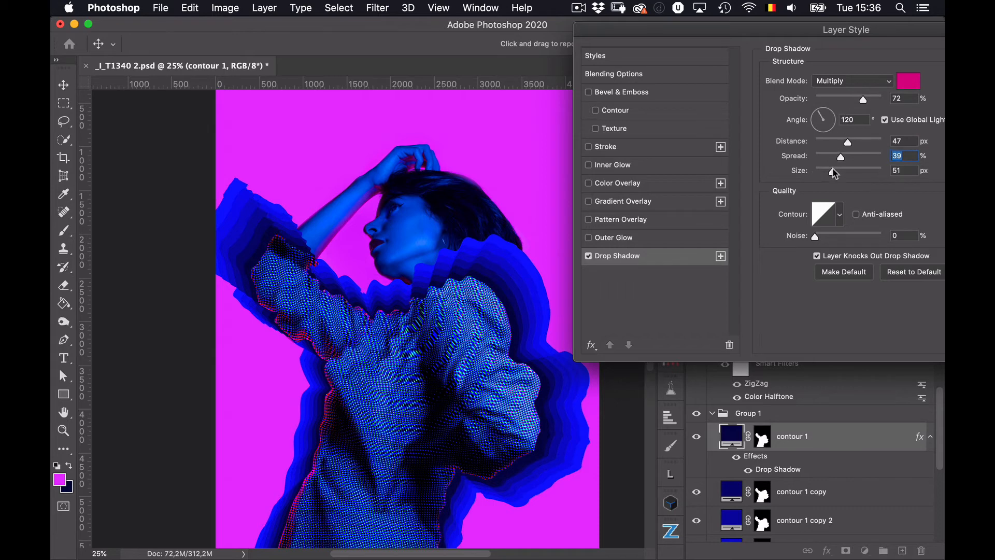
{"action": "left_click_drag", "start_coordinate": [833, 172], "coordinate": [865, 169]}
{"action": "left_click_drag", "start_coordinate": [865, 169], "coordinate": [830, 172]}
{"action": "left_click", "coordinate": [589, 256]}
{"action": "left_click", "coordinate": [589, 256]}
- Switch the shadow to Lighten blending with 0% spread, 18 px size and 31 px distance
{"action": "left_click", "coordinate": [837, 82]}
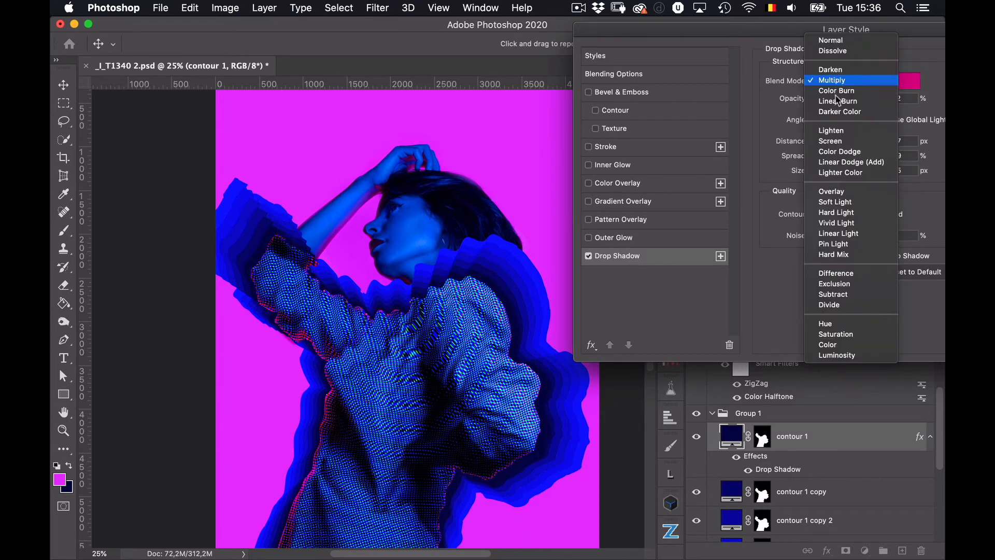
{"action": "left_click", "coordinate": [835, 133]}
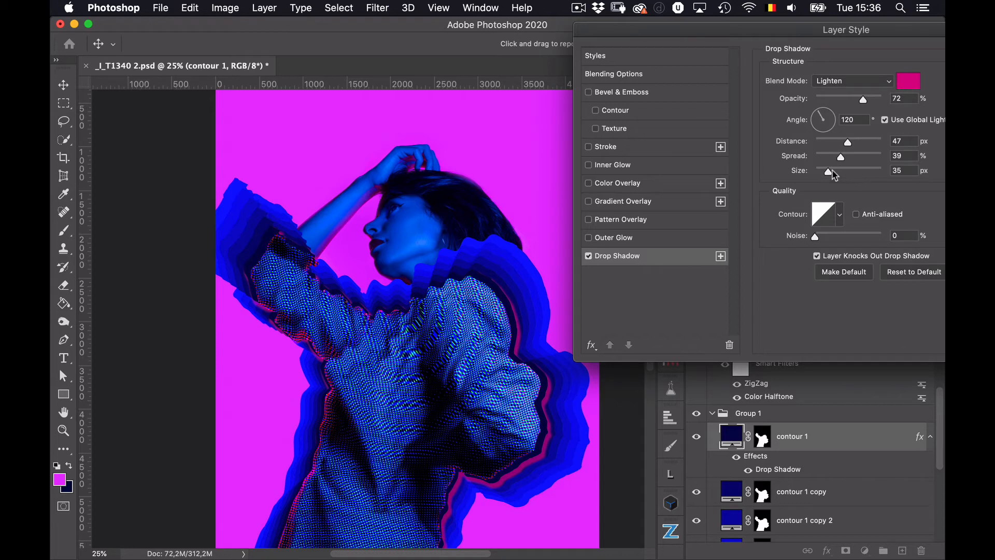
{"action": "left_click_drag", "start_coordinate": [838, 162], "coordinate": [824, 176]}
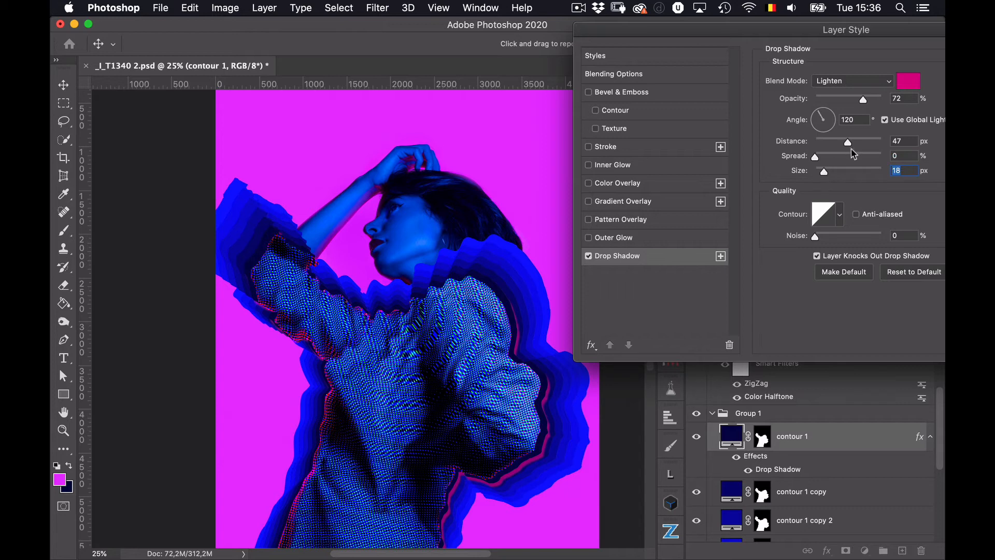
{"action": "left_click_drag", "start_coordinate": [847, 142], "coordinate": [803, 153]}
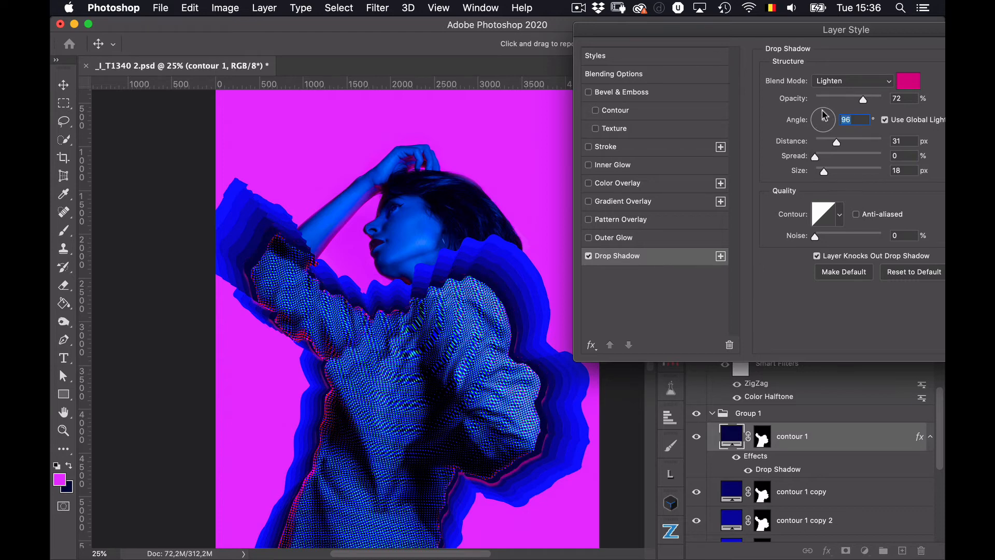
- Set the shadow's angle to 162°, distance to 29 px, size to 10 px and opacity to 57%
{"action": "mouse_move", "coordinate": [825, 115]}
{"action": "left_mouse_down"}
{"action": "mouse_move", "coordinate": [816, 110]}
{"action": "mouse_move", "coordinate": [820, 123]}
{"action": "left_mouse_up"}
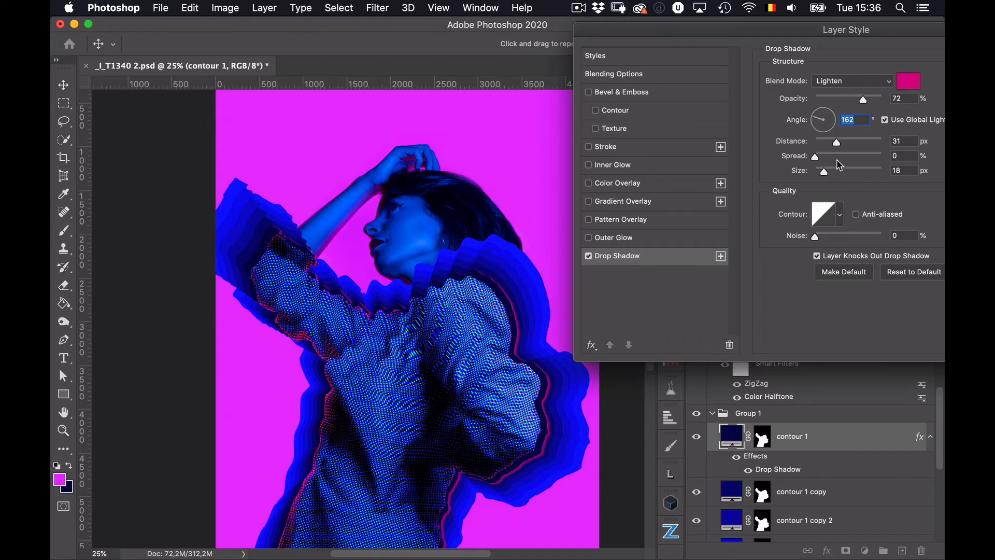
{"action": "left_click_drag", "start_coordinate": [836, 143], "coordinate": [766, 158]}
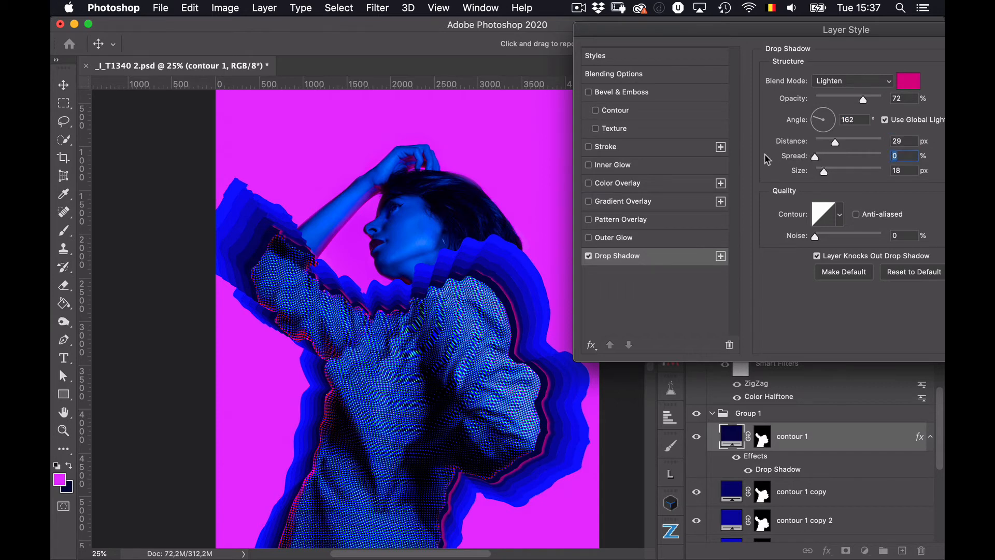
{"action": "left_click", "coordinate": [822, 174]}
{"action": "left_click_drag", "start_coordinate": [862, 100], "coordinate": [856, 107]}
- Set the drop shadow's blend mode to Multiply and apply the layer style to contour 1
{"action": "left_click", "coordinate": [874, 82]}
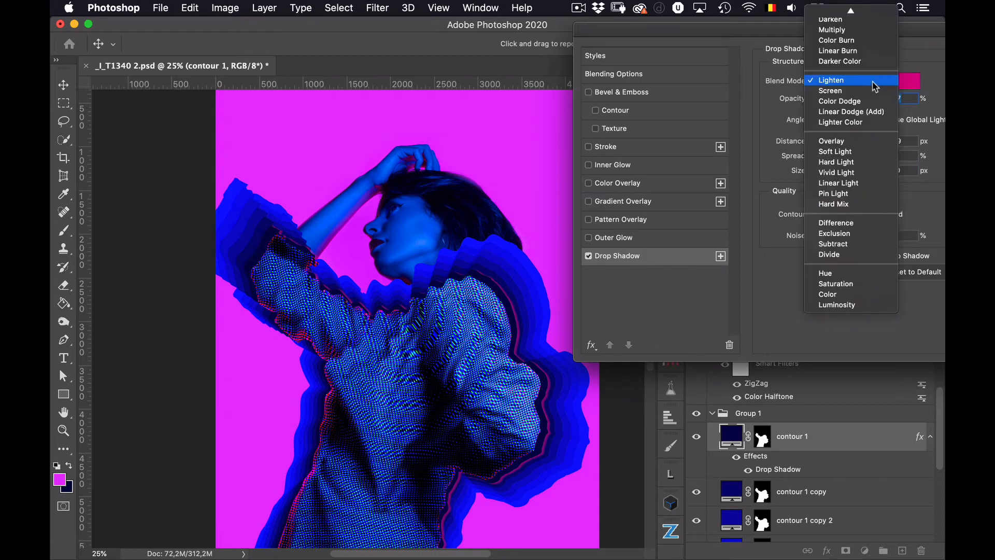
{"action": "left_click", "coordinate": [866, 31]}
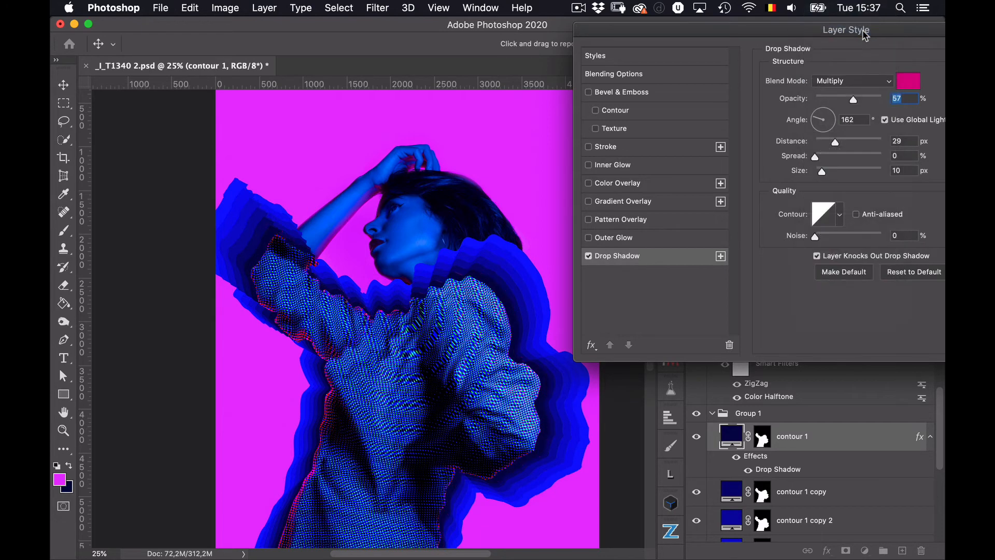
{"action": "left_click_drag", "start_coordinate": [904, 32], "coordinate": [747, 60]}
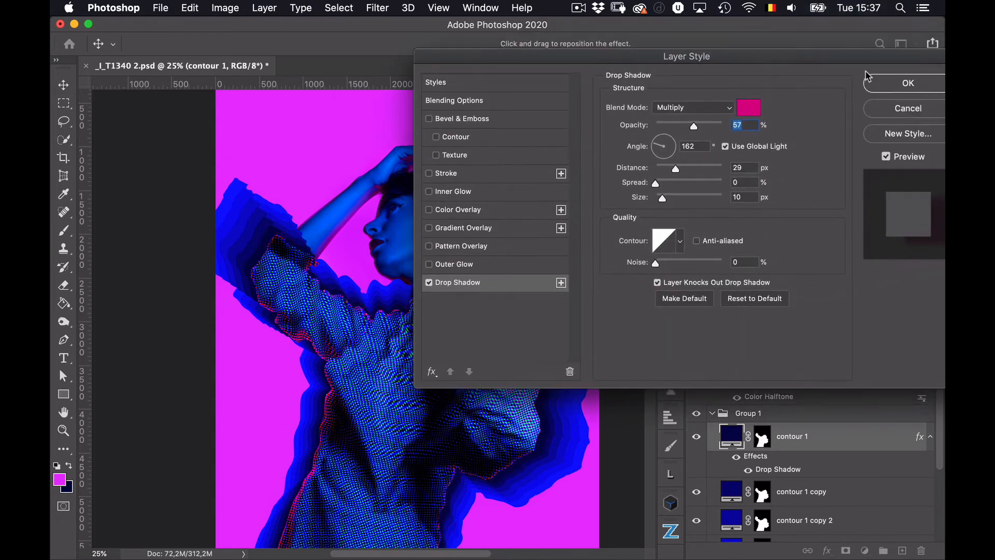
{"action": "left_click", "coordinate": [891, 86]}
- Copy contour 1's Drop Shadow effect to the contour 1 copy and contour 1 copy 2 layers
{"action": "scroll", "coordinate": [863, 421], "scroll_direction": "down", "scroll_amount": 2}
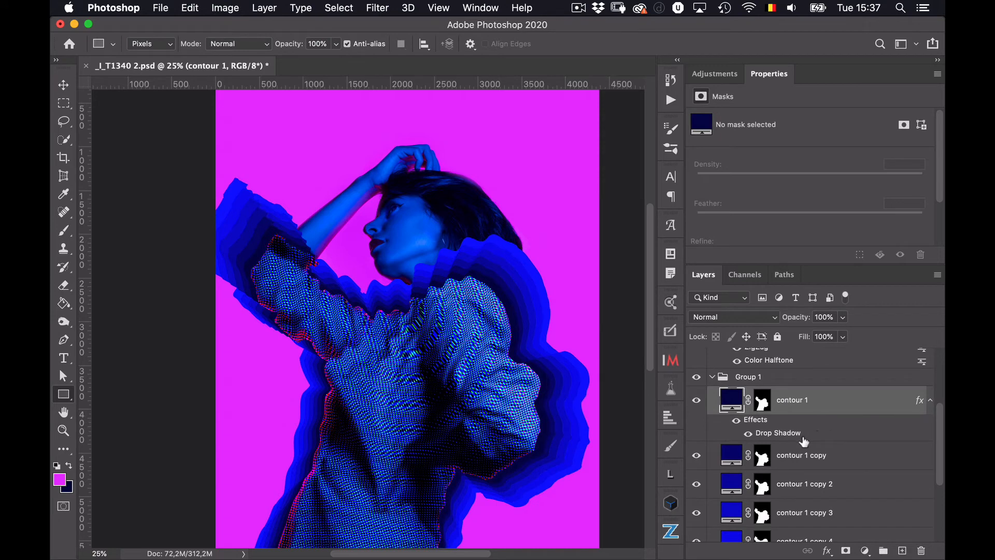
{"action": "scroll", "coordinate": [801, 439], "scroll_direction": "down", "scroll_amount": 1}
{"action": "scroll", "coordinate": [802, 439], "scroll_direction": "down", "scroll_amount": 1}
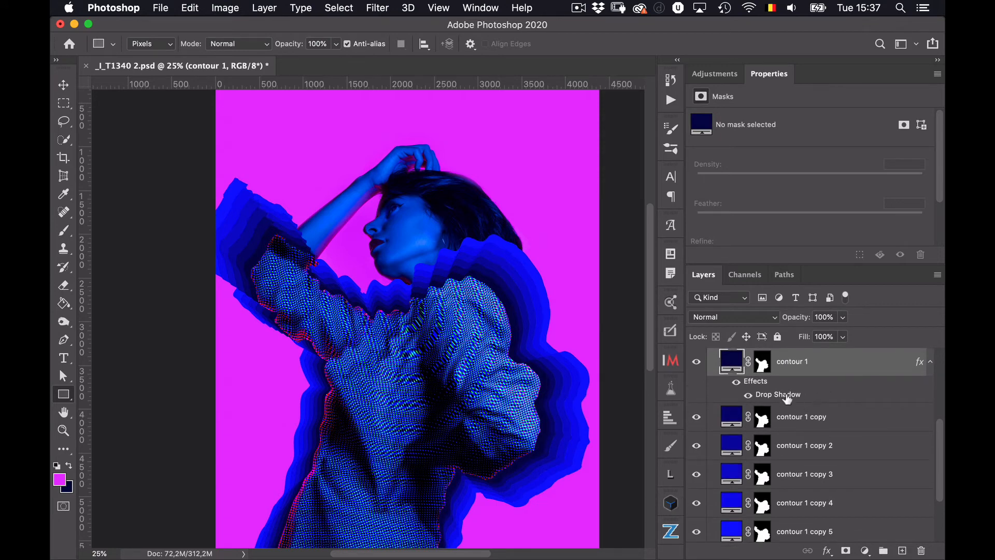
{"action": "left_click_drag", "start_coordinate": [788, 398], "coordinate": [849, 425]}
{"action": "scroll", "coordinate": [849, 425], "scroll_direction": "down", "scroll_amount": 3}
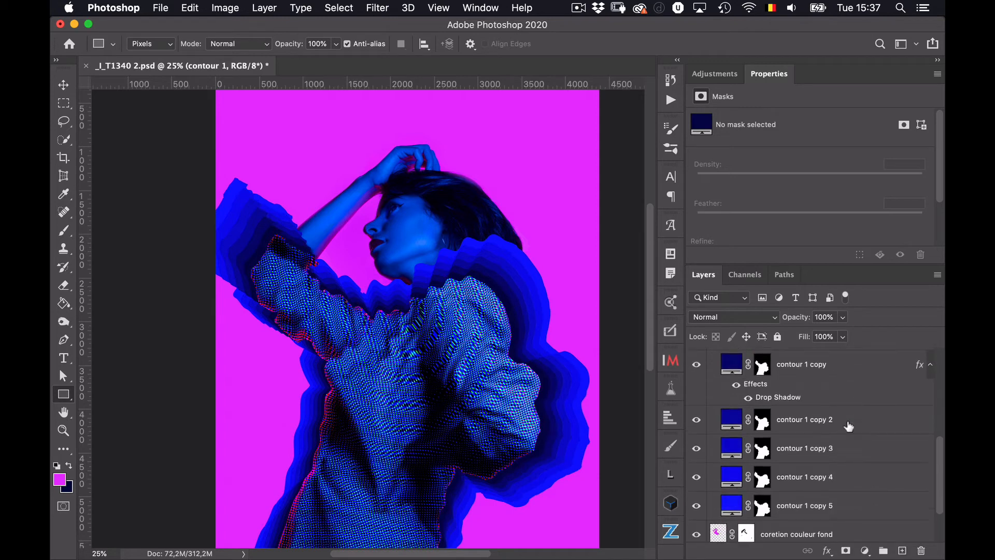
{"action": "left_click_drag", "start_coordinate": [792, 400], "coordinate": [850, 430]}
- Copy the same Drop Shadow effect to the contour 1 copy 3 and contour 1 copy 4 layers
{"action": "scroll", "coordinate": [850, 429], "scroll_direction": "down", "scroll_amount": 2}
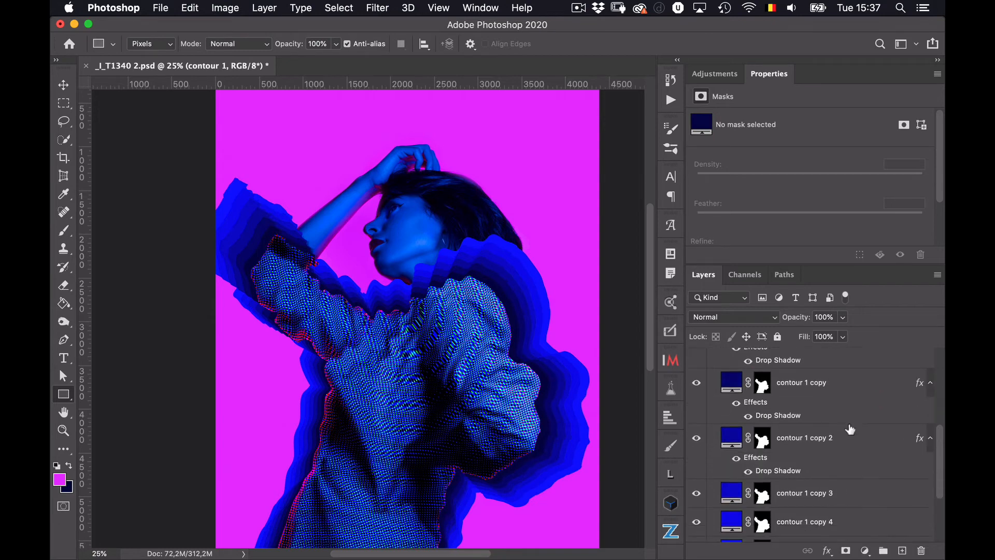
{"action": "scroll", "coordinate": [835, 467], "scroll_direction": "down", "scroll_amount": 2}
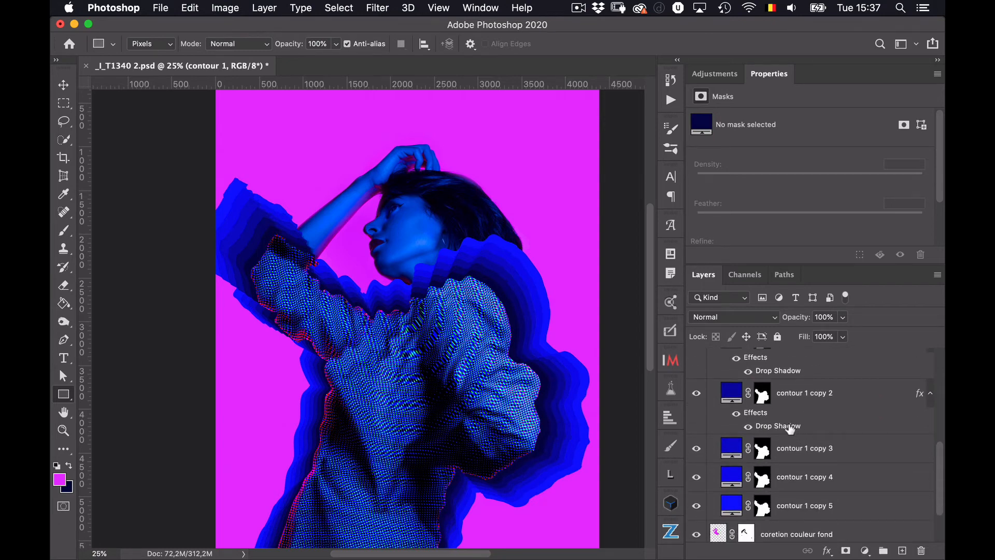
{"action": "left_click_drag", "start_coordinate": [795, 433], "coordinate": [859, 459]}
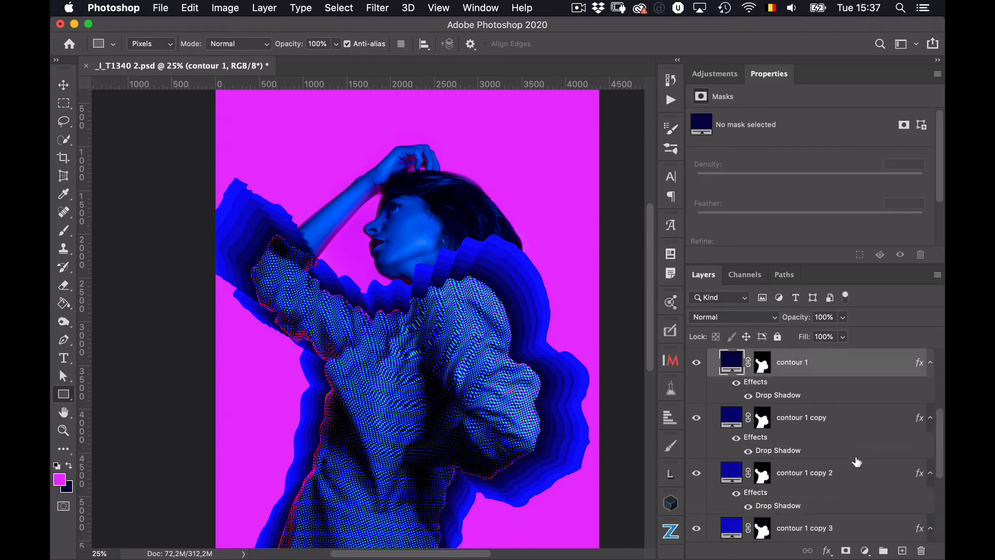
{"action": "scroll", "coordinate": [857, 462], "scroll_direction": "down", "scroll_amount": 5}
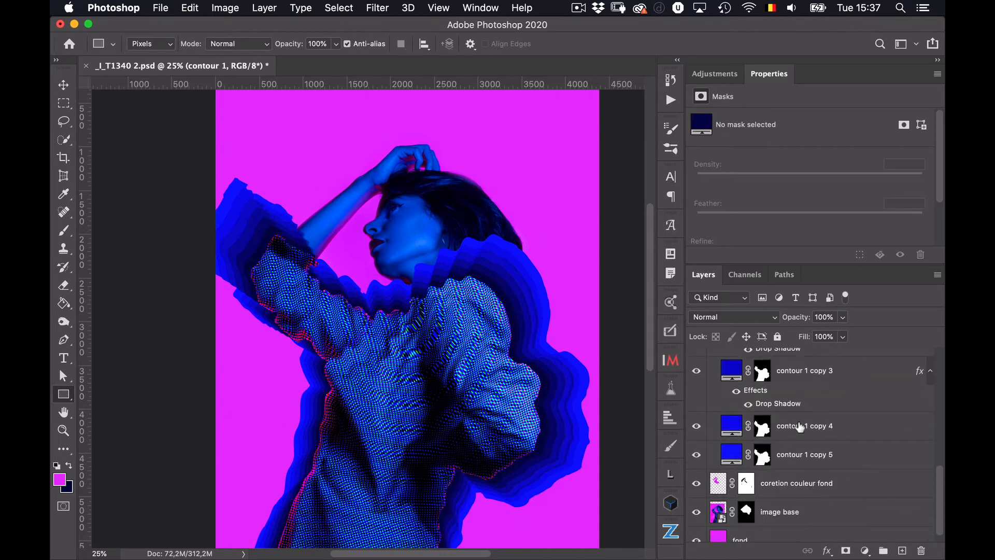
{"action": "left_click_drag", "start_coordinate": [780, 404], "coordinate": [854, 442]}
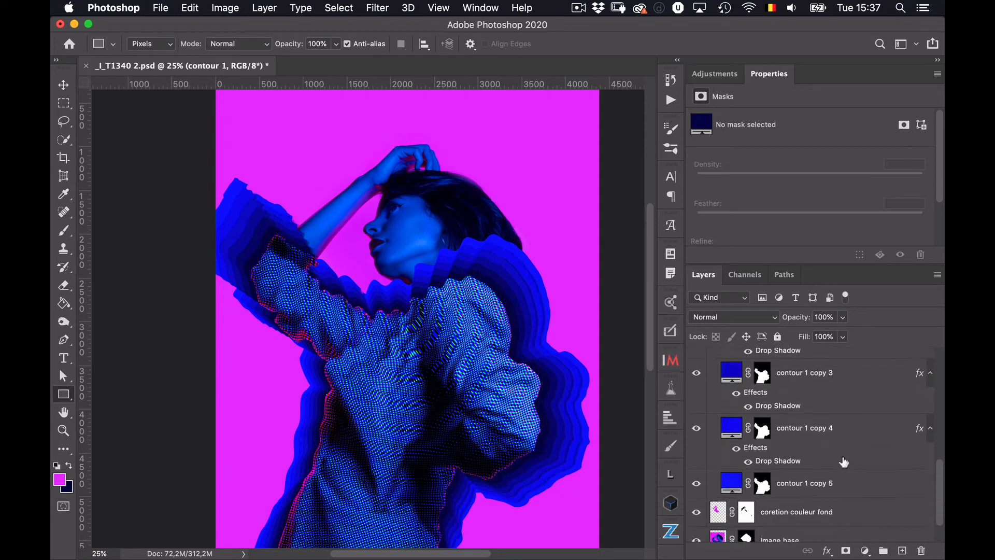
- Copy the same Drop Shadow effect to the contour 1 copy 5 layer
{"action": "scroll", "coordinate": [843, 461], "scroll_direction": "down", "scroll_amount": 2}
{"action": "left_click_drag", "start_coordinate": [791, 430], "coordinate": [850, 463]}
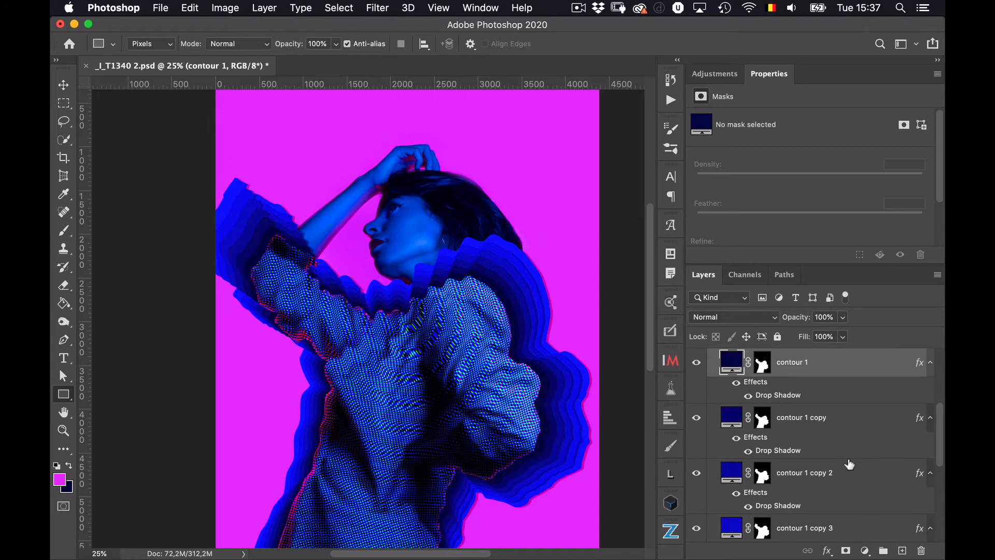
{"action": "key", "text": "super+g"}
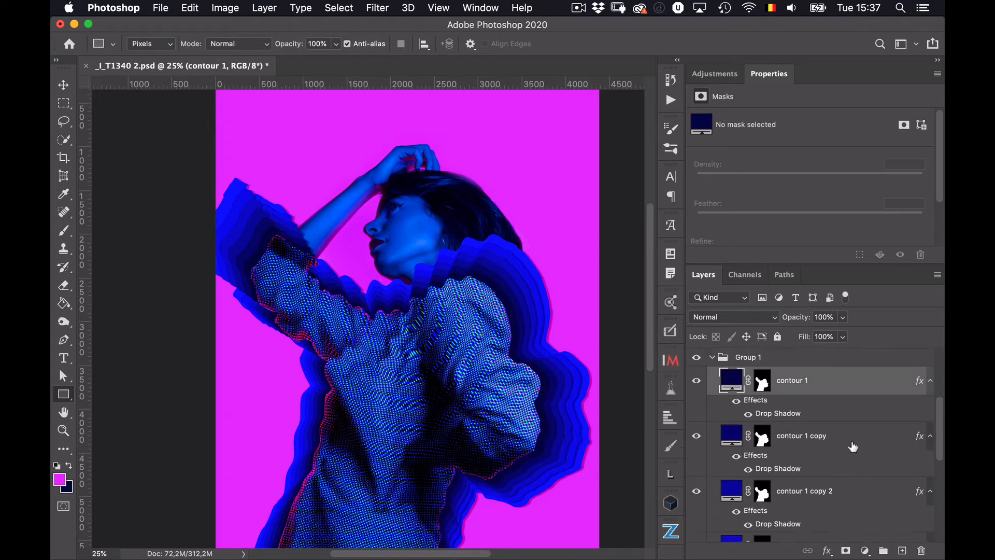
{"action": "double_click", "coordinate": [834, 417]}
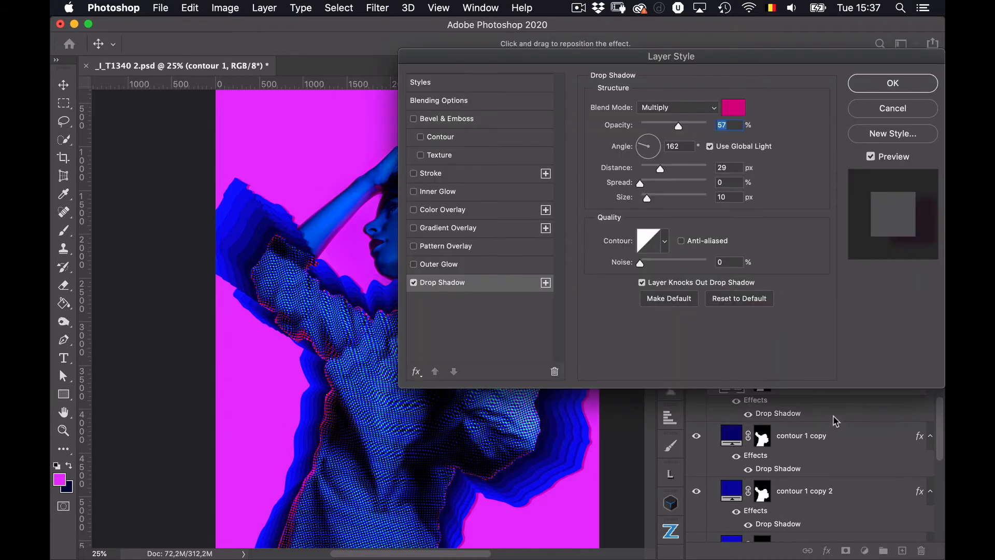
{"action": "left_click", "coordinate": [734, 106]}
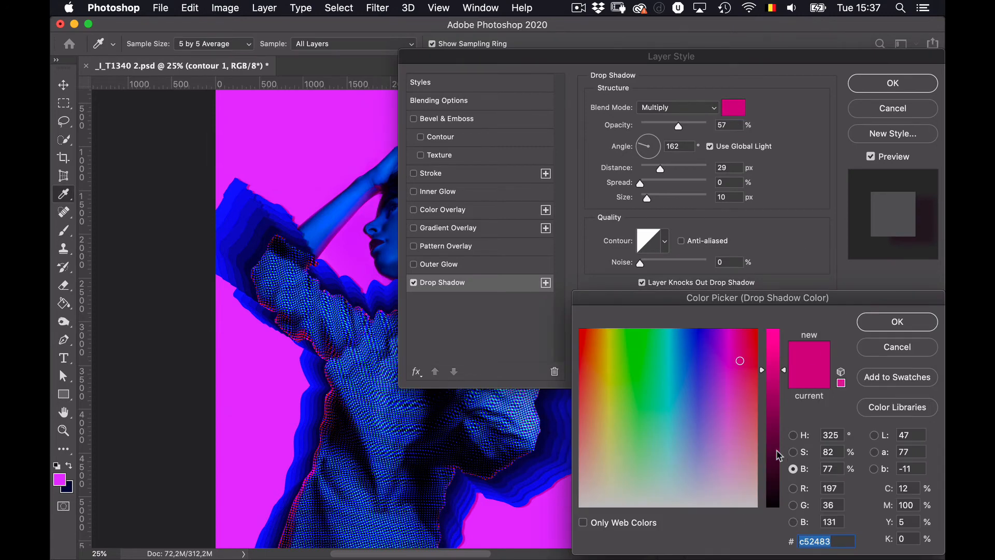
{"action": "left_click_drag", "start_coordinate": [781, 452], "coordinate": [778, 470]}
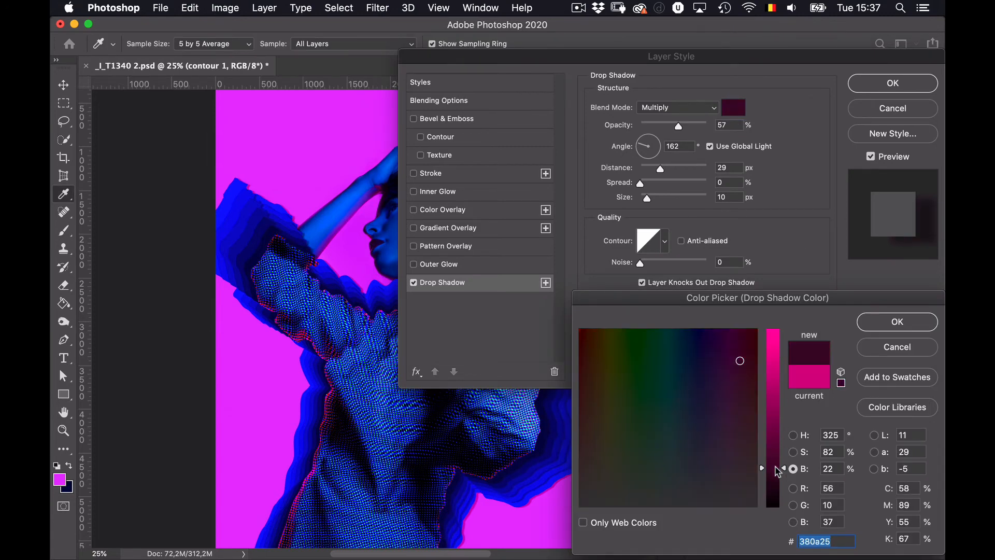
{"action": "left_click", "coordinate": [896, 321]}
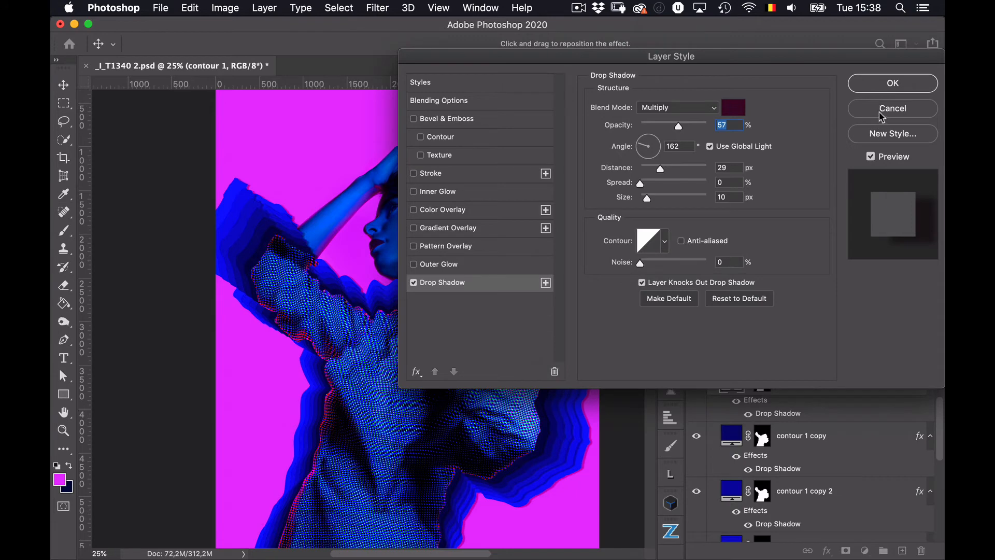
{"action": "left_click_drag", "start_coordinate": [774, 61], "coordinate": [942, 86]}
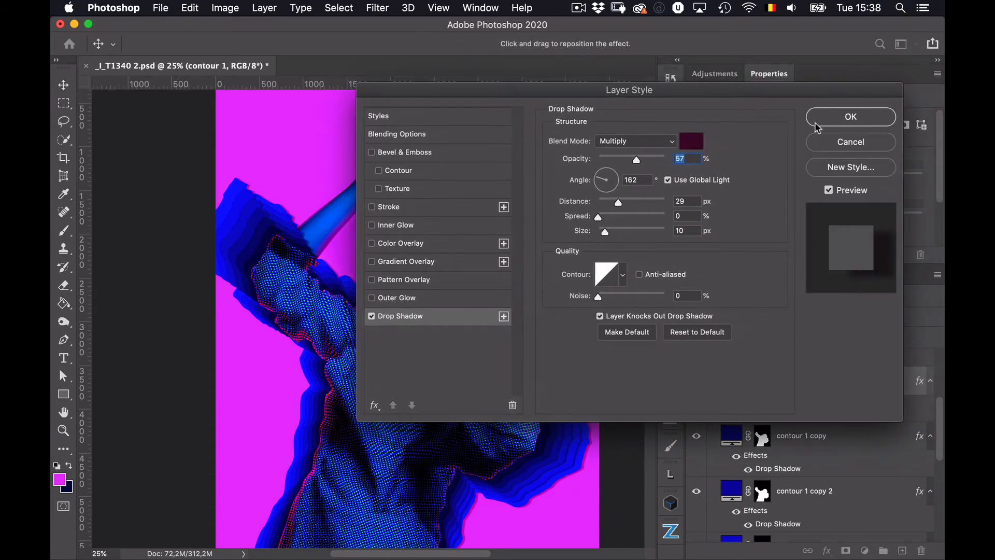
{"action": "left_click", "coordinate": [850, 142]}
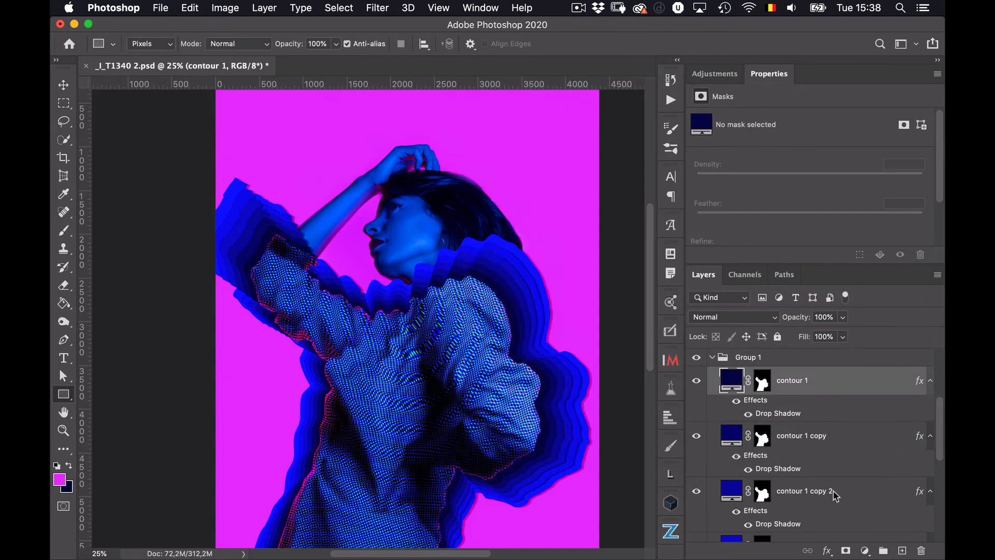
- Open the layer style settings of contour 1 copy 4 at its Drop Shadow effect
{"action": "scroll", "coordinate": [832, 495], "scroll_direction": "down", "scroll_amount": 3}
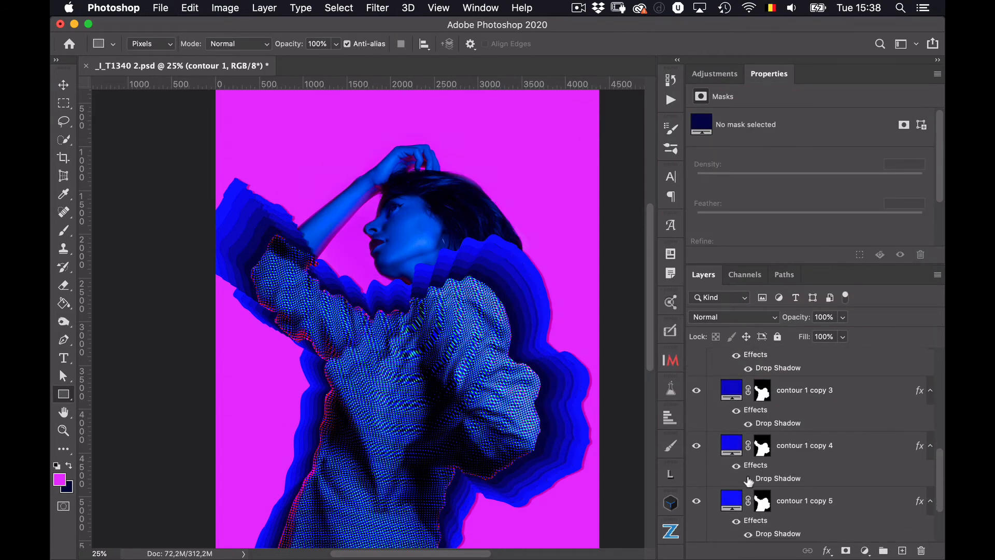
{"action": "double_click", "coordinate": [864, 456]}
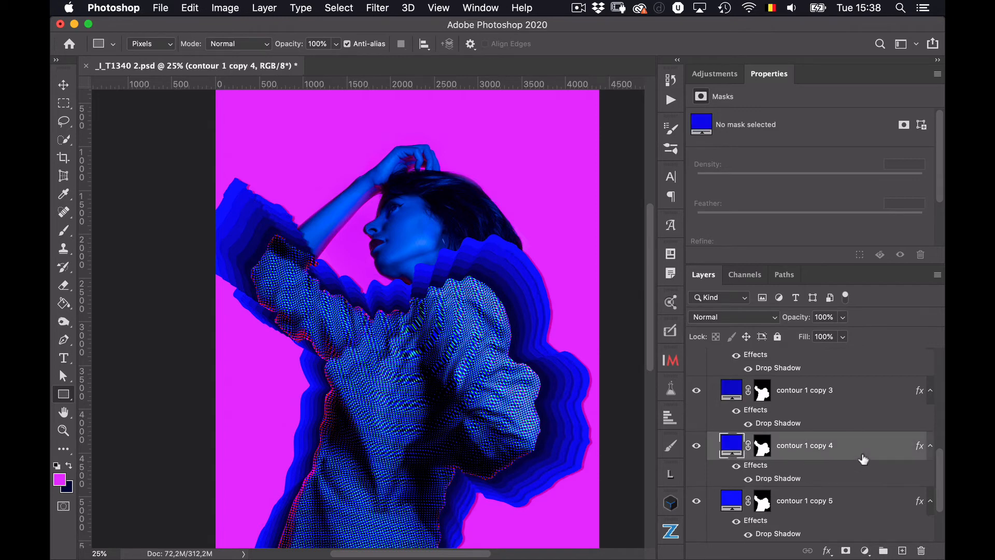
{"action": "left_click_drag", "start_coordinate": [687, 94], "coordinate": [813, 28]}
{"action": "left_click", "coordinate": [540, 250]}
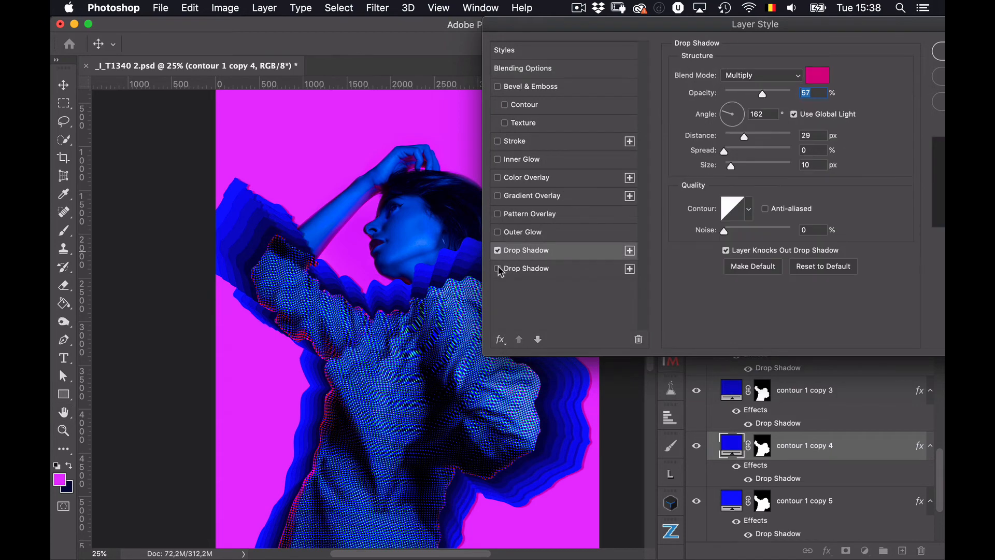
- Switch the two Drop Shadow entries of contour 1 copy 4 on and off to compare their effect on the image
{"action": "left_click", "coordinate": [498, 269]}
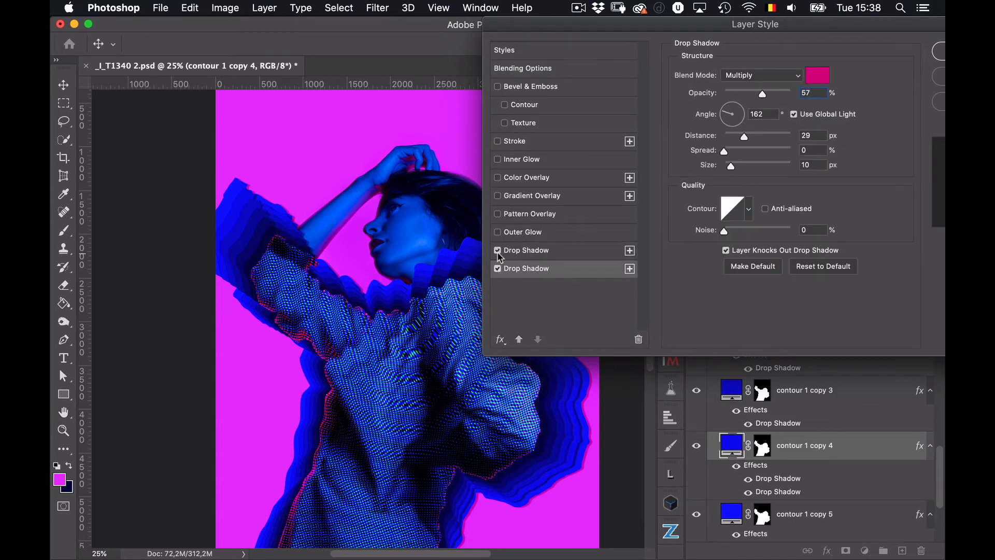
{"action": "left_click", "coordinate": [498, 269]}
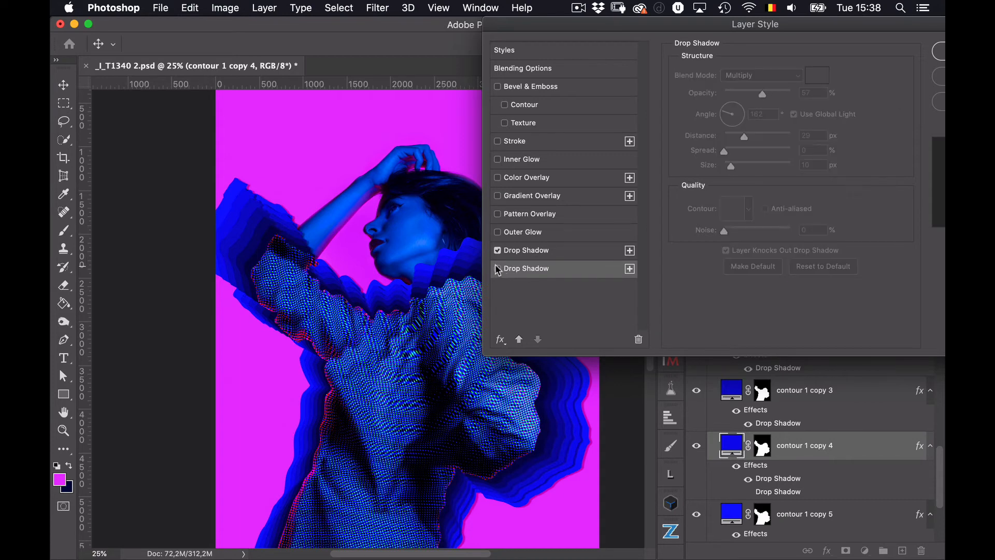
{"action": "left_click", "coordinate": [523, 253]}
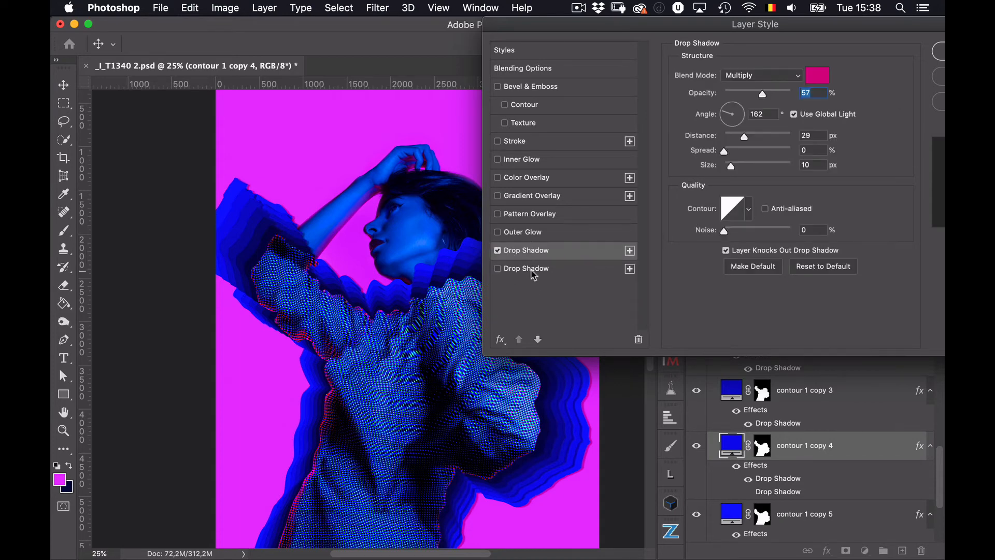
{"action": "left_click", "coordinate": [531, 271]}
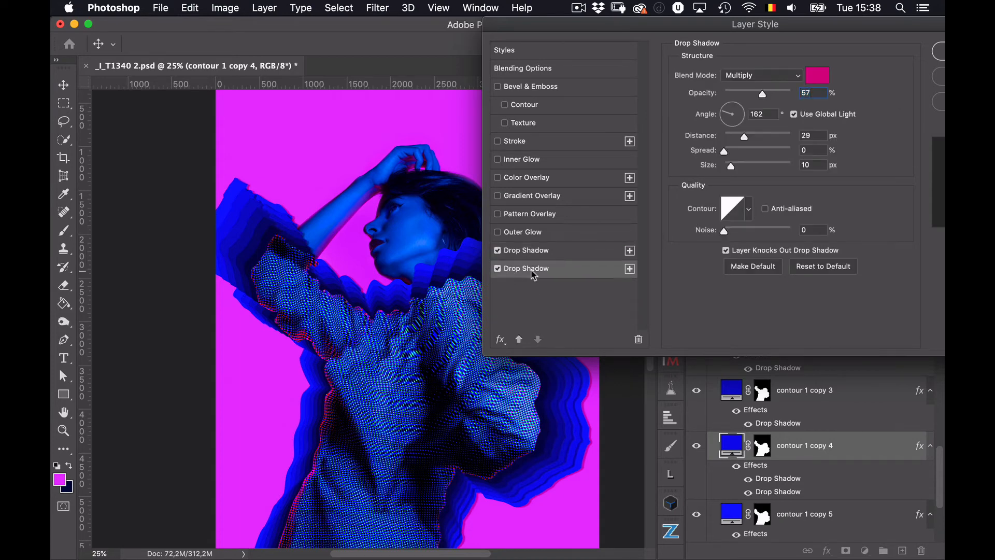
{"action": "left_click", "coordinate": [497, 269]}
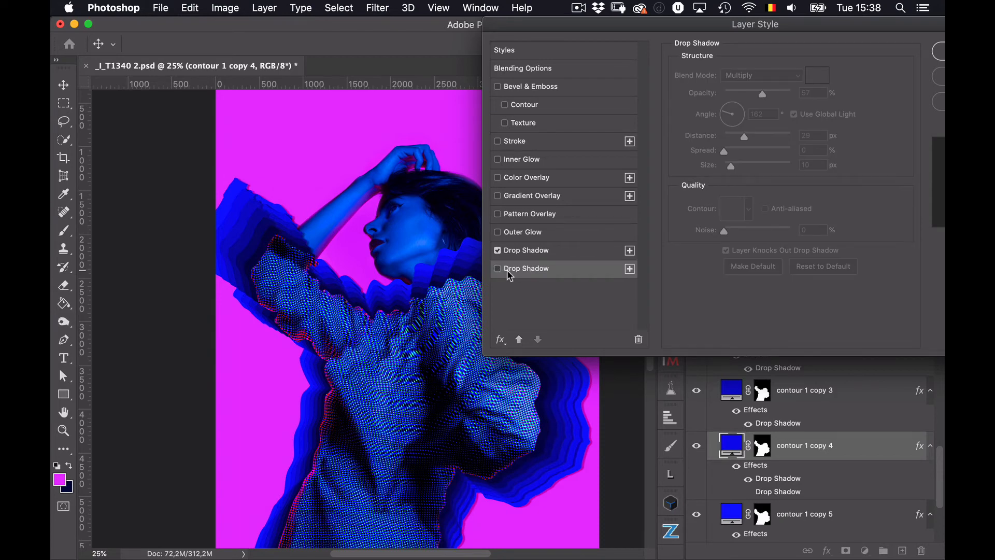
{"action": "left_click", "coordinate": [573, 254]}
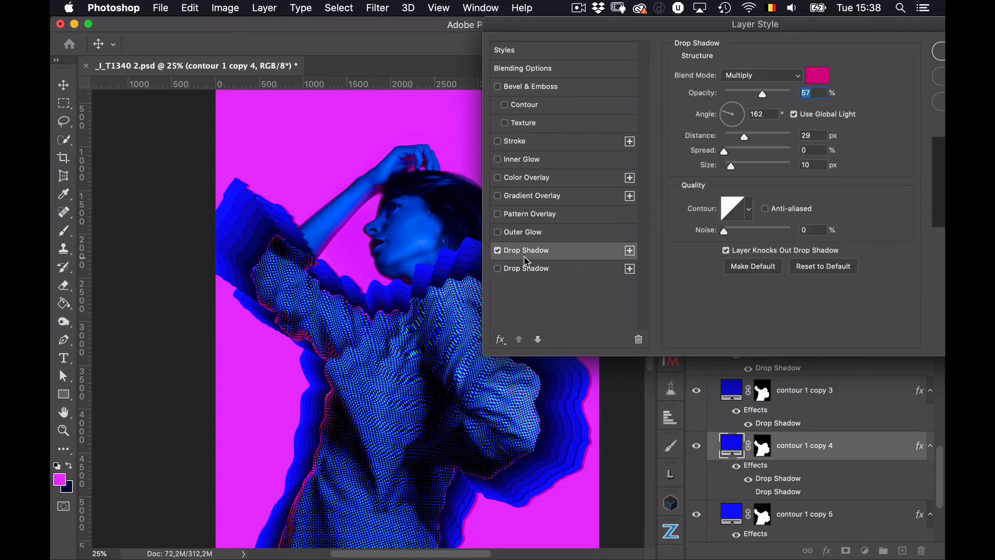
{"action": "left_click", "coordinate": [497, 251]}
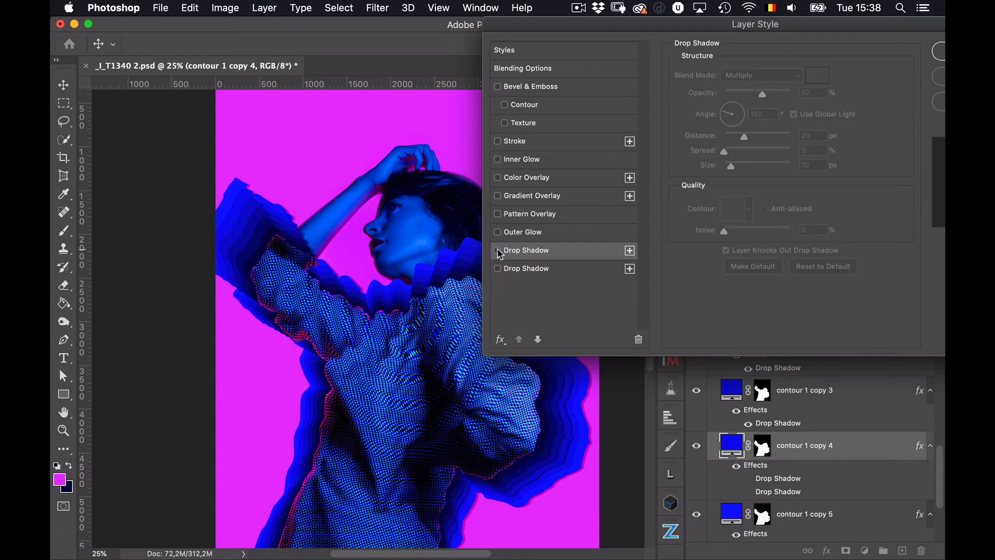
{"action": "left_click", "coordinate": [498, 251]}
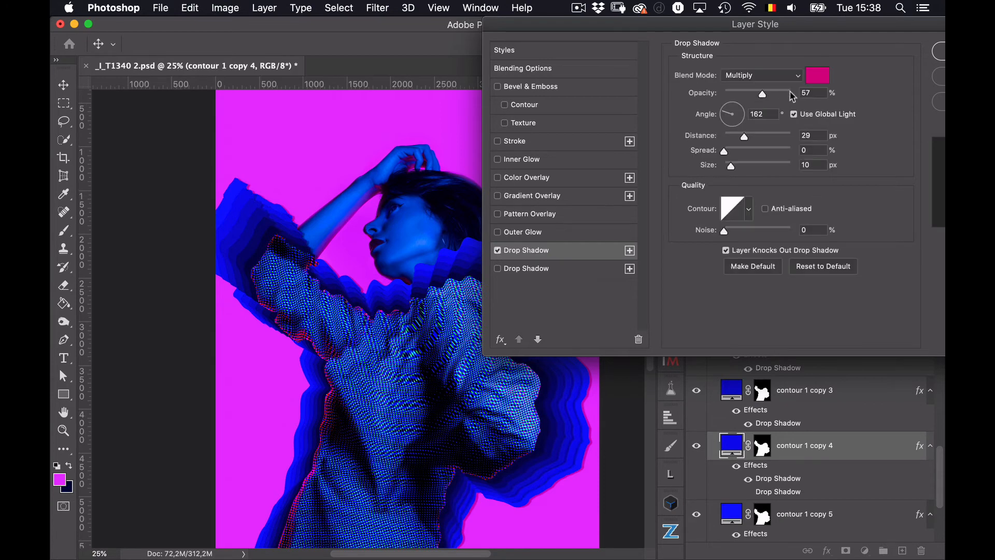
- Darken the active drop shadow's colour on contour 1 copy 4 to #13030d
{"action": "left_click", "coordinate": [816, 78]}
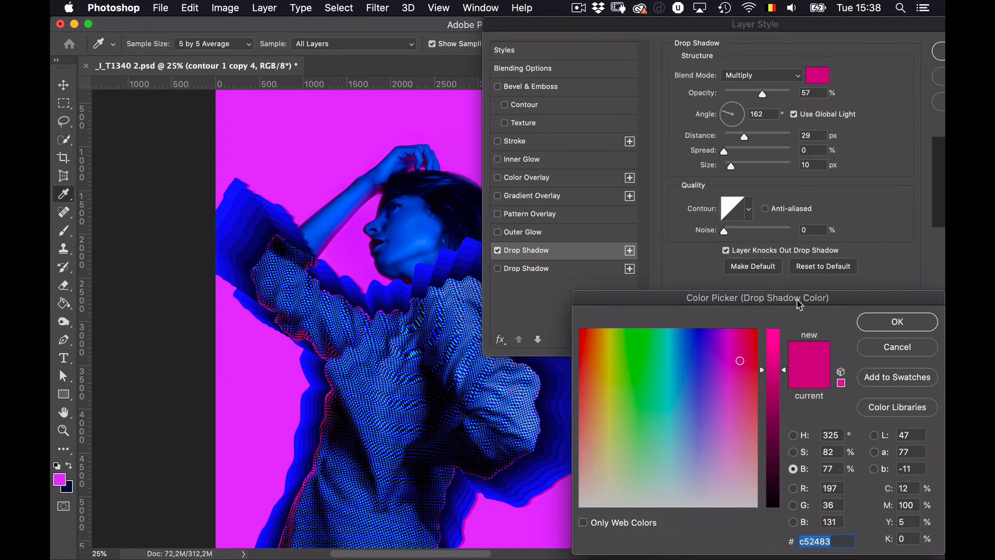
{"action": "left_click", "coordinate": [777, 495]}
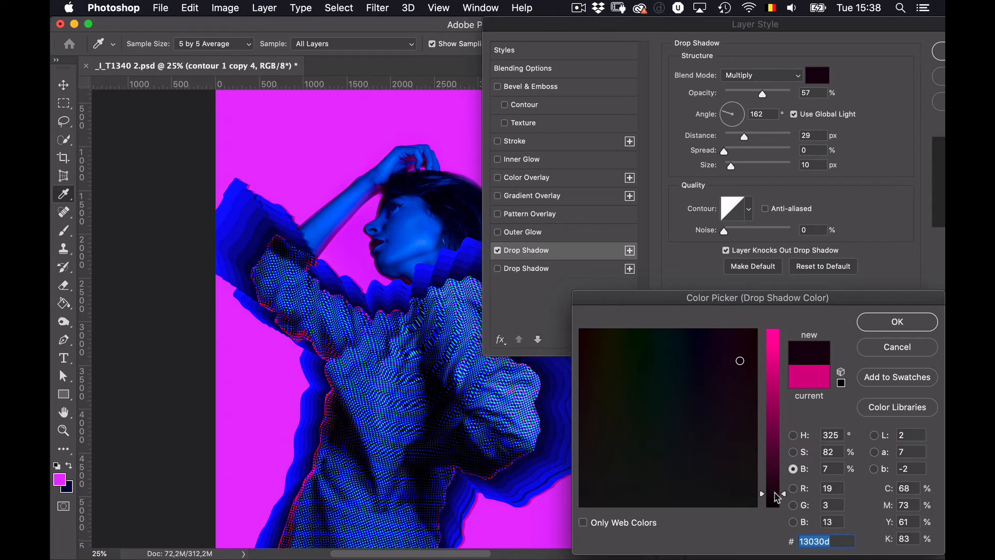
{"action": "left_click", "coordinate": [910, 321]}
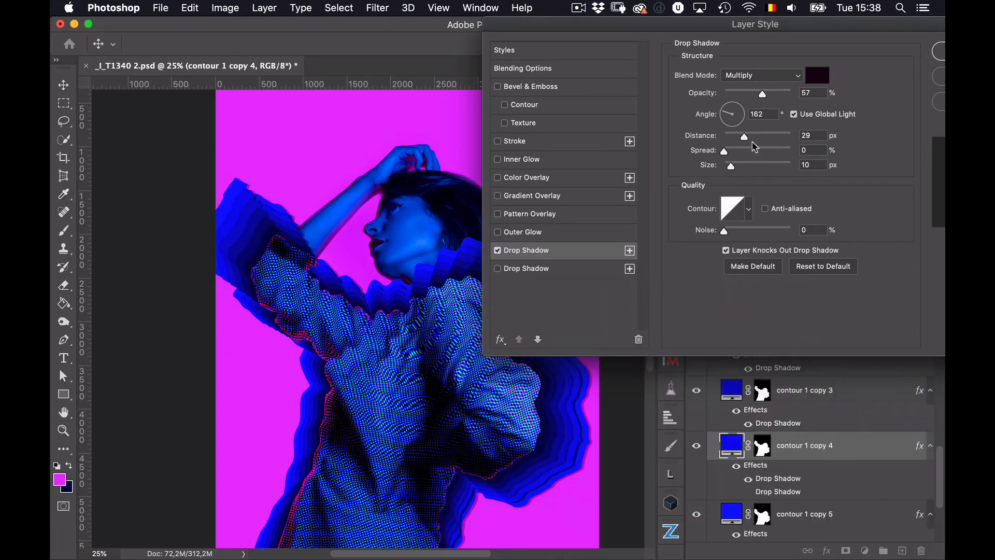
- Set the drop shadow's distance to 18 px and size to 57 px, and lower its opacity
{"action": "left_click_drag", "start_coordinate": [744, 137], "coordinate": [744, 167]}
{"action": "key", "text": "super+plus"}
{"action": "key", "text": "super+plus"}
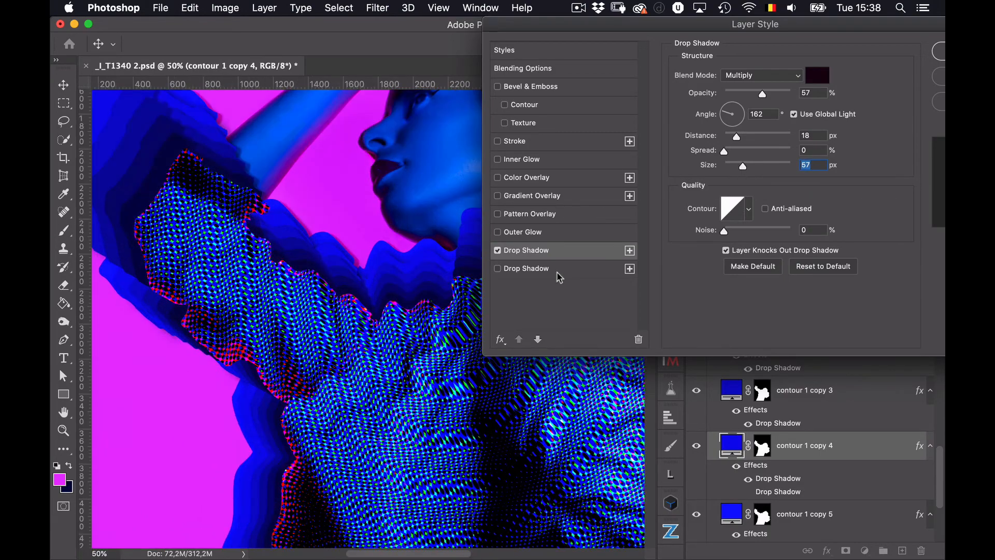
{"action": "scroll", "coordinate": [418, 438], "scroll_direction": "right", "scroll_amount": 10}
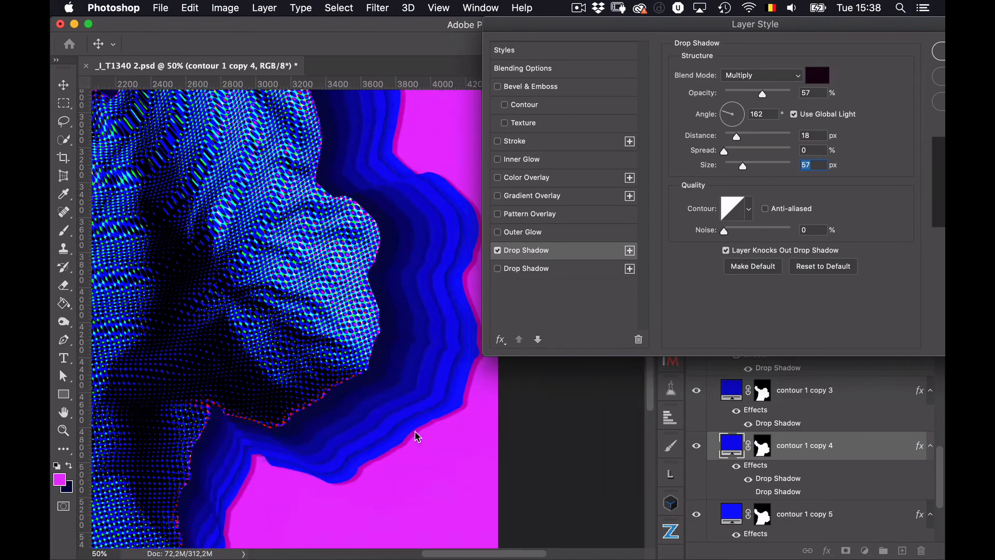
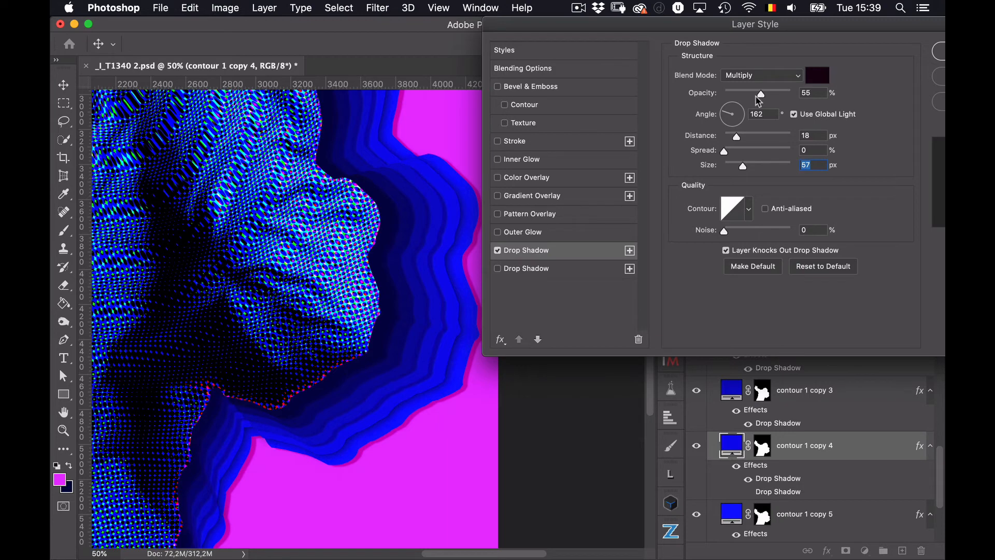
{"action": "mouse_move", "coordinate": [763, 94]}
{"action": "left_mouse_down"}
{"action": "mouse_move", "coordinate": [742, 96]}
{"action": "mouse_move", "coordinate": [755, 103]}
{"action": "left_mouse_up"}
{"action": "left_click_drag", "start_coordinate": [749, 96], "coordinate": [749, 97]}
- Enable Inner Glow on contour 1 copy 4 and set its colour to light blue #3aa0ff
{"action": "left_click", "coordinate": [544, 160]}
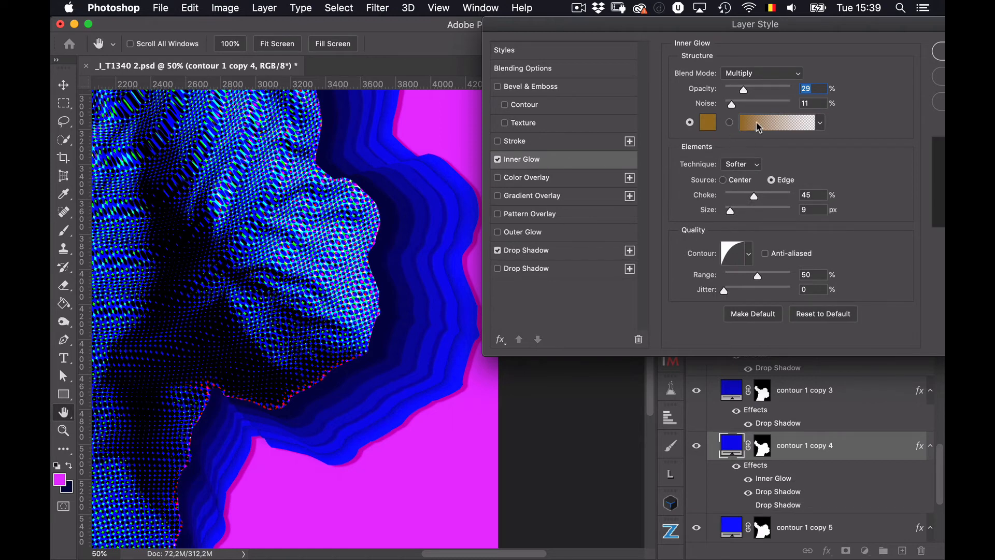
{"action": "left_click", "coordinate": [709, 124]}
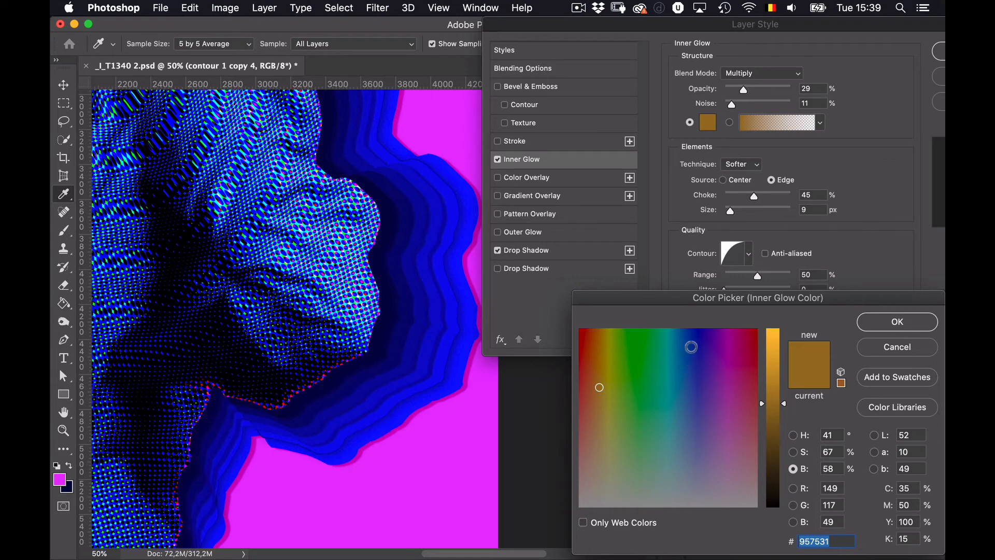
{"action": "left_click", "coordinate": [691, 348]}
{"action": "left_click", "coordinate": [776, 333]}
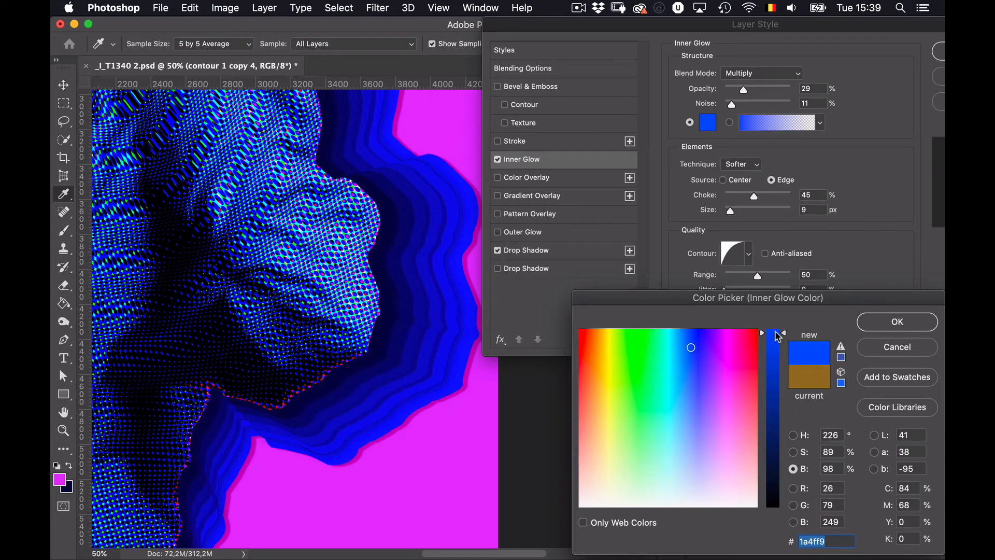
{"action": "left_click_drag", "start_coordinate": [778, 336], "coordinate": [780, 328]}
{"action": "left_click", "coordinate": [683, 368]}
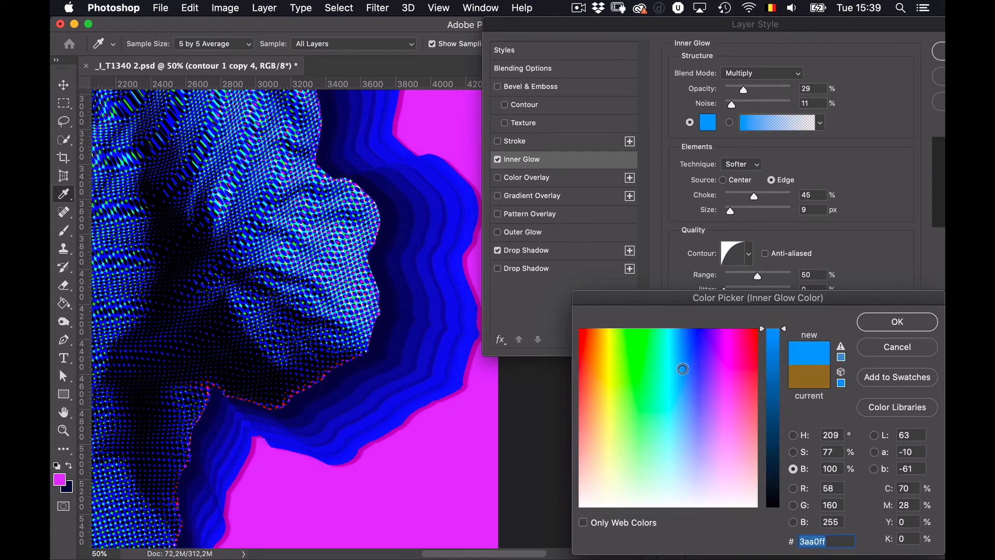
{"action": "left_click", "coordinate": [883, 325]}
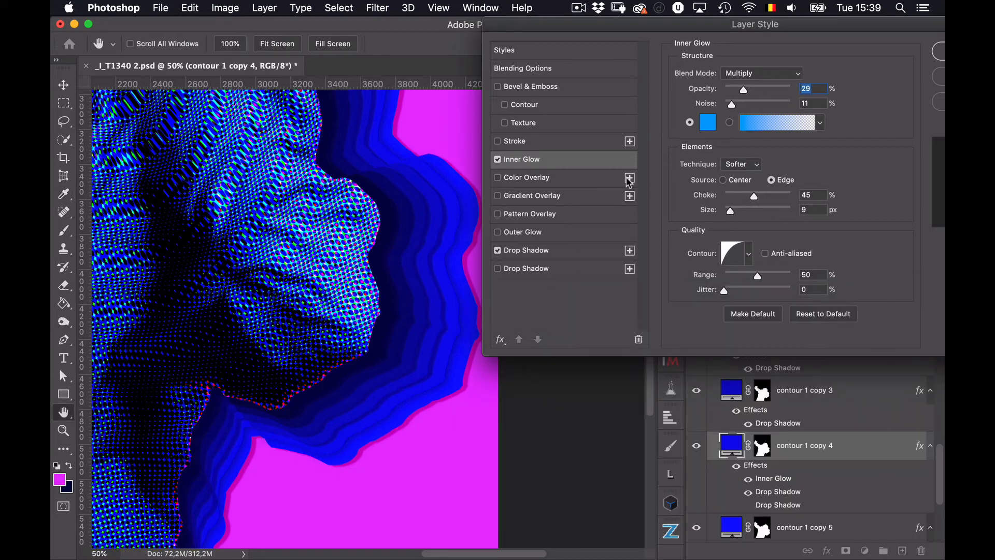
- Set the inner glow's opacity to 100%, choke to 90% and size to 166 px, toggling the effect to compare
{"action": "left_click", "coordinate": [498, 159]}
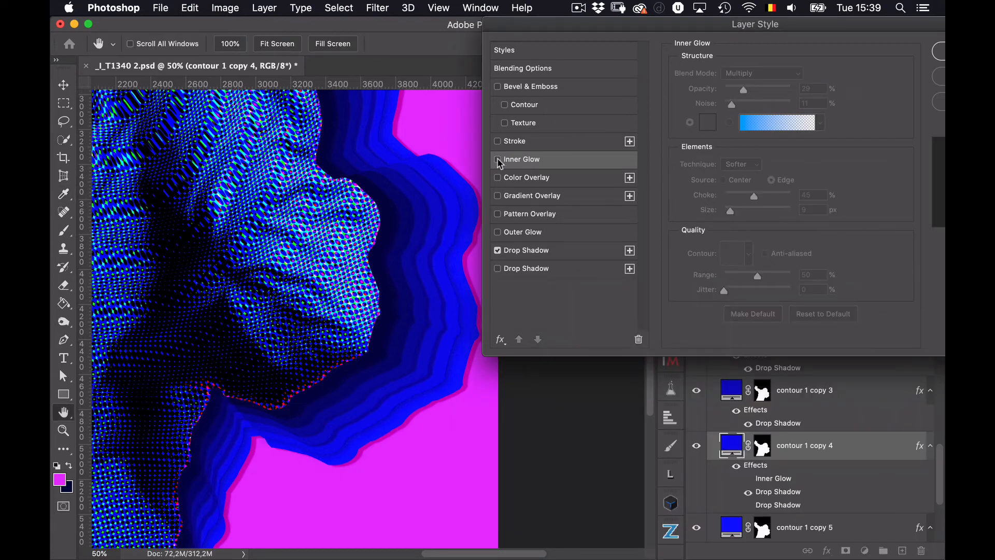
{"action": "left_click", "coordinate": [497, 159]}
{"action": "left_click_drag", "start_coordinate": [760, 89], "coordinate": [807, 94]}
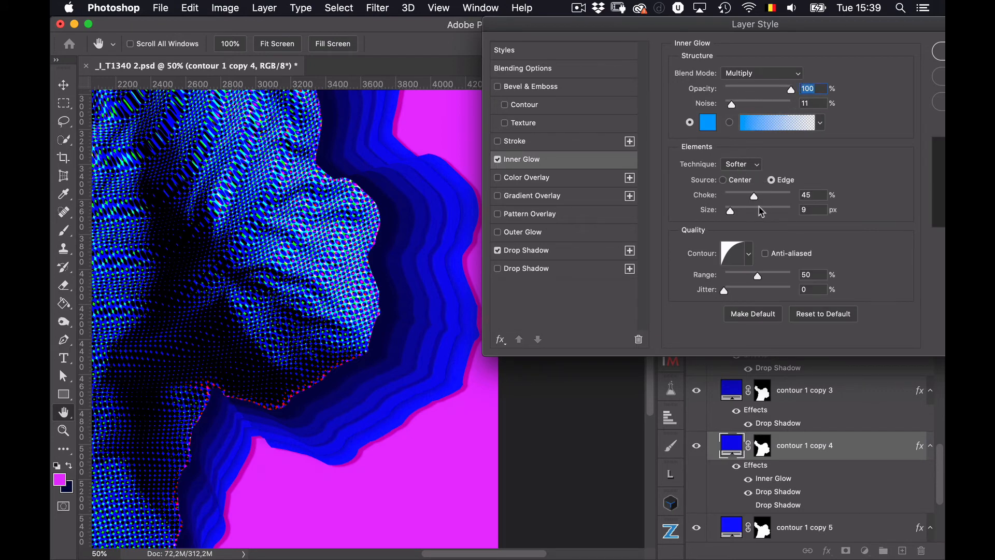
{"action": "left_click_drag", "start_coordinate": [754, 200], "coordinate": [730, 201]}
{"action": "mouse_move", "coordinate": [771, 193]}
{"action": "left_mouse_down"}
{"action": "mouse_move", "coordinate": [785, 195]}
{"action": "mouse_move", "coordinate": [755, 212]}
{"action": "mouse_move", "coordinate": [771, 211]}
{"action": "left_mouse_up"}
{"action": "left_click", "coordinate": [497, 161]}
- Change the inner glow's blend mode to Lighten after trying Screen
{"action": "left_click", "coordinate": [753, 79]}
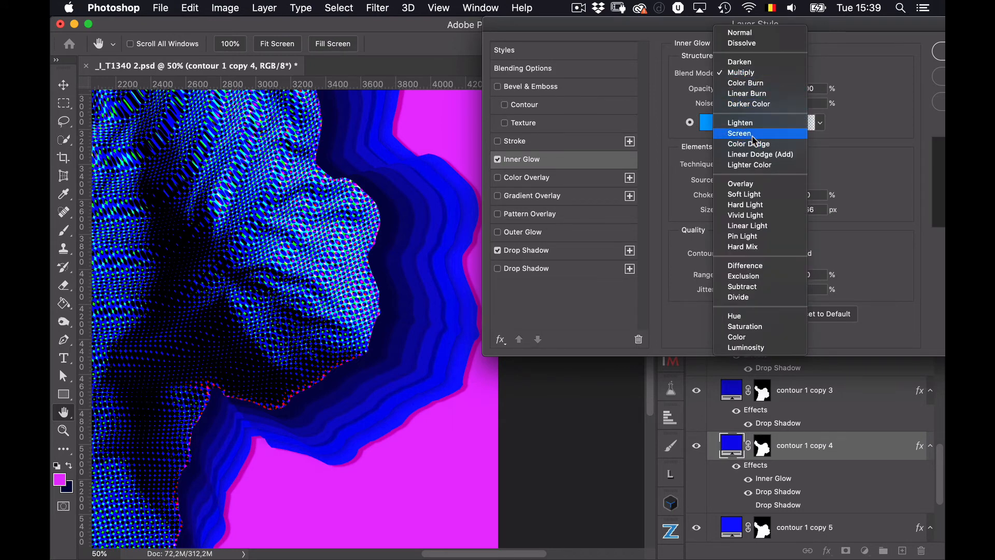
{"action": "left_click", "coordinate": [753, 134]}
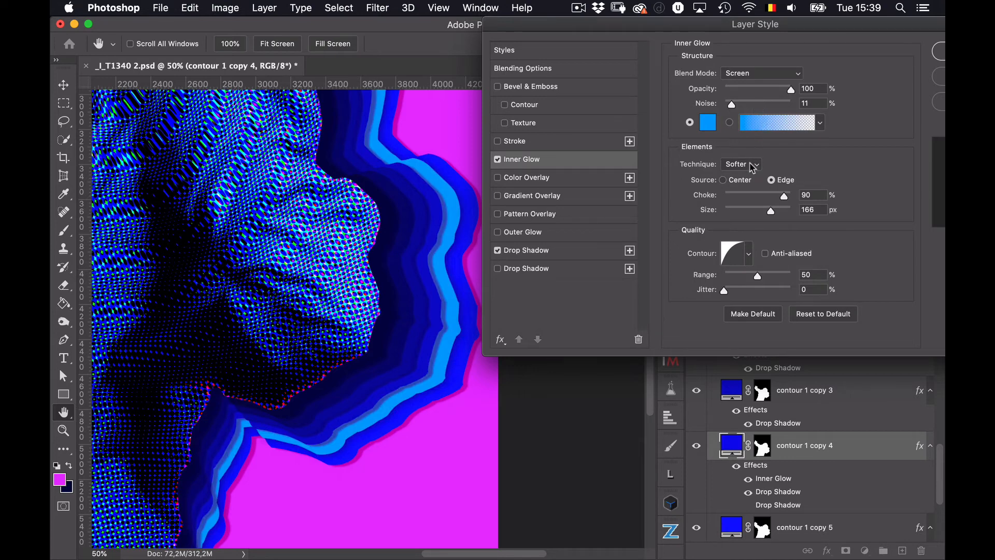
{"action": "left_click", "coordinate": [768, 76]}
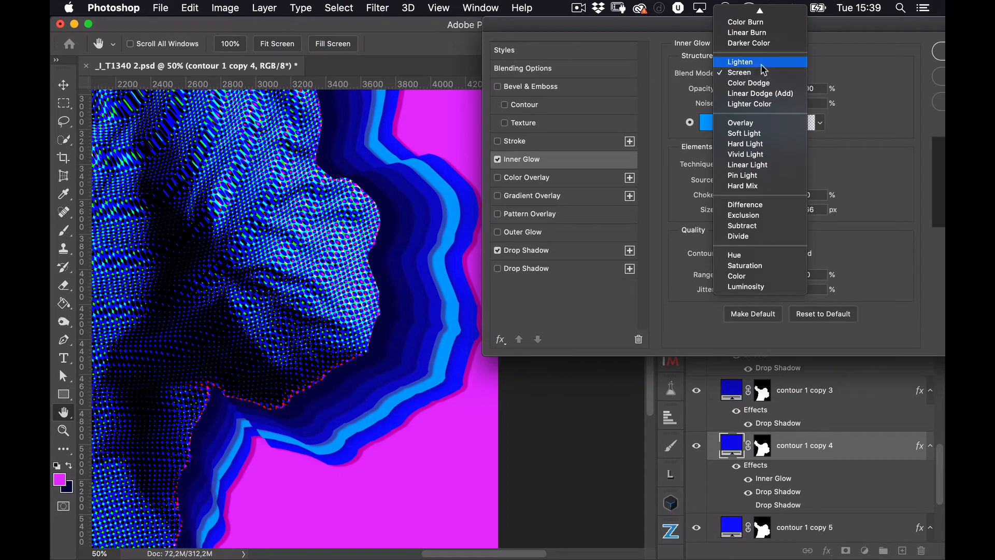
{"action": "left_click", "coordinate": [763, 63]}
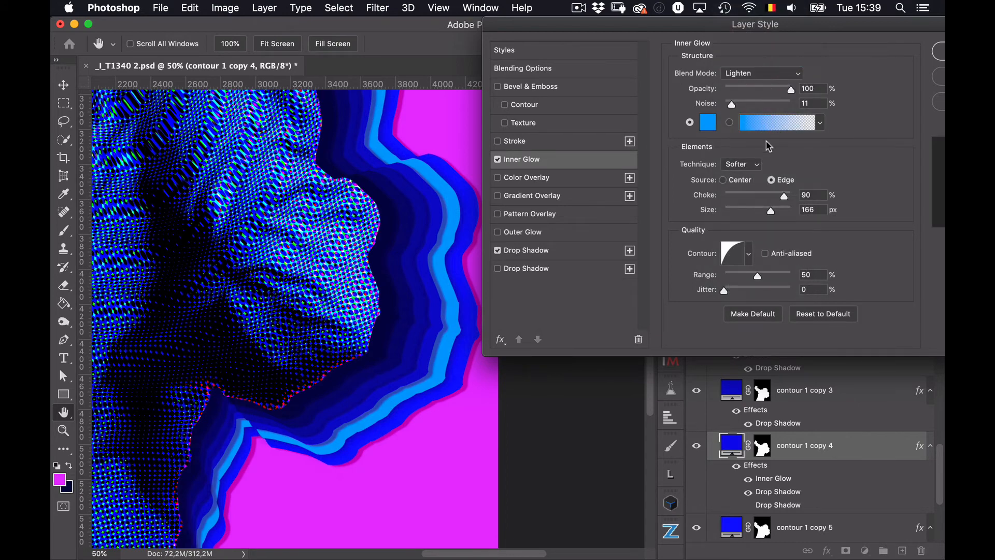
- Try the inner glow at 11% choke and 10 px size, comparing the Center source with Edge
{"action": "left_click_drag", "start_coordinate": [765, 191], "coordinate": [735, 196]}
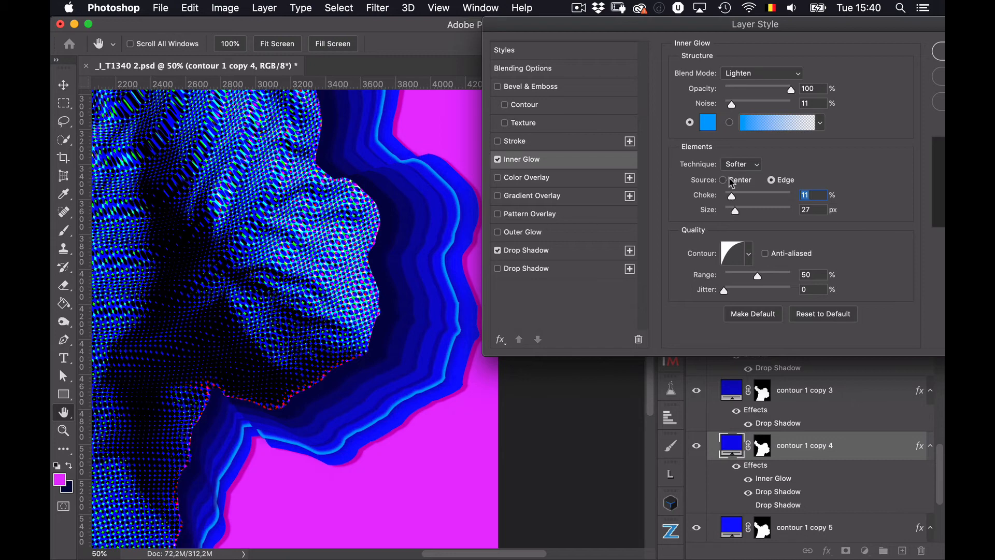
{"action": "left_click", "coordinate": [723, 180]}
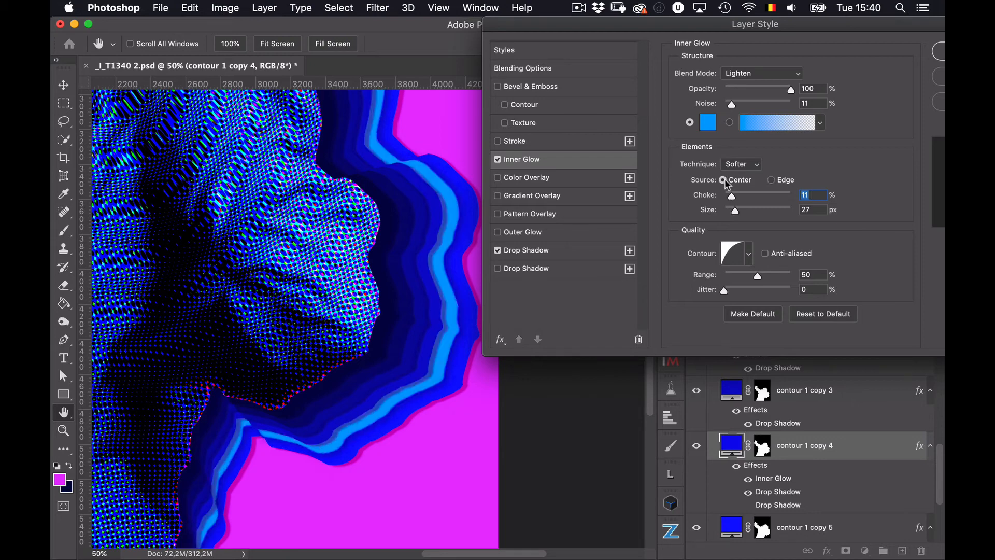
{"action": "left_click", "coordinate": [772, 180]}
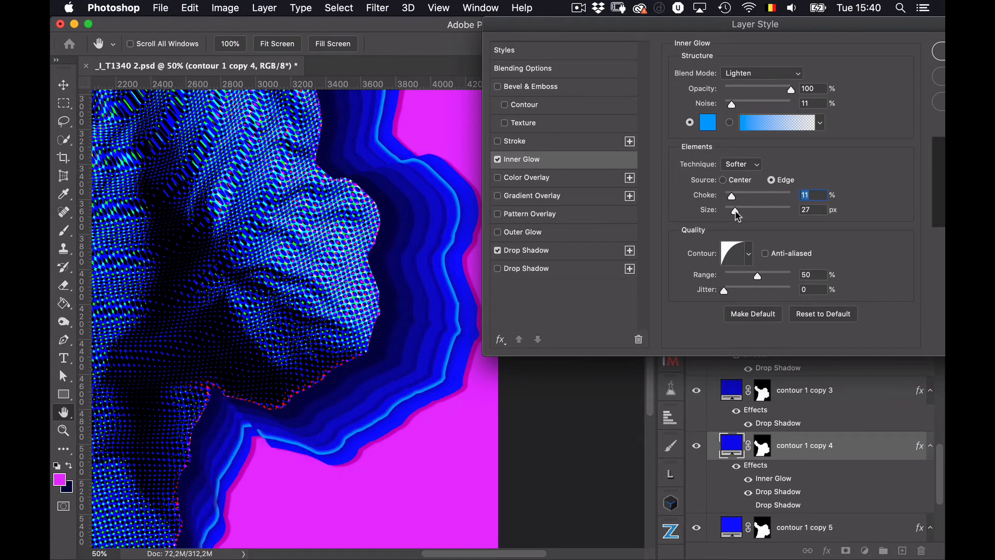
{"action": "left_click_drag", "start_coordinate": [736, 215], "coordinate": [732, 216]}
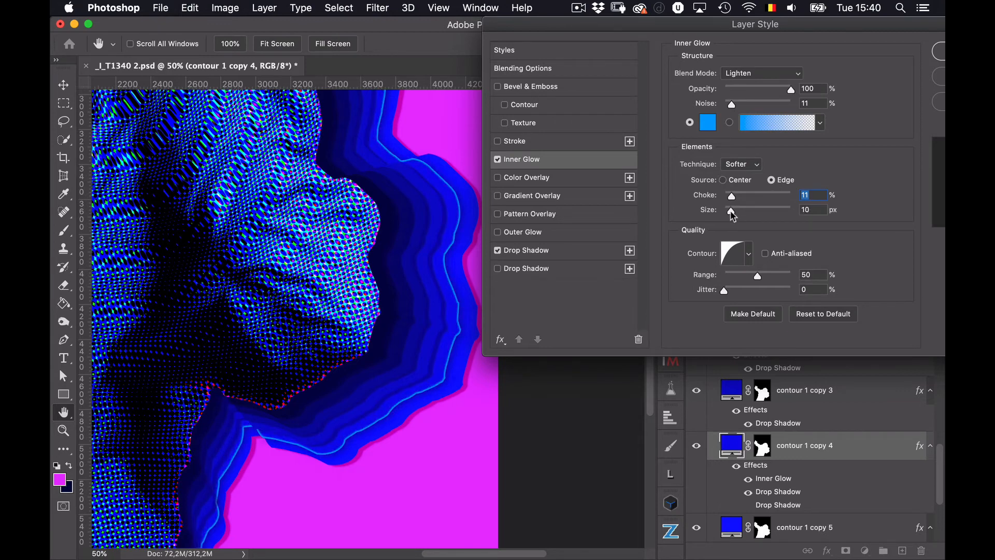
- Try a hairline inner glow on the contour edge with 40% choke and 1 px size
{"action": "key", "text": "super+equal"}
{"action": "key", "text": "super+equal"}
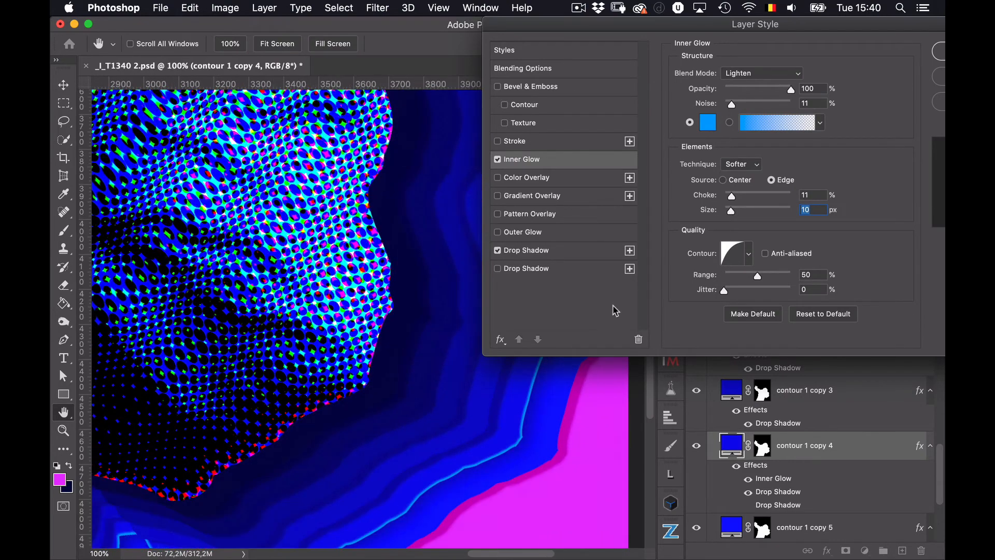
{"action": "scroll", "coordinate": [453, 382], "scroll_direction": "right", "scroll_amount": 5}
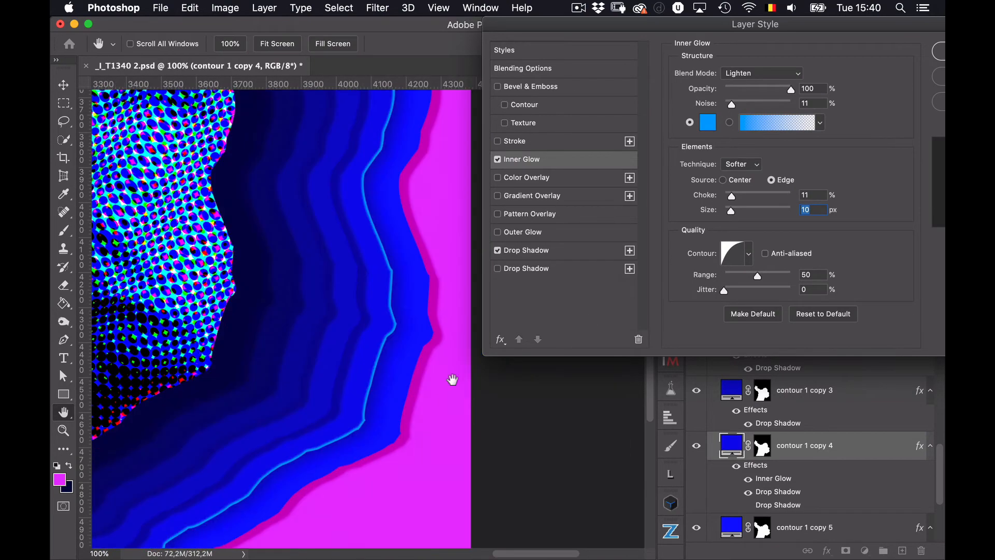
{"action": "key", "text": "super+equal"}
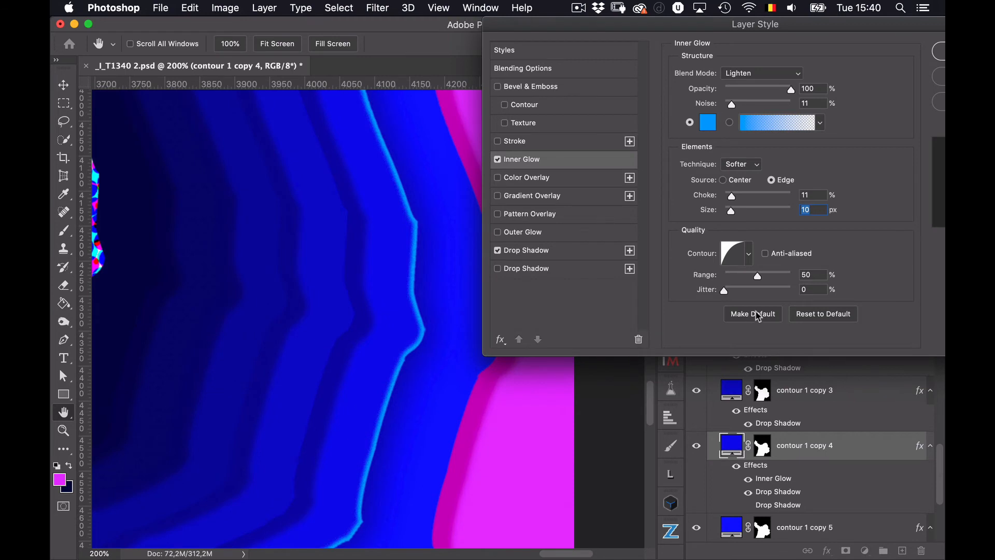
{"action": "left_click", "coordinate": [729, 197]}
{"action": "mouse_move", "coordinate": [731, 214]}
{"action": "left_mouse_down"}
{"action": "mouse_move", "coordinate": [736, 198]}
{"action": "mouse_move", "coordinate": [750, 198]}
{"action": "mouse_move", "coordinate": [726, 216]}
{"action": "left_mouse_up"}
{"action": "left_click", "coordinate": [726, 216]}
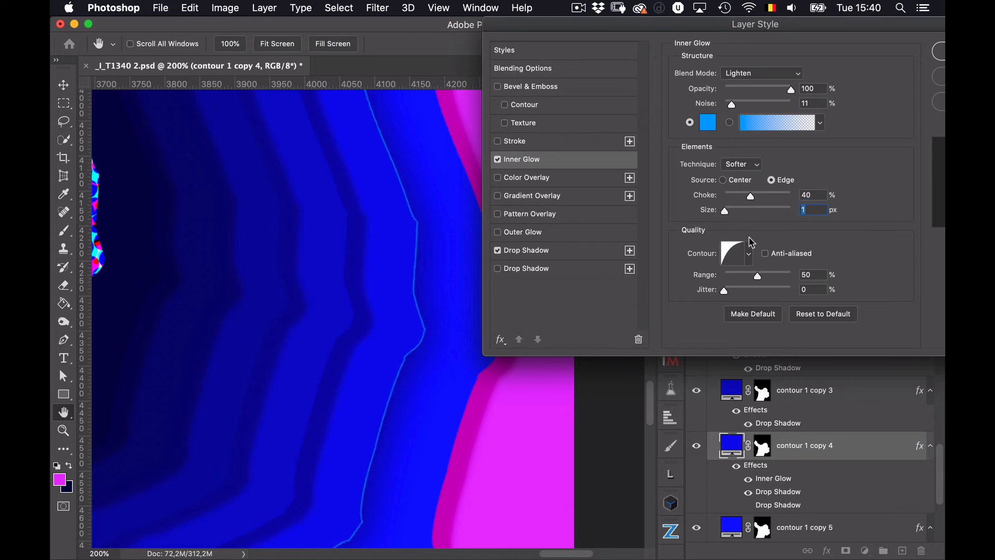
- Set the inner glow's jitter to 60%, noise to 10% and opacity to 60%
{"action": "left_click", "coordinate": [753, 290]}
{"action": "left_click", "coordinate": [740, 103]}
{"action": "left_click_drag", "start_coordinate": [741, 107], "coordinate": [731, 106]}
{"action": "left_click", "coordinate": [766, 89]}
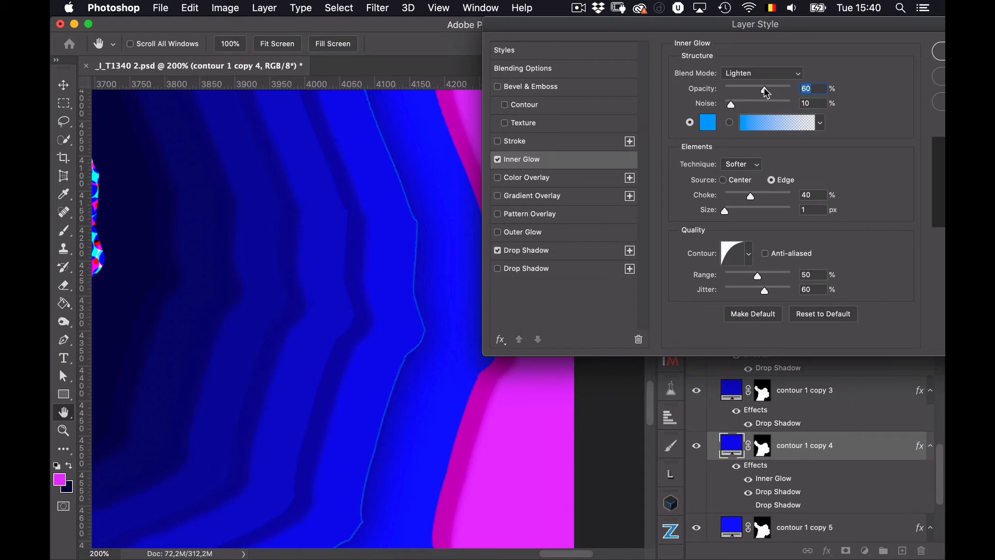
- Soften the inner glow to 18% opacity, 10% choke and 13 px size, and apply the layer style
{"action": "key", "text": "super+minus"}
{"action": "key", "text": "super+minus"}
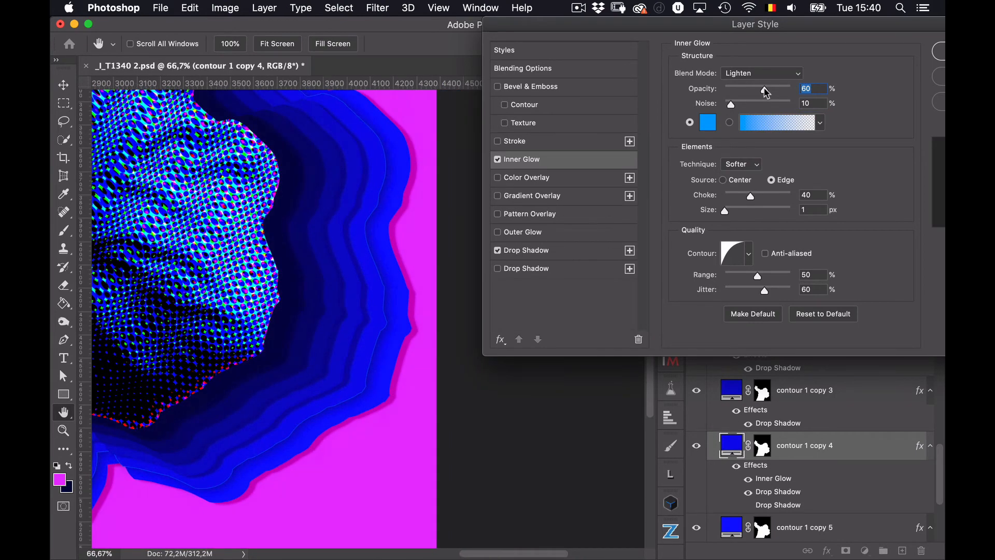
{"action": "left_click", "coordinate": [738, 210]}
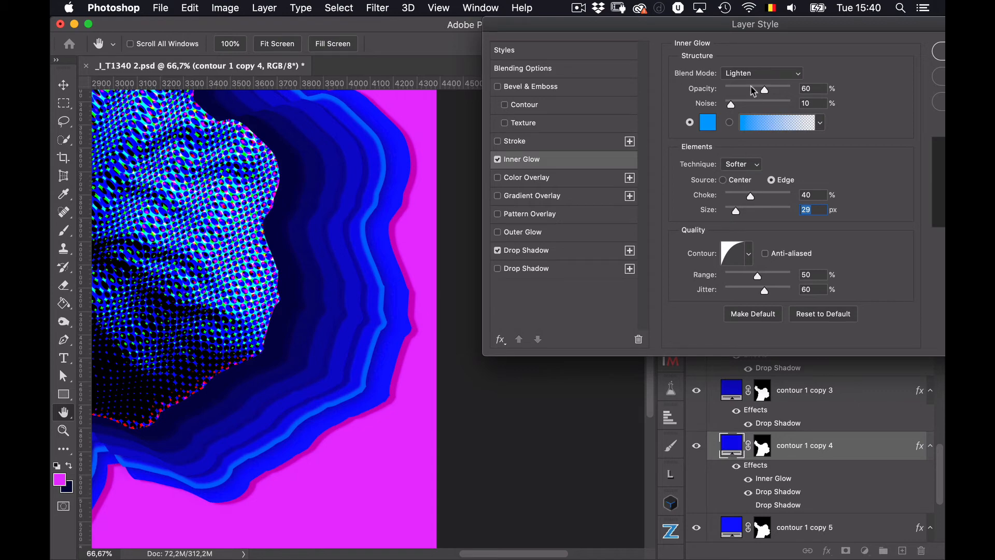
{"action": "left_click_drag", "start_coordinate": [750, 88], "coordinate": [736, 90]}
{"action": "left_click_drag", "start_coordinate": [761, 196], "coordinate": [731, 211]}
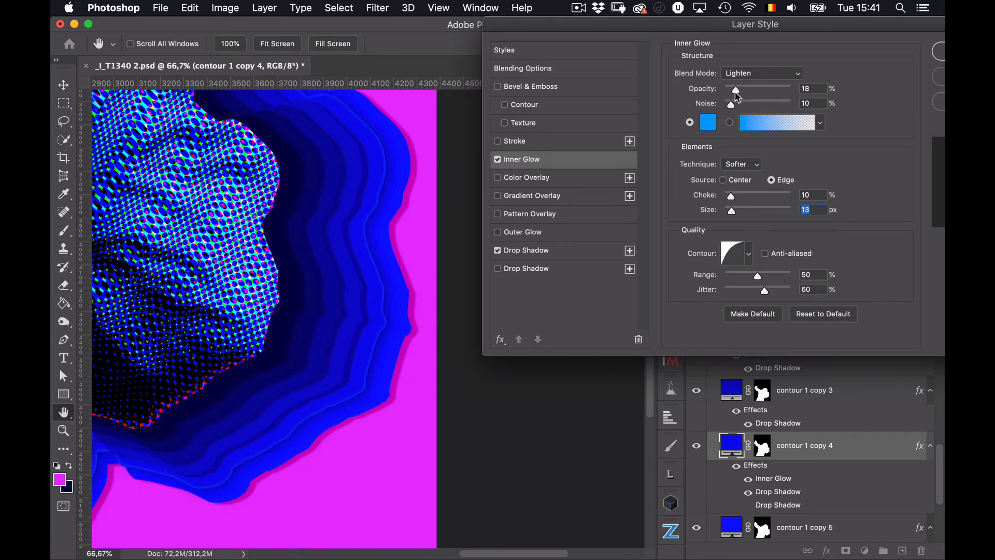
{"action": "left_click_drag", "start_coordinate": [736, 92], "coordinate": [736, 96]}
{"action": "left_click", "coordinate": [939, 52]}
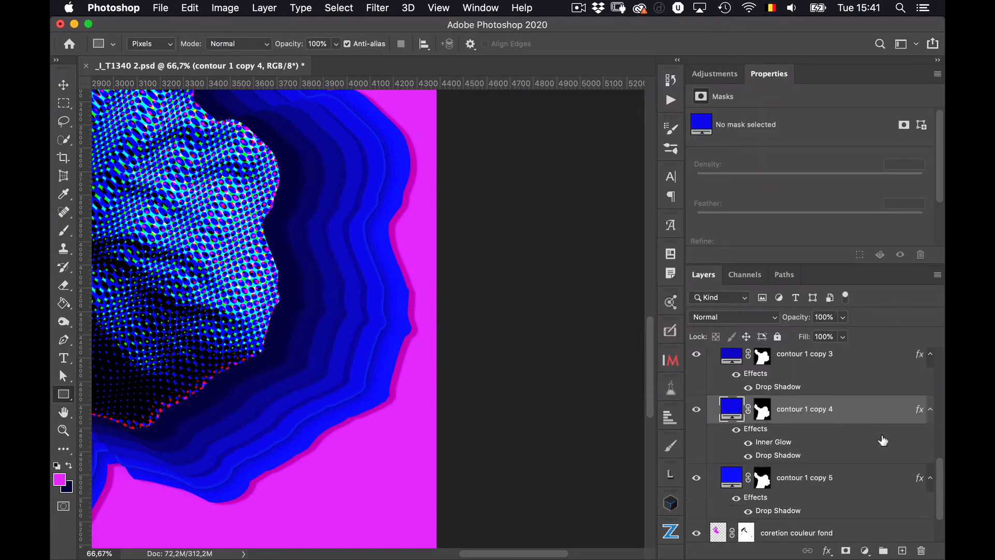
- Copy the layer style of contour 1 copy 4 and paste it onto contour 1 copy 3
{"action": "right_click", "coordinate": [840, 445]}
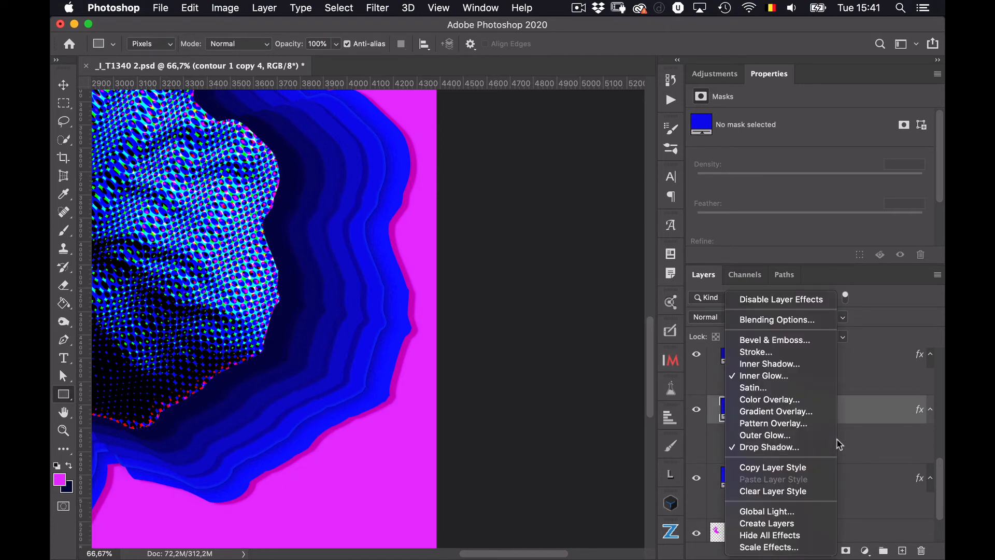
{"action": "left_click", "coordinate": [820, 472]}
{"action": "left_click", "coordinate": [867, 376]}
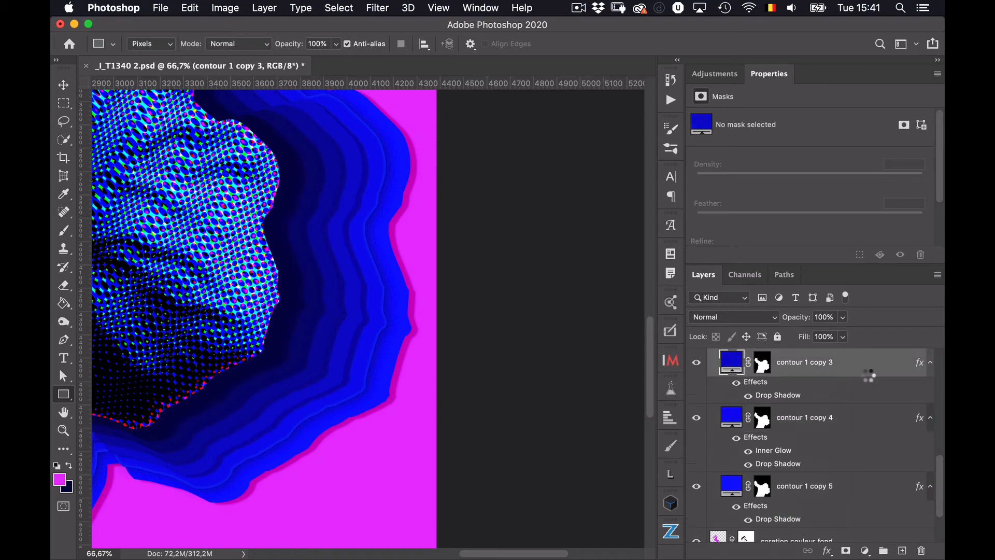
{"action": "right_click", "coordinate": [869, 380]}
{"action": "scroll", "coordinate": [833, 527], "scroll_direction": "down", "scroll_amount": 5}
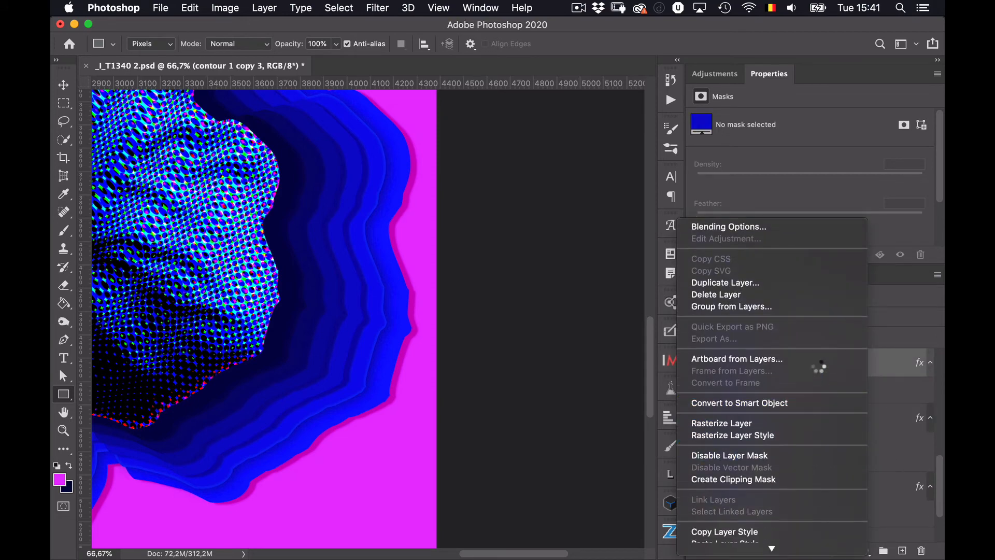
{"action": "scroll", "coordinate": [824, 487], "scroll_direction": "down", "scroll_amount": 2}
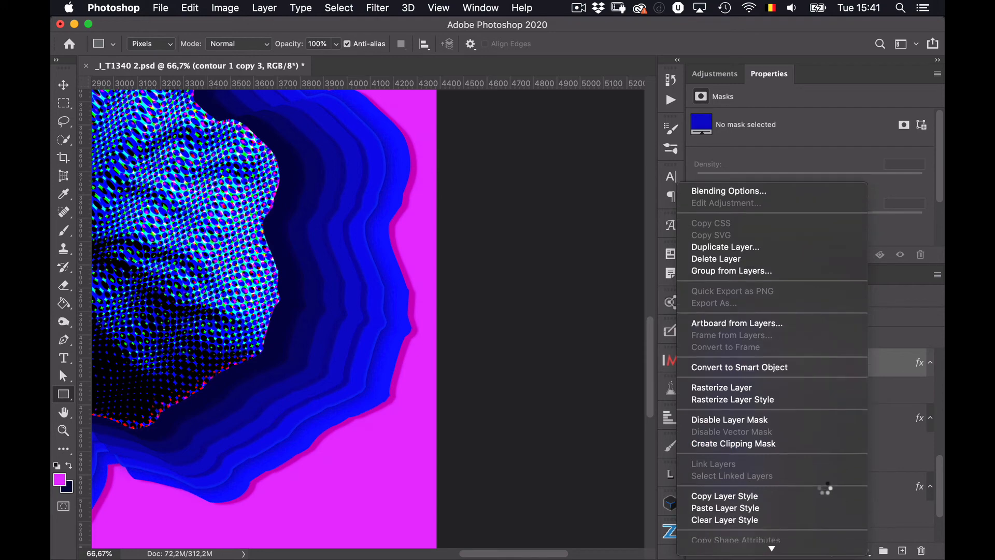
{"action": "left_click", "coordinate": [802, 510]}
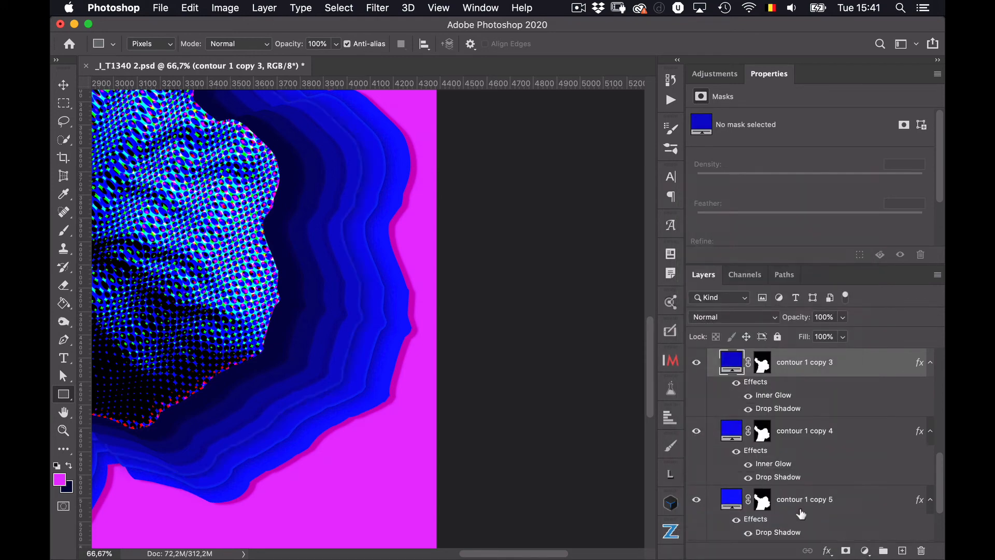
- Paste the copied layer style onto contour 1 copy 5
{"action": "scroll", "coordinate": [875, 431], "scroll_direction": "down", "scroll_amount": 4}
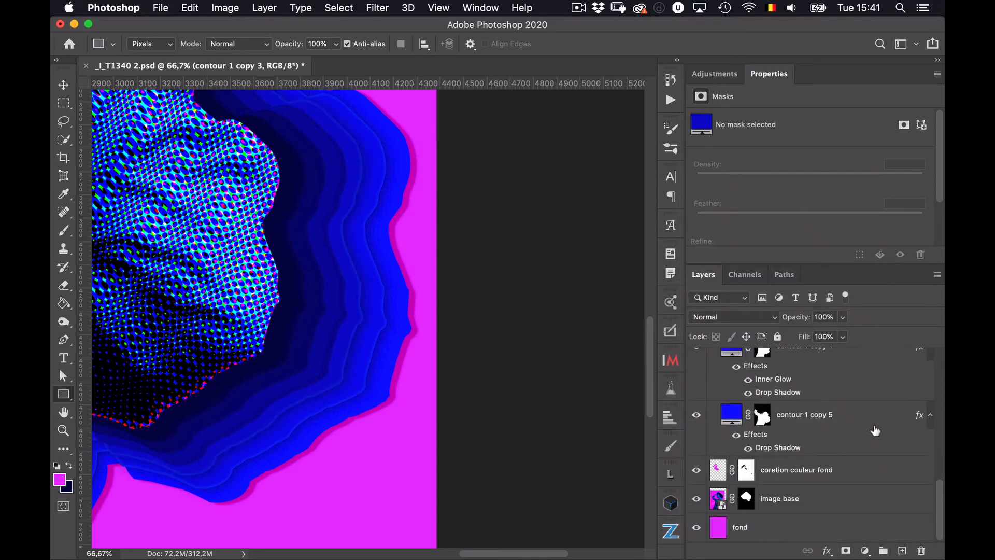
{"action": "right_click", "coordinate": [874, 431]}
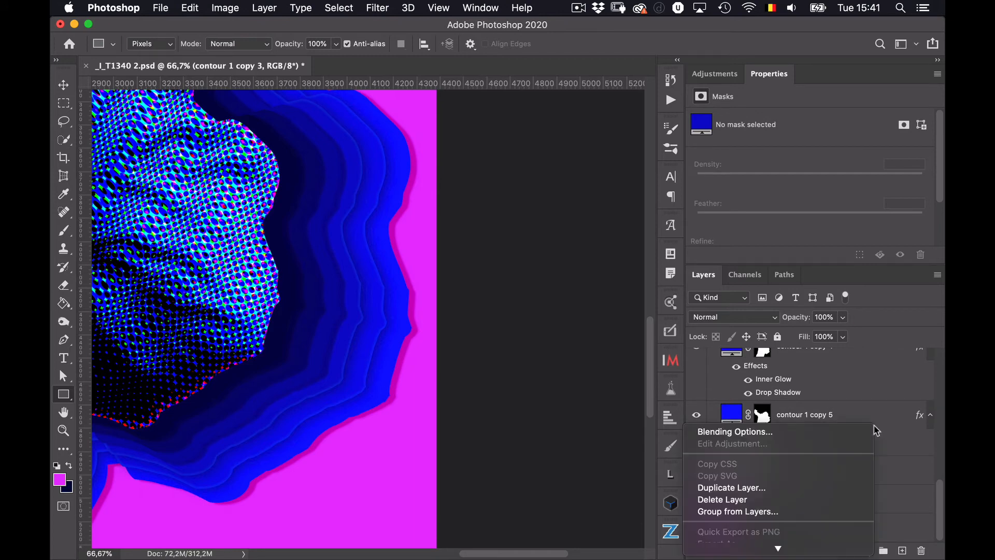
{"action": "scroll", "coordinate": [829, 446], "scroll_direction": "down", "scroll_amount": 5}
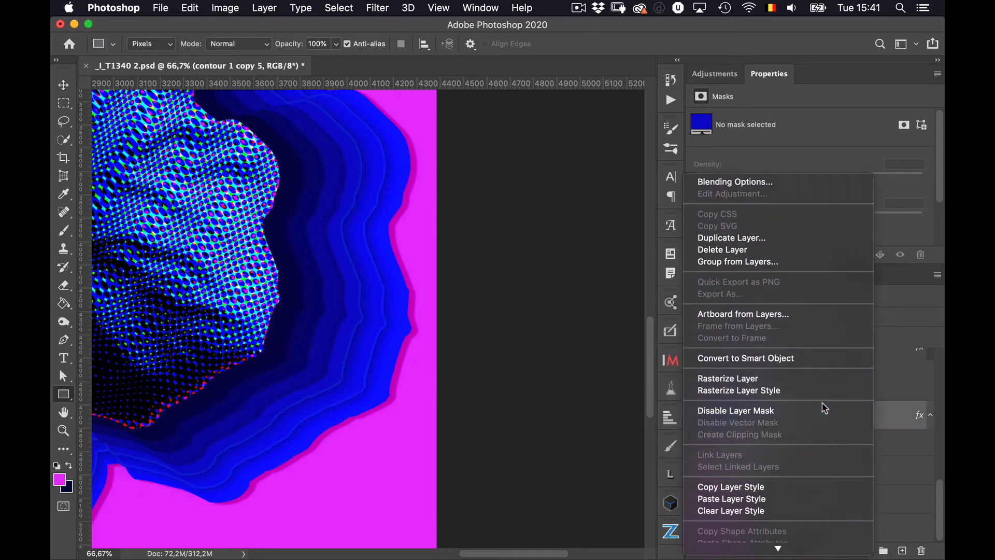
{"action": "left_click", "coordinate": [812, 499]}
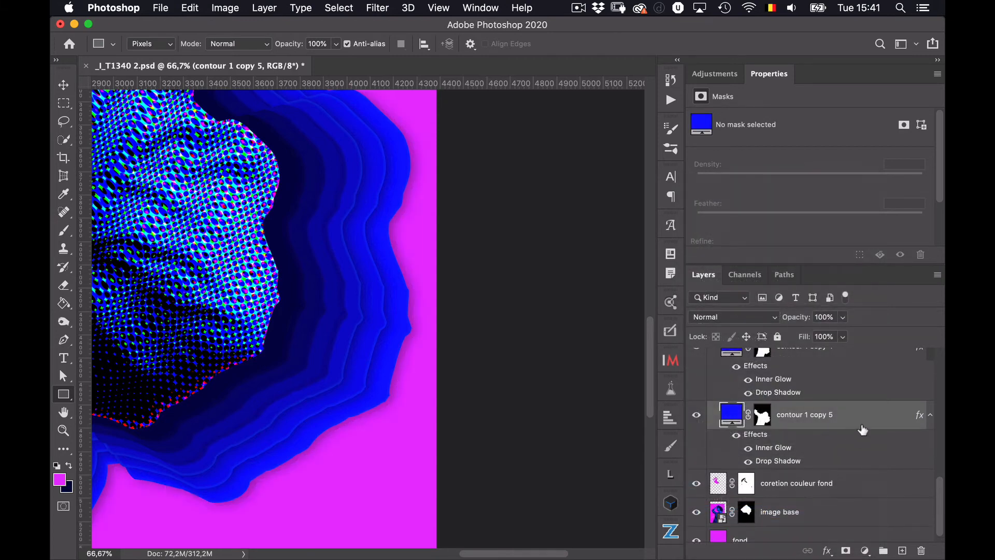
- Paste the copied layer style onto contour 1 copy 2
{"action": "scroll", "coordinate": [863, 430], "scroll_direction": "up", "scroll_amount": 6}
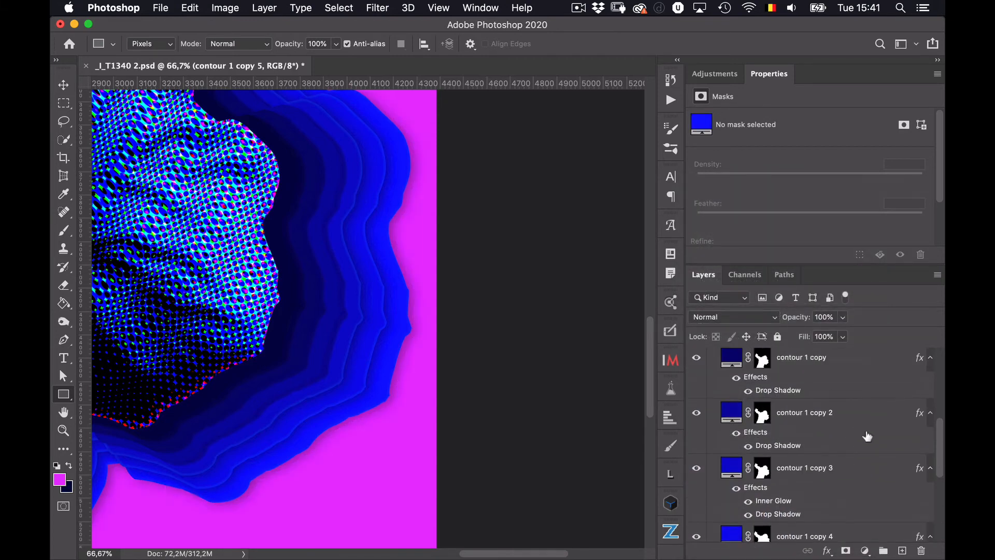
{"action": "right_click", "coordinate": [875, 428]}
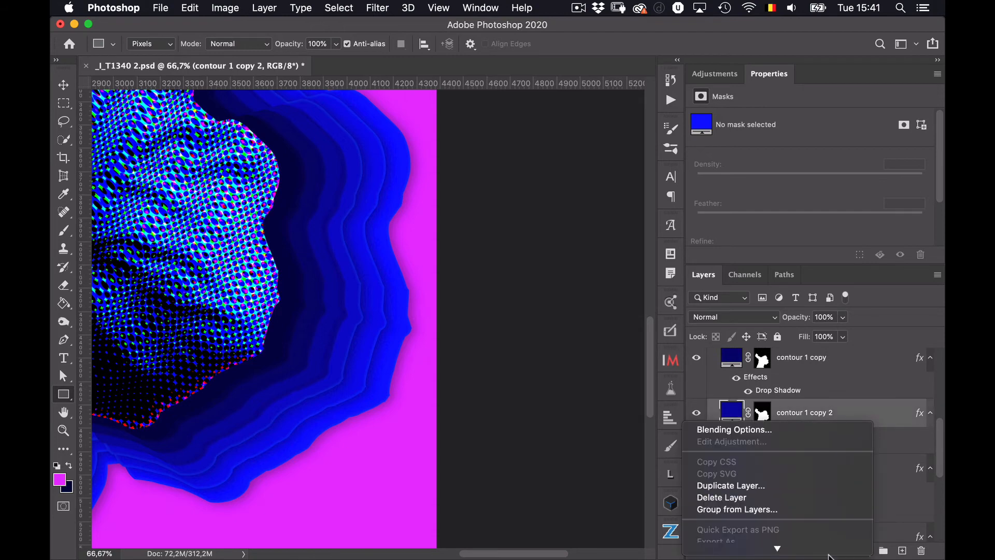
{"action": "scroll", "coordinate": [787, 528], "scroll_direction": "down", "scroll_amount": 10}
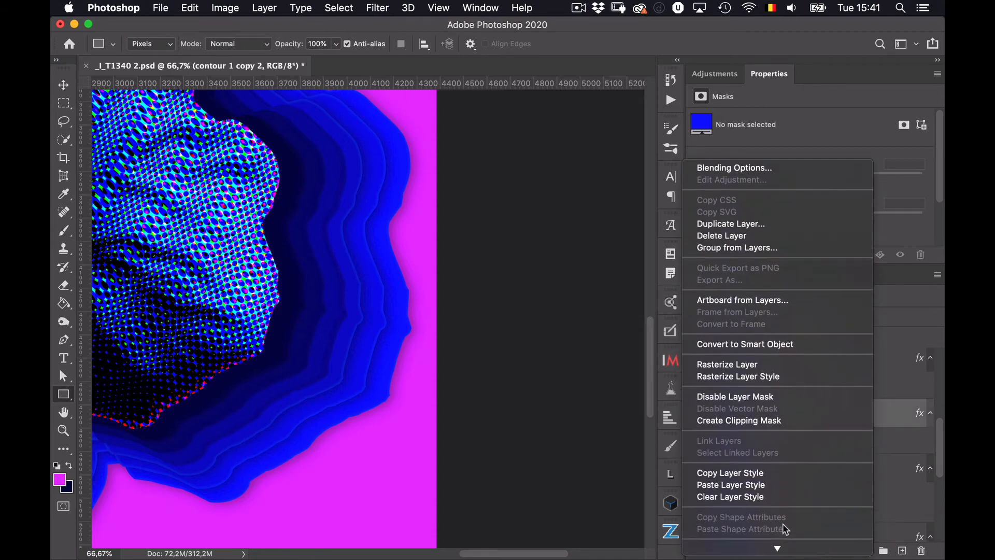
{"action": "left_click", "coordinate": [788, 484]}
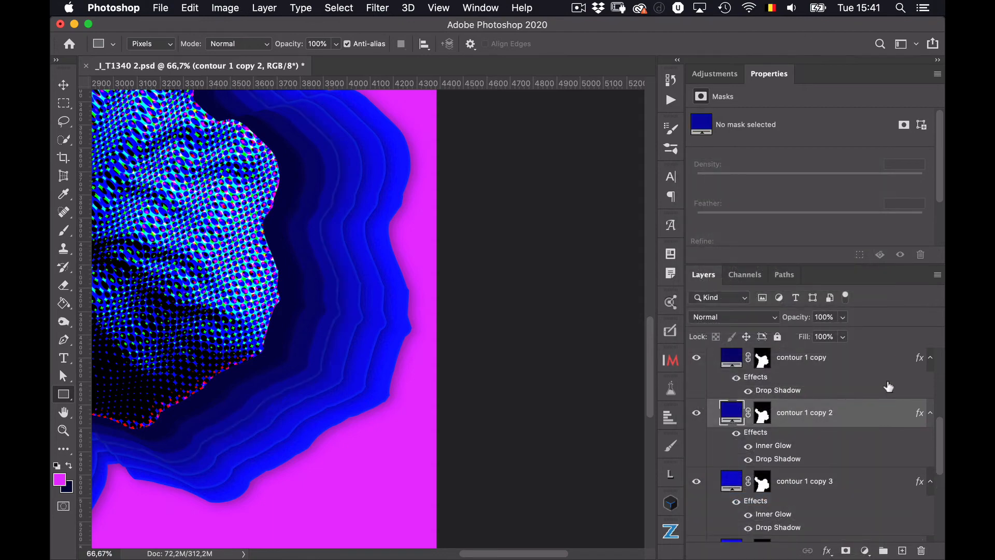
- Paste the copied layer style onto the contour 1 copy layer
{"action": "scroll", "coordinate": [888, 388], "scroll_direction": "up", "scroll_amount": 1}
{"action": "right_click", "coordinate": [868, 389]}
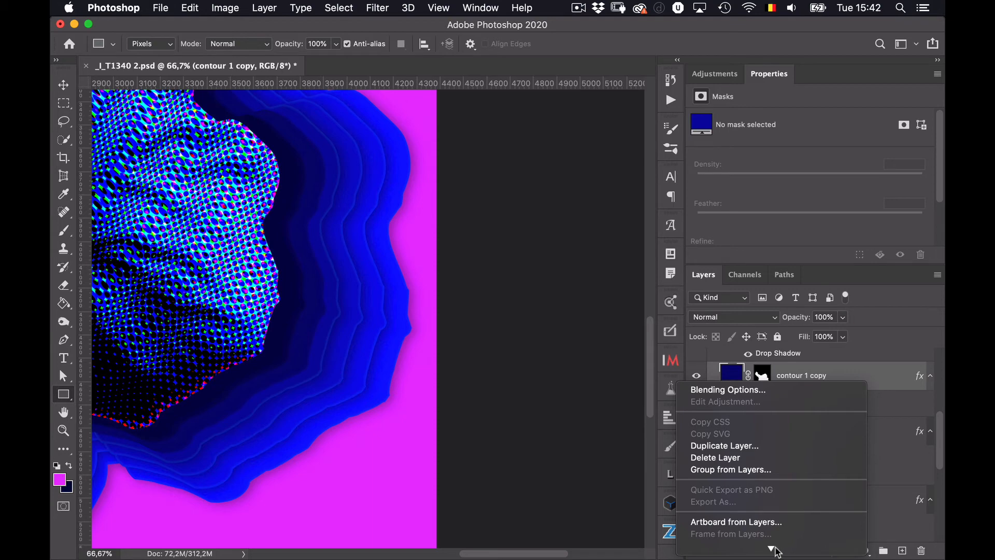
{"action": "mouse_move", "coordinate": [777, 552]}
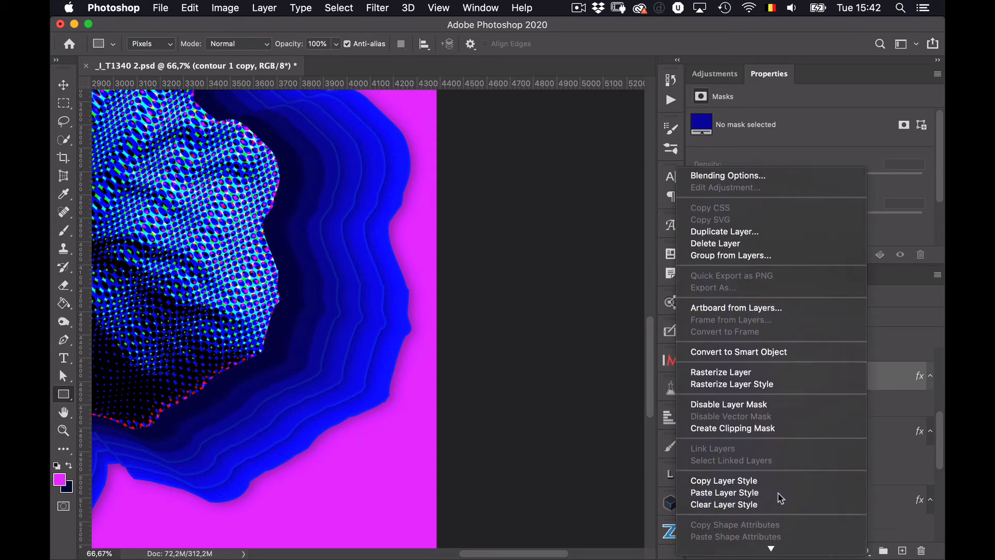
{"action": "left_click", "coordinate": [780, 498]}
- Paste the copied layer style onto the contour 1 layer
{"action": "scroll", "coordinate": [869, 412], "scroll_direction": "up", "scroll_amount": 3}
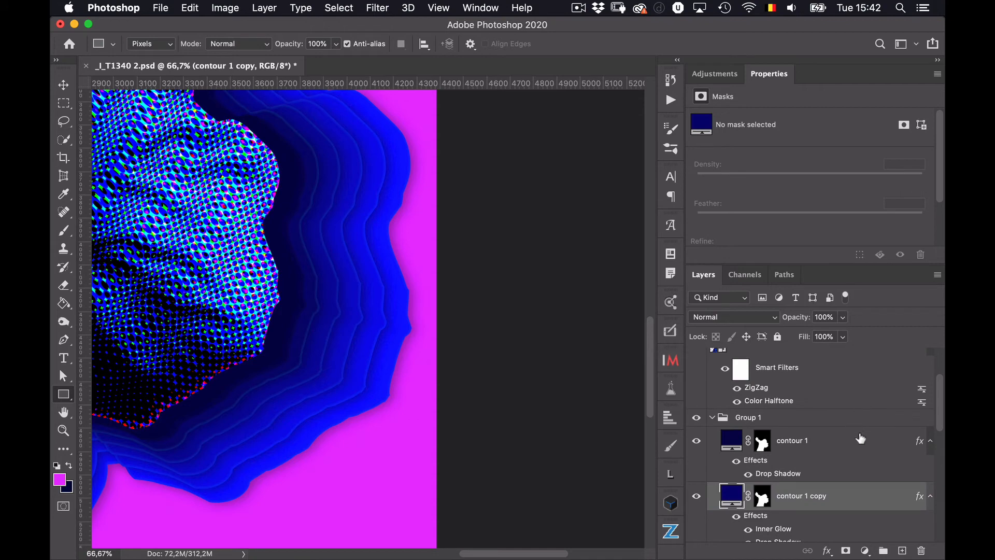
{"action": "right_click", "coordinate": [859, 448]}
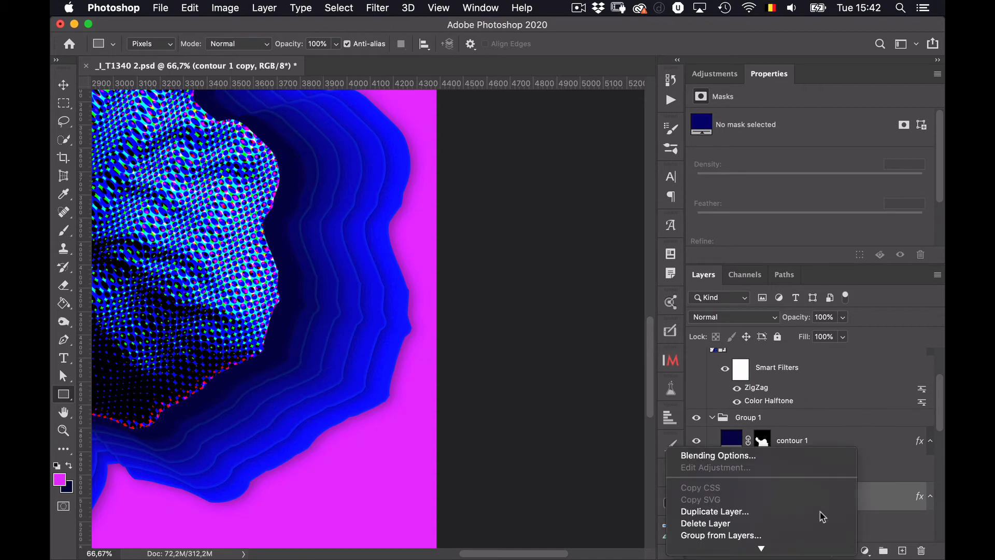
{"action": "mouse_move", "coordinate": [798, 552]}
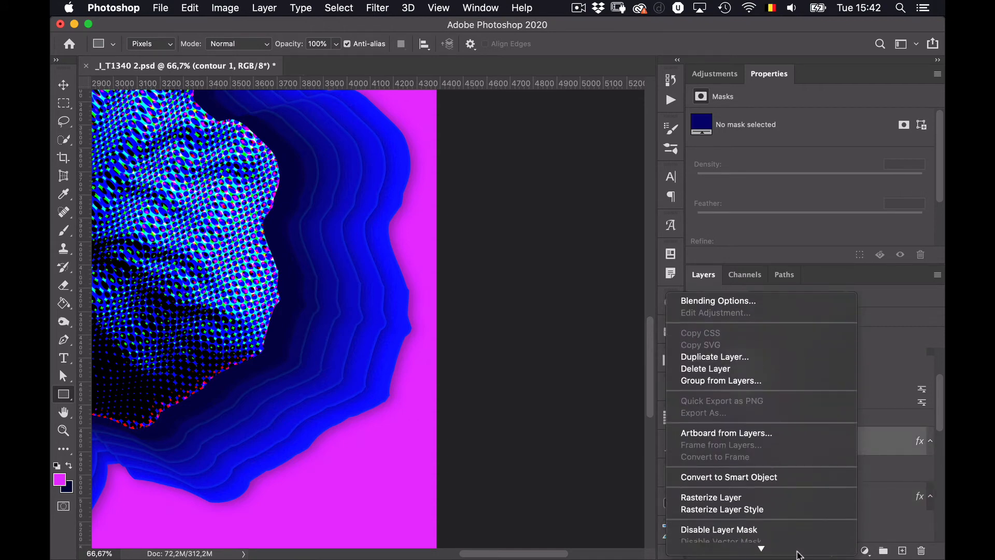
{"action": "left_click", "coordinate": [802, 488]}
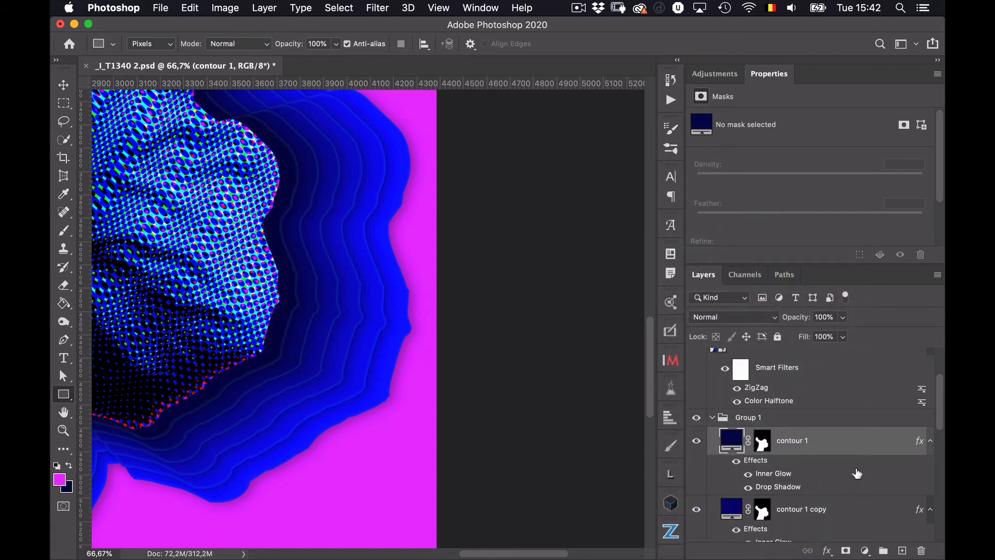
- Add a white layer mask to Group 1, which holds the contour layers
{"action": "key", "text": "super+minus"}
{"action": "key", "text": "super+minus"}
{"action": "key", "text": "super+minus"}
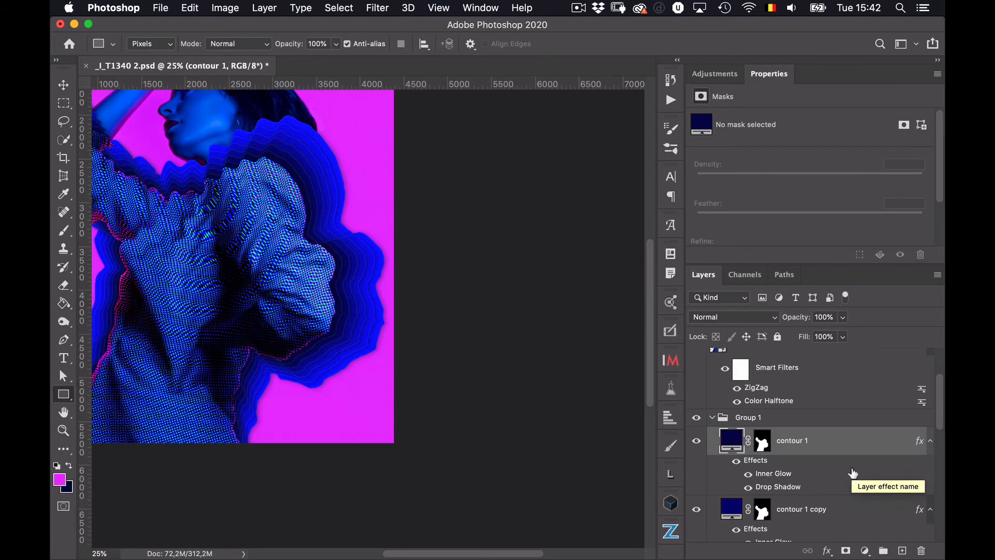
{"action": "key", "text": "super+minus"}
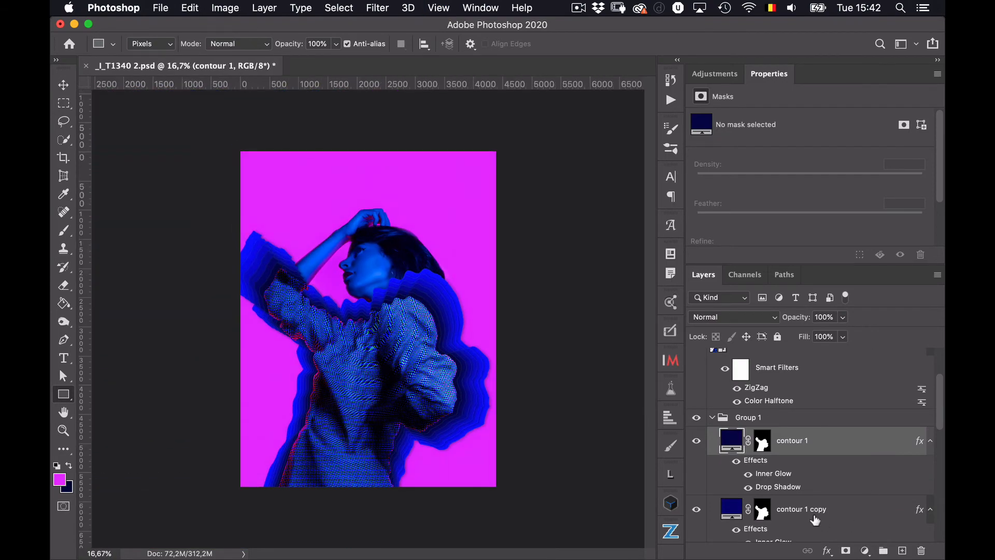
{"action": "key", "text": "super+plus"}
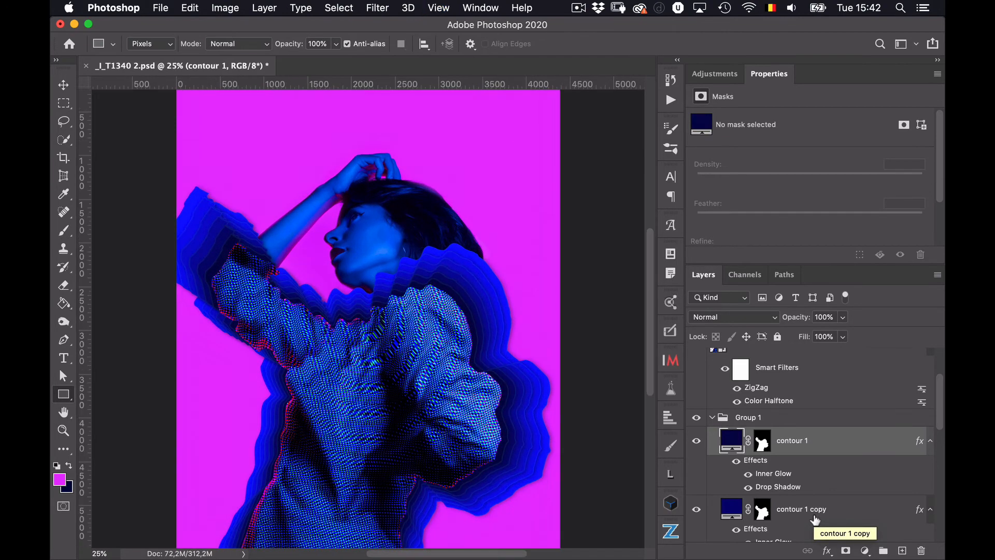
{"action": "left_click", "coordinate": [801, 422]}
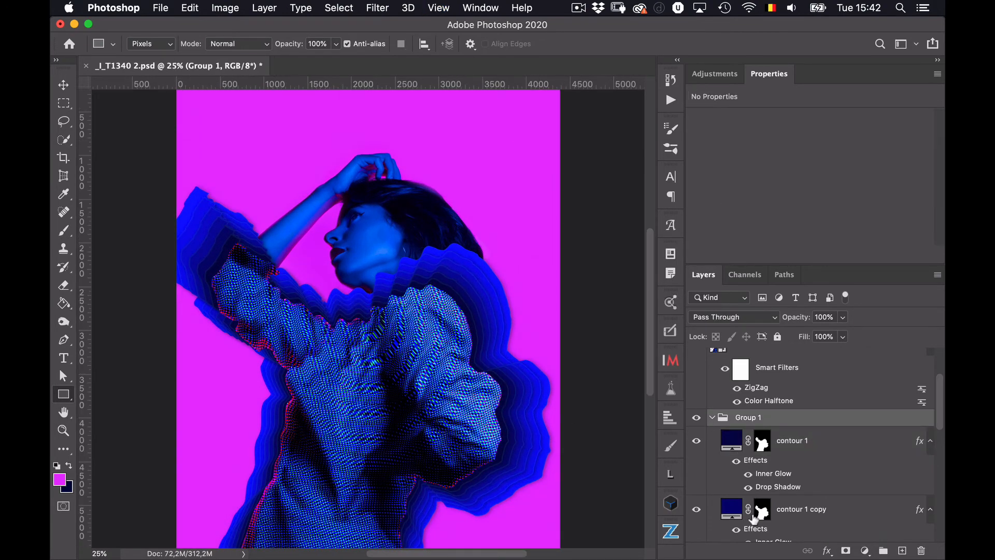
{"action": "left_click", "coordinate": [845, 551]}
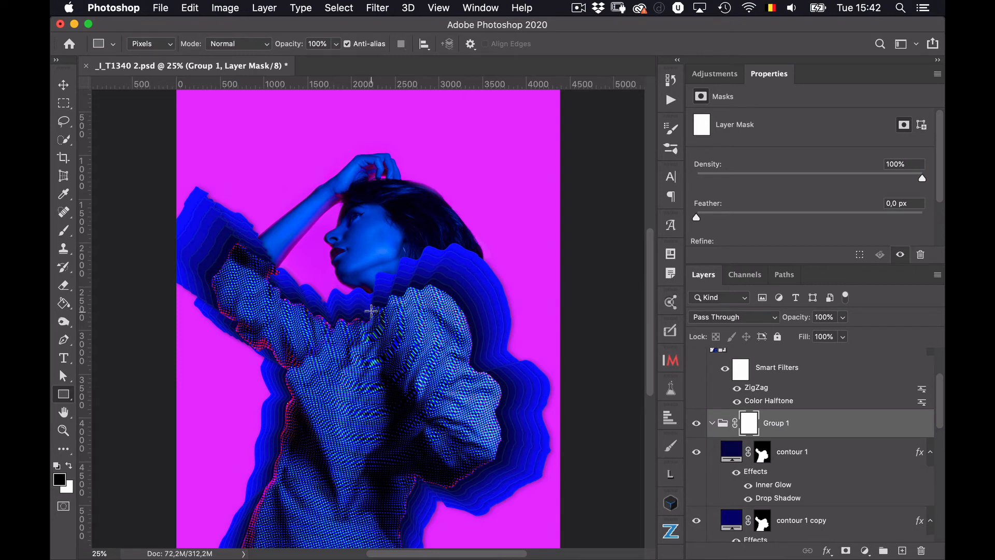
- Paint black on the Group 1 mask to hide the contours between arm and chin and over the neck and hair
{"action": "key", "text": "b"}
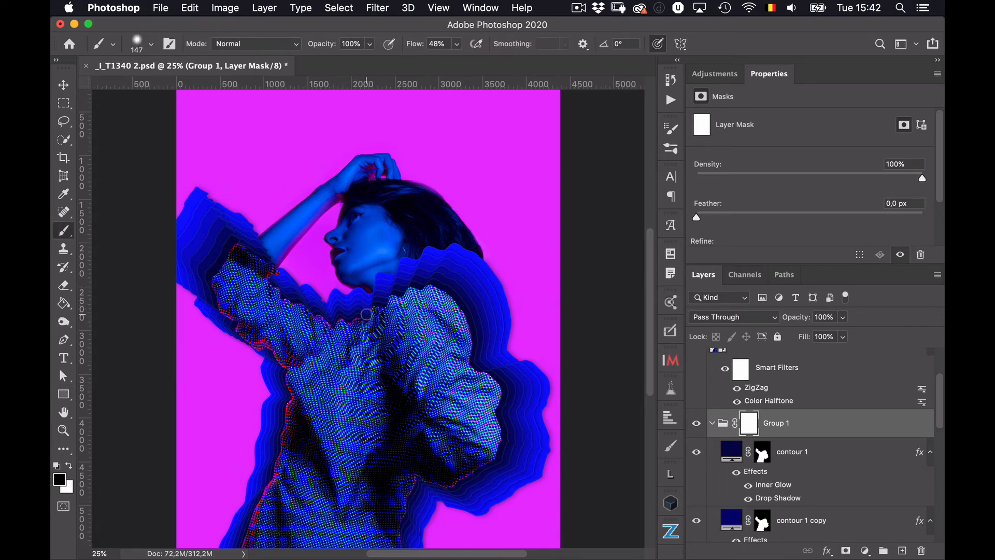
{"action": "mouse_move", "coordinate": [367, 313]}
{"action": "left_mouse_down"}
{"action": "mouse_move", "coordinate": [361, 293]}
{"action": "mouse_move", "coordinate": [347, 319]}
{"action": "mouse_move", "coordinate": [327, 296]}
{"action": "mouse_move", "coordinate": [340, 290]}
{"action": "mouse_move", "coordinate": [345, 313]}
{"action": "mouse_move", "coordinate": [325, 310]}
{"action": "mouse_move", "coordinate": [320, 294]}
{"action": "mouse_move", "coordinate": [341, 303]}
{"action": "mouse_move", "coordinate": [338, 317]}
{"action": "mouse_move", "coordinate": [342, 290]}
{"action": "mouse_move", "coordinate": [332, 318]}
{"action": "mouse_move", "coordinate": [291, 299]}
{"action": "mouse_move", "coordinate": [298, 278]}
{"action": "mouse_move", "coordinate": [315, 301]}
{"action": "mouse_move", "coordinate": [292, 279]}
{"action": "mouse_move", "coordinate": [285, 293]}
{"action": "mouse_move", "coordinate": [290, 275]}
{"action": "mouse_move", "coordinate": [307, 300]}
{"action": "left_mouse_up"}
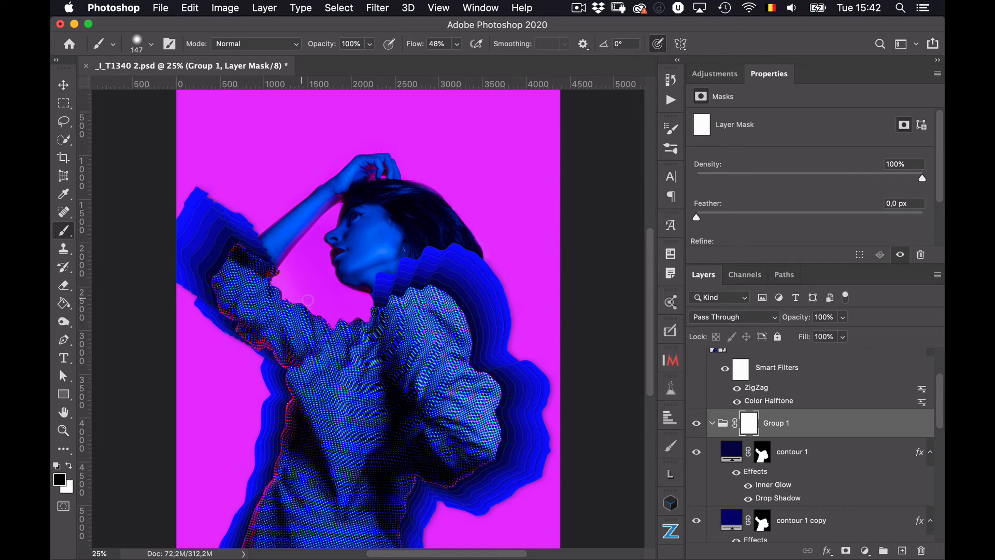
{"action": "mouse_move", "coordinate": [374, 307]}
{"action": "left_mouse_down"}
{"action": "mouse_move", "coordinate": [383, 281]}
{"action": "mouse_move", "coordinate": [392, 295]}
{"action": "mouse_move", "coordinate": [425, 245]}
{"action": "mouse_move", "coordinate": [429, 290]}
{"action": "mouse_move", "coordinate": [429, 273]}
{"action": "mouse_move", "coordinate": [455, 251]}
{"action": "mouse_move", "coordinate": [474, 254]}
{"action": "mouse_move", "coordinate": [433, 283]}
{"action": "left_mouse_up"}
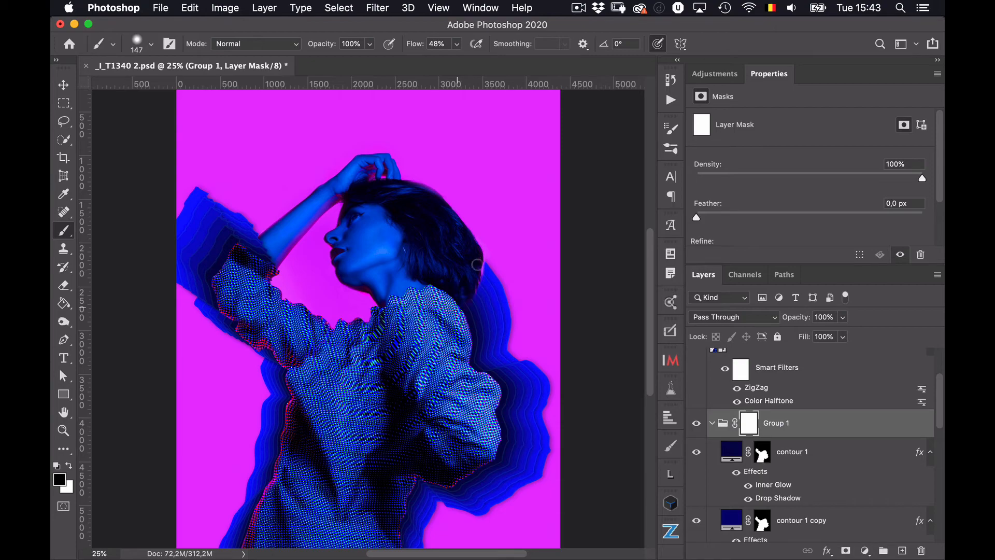
{"action": "left_click_drag", "start_coordinate": [463, 308], "coordinate": [477, 259]}
- Paint white on the Group 1 mask along the hair's back edge to restore the contours behind it
{"action": "key", "text": "super+equal"}
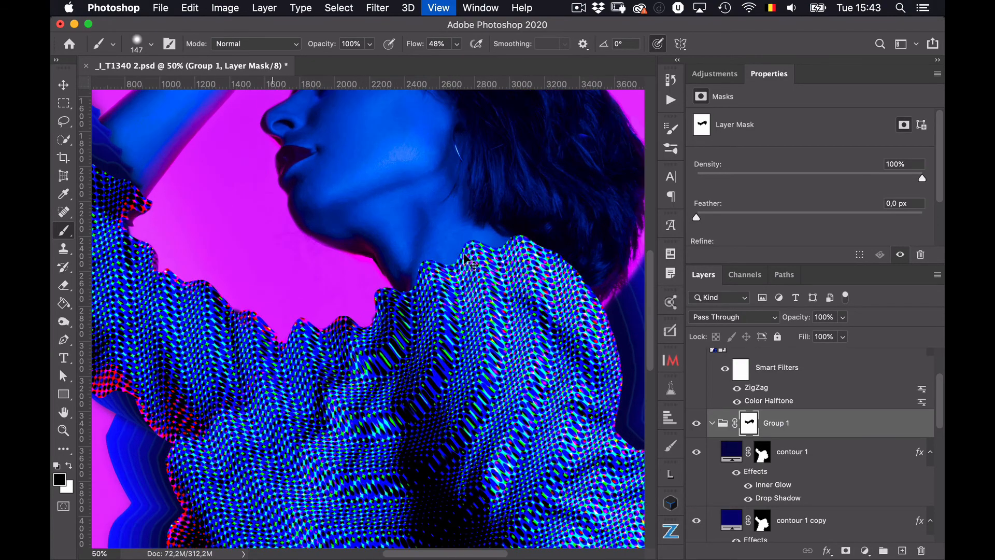
{"action": "key", "text": "super+equal"}
{"action": "mouse_move", "coordinate": [574, 295]}
{"action": "left_mouse_down"}
{"action": "mouse_move", "coordinate": [400, 344]}
{"action": "mouse_move", "coordinate": [333, 383]}
{"action": "left_mouse_up"}
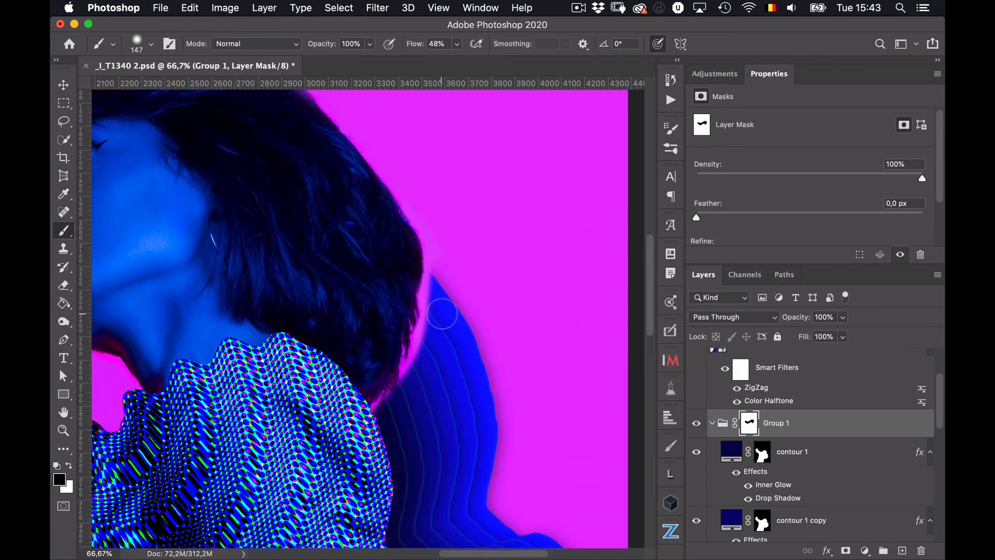
{"action": "key", "text": "x"}
{"action": "mouse_move", "coordinate": [477, 280]}
{"action": "left_mouse_down"}
{"action": "mouse_move", "coordinate": [480, 355]}
{"action": "mouse_move", "coordinate": [484, 158]}
{"action": "left_mouse_up"}
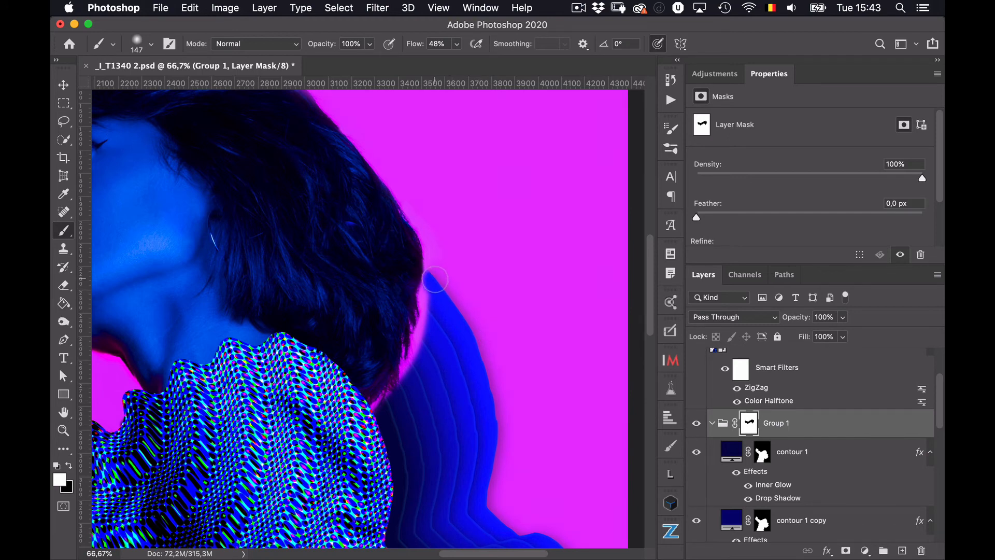
{"action": "mouse_move", "coordinate": [433, 284]}
{"action": "left_mouse_down"}
{"action": "mouse_move", "coordinate": [434, 326]}
{"action": "mouse_move", "coordinate": [395, 423]}
{"action": "mouse_move", "coordinate": [383, 411]}
{"action": "mouse_move", "coordinate": [414, 378]}
{"action": "mouse_move", "coordinate": [430, 307]}
{"action": "mouse_move", "coordinate": [380, 410]}
{"action": "mouse_move", "coordinate": [428, 321]}
{"action": "mouse_move", "coordinate": [436, 260]}
{"action": "mouse_move", "coordinate": [430, 358]}
{"action": "left_mouse_up"}
- Return to a view of the whole artwork and collapse Group 1 in the layer stack
{"action": "key", "text": "super+minus"}
{"action": "key", "text": "super+minus"}
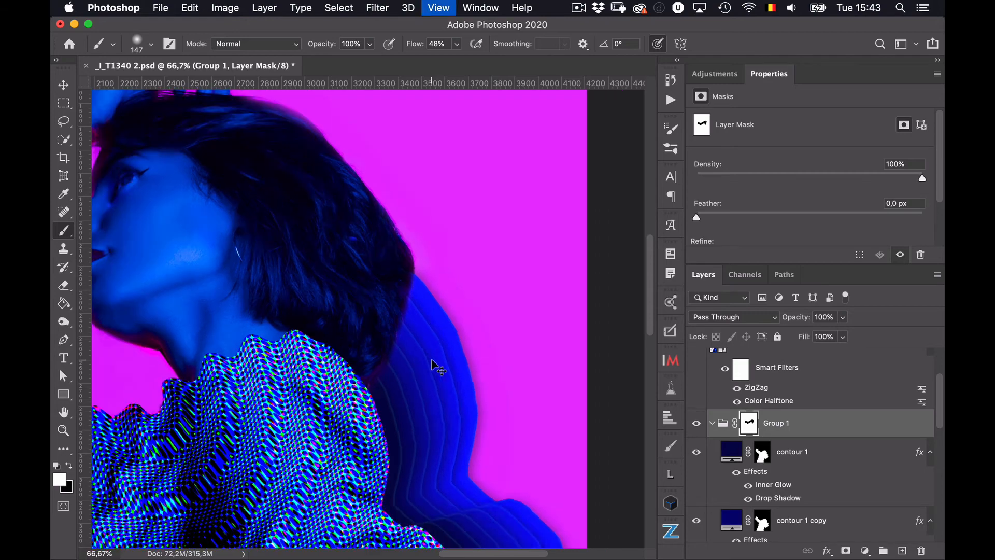
{"action": "key", "text": "super+minus"}
{"action": "key", "text": "super+minus"}
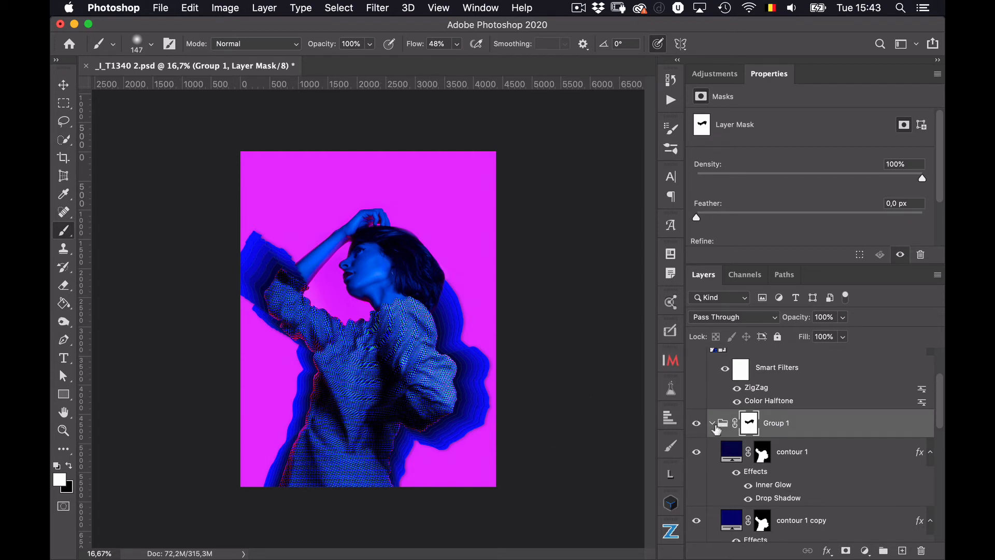
{"action": "left_click", "coordinate": [713, 425]}
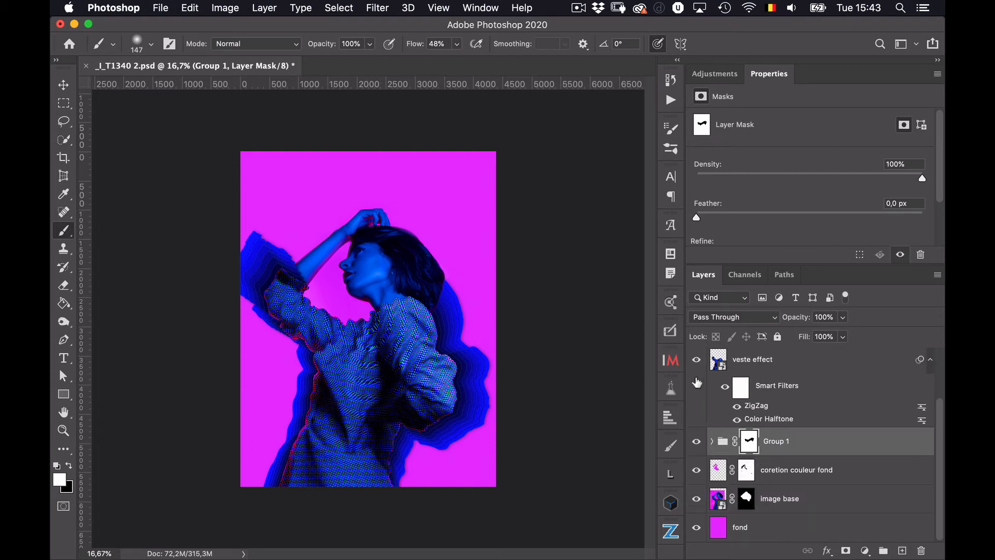
{"action": "key", "text": "super+t"}
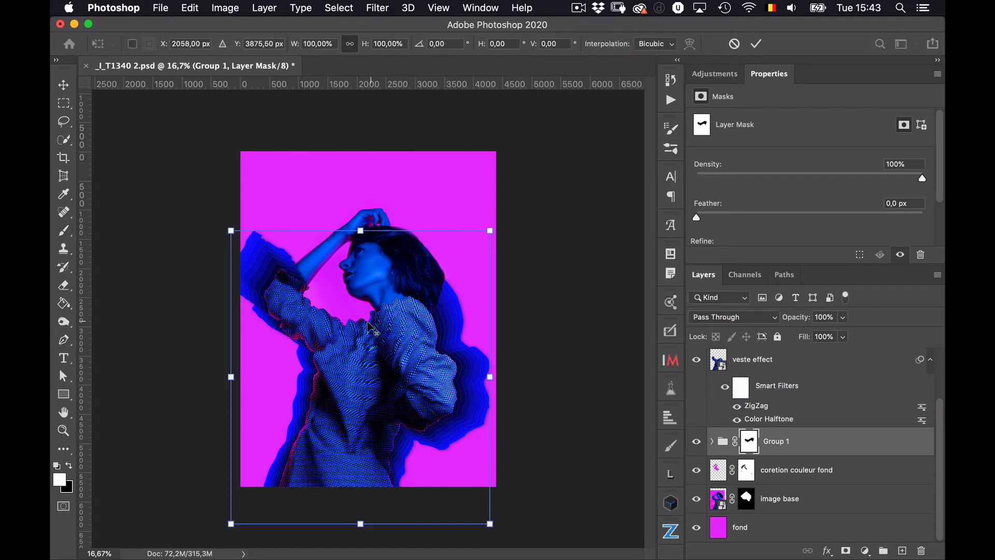
{"action": "mouse_move", "coordinate": [490, 230]}
{"action": "left_mouse_down"}
{"action": "mouse_move", "coordinate": [540, 190]}
{"action": "mouse_move", "coordinate": [488, 221]}
{"action": "left_mouse_up"}
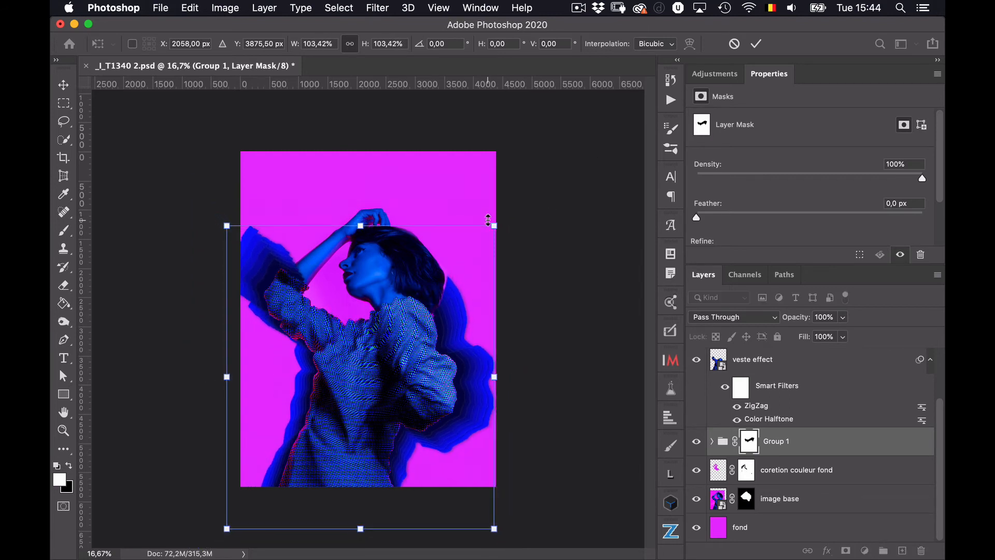
{"action": "key", "text": "Return"}
{"action": "key", "text": "b"}
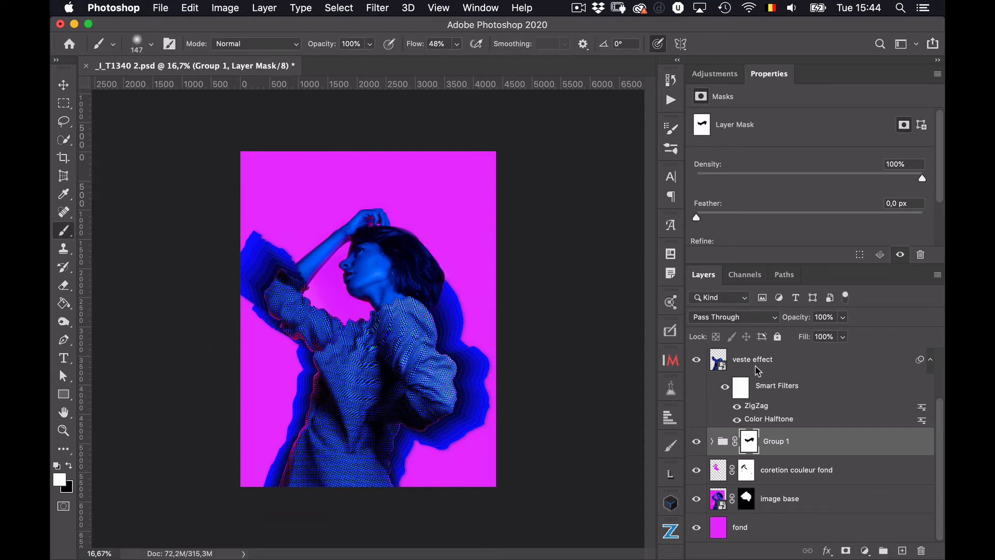
- Duplicate Group 1 and scale the copy up proportionally around its centre to about 121%
{"action": "left_click", "coordinate": [833, 441]}
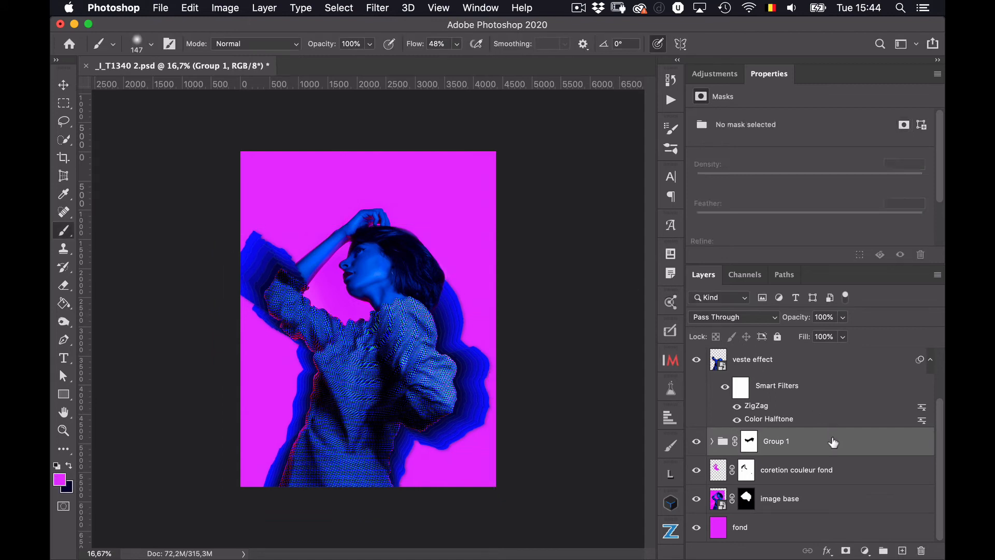
{"action": "key", "text": "super+t"}
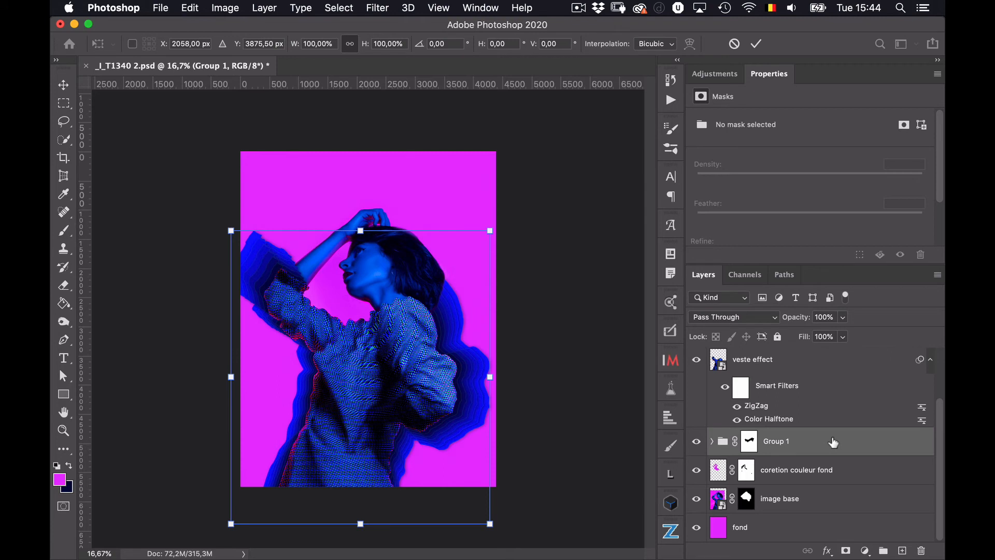
{"action": "key", "text": "Escape"}
{"action": "key", "text": "super+j"}
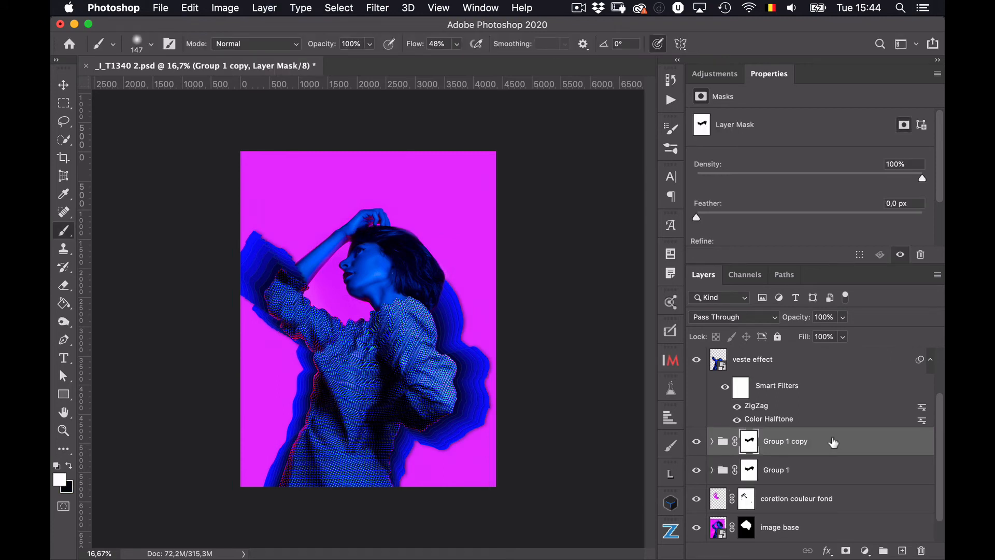
{"action": "key", "text": "super+t"}
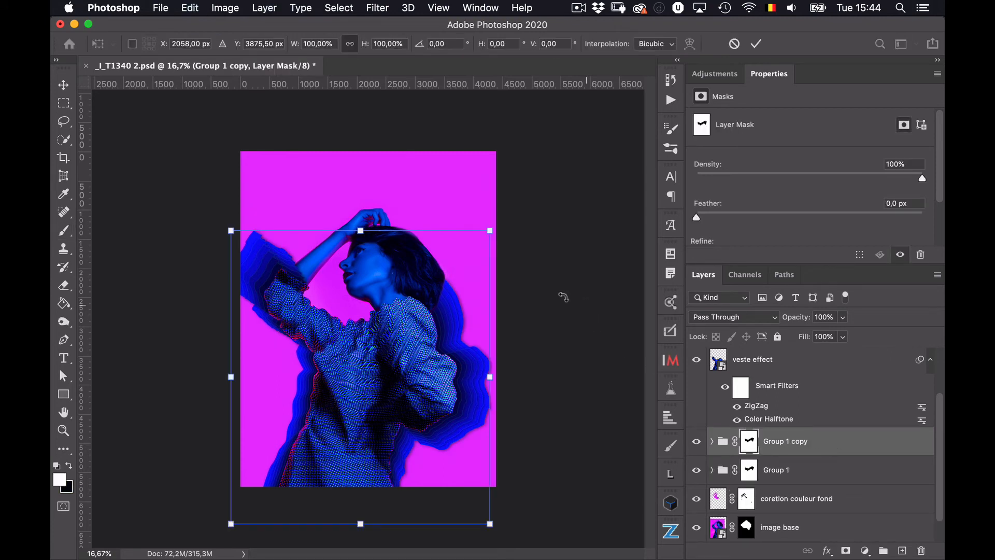
{"action": "left_click_drag", "start_coordinate": [491, 229], "coordinate": [517, 209]}
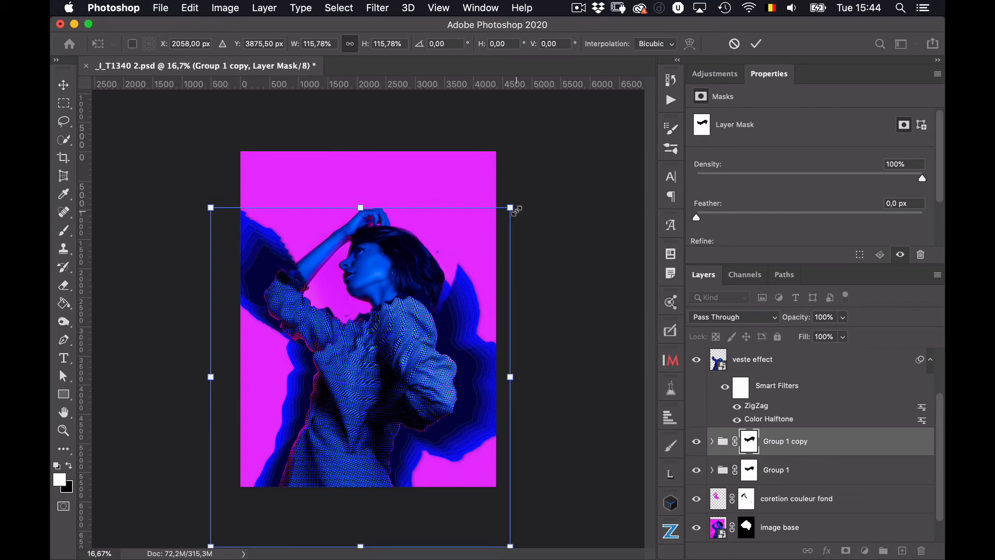
{"action": "left_click_drag", "start_coordinate": [512, 208], "coordinate": [518, 199]}
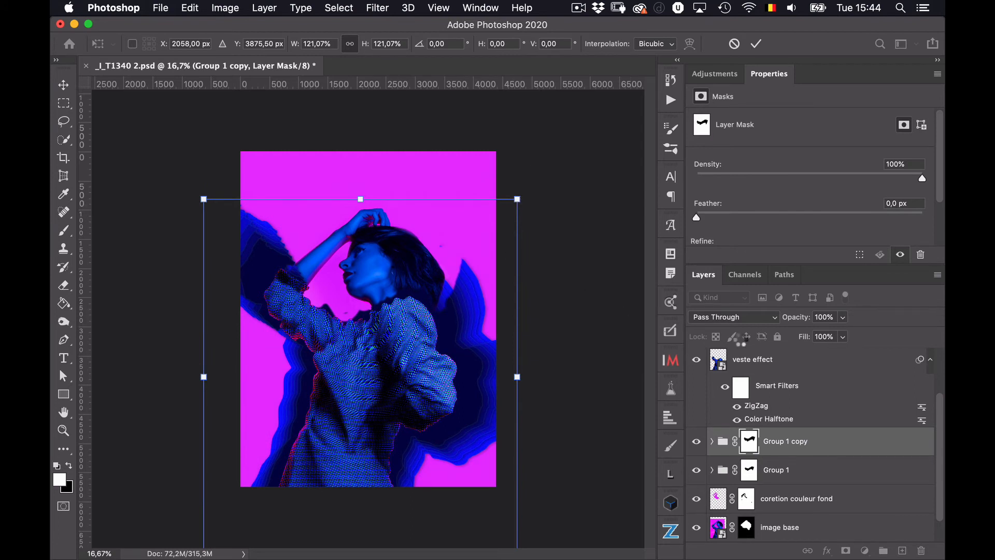
{"action": "key", "text": "Return"}
{"action": "key", "text": "b"}
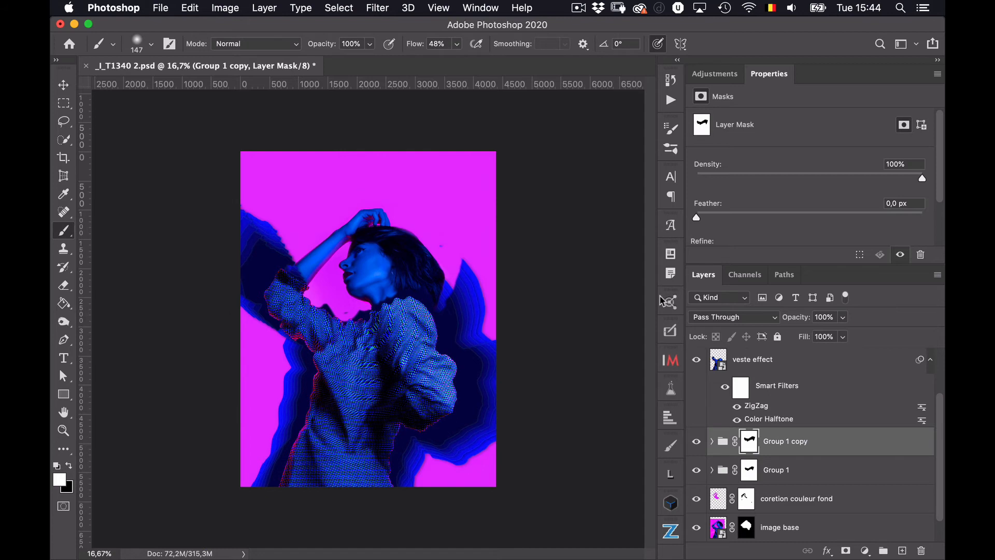
- Preview blend modes such as Hard Light on Group 1 copy, keep Pass Through and hide the group
{"action": "left_click", "coordinate": [731, 323]}
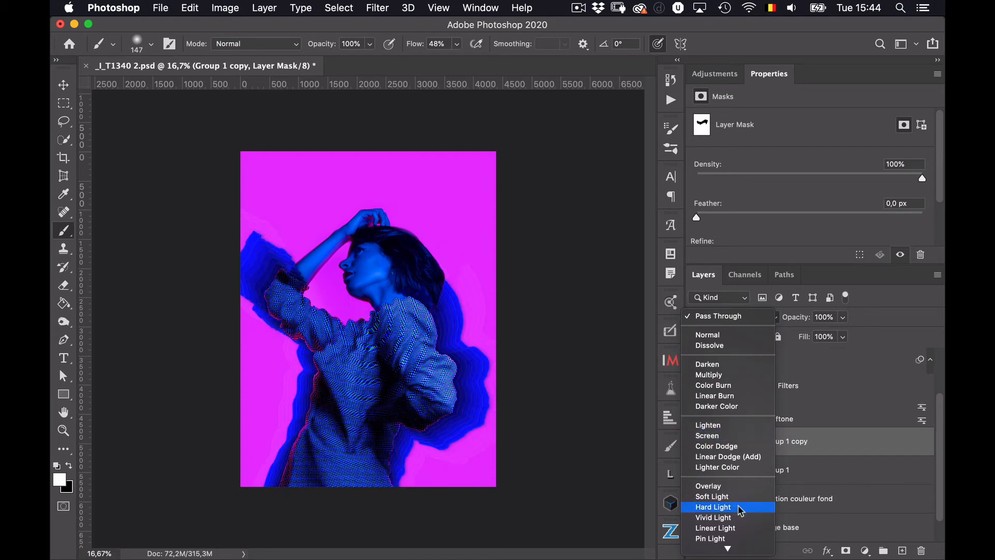
{"action": "left_click", "coordinate": [945, 392]}
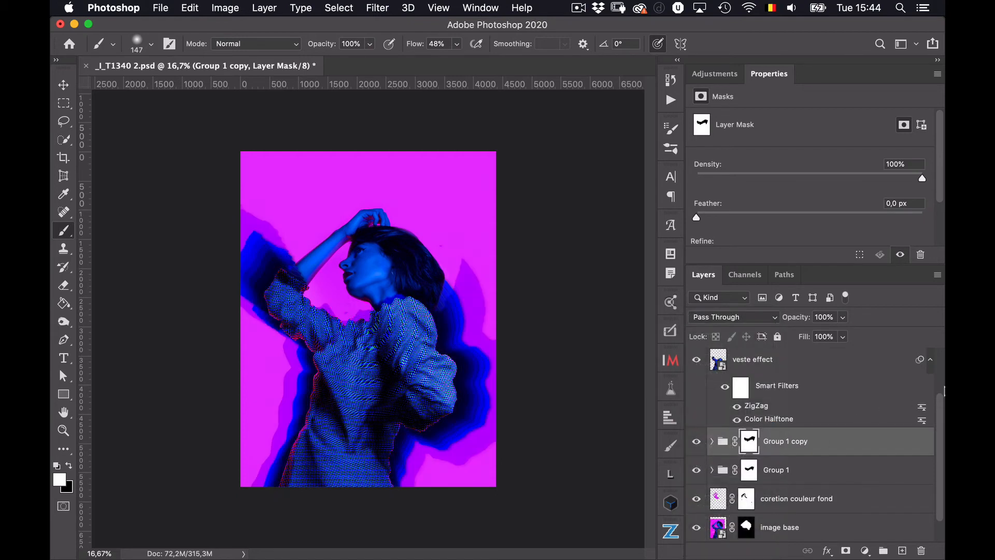
{"action": "left_click", "coordinate": [695, 442]}
- Preview blend modes such as Pin Light and Hue on Group 1 and set the group to Normal
{"action": "left_click", "coordinate": [750, 470]}
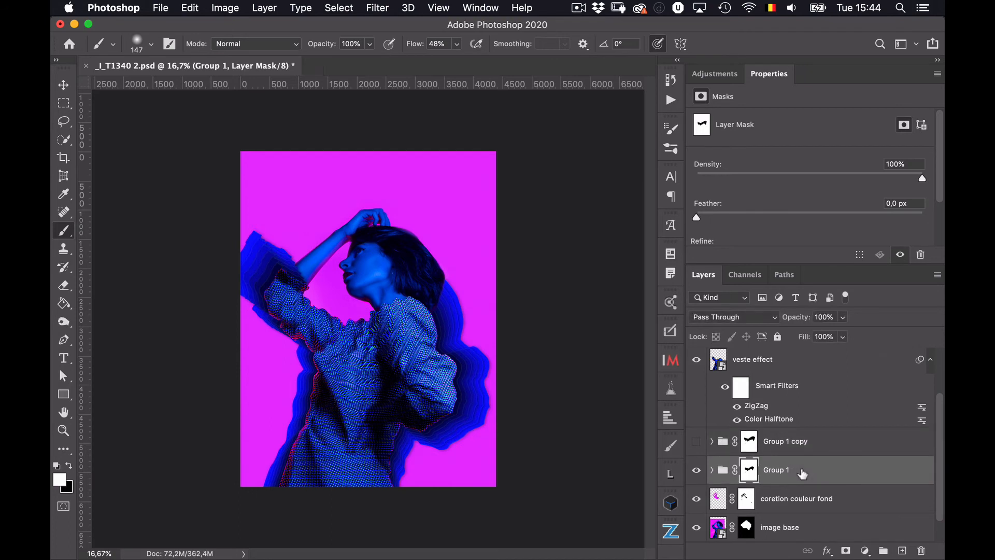
{"action": "left_click", "coordinate": [762, 316]}
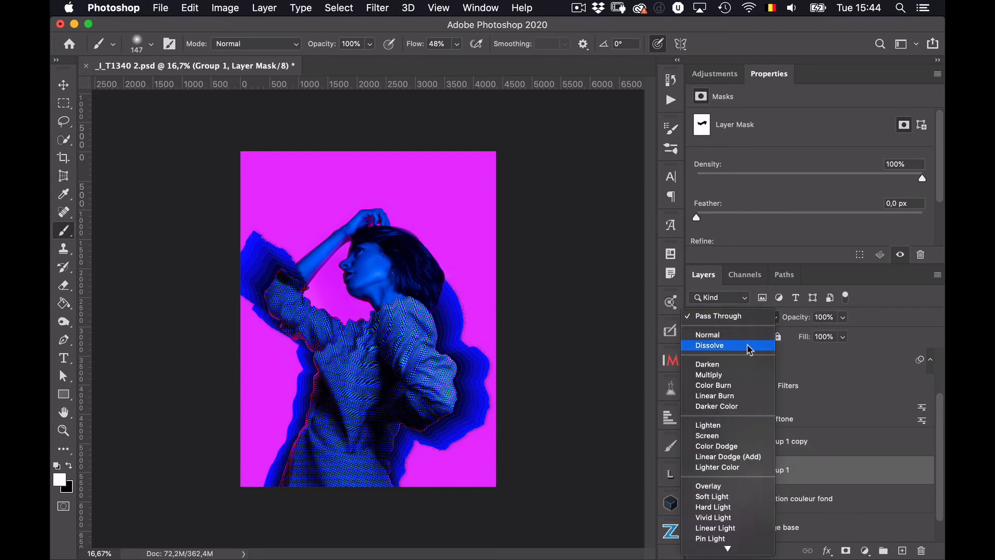
{"action": "key", "text": "Escape"}
{"action": "key", "text": "super+plus"}
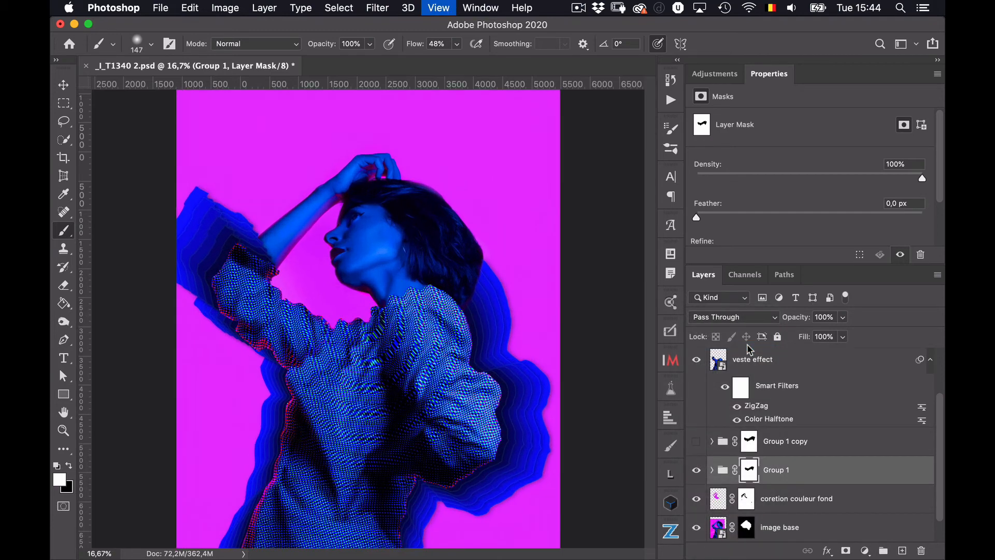
{"action": "left_click", "coordinate": [760, 318]}
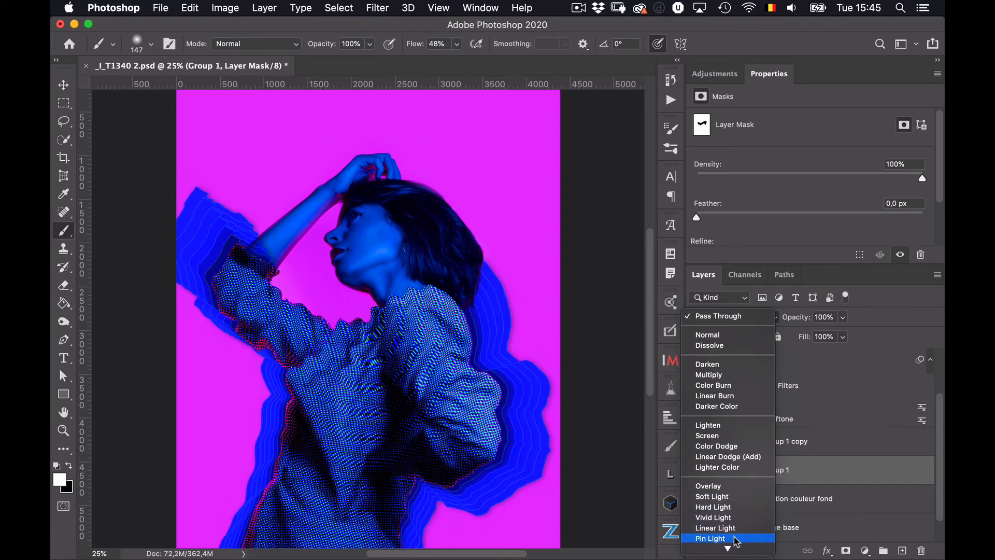
{"action": "scroll", "coordinate": [736, 523], "scroll_direction": "down", "scroll_amount": 4}
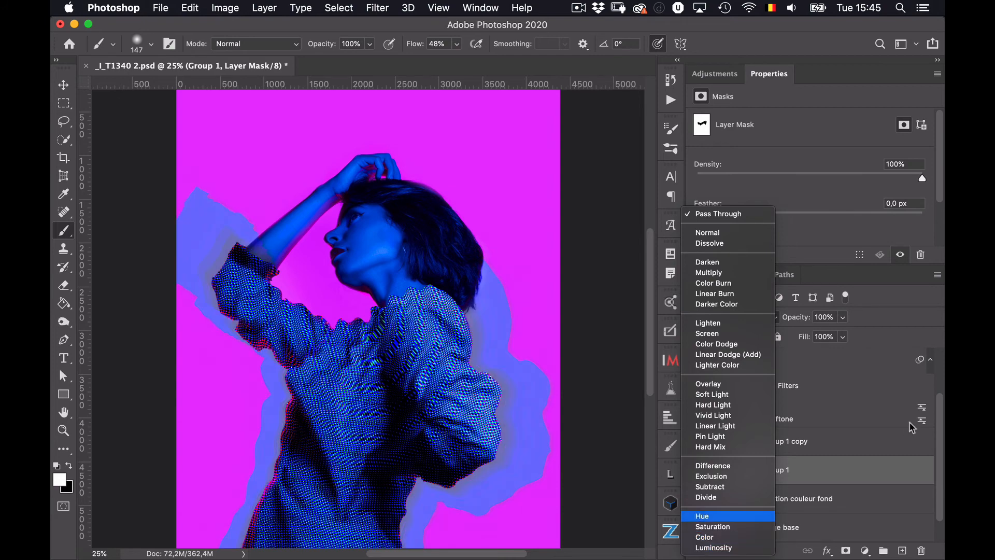
{"action": "left_click", "coordinate": [738, 236]}
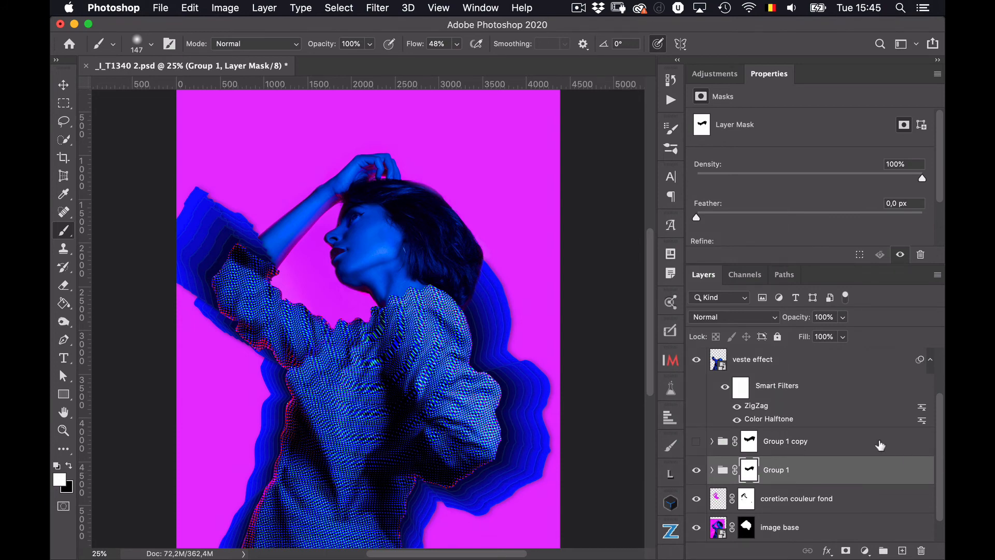
- Show and expand the contoursssss group to check its Color Fill layers' blend modes, then collapse and hide it
{"action": "scroll", "coordinate": [880, 444], "scroll_direction": "up", "scroll_amount": 2}
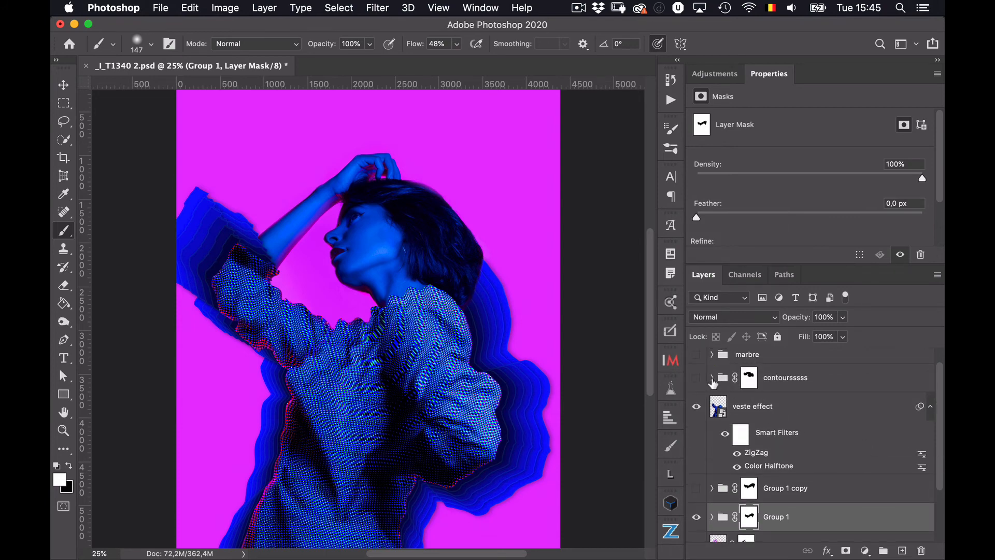
{"action": "left_click", "coordinate": [712, 378]}
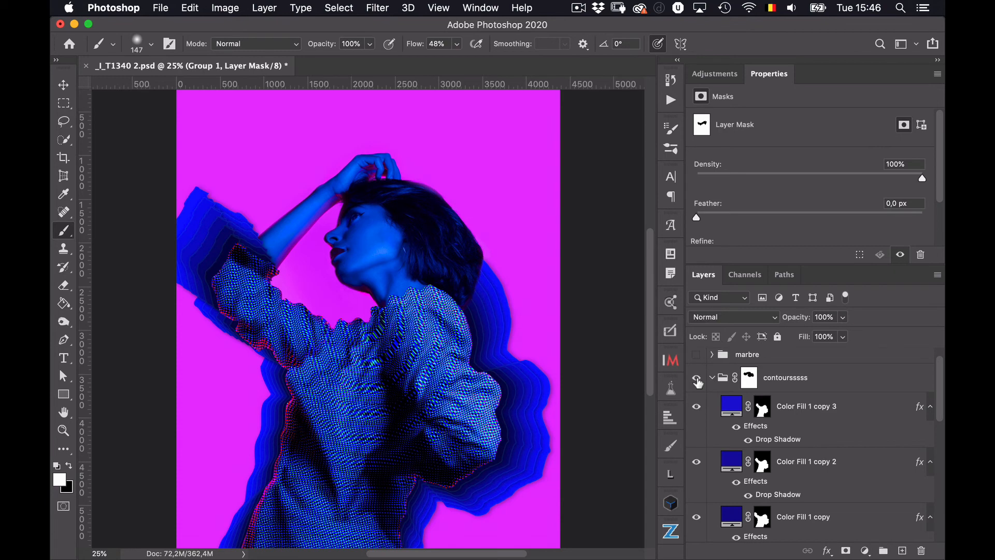
{"action": "left_click", "coordinate": [696, 378]}
{"action": "left_click", "coordinate": [815, 382]}
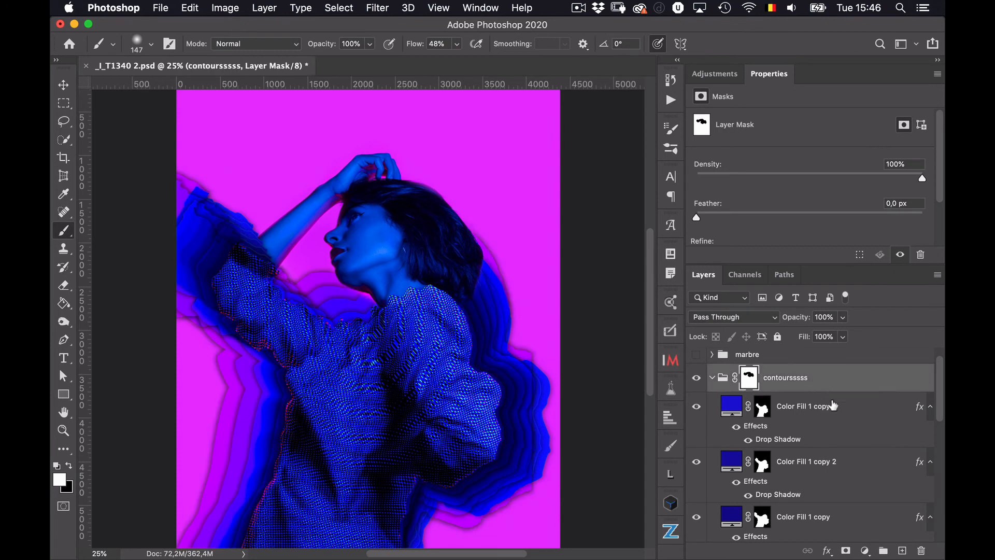
{"action": "left_click", "coordinate": [864, 421]}
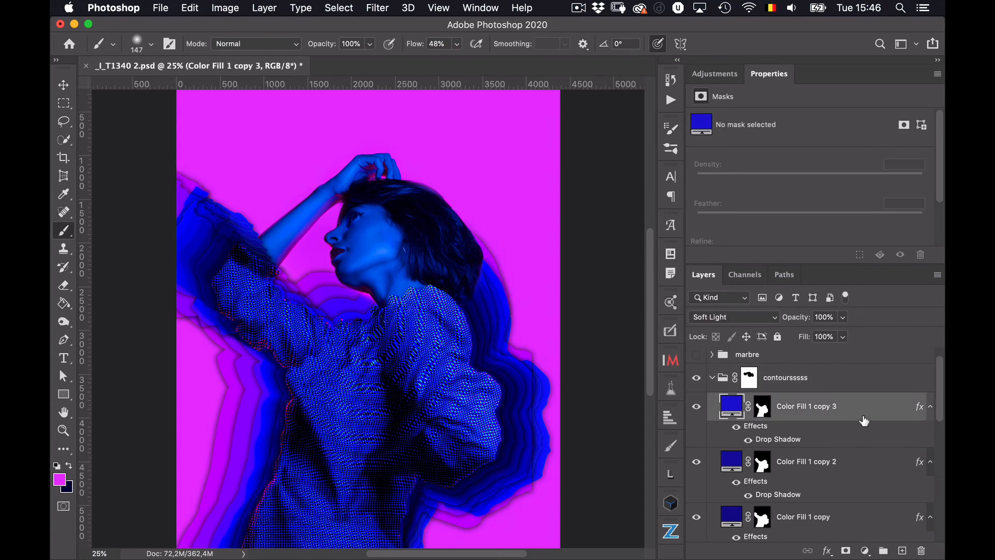
{"action": "left_click", "coordinate": [869, 472]}
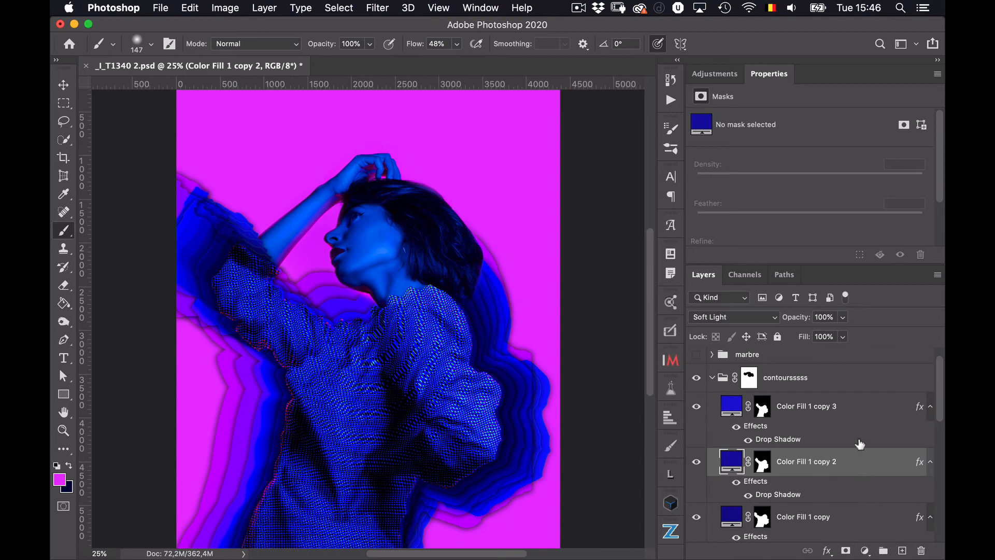
{"action": "left_click", "coordinate": [711, 382]}
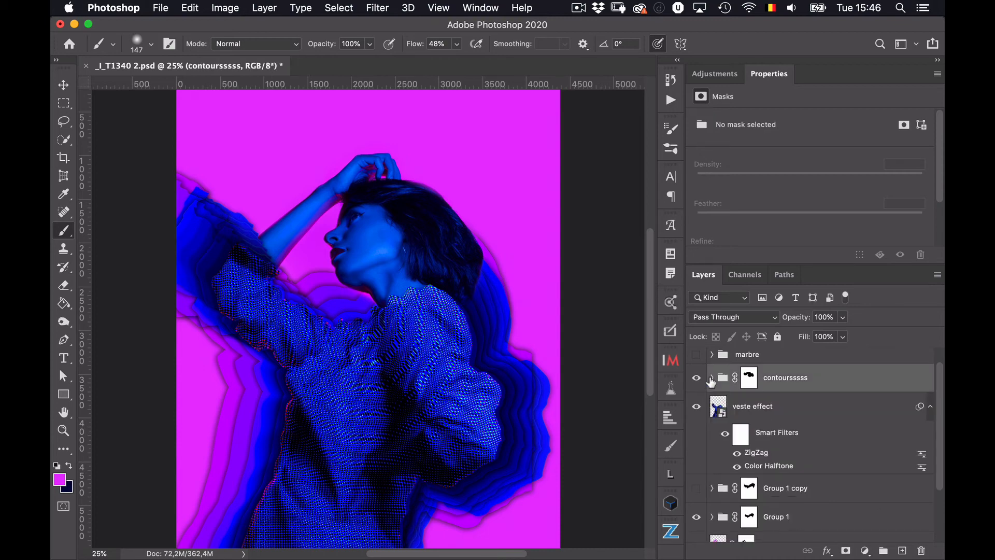
{"action": "left_click", "coordinate": [696, 378]}
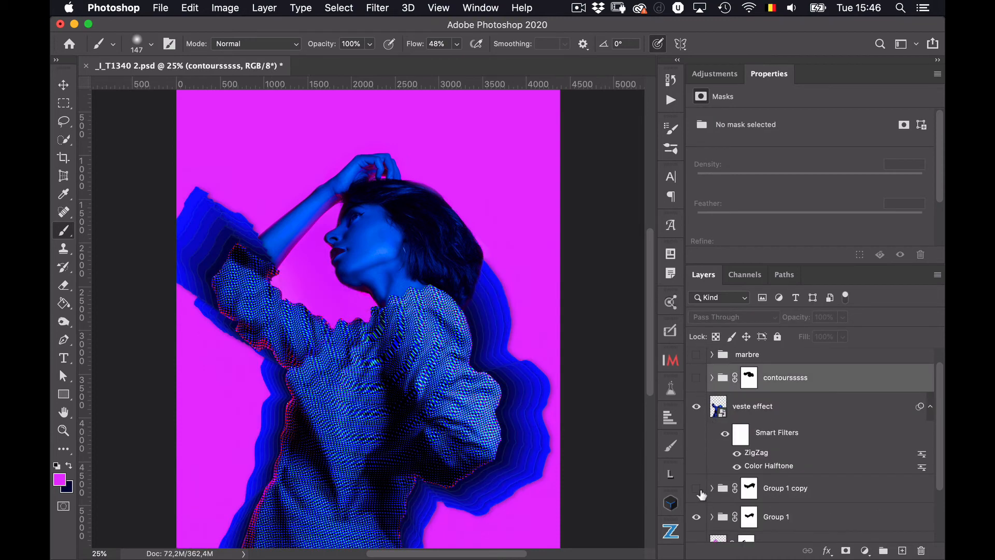
- Expand Group 1 and set its contour 1 layer to the Soft Light blend mode
{"action": "left_click", "coordinate": [815, 519]}
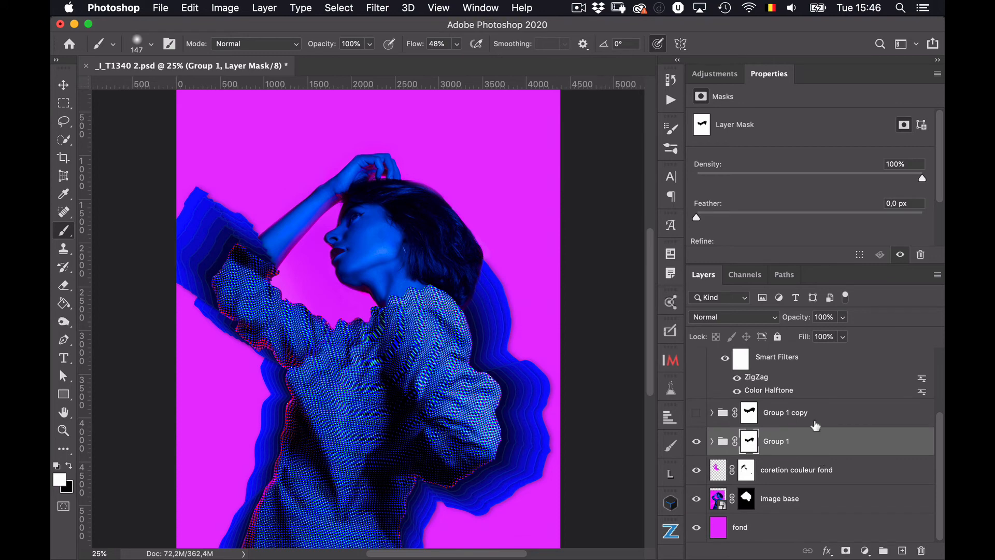
{"action": "left_click", "coordinate": [776, 317]}
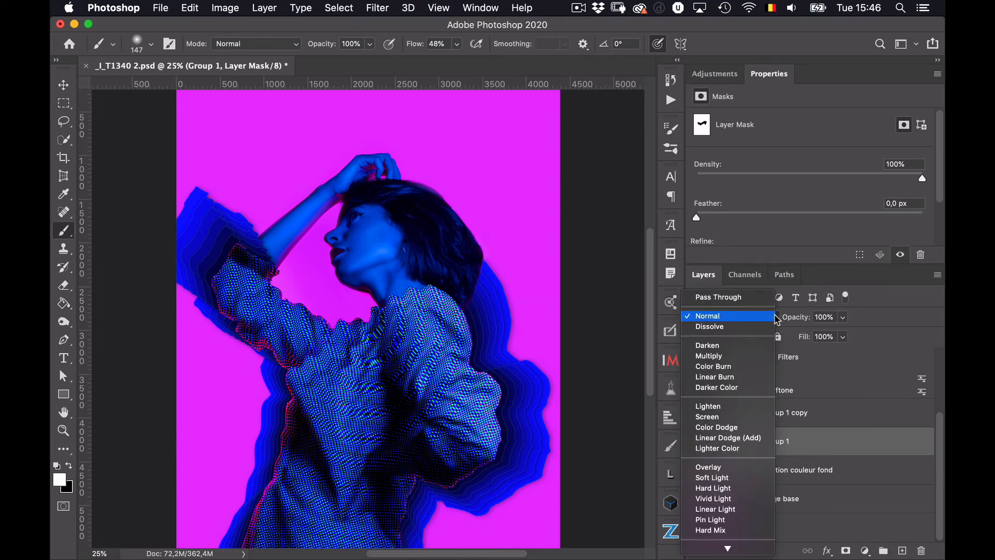
{"action": "left_click", "coordinate": [776, 319]}
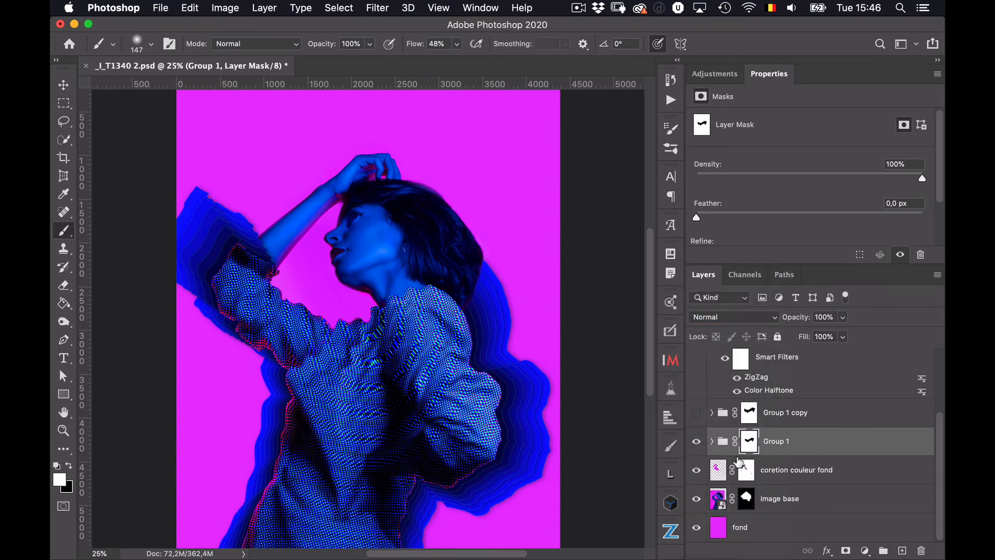
{"action": "left_click", "coordinate": [778, 321]}
{"action": "left_click", "coordinate": [778, 321]}
{"action": "left_click", "coordinate": [712, 441]}
{"action": "left_click", "coordinate": [802, 471]}
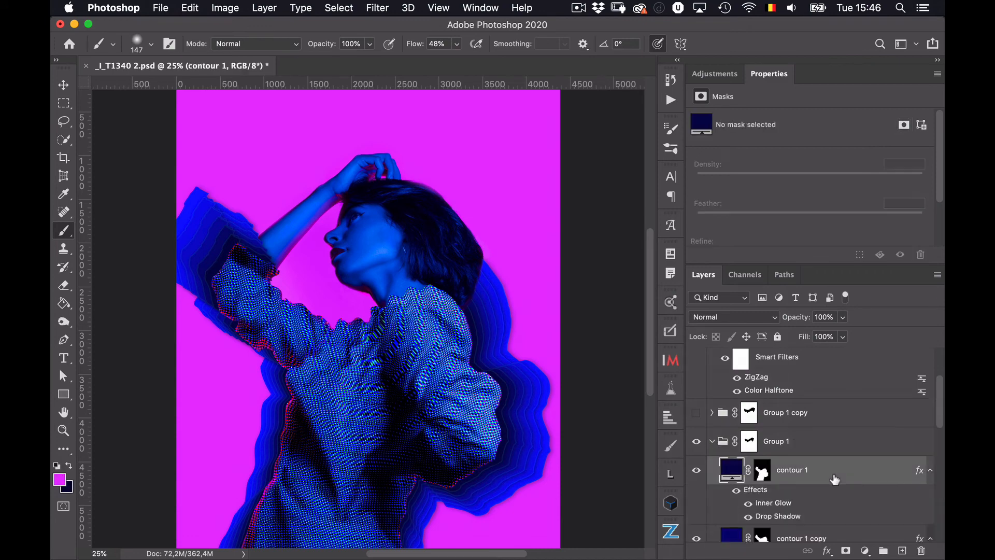
{"action": "left_click", "coordinate": [779, 321]}
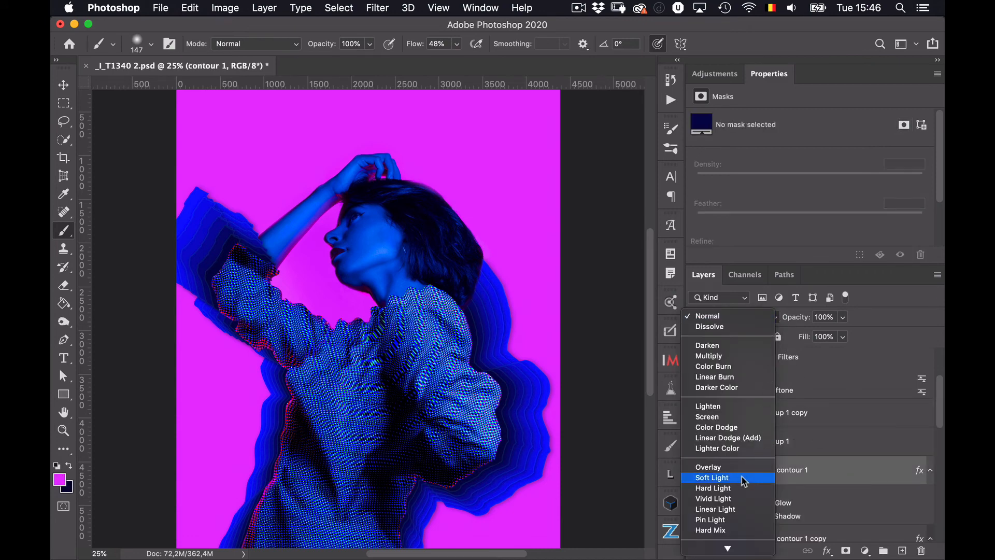
{"action": "left_click", "coordinate": [744, 480]}
- Set the layers contour 1 copy through contour 1 copy 5 to Soft Light together and collapse Group 1
{"action": "scroll", "coordinate": [824, 487], "scroll_direction": "down", "scroll_amount": 3}
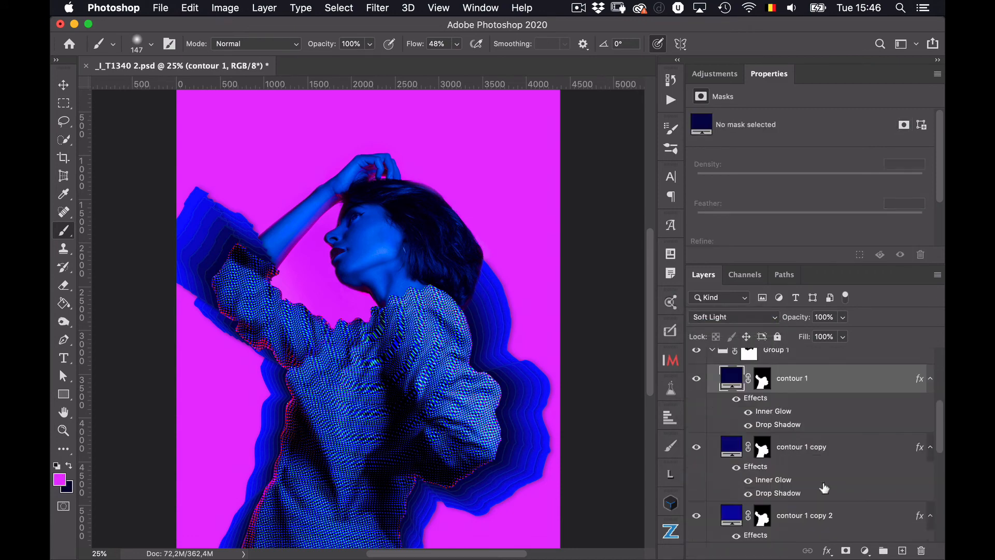
{"action": "left_click", "coordinate": [853, 459]}
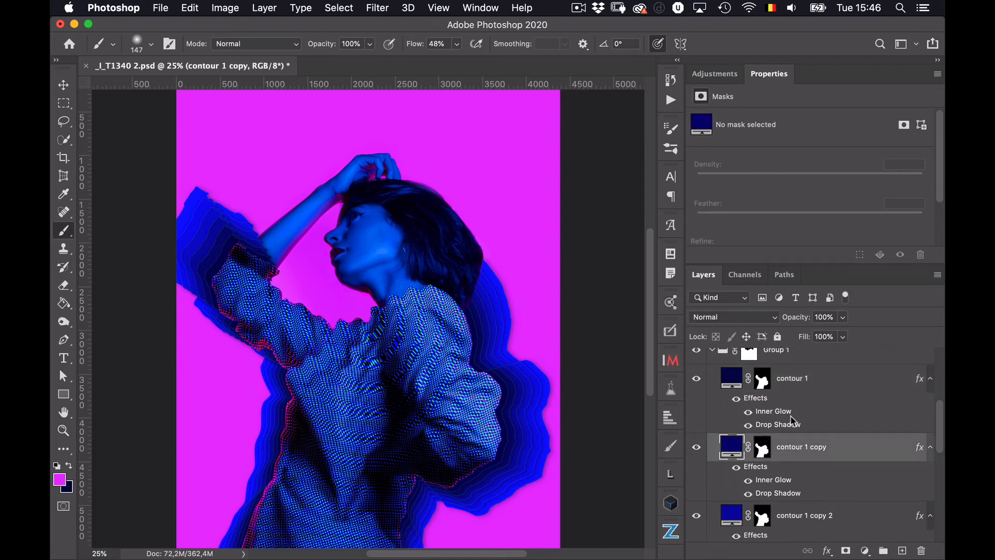
{"action": "scroll", "coordinate": [817, 470], "scroll_direction": "down", "scroll_amount": 10}
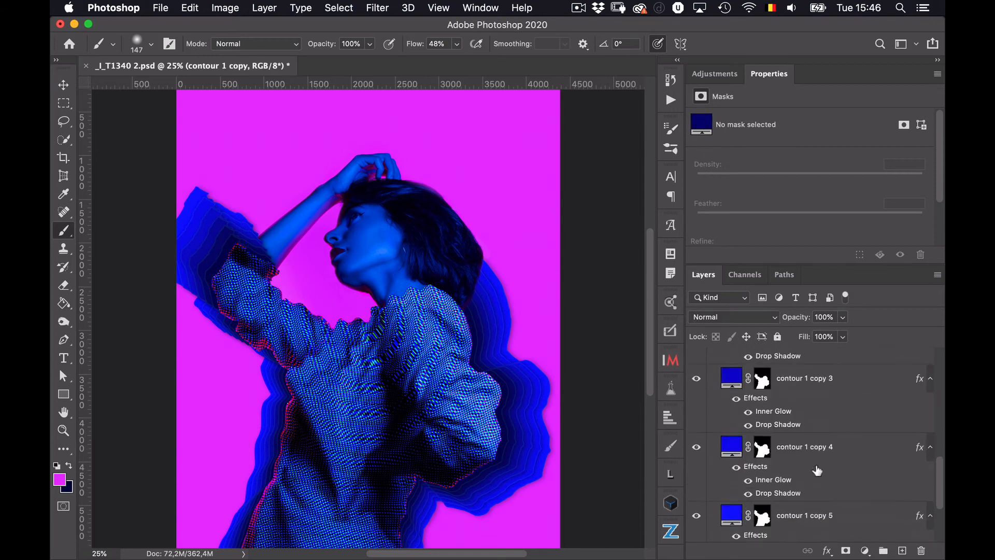
{"action": "scroll", "coordinate": [817, 470], "scroll_direction": "down", "scroll_amount": 1}
{"action": "left_click", "coordinate": [863, 447], "text": "shift"}
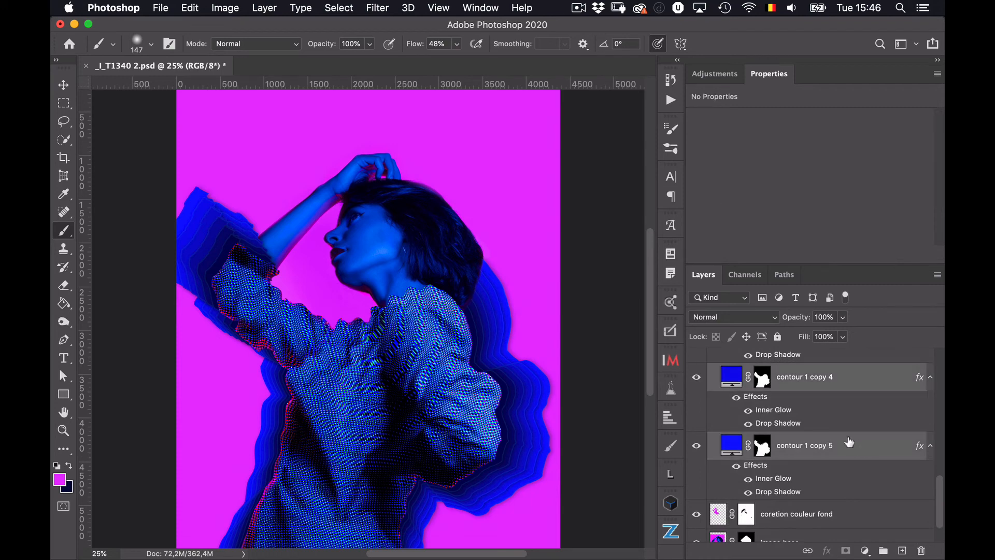
{"action": "left_click", "coordinate": [775, 318]}
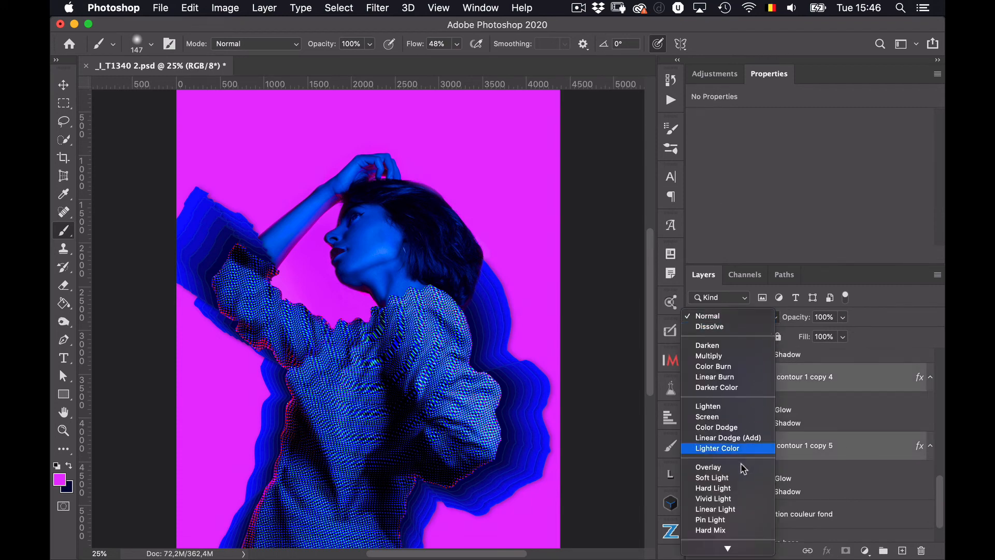
{"action": "left_click", "coordinate": [734, 481]}
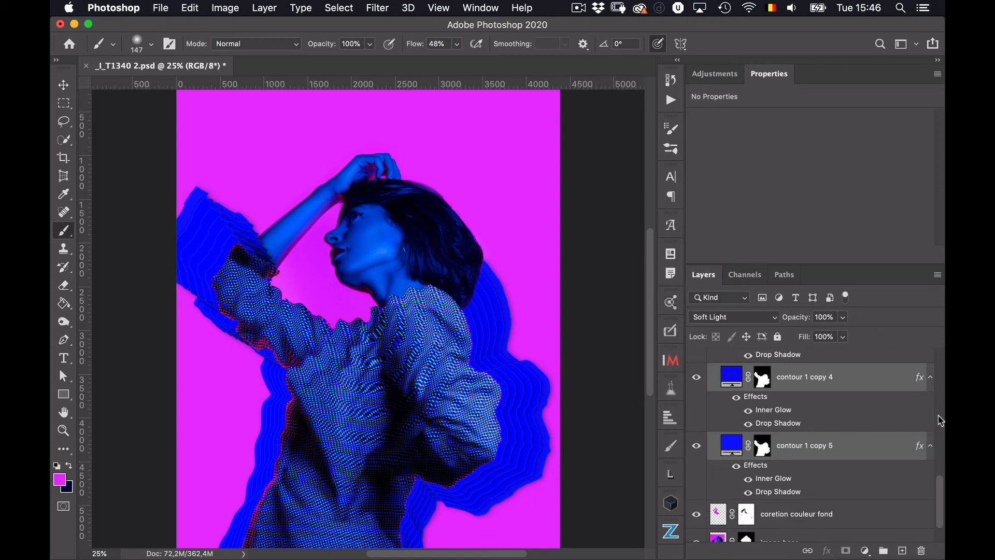
{"action": "scroll", "coordinate": [941, 420], "scroll_direction": "up", "scroll_amount": 10}
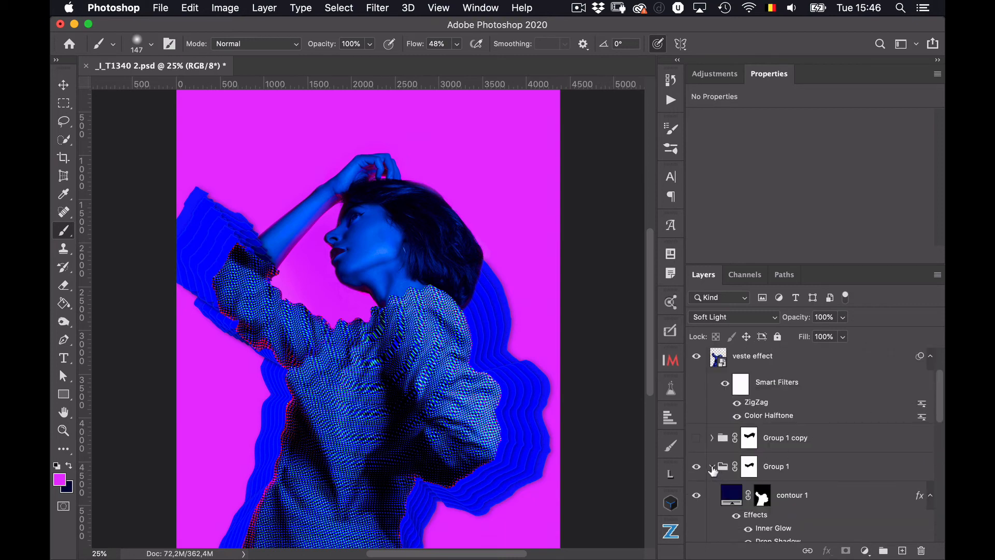
{"action": "left_click", "coordinate": [713, 468]}
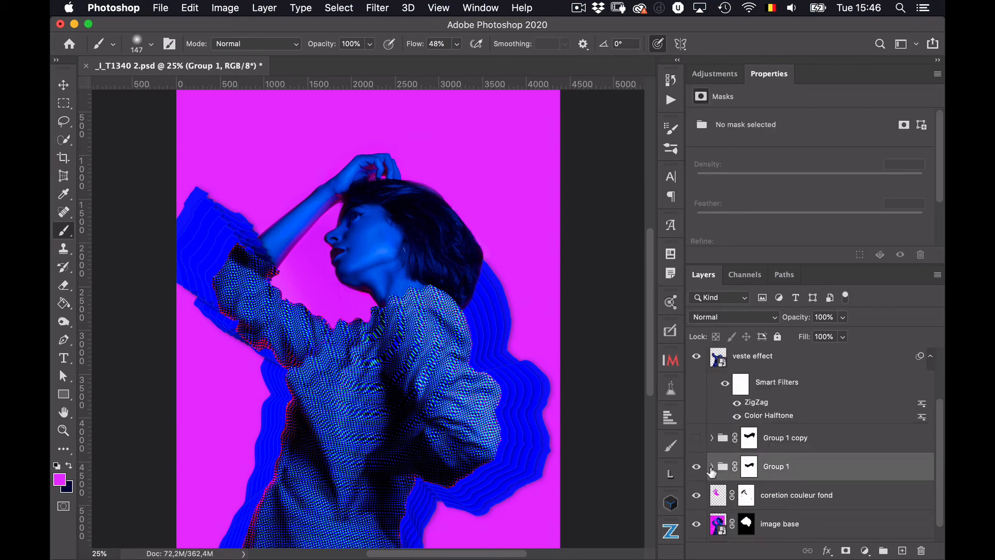
- Toggle the contoursssss group for comparison and examine the blend mode of each Color Fill layer inside it
{"action": "scroll", "coordinate": [703, 449], "scroll_direction": "up", "scroll_amount": 5}
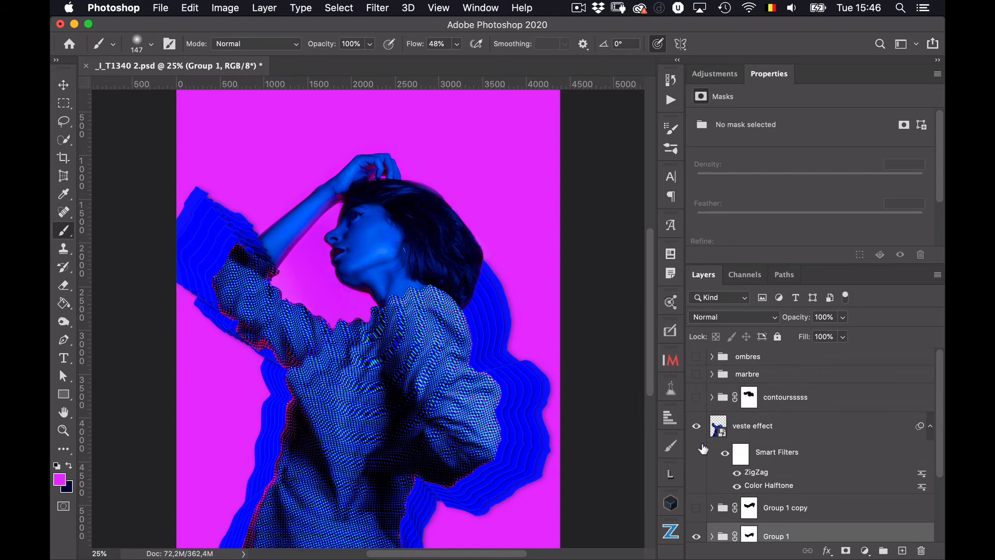
{"action": "left_click", "coordinate": [697, 398]}
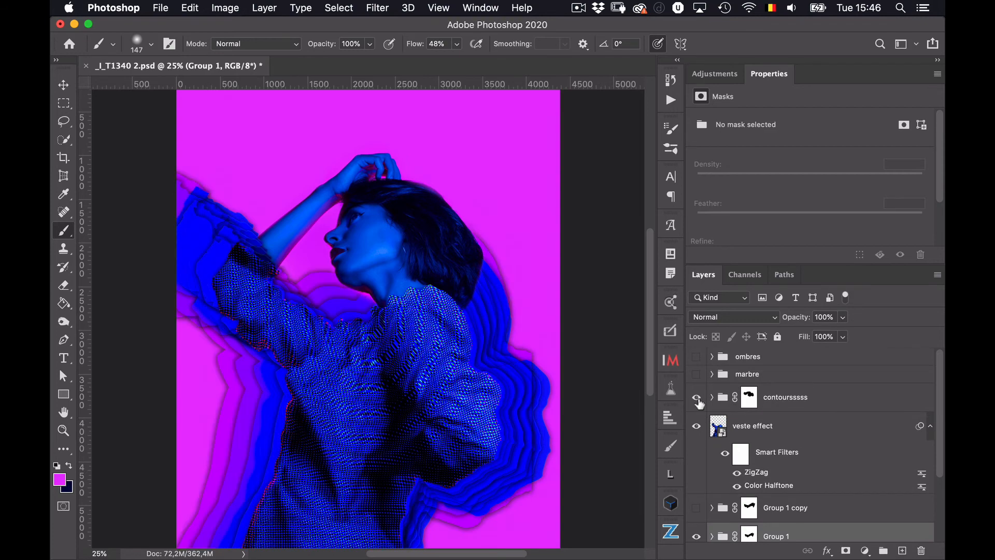
{"action": "left_click", "coordinate": [697, 398]}
{"action": "left_click", "coordinate": [712, 398]}
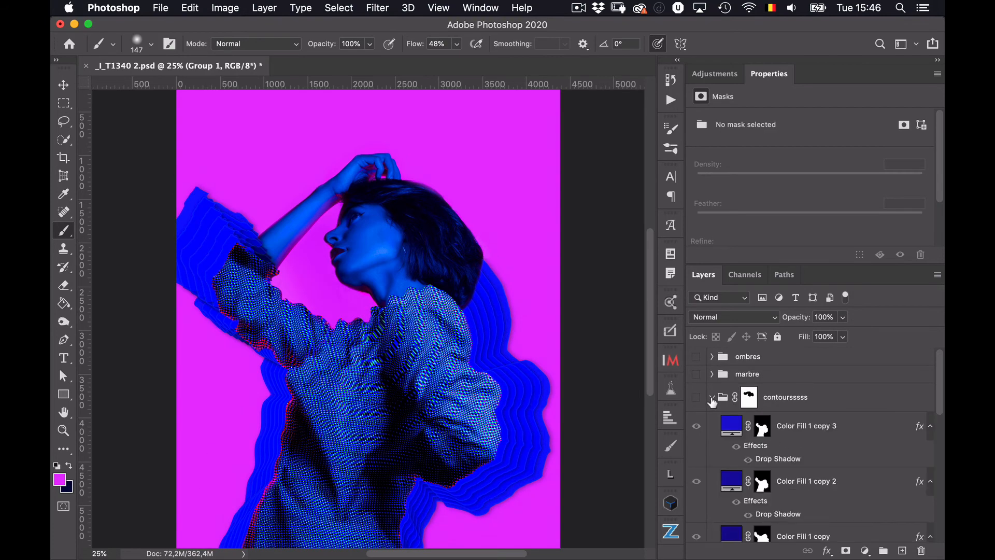
{"action": "left_click", "coordinate": [862, 437]}
{"action": "left_click", "coordinate": [875, 492]}
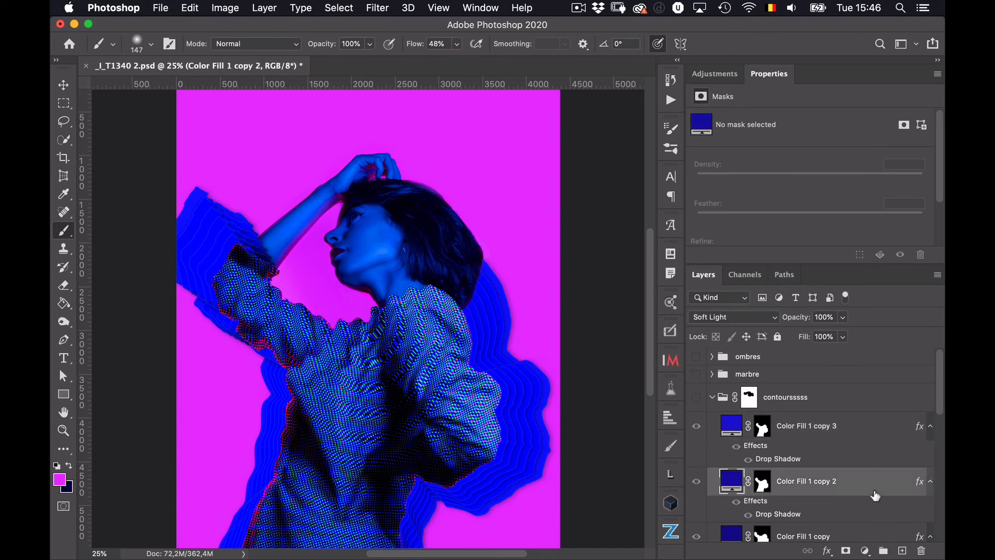
{"action": "scroll", "coordinate": [877, 493], "scroll_direction": "down", "scroll_amount": 2}
{"action": "left_click", "coordinate": [873, 490]}
{"action": "scroll", "coordinate": [872, 491], "scroll_direction": "down", "scroll_amount": 3}
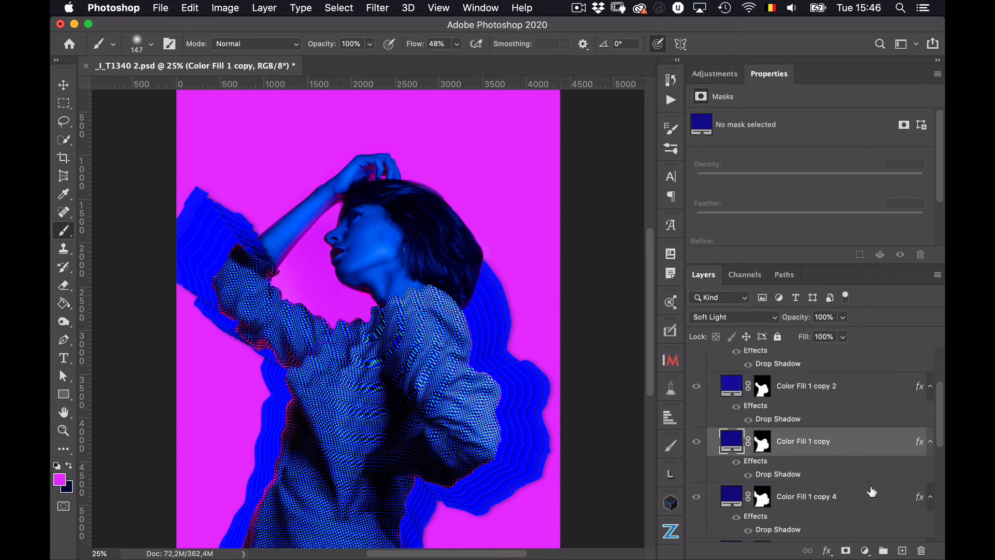
{"action": "left_click", "coordinate": [869, 455]}
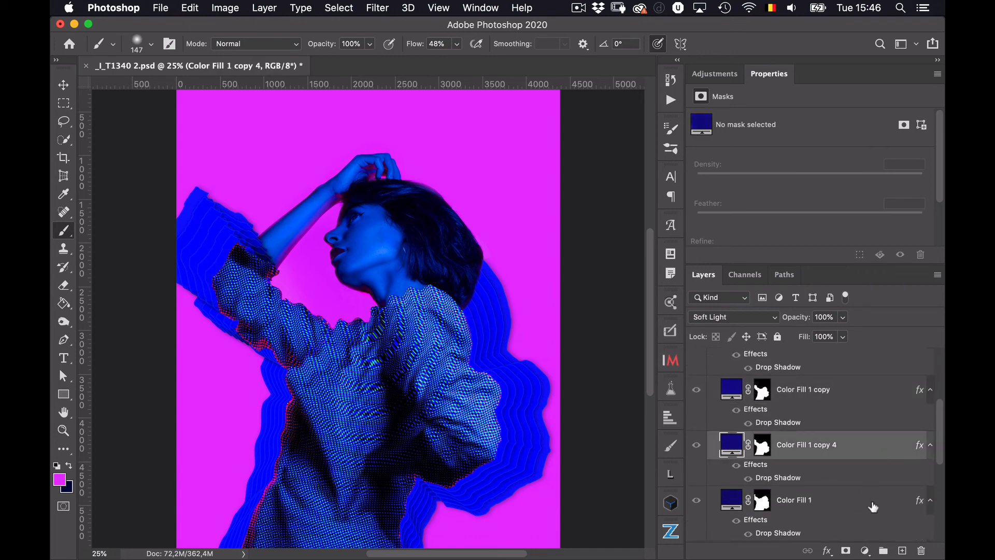
{"action": "left_click", "coordinate": [872, 505]}
- Show the contoursssss group, collapse it and hide Group 1
{"action": "scroll", "coordinate": [873, 506], "scroll_direction": "up", "scroll_amount": 3}
{"action": "scroll", "coordinate": [873, 506], "scroll_direction": "up", "scroll_amount": 2}
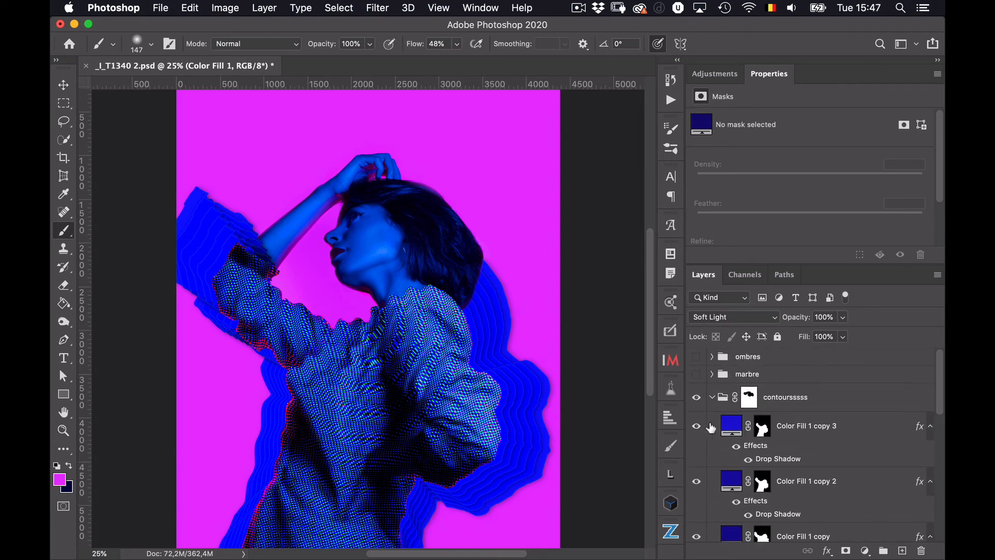
{"action": "left_click", "coordinate": [713, 403]}
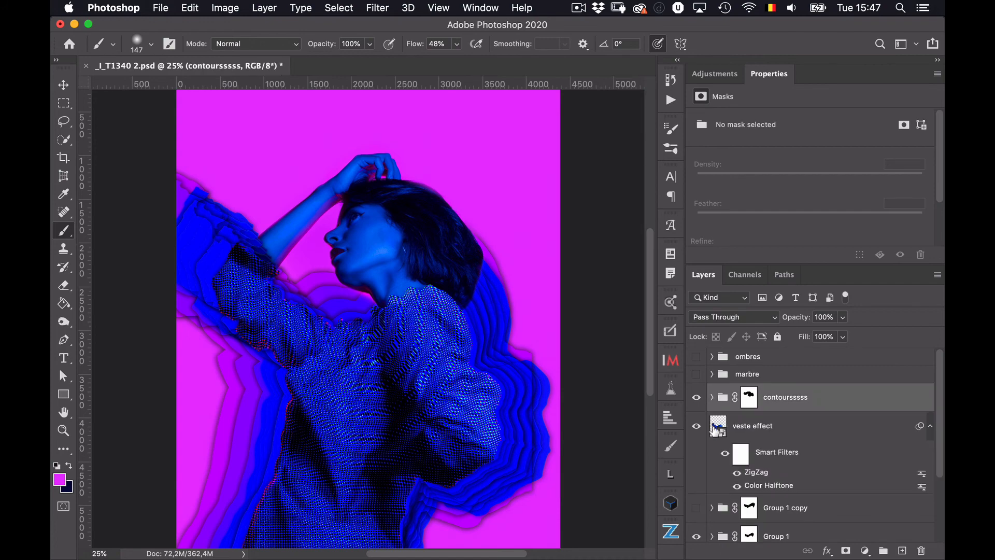
{"action": "left_click", "coordinate": [696, 537]}
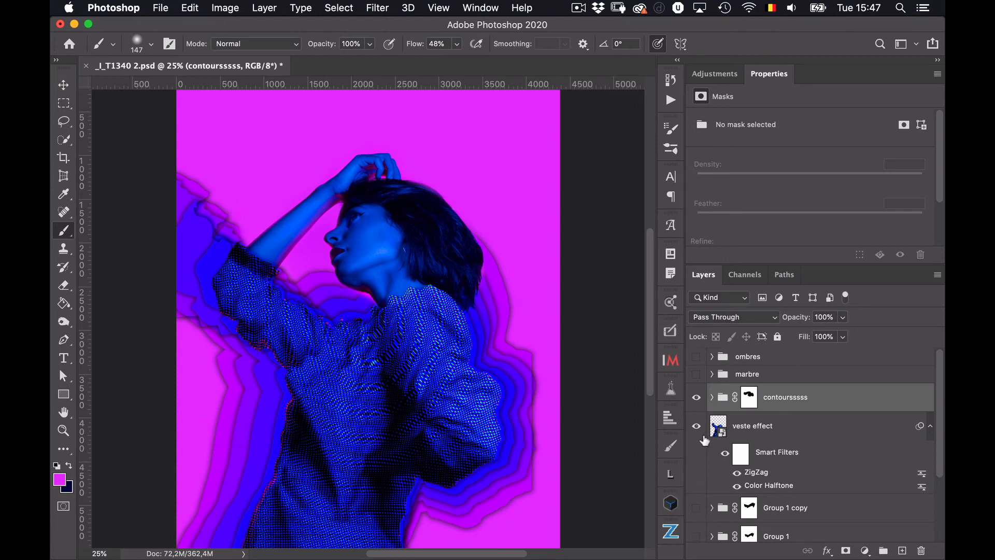
- Compare the layers of the contoursssss group with the contour layers of Group 1, showing Group 1 only for the comparison
{"action": "left_click", "coordinate": [712, 398]}
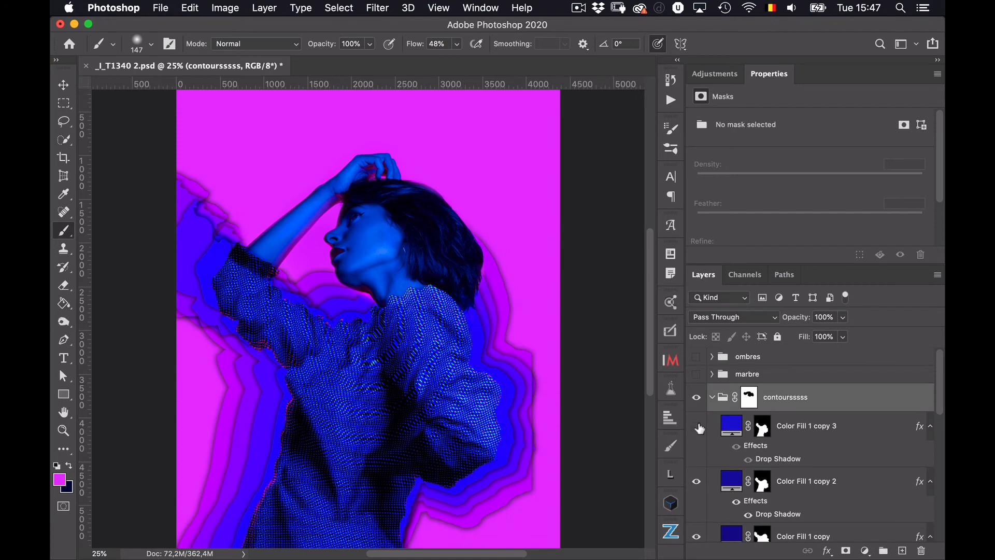
{"action": "scroll", "coordinate": [869, 462], "scroll_direction": "down", "scroll_amount": 5}
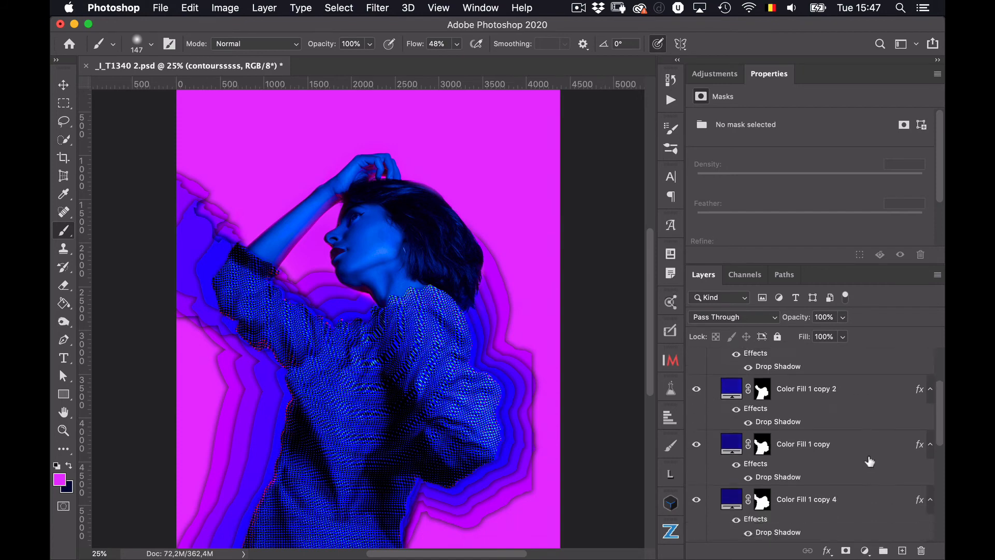
{"action": "scroll", "coordinate": [869, 461], "scroll_direction": "down", "scroll_amount": 5}
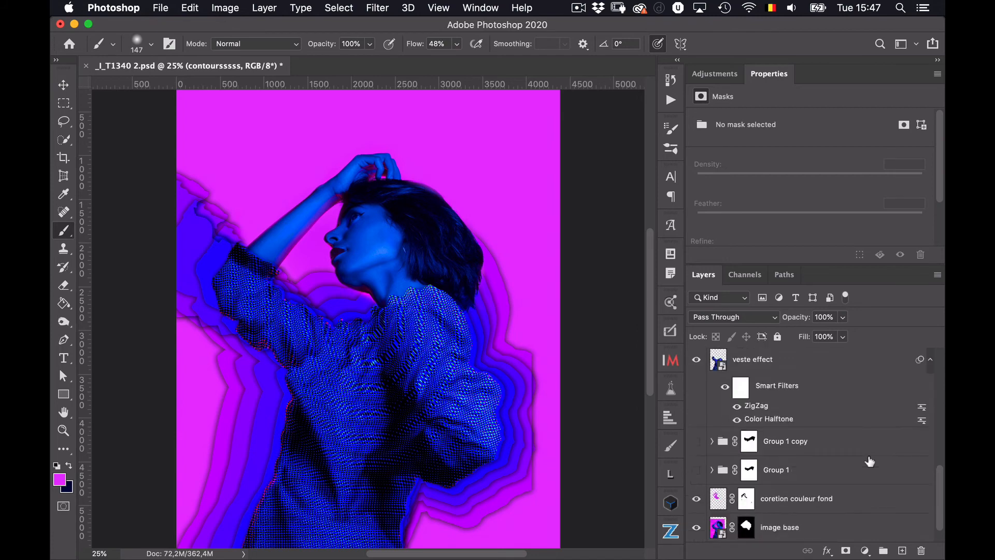
{"action": "left_click", "coordinate": [696, 470]}
{"action": "left_click", "coordinate": [712, 470]}
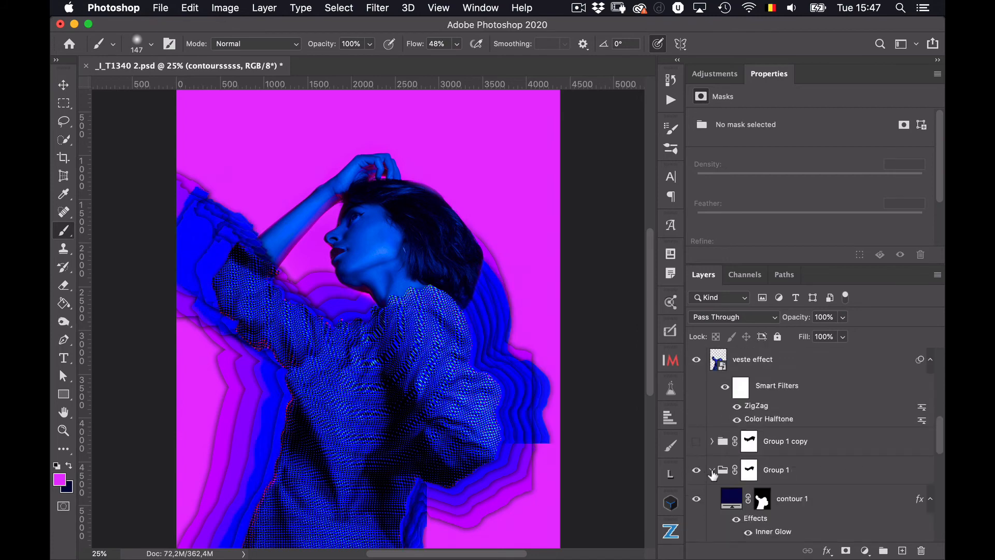
{"action": "scroll", "coordinate": [738, 527], "scroll_direction": "down", "scroll_amount": 5}
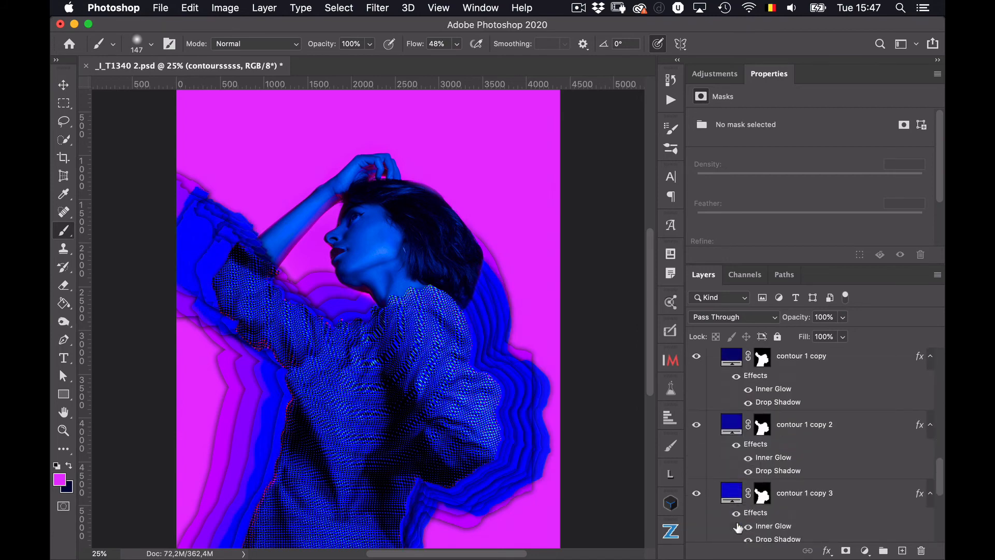
{"action": "scroll", "coordinate": [738, 528], "scroll_direction": "up", "scroll_amount": 7}
{"action": "scroll", "coordinate": [738, 528], "scroll_direction": "up", "scroll_amount": 3}
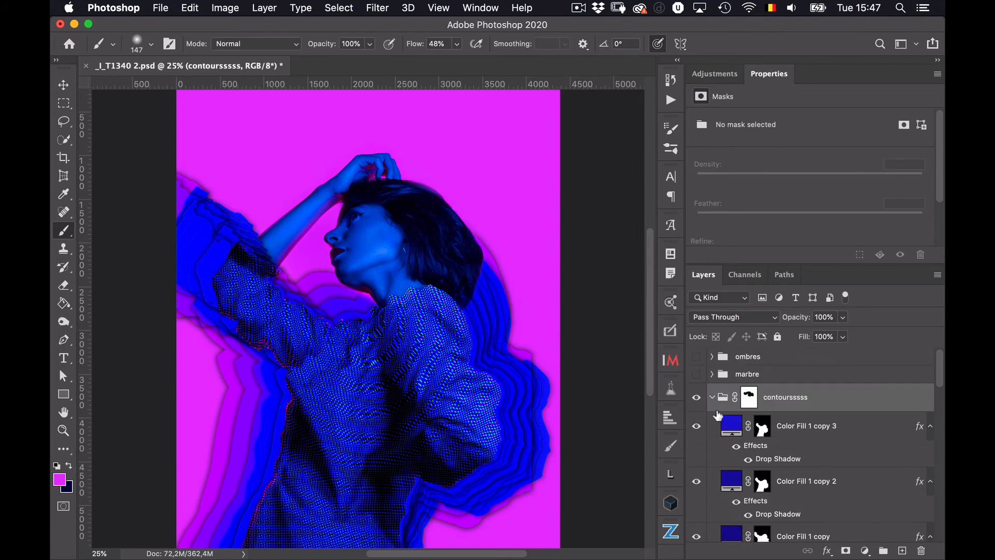
{"action": "left_click", "coordinate": [712, 398]}
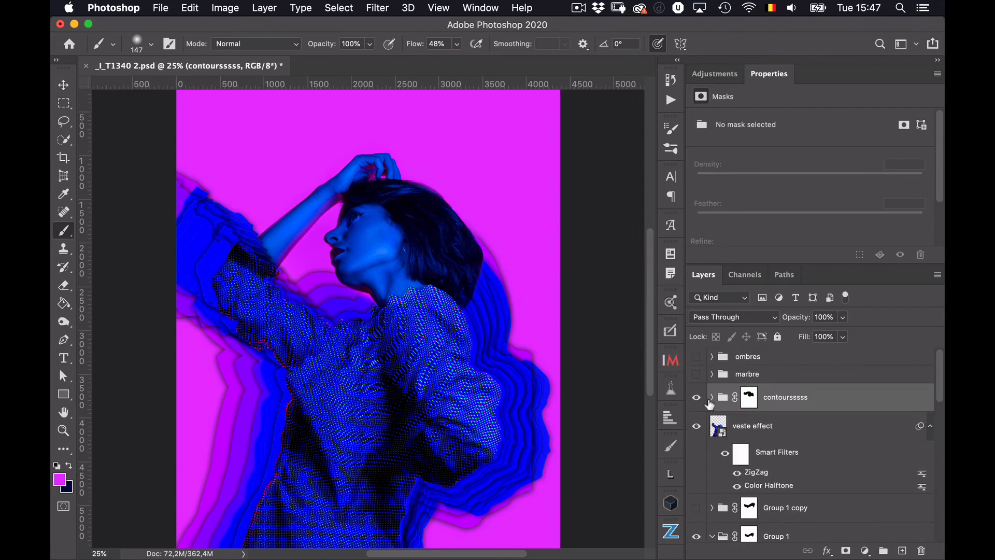
{"action": "left_click", "coordinate": [697, 536]}
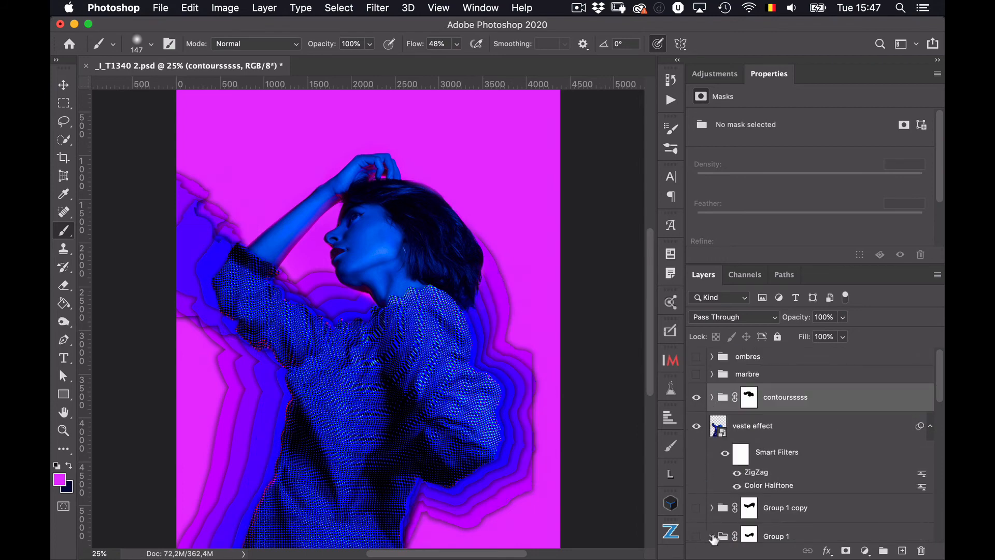
- Toggle the visibility of the contoursssss group and check its Color Fill layers again
{"action": "left_click", "coordinate": [697, 398]}
{"action": "left_click", "coordinate": [697, 398]}
{"action": "left_click", "coordinate": [712, 397]}
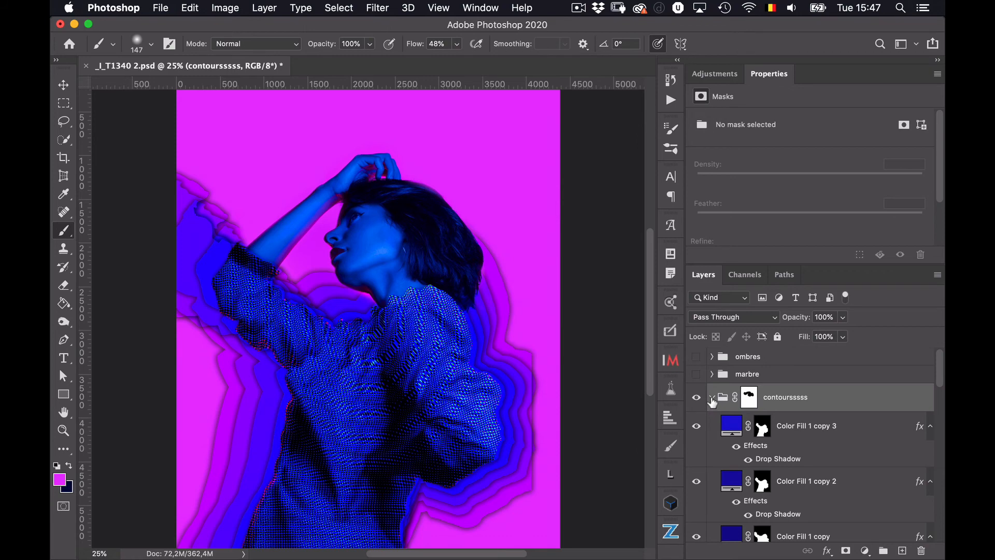
{"action": "left_click", "coordinate": [712, 398]}
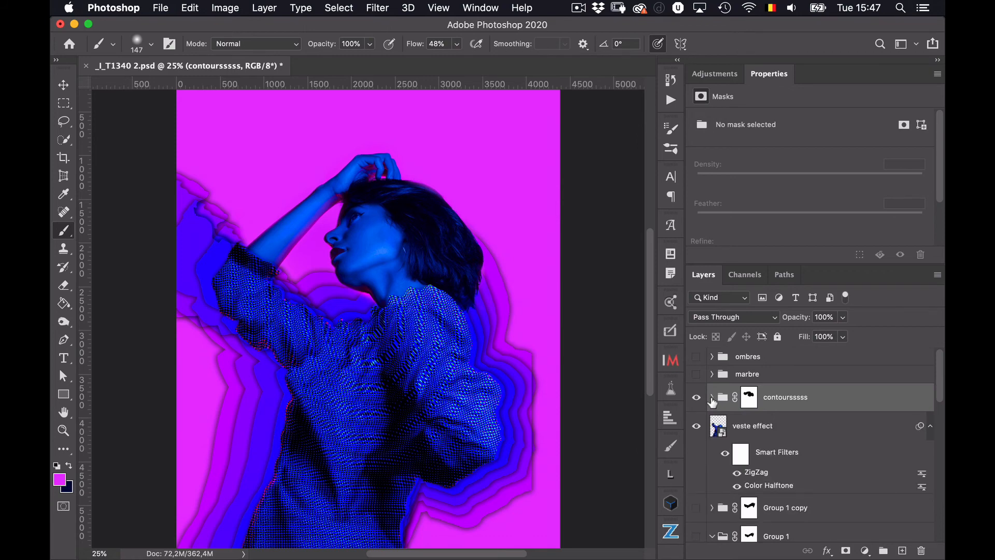
- Hide the contoursssss group and show Group 1
{"action": "left_click", "coordinate": [696, 398]}
{"action": "scroll", "coordinate": [813, 436], "scroll_direction": "down", "scroll_amount": 4}
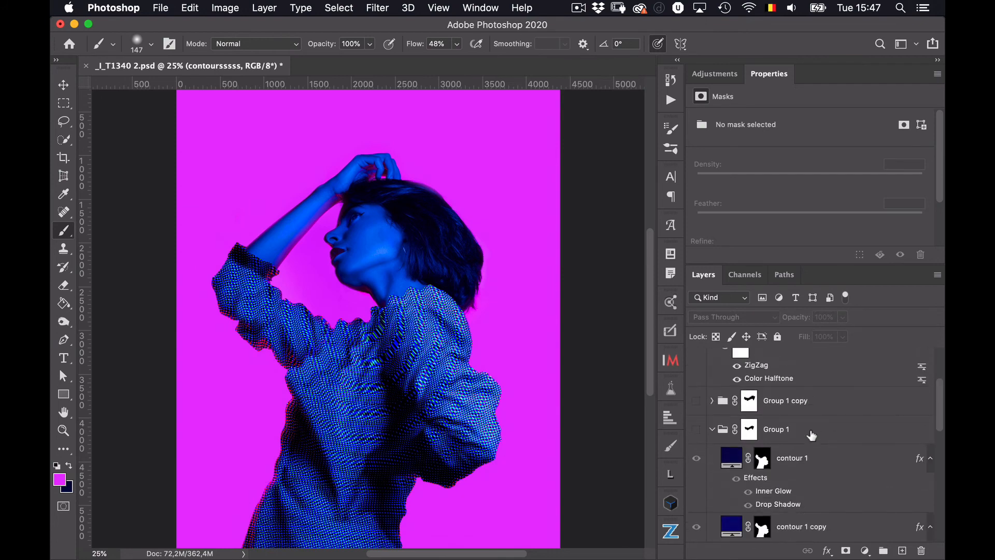
{"action": "left_click", "coordinate": [696, 430]}
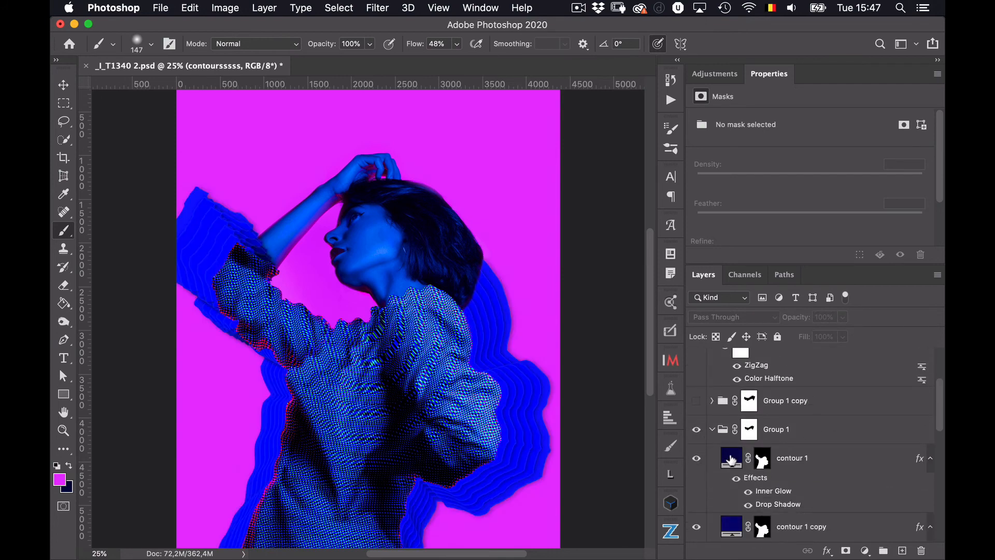
- Brighten the fill colour of the contour 1 layer in Group 1 to 98% brightness
{"action": "double_click", "coordinate": [731, 460]}
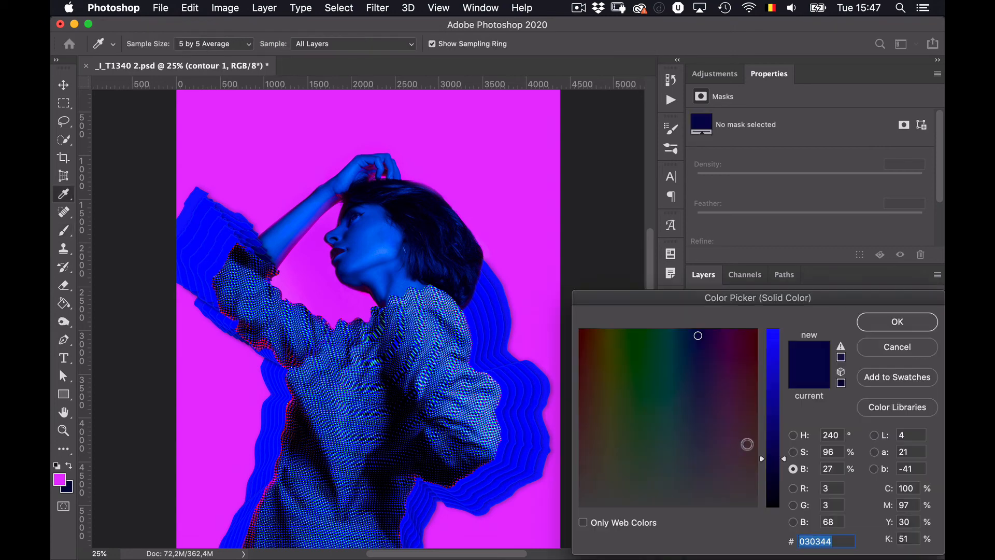
{"action": "left_click", "coordinate": [773, 336]}
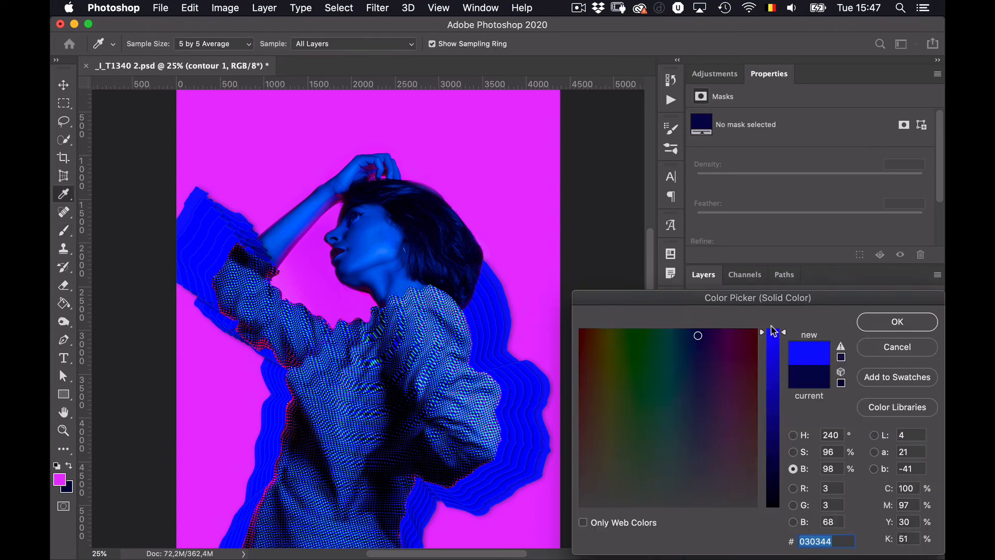
{"action": "left_click", "coordinate": [890, 325]}
- Set the fill colour of the contour 1 copy layer to 0909e6, at 90% brightness
{"action": "scroll", "coordinate": [873, 484], "scroll_direction": "down", "scroll_amount": 2}
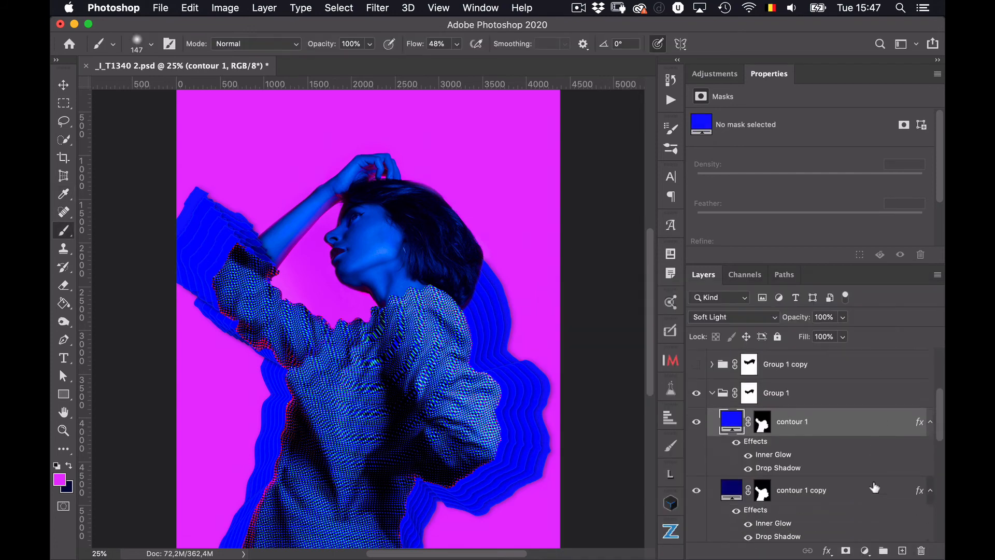
{"action": "left_click", "coordinate": [747, 491]}
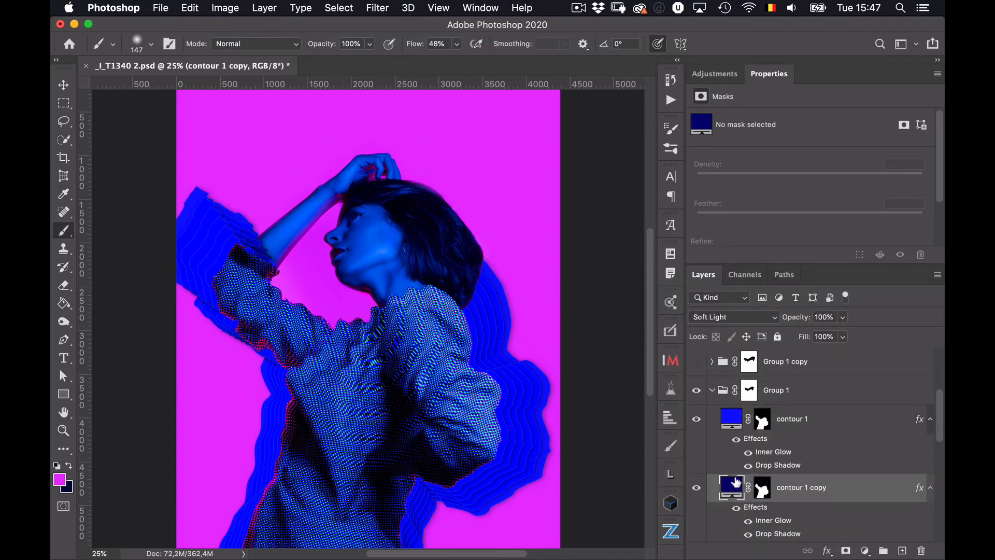
{"action": "double_click", "coordinate": [732, 490]}
{"action": "left_click", "coordinate": [774, 342]}
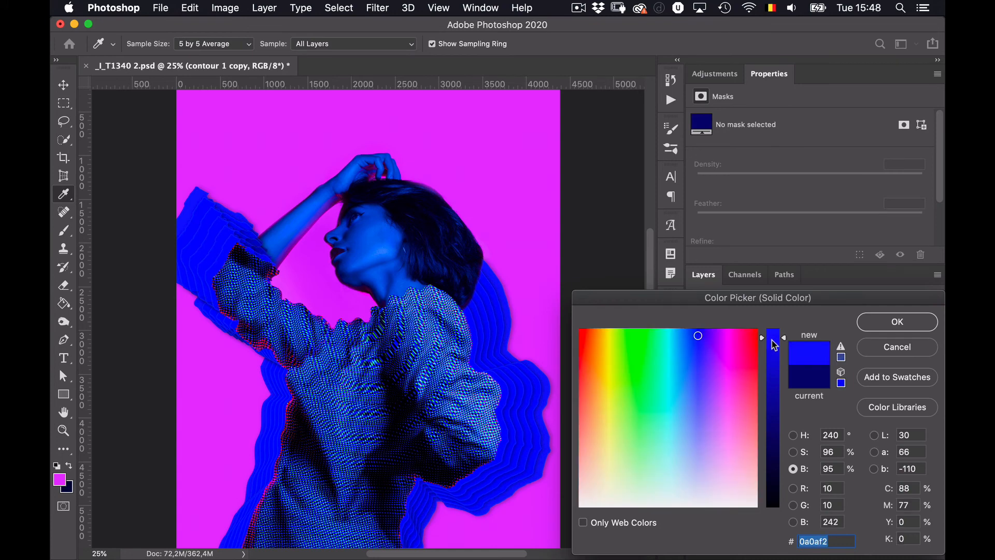
{"action": "left_click", "coordinate": [773, 346]}
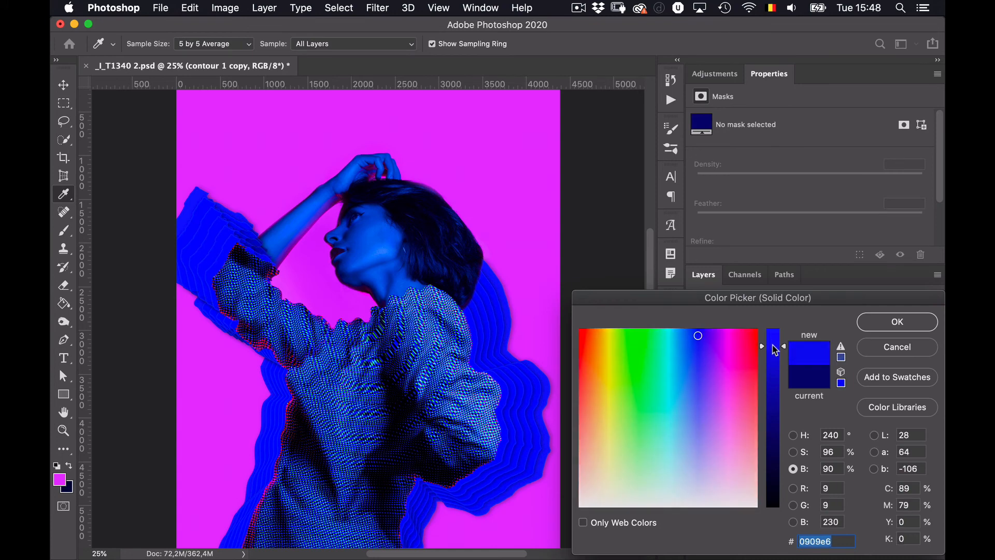
{"action": "left_click", "coordinate": [905, 328]}
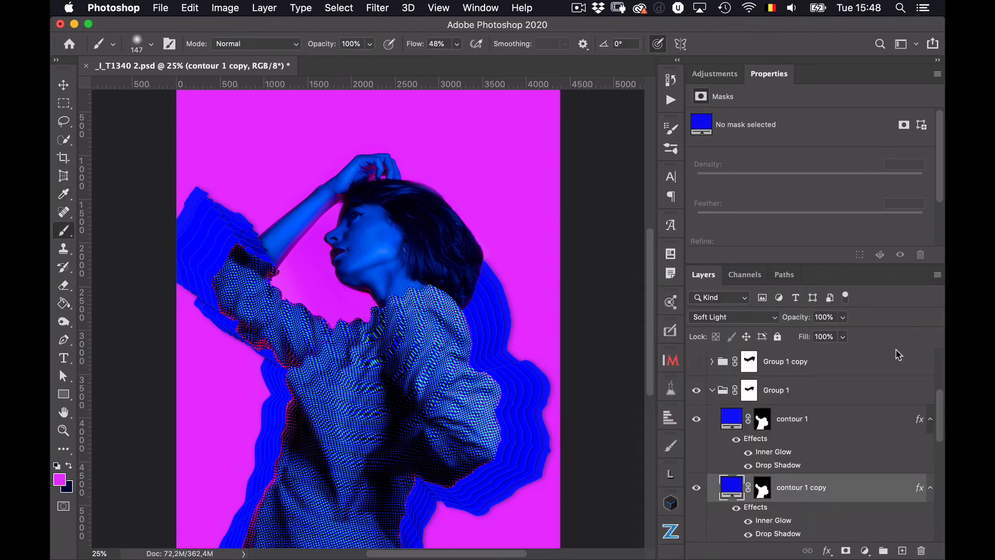
- Set the fill colour of the contour 1 copy 2 layer to 0707b3, at 70% brightness
{"action": "scroll", "coordinate": [864, 444], "scroll_direction": "down", "scroll_amount": 4}
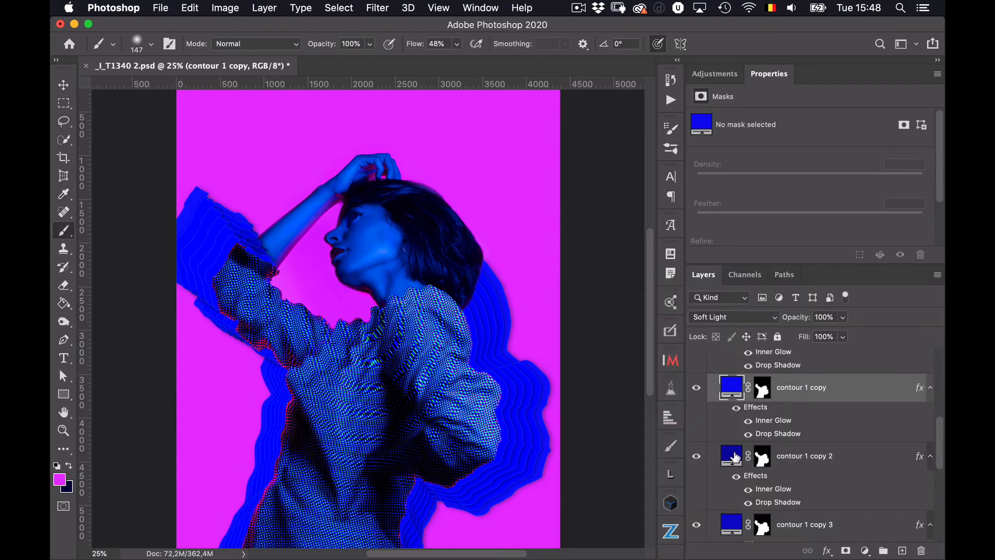
{"action": "left_click", "coordinate": [736, 456]}
{"action": "double_click", "coordinate": [736, 456]}
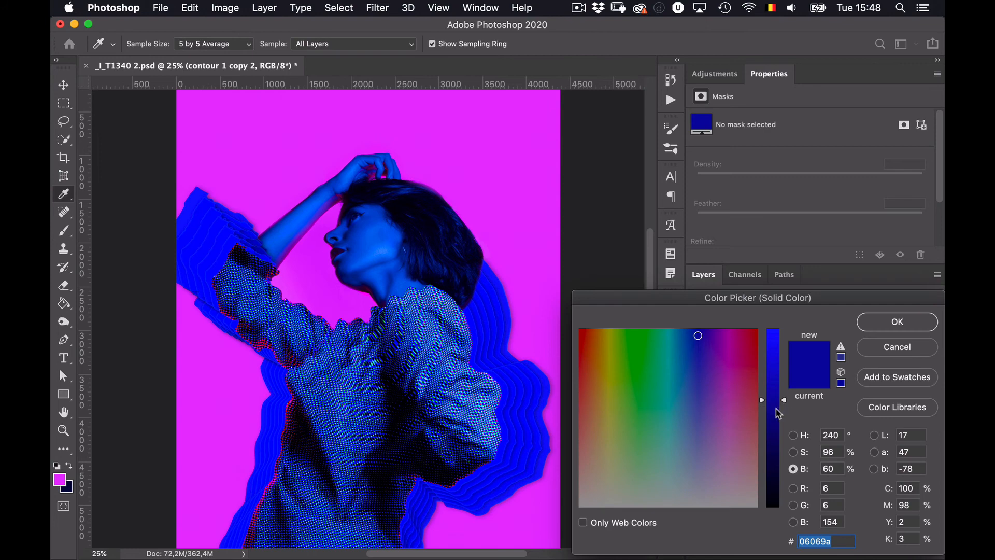
{"action": "left_click", "coordinate": [772, 381]}
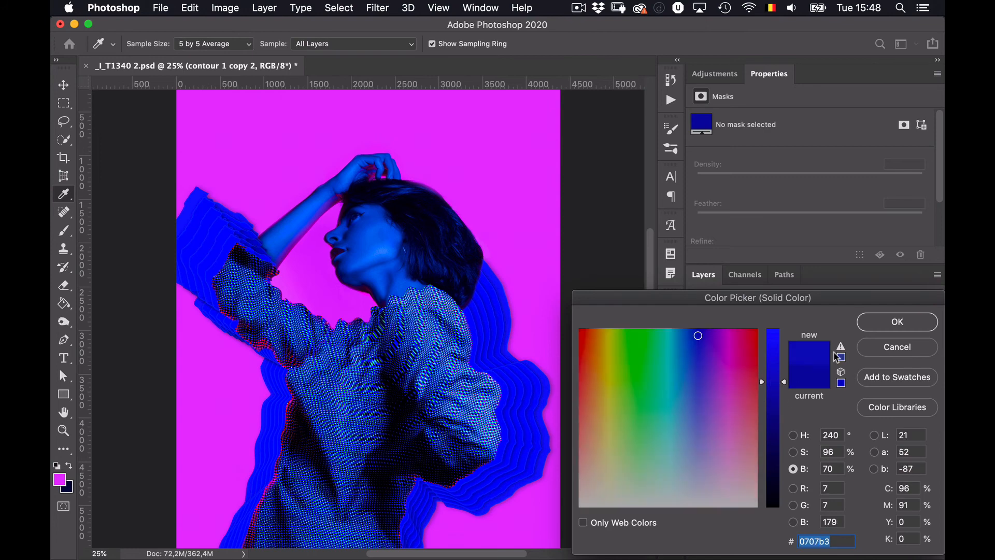
{"action": "left_click", "coordinate": [900, 324]}
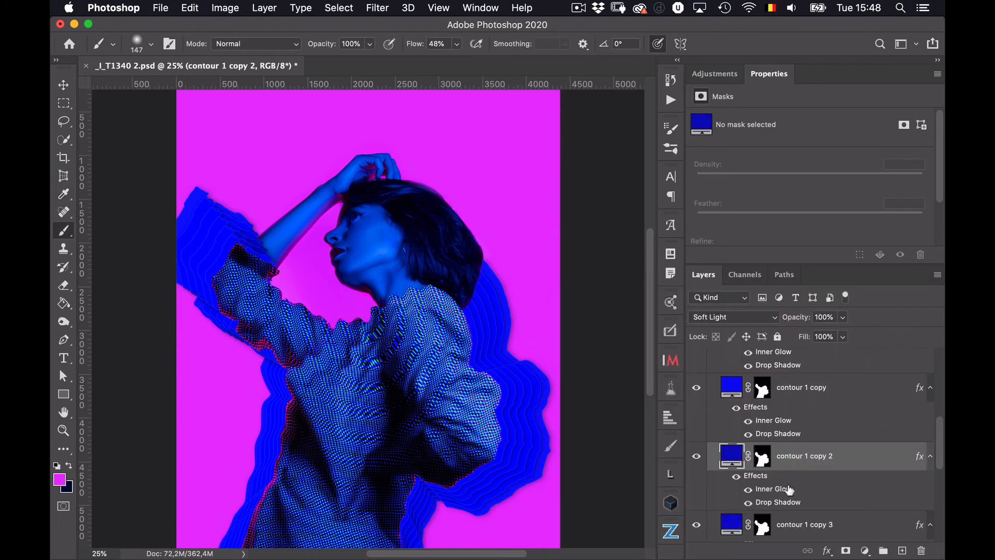
- Darken the blue fill colour of the contour 1 copy 3 layer
{"action": "scroll", "coordinate": [833, 494], "scroll_direction": "down", "scroll_amount": 2}
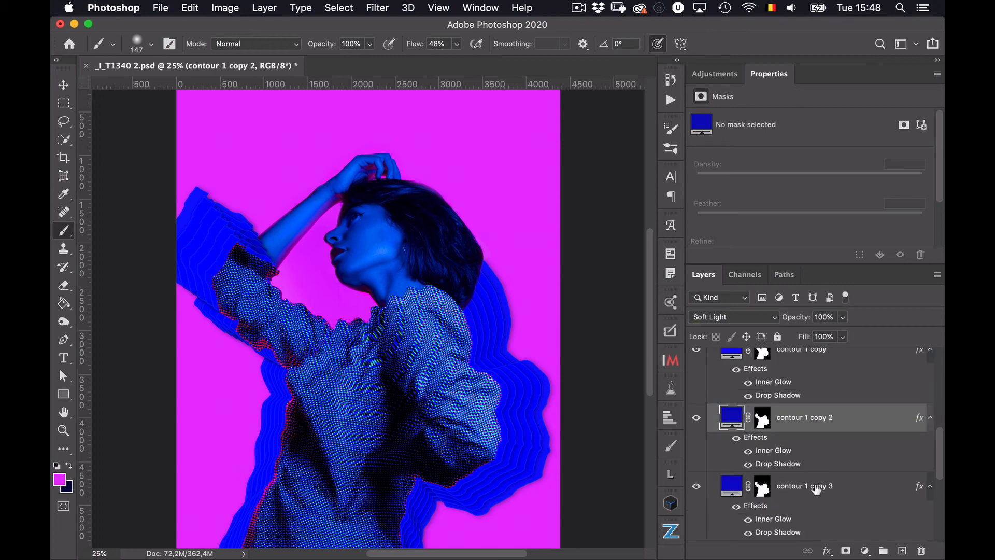
{"action": "left_click", "coordinate": [737, 487]}
{"action": "double_click", "coordinate": [740, 486]}
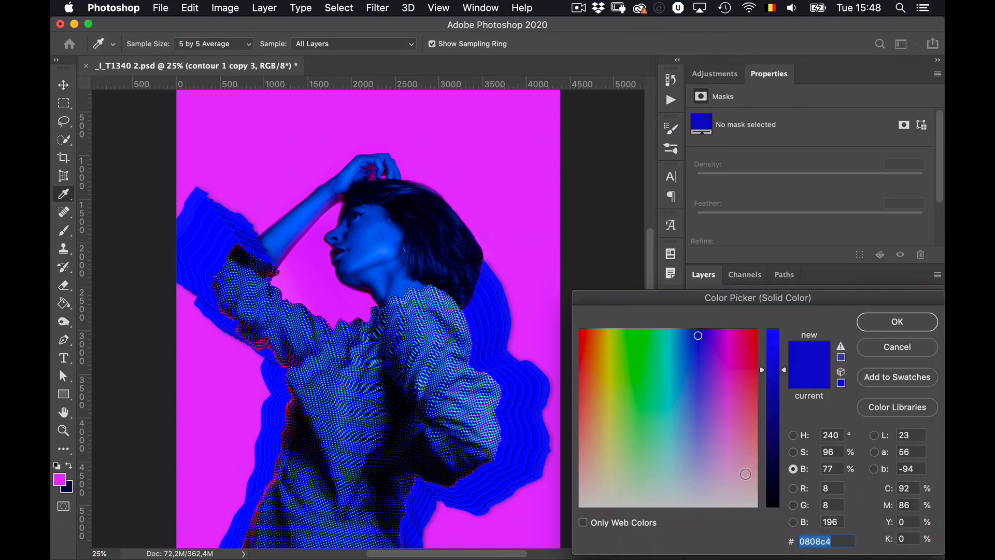
{"action": "left_click", "coordinate": [775, 397]}
{"action": "left_click", "coordinate": [902, 326]}
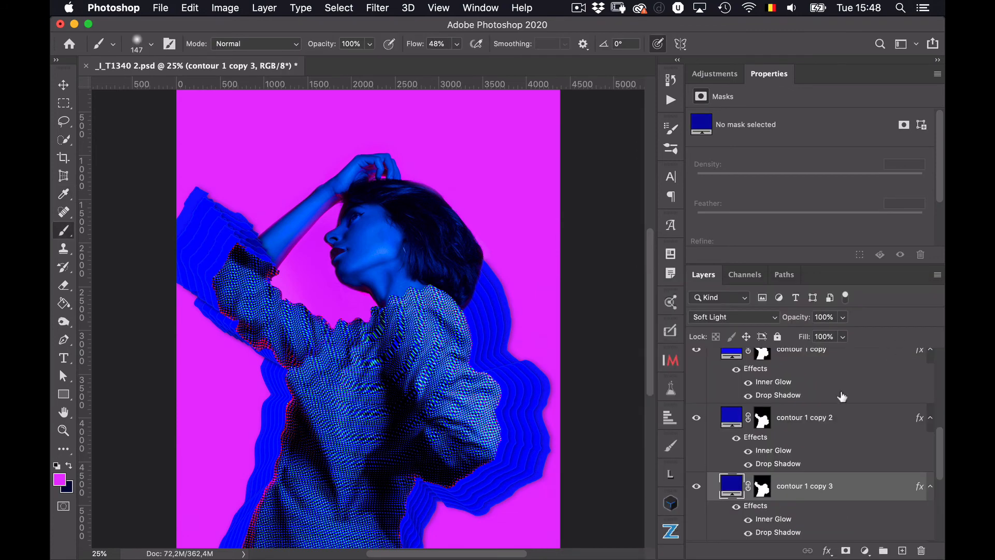
- Preview other blend modes on the contour 1 copy 3 layer and leave it on Soft Light
{"action": "left_click", "coordinate": [771, 316]}
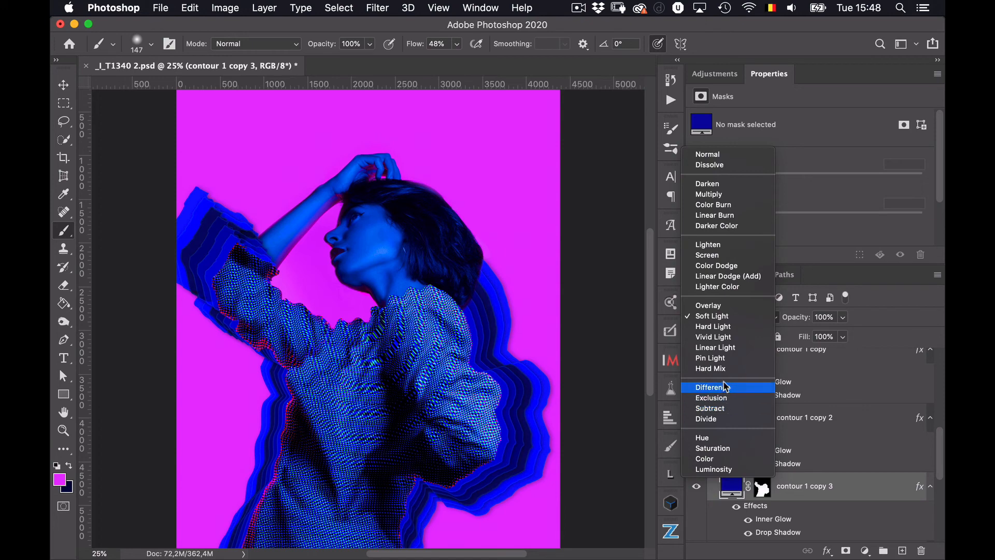
{"action": "key", "text": "Up"}
{"action": "key", "text": "Up"}
{"action": "key", "text": "Up"}
{"action": "key", "text": "Up"}
{"action": "key", "text": "Up"}
{"action": "key", "text": "Up"}
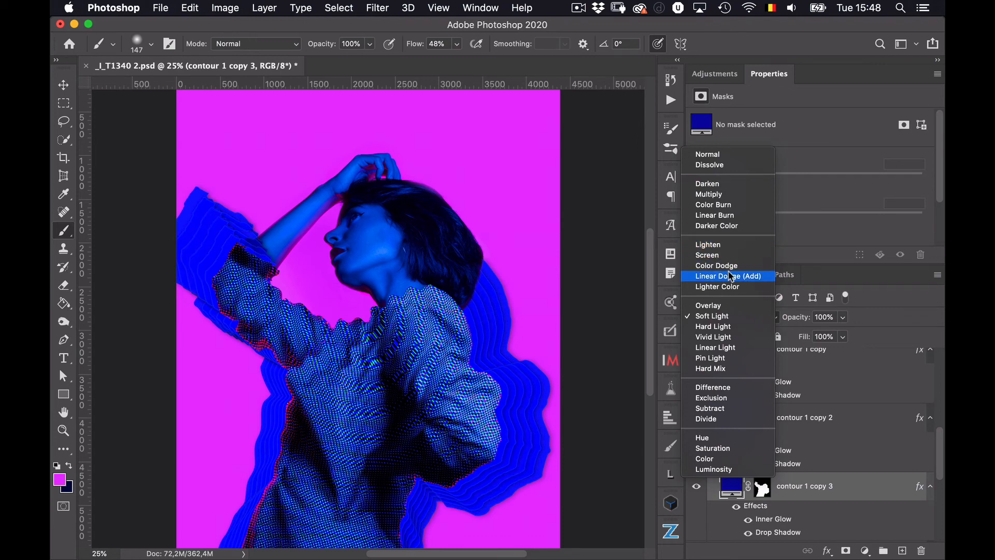
{"action": "left_click", "coordinate": [896, 438]}
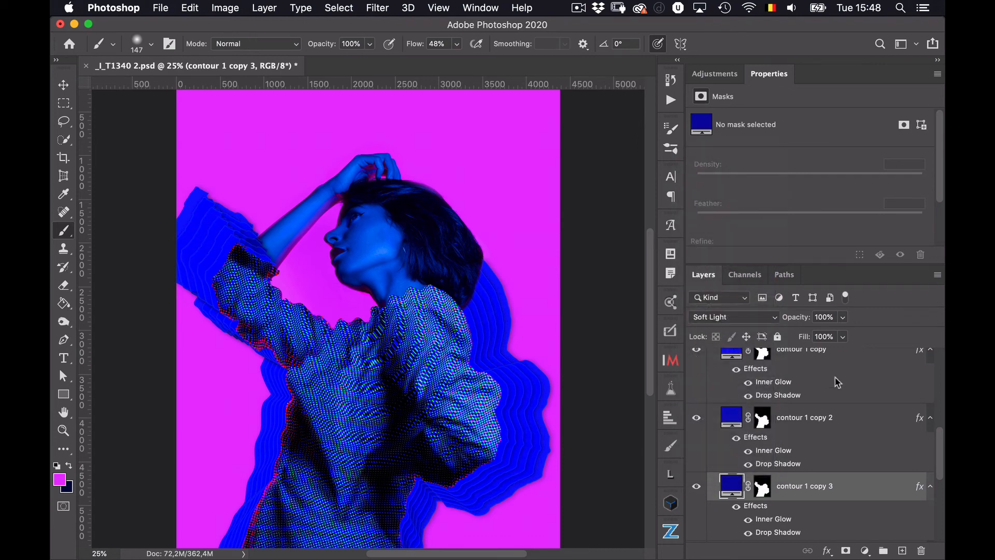
- Collapse Group 1, then show the contoursssss group and expand it
{"action": "scroll", "coordinate": [939, 404], "scroll_direction": "up", "scroll_amount": 5}
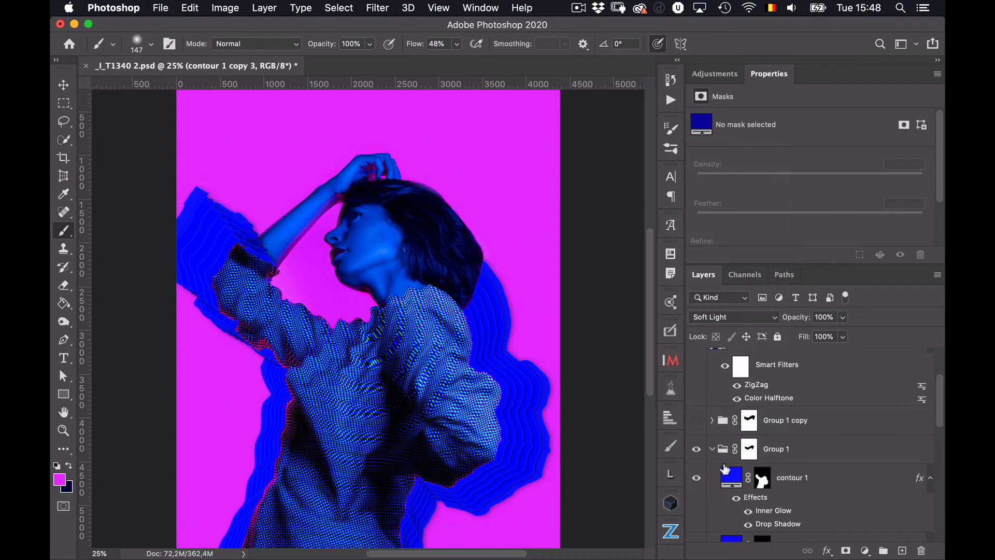
{"action": "left_click", "coordinate": [710, 453]}
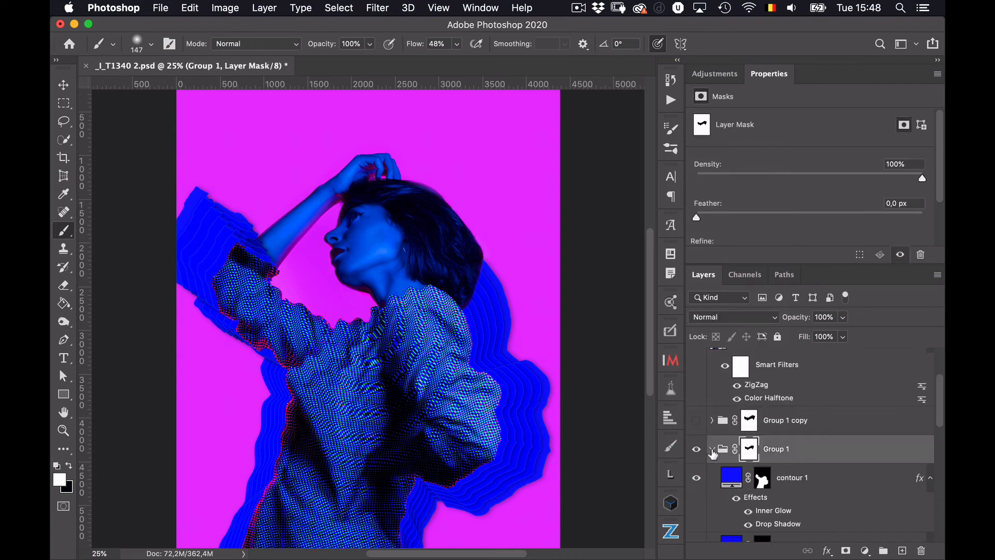
{"action": "left_click", "coordinate": [711, 450]}
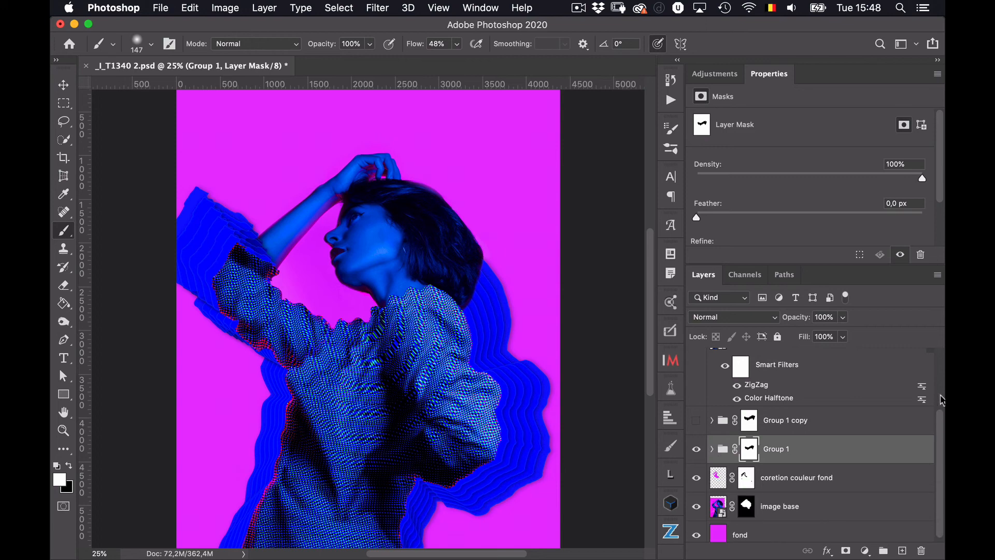
{"action": "scroll", "coordinate": [941, 405], "scroll_direction": "up", "scroll_amount": 3}
{"action": "left_click", "coordinate": [710, 399]}
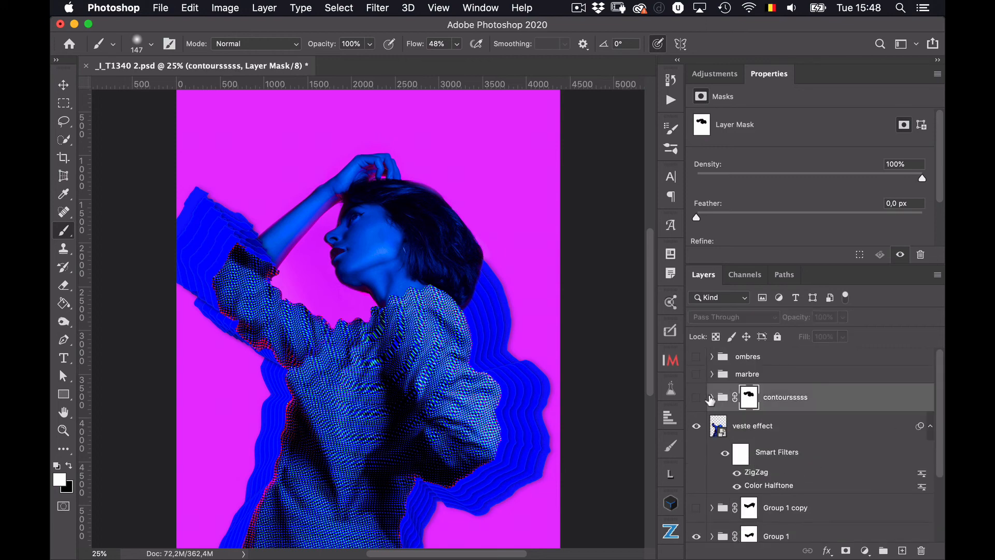
{"action": "left_click", "coordinate": [696, 397]}
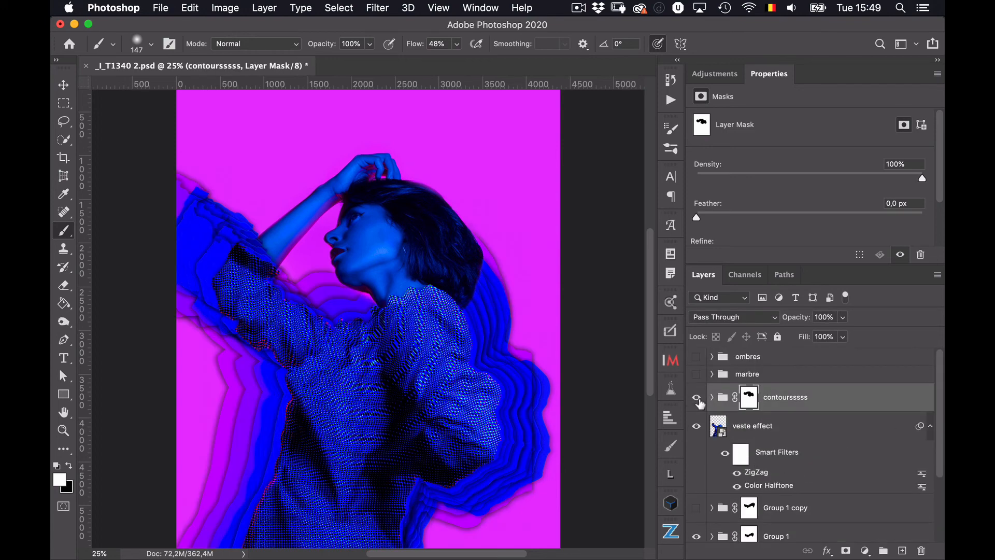
{"action": "left_click", "coordinate": [712, 402]}
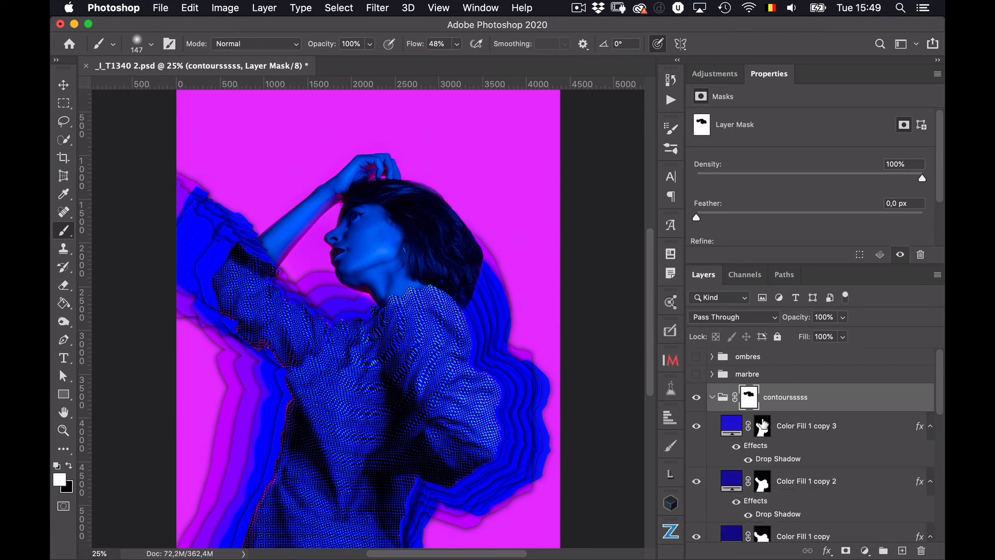
- Hide the layer effects of Color Fill 1 copy 3 and collapse the contoursssss group
{"action": "left_click", "coordinate": [859, 445]}
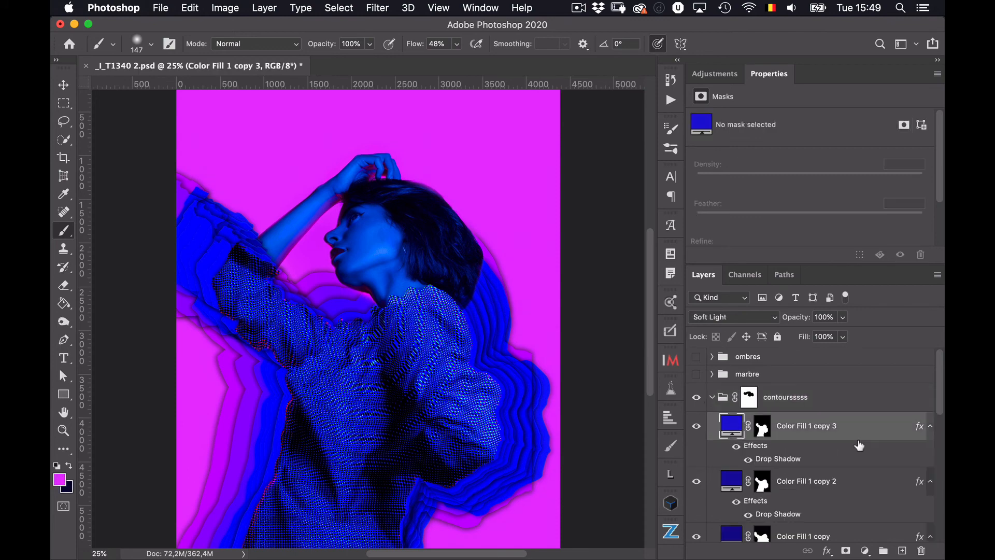
{"action": "left_click", "coordinate": [737, 447]}
{"action": "left_click", "coordinate": [824, 401]}
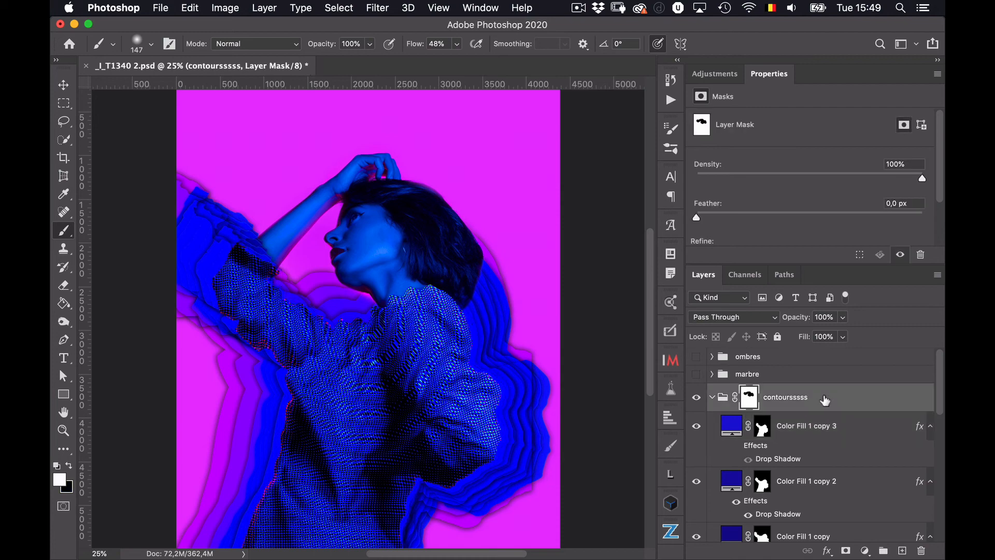
{"action": "left_click", "coordinate": [712, 397]}
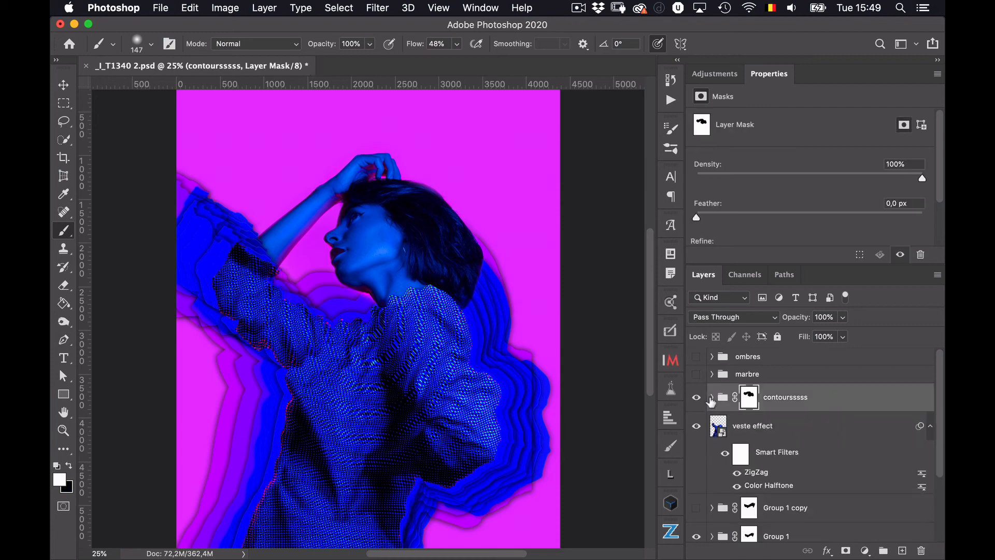
- Show Group 1 copy briefly to compare its contours with the current artwork, and hide it again
{"action": "left_click", "coordinate": [696, 508]}
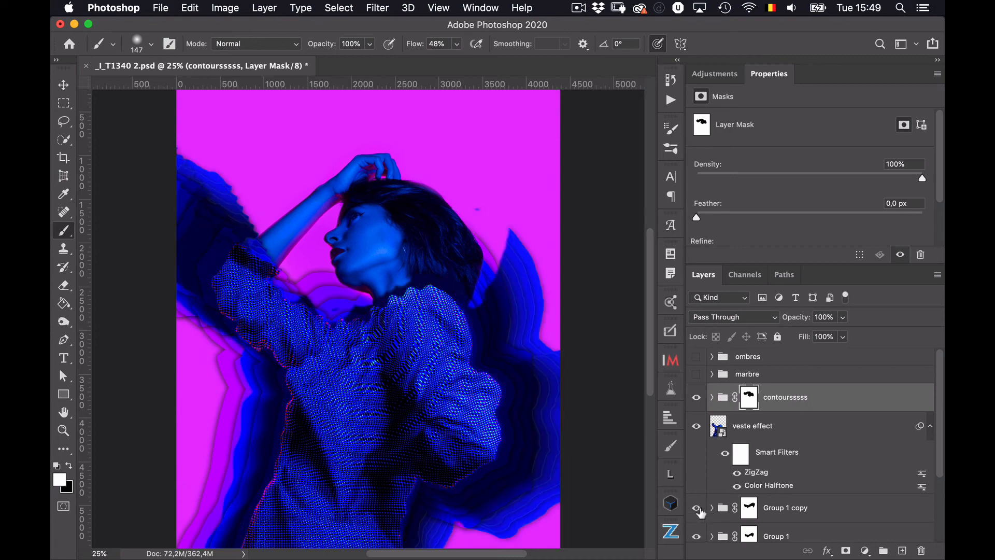
{"action": "left_click", "coordinate": [696, 508]}
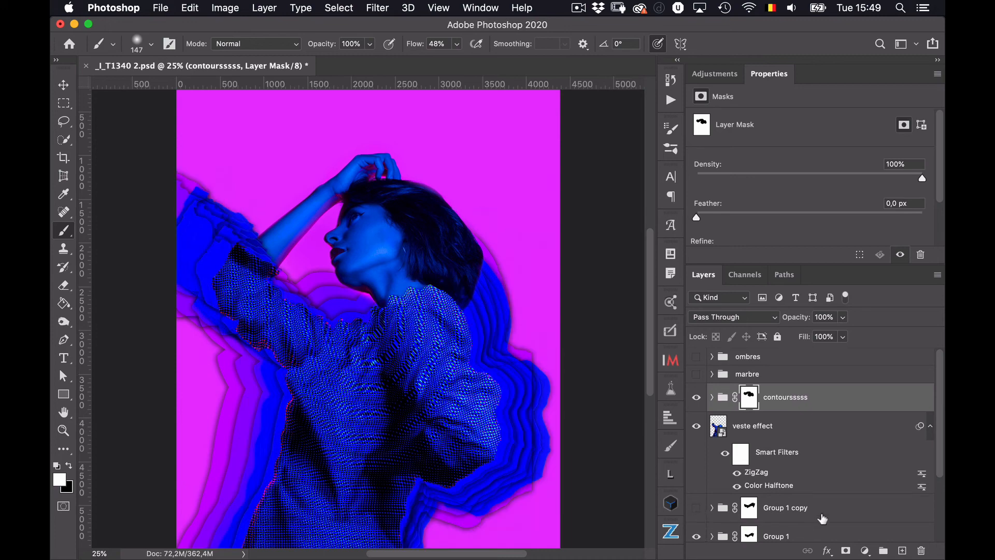
{"action": "left_click", "coordinate": [836, 508]}
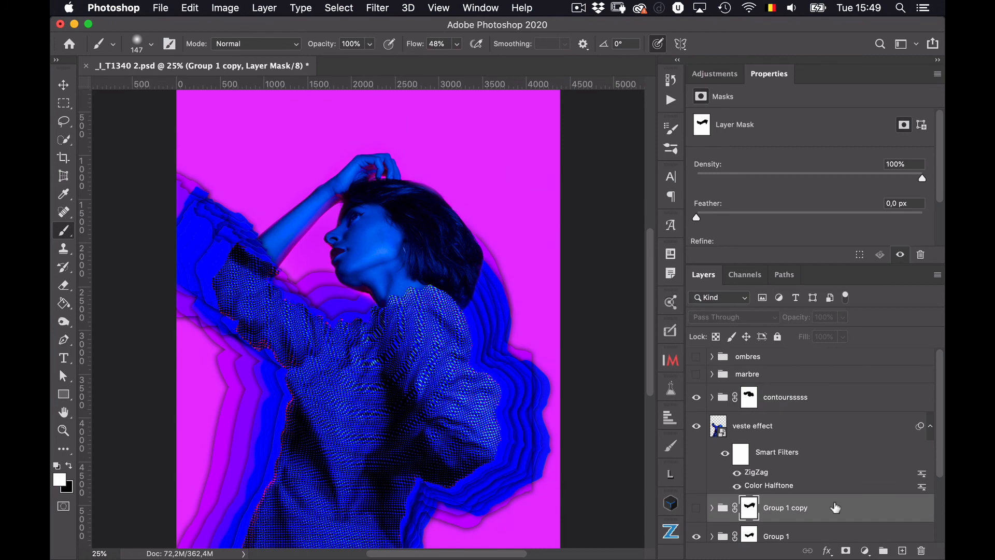
- Set the blend mode of Group 1 to Pass Through and hide the contoursssss group
{"action": "left_click", "coordinate": [831, 535]}
{"action": "left_click", "coordinate": [776, 317]}
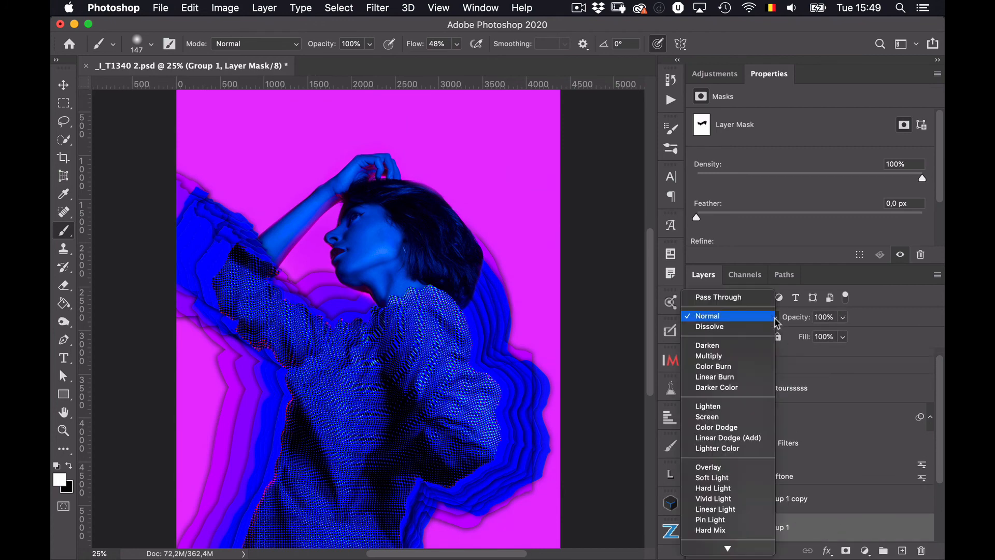
{"action": "mouse_move", "coordinate": [728, 549]}
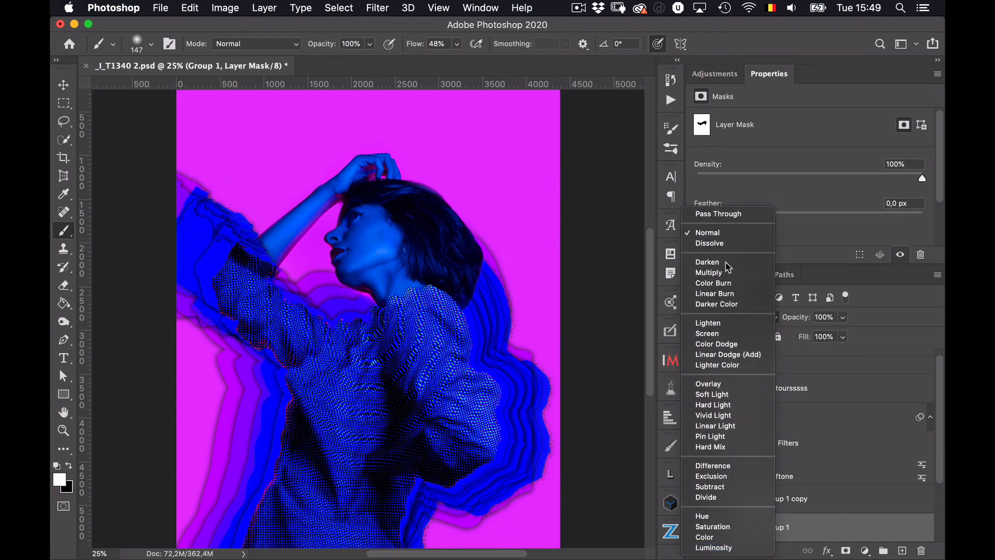
{"action": "left_click", "coordinate": [729, 215]}
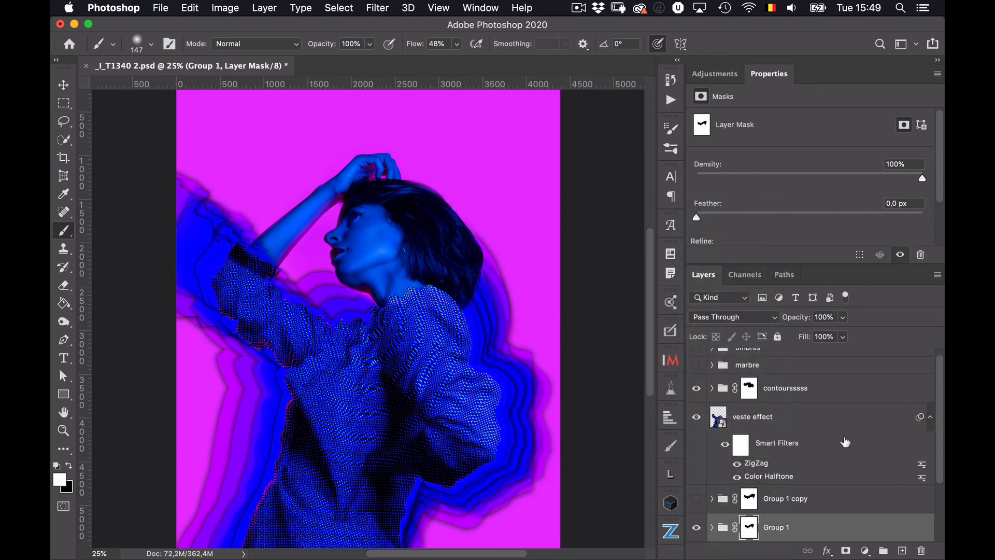
{"action": "left_click", "coordinate": [696, 397]}
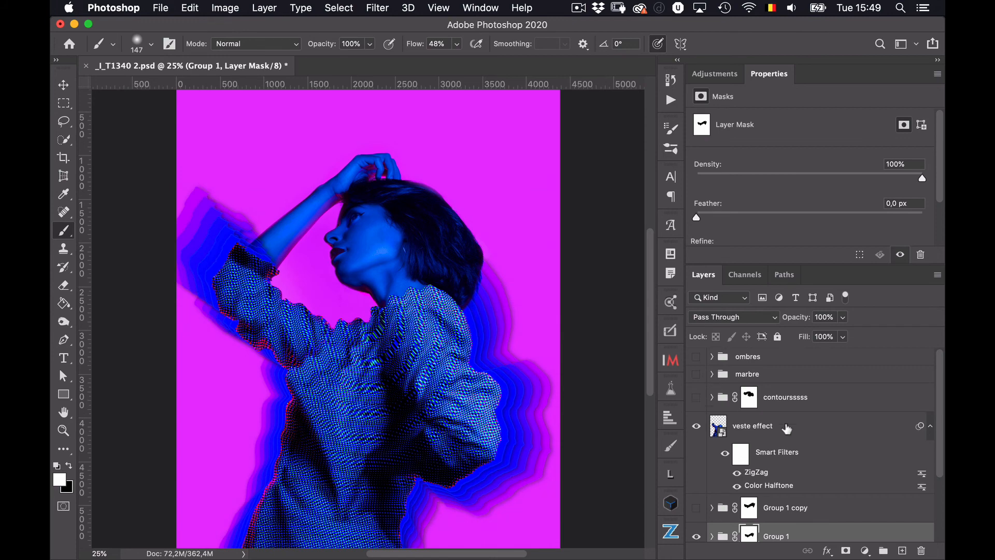
- Expand Group 1 and look over its contour layers and the whole artwork
{"action": "scroll", "coordinate": [854, 448], "scroll_direction": "down", "scroll_amount": 3}
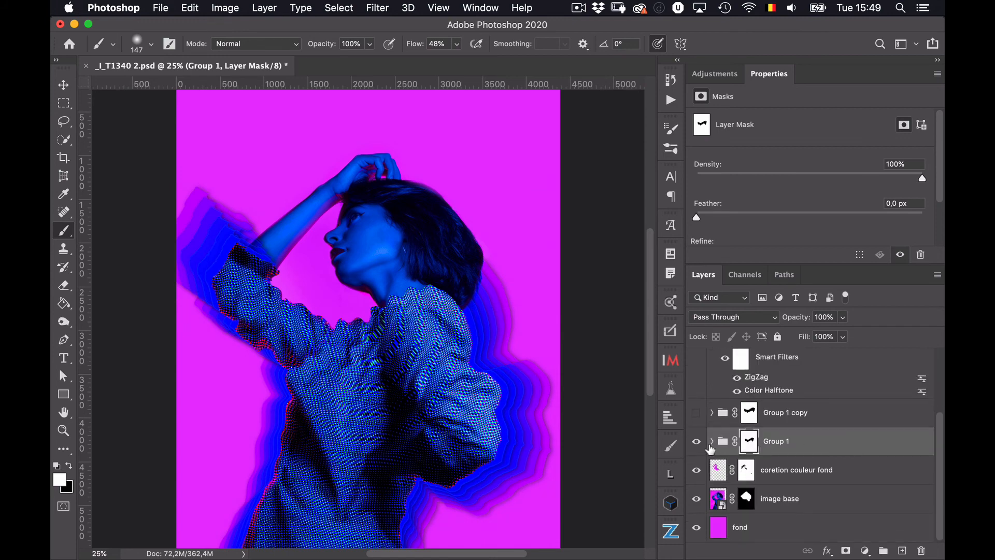
{"action": "left_click", "coordinate": [710, 445]}
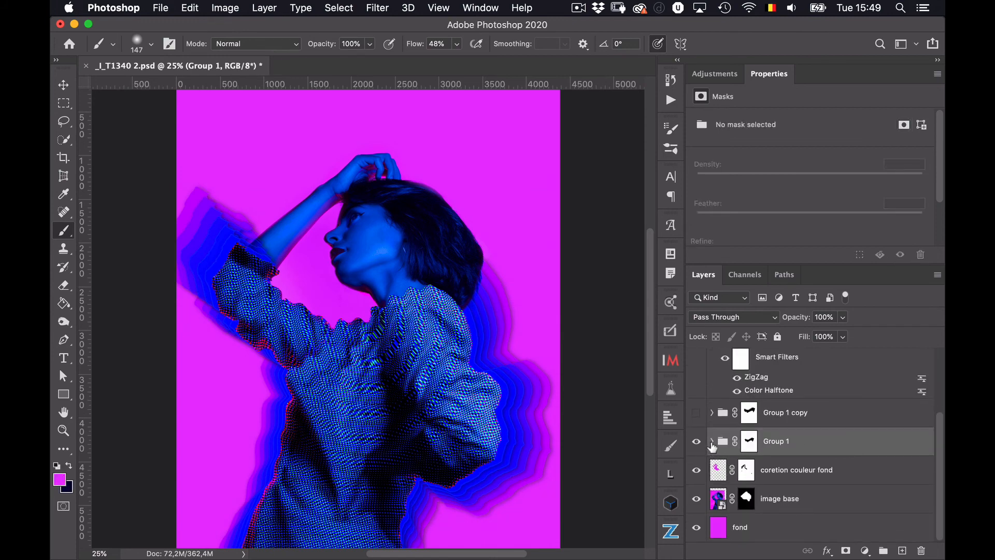
{"action": "left_click", "coordinate": [711, 442]}
{"action": "scroll", "coordinate": [849, 489], "scroll_direction": "down", "scroll_amount": 2}
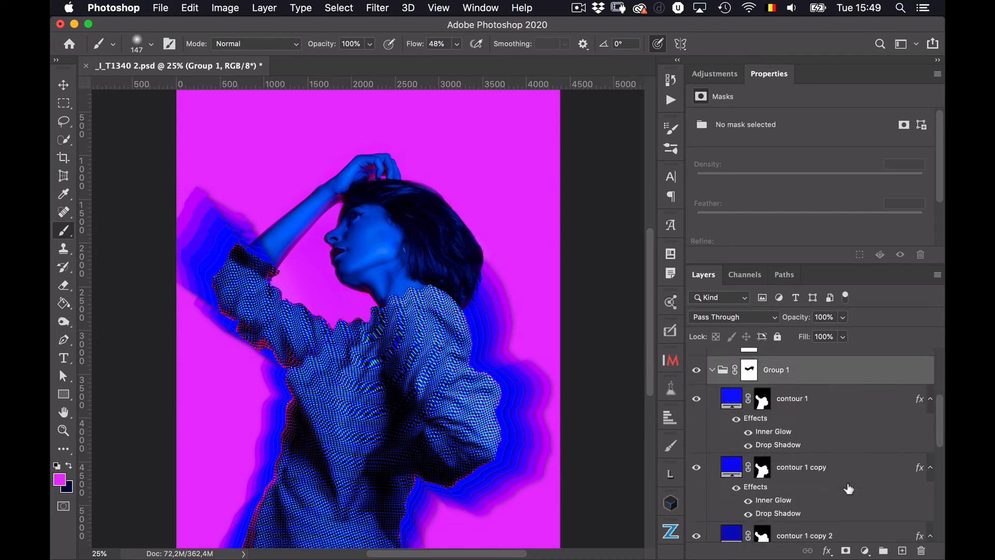
{"action": "scroll", "coordinate": [849, 489], "scroll_direction": "down", "scroll_amount": 4}
{"action": "scroll", "coordinate": [849, 489], "scroll_direction": "down", "scroll_amount": 3}
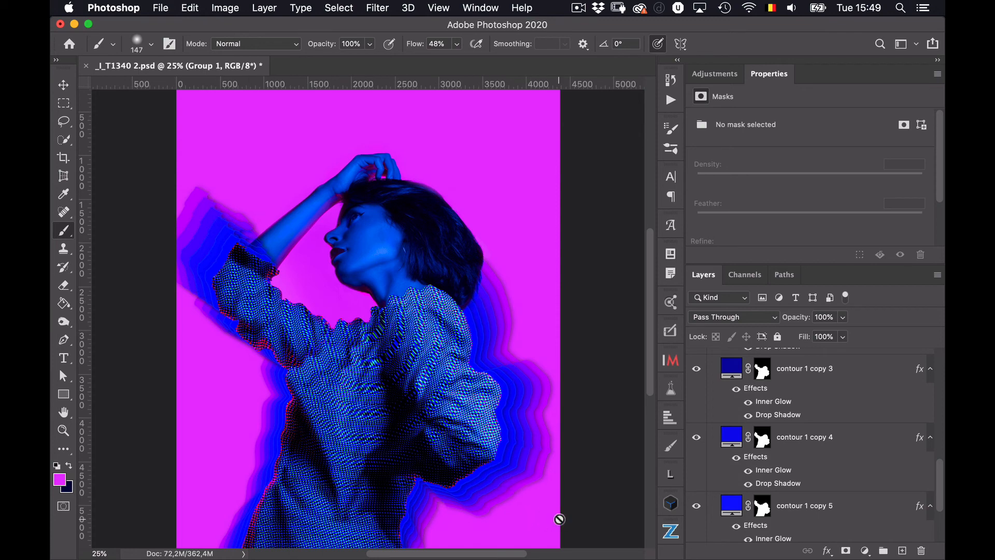
{"action": "key", "text": "super+minus"}
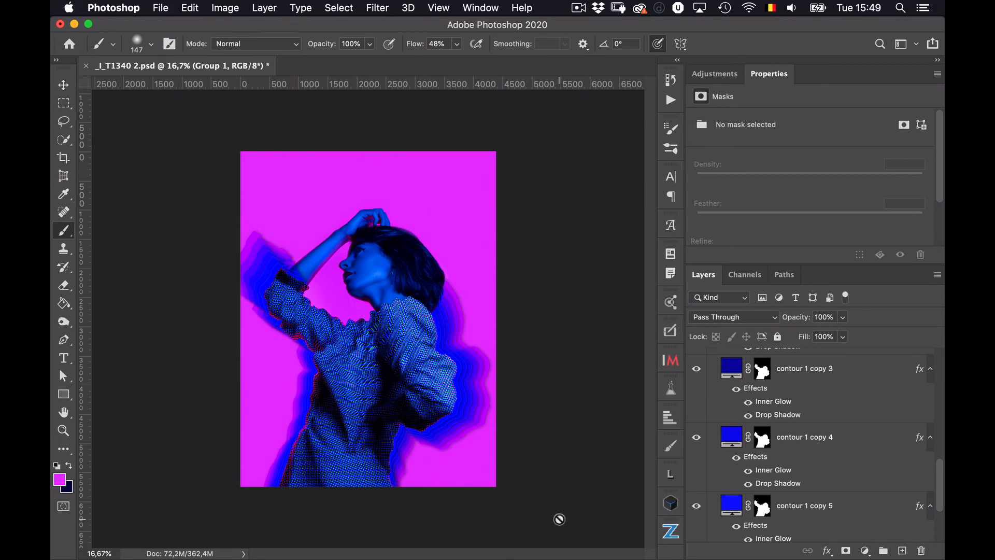
{"action": "scroll", "coordinate": [724, 524], "scroll_direction": "up", "scroll_amount": 5}
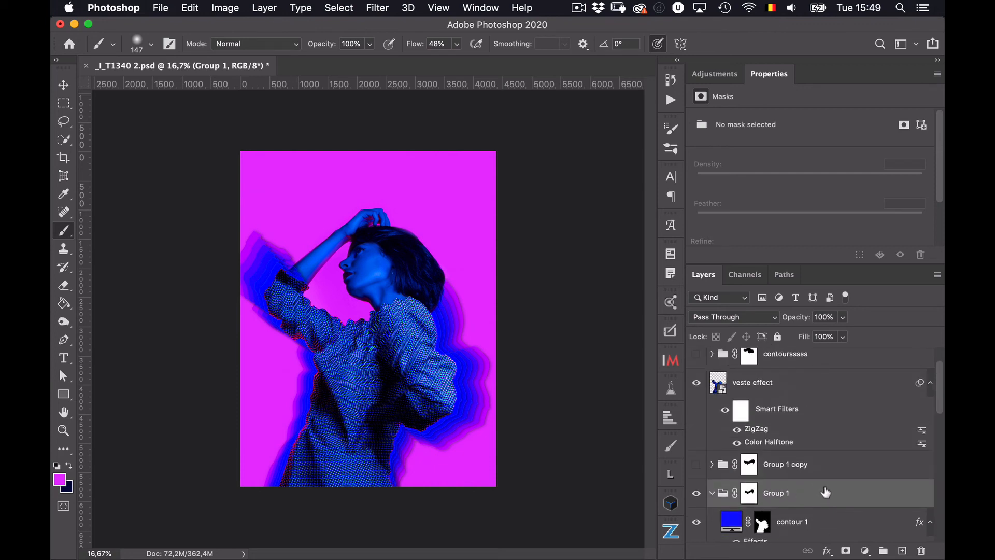
{"action": "right_click", "coordinate": [826, 493]}
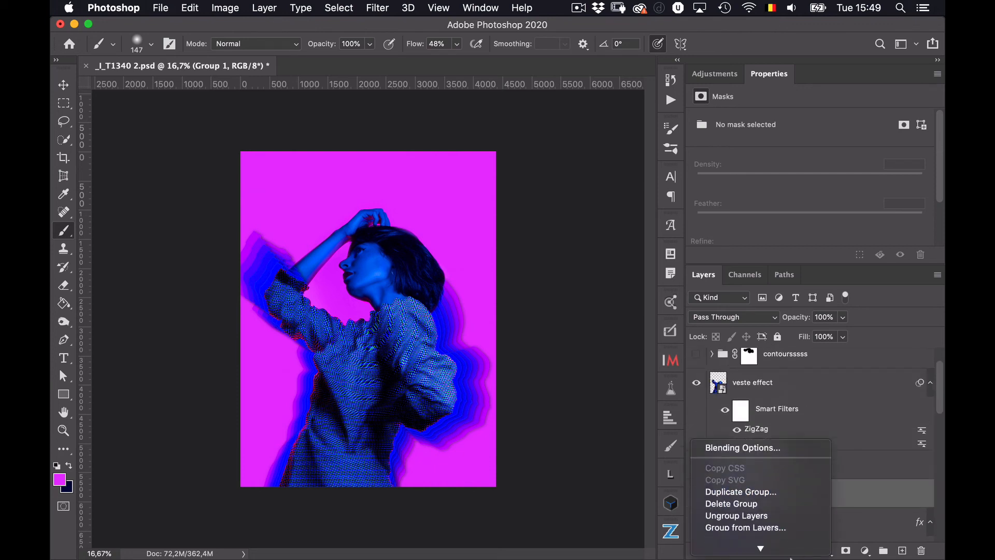
{"action": "mouse_move", "coordinate": [791, 558]}
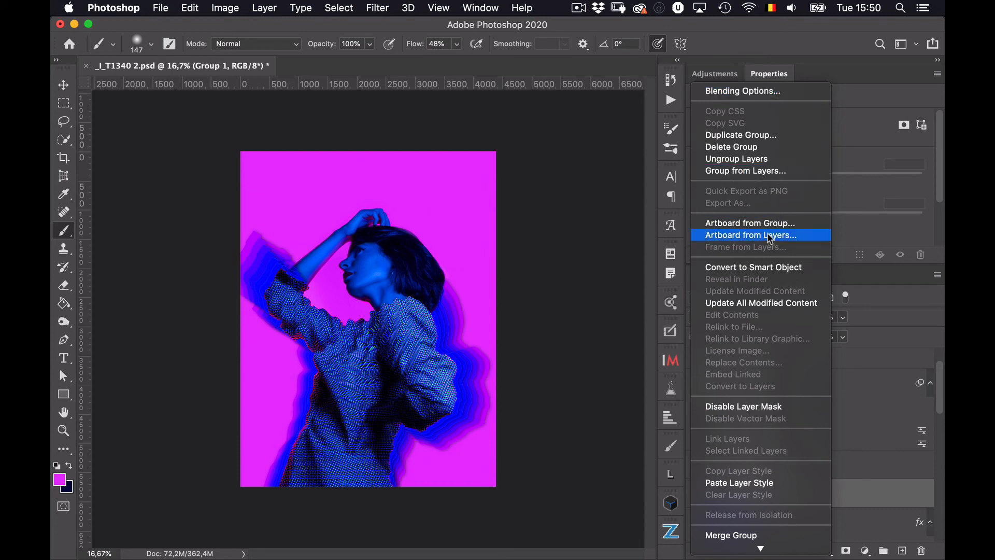
{"action": "scroll", "coordinate": [775, 394], "scroll_direction": "down", "scroll_amount": 5}
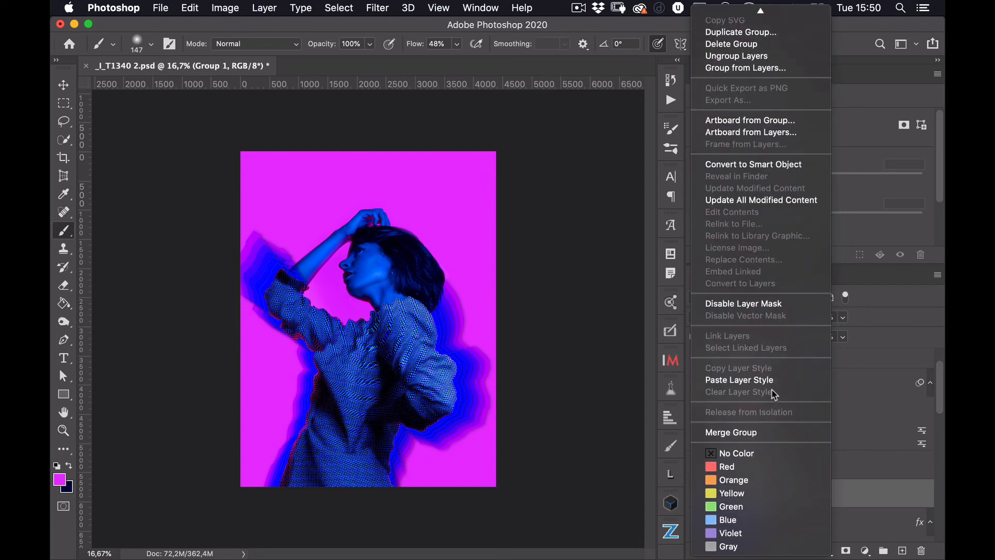
{"action": "left_click", "coordinate": [887, 358]}
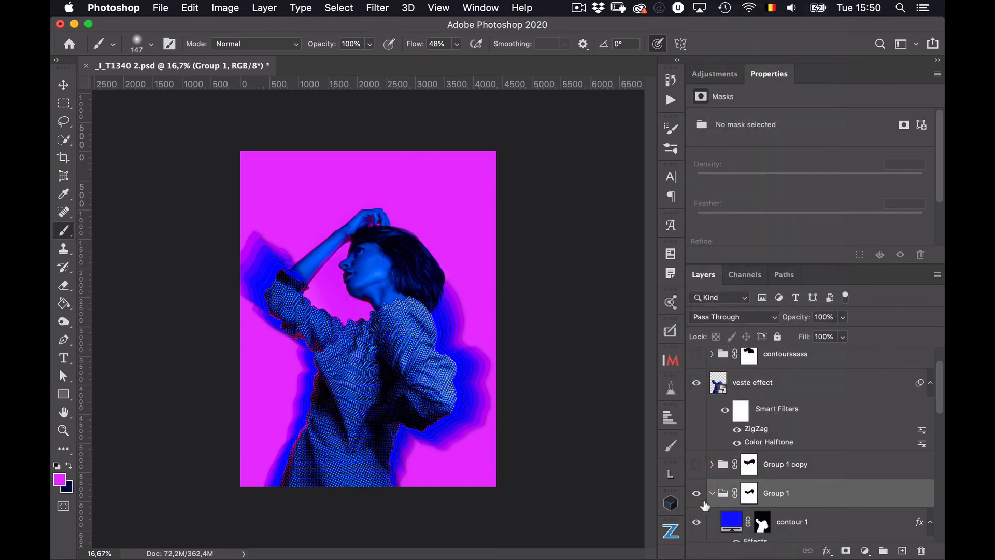
- Try converting the collapsed Group 1 to a smart object, and undo the conversion
{"action": "left_click", "coordinate": [712, 493]}
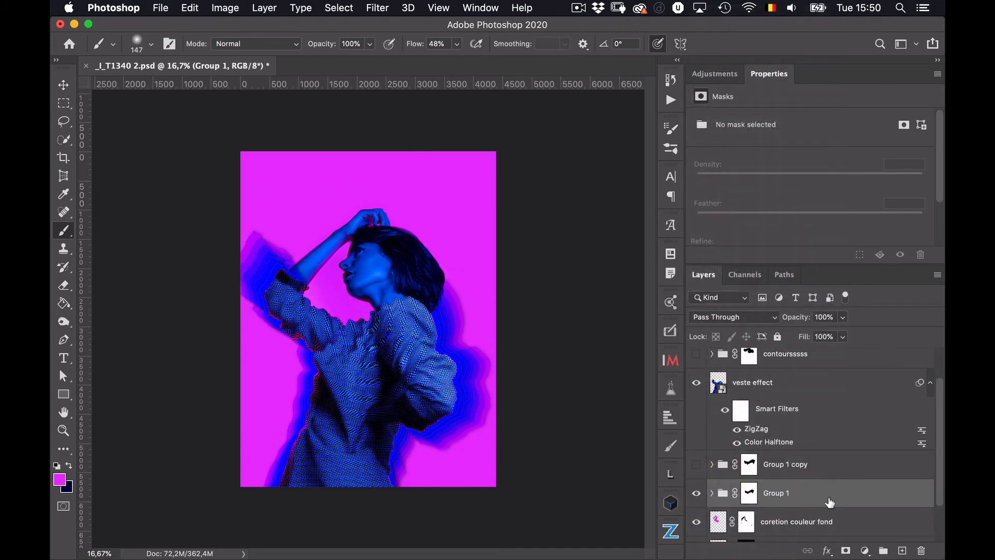
{"action": "right_click", "coordinate": [829, 502]}
{"action": "scroll", "coordinate": [804, 518], "scroll_direction": "down", "scroll_amount": 3}
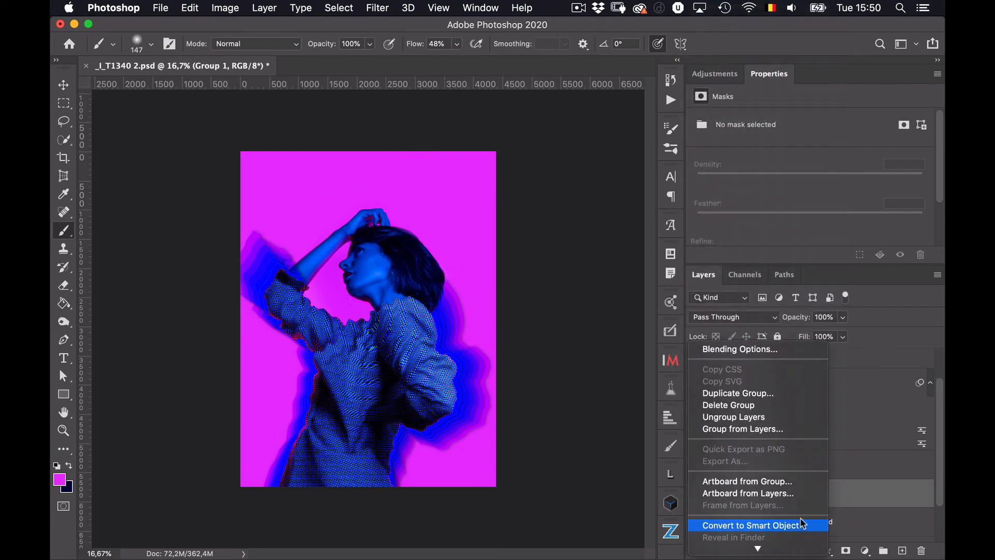
{"action": "left_click", "coordinate": [802, 523]}
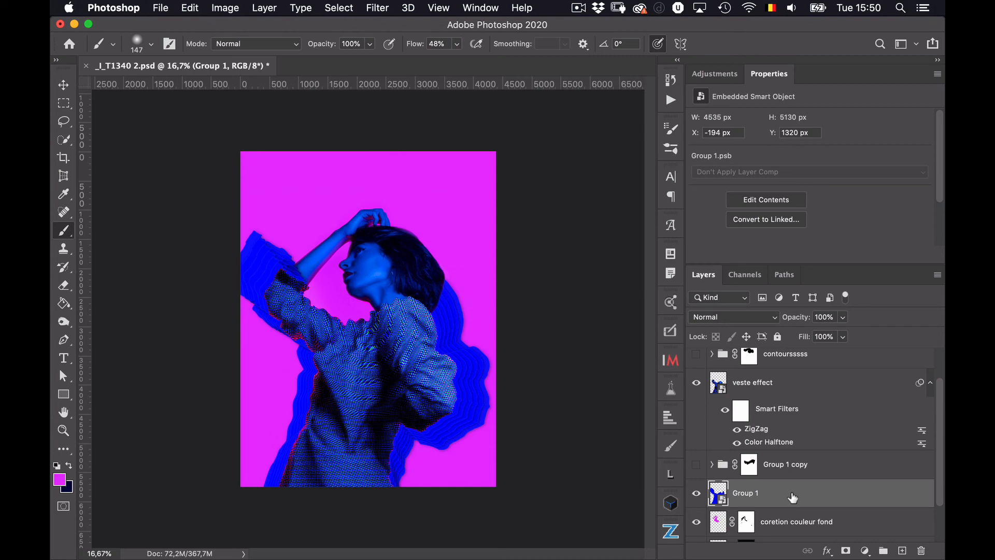
{"action": "key", "text": "super+z"}
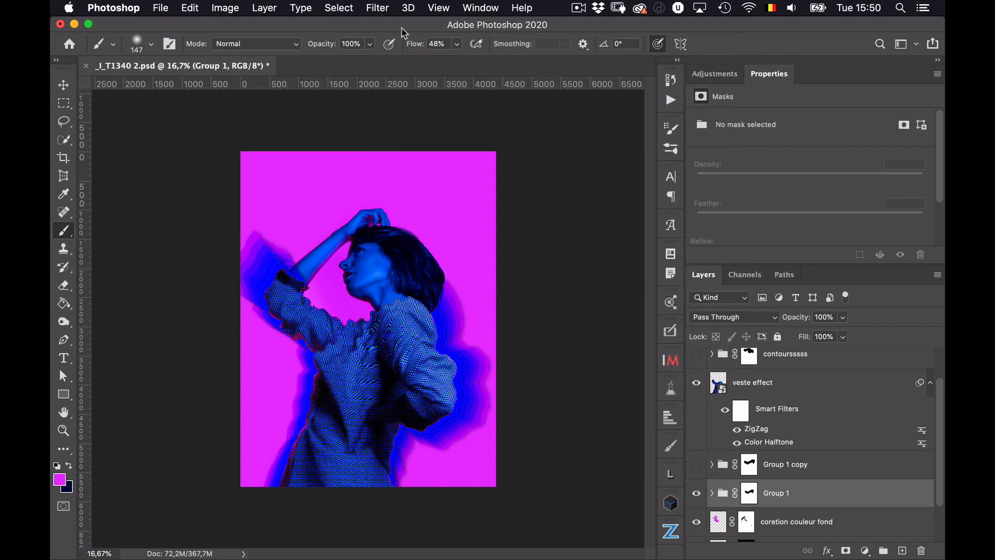
{"action": "left_click", "coordinate": [381, 10]}
{"action": "left_click", "coordinate": [383, 11]}
- Start a Motion Blur on the contour 1 layer in Group 1, converting that layer to a smart object
{"action": "left_click", "coordinate": [711, 494]}
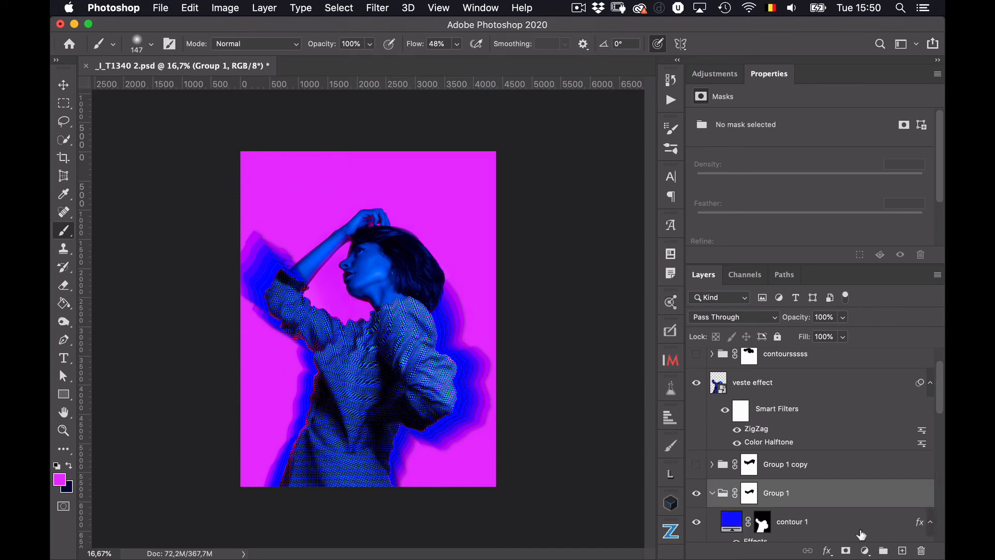
{"action": "scroll", "coordinate": [752, 477], "scroll_direction": "down", "scroll_amount": 5}
{"action": "left_click", "coordinate": [845, 444]}
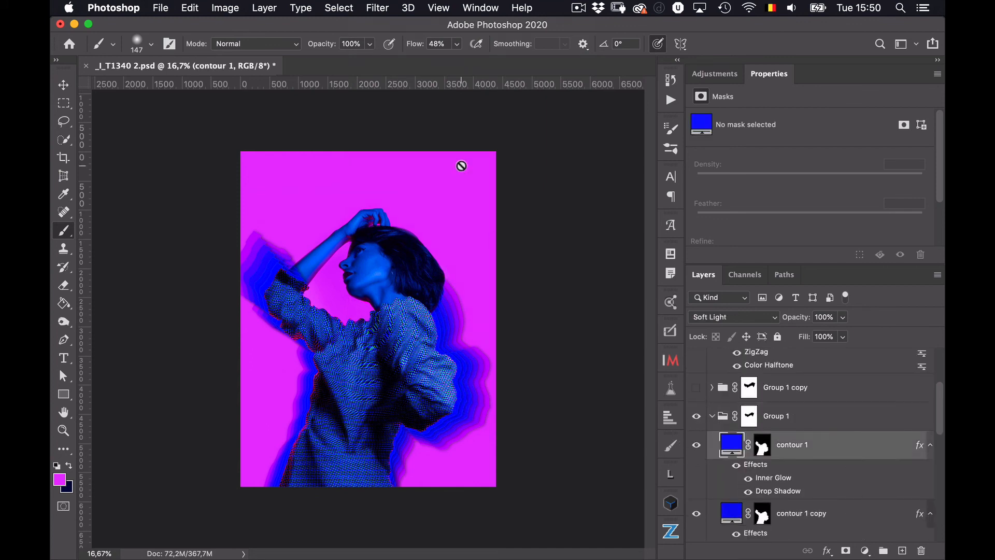
{"action": "left_click", "coordinate": [374, 11]}
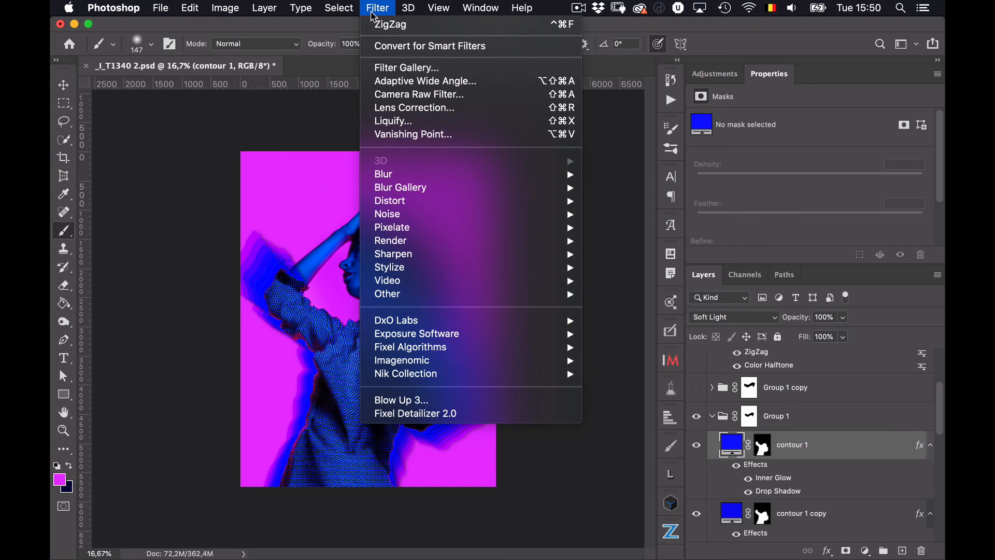
{"action": "mouse_move", "coordinate": [428, 265]}
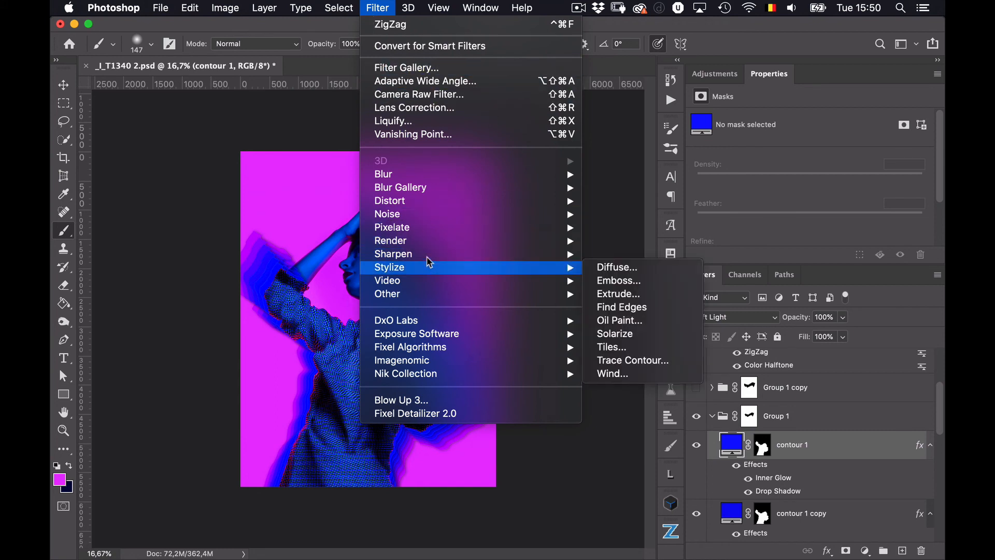
{"action": "mouse_move", "coordinate": [452, 179]}
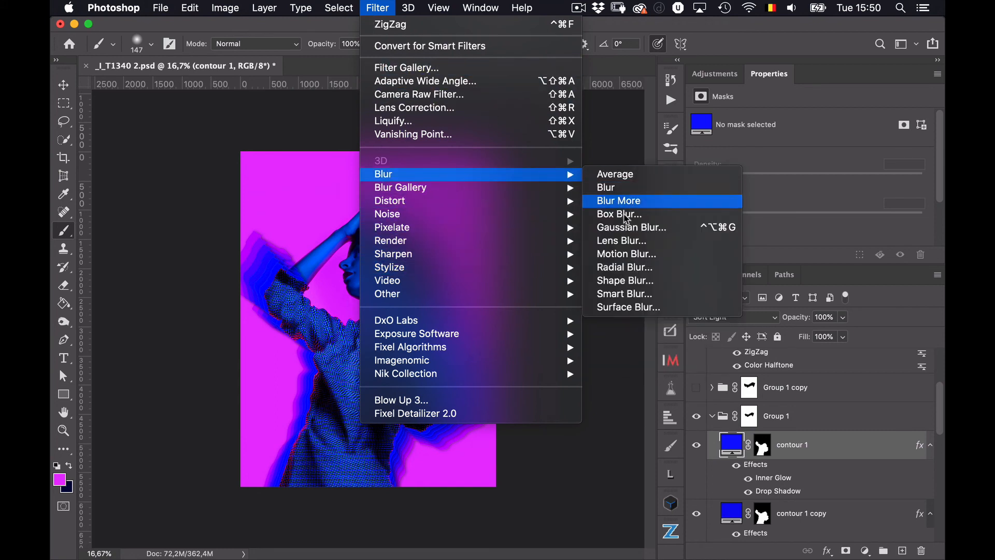
{"action": "left_click", "coordinate": [666, 254]}
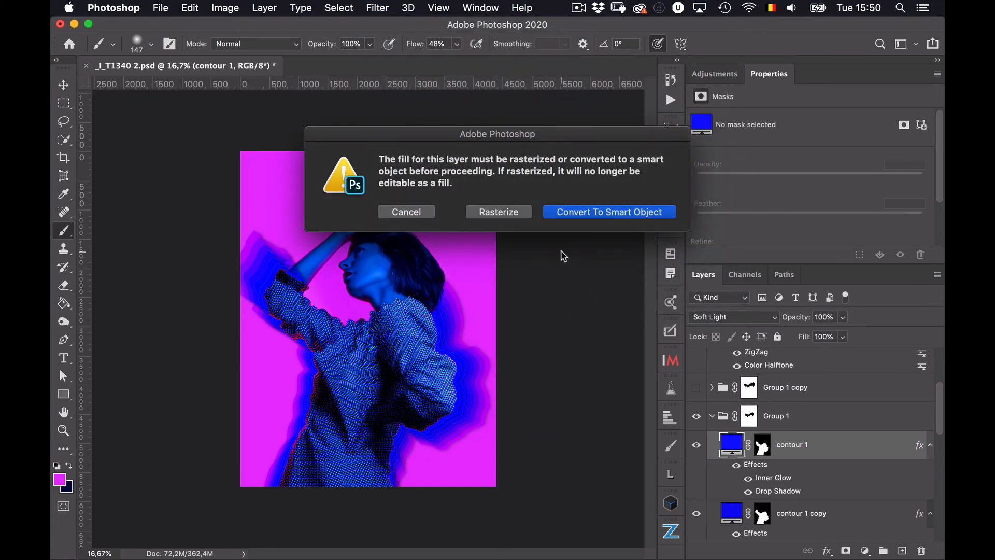
{"action": "left_click", "coordinate": [593, 214]}
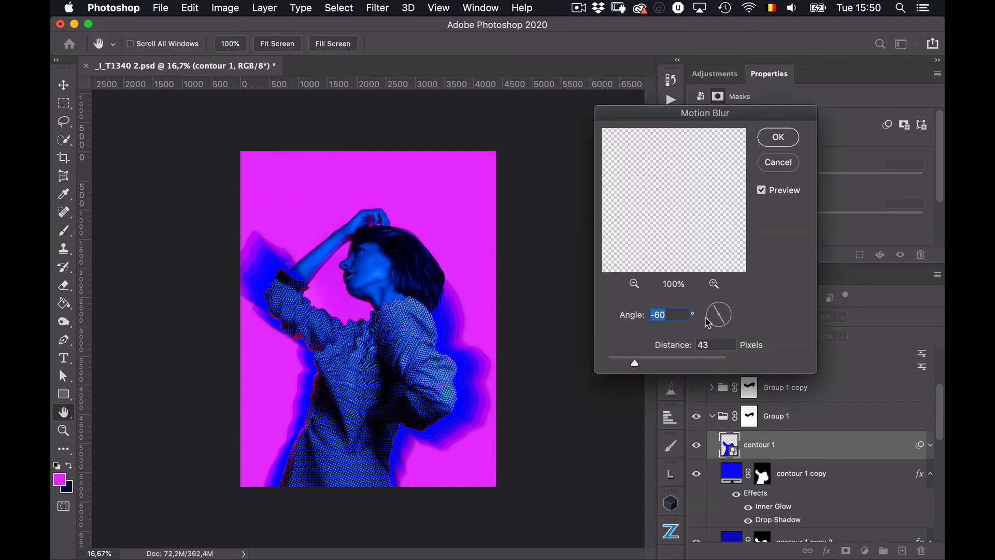
- Try a Motion Blur on the contour 1 layer at an angle of 7° with distances of 301 and 30 pixels
{"action": "key", "text": "super+plus"}
{"action": "key", "text": "super+plus"}
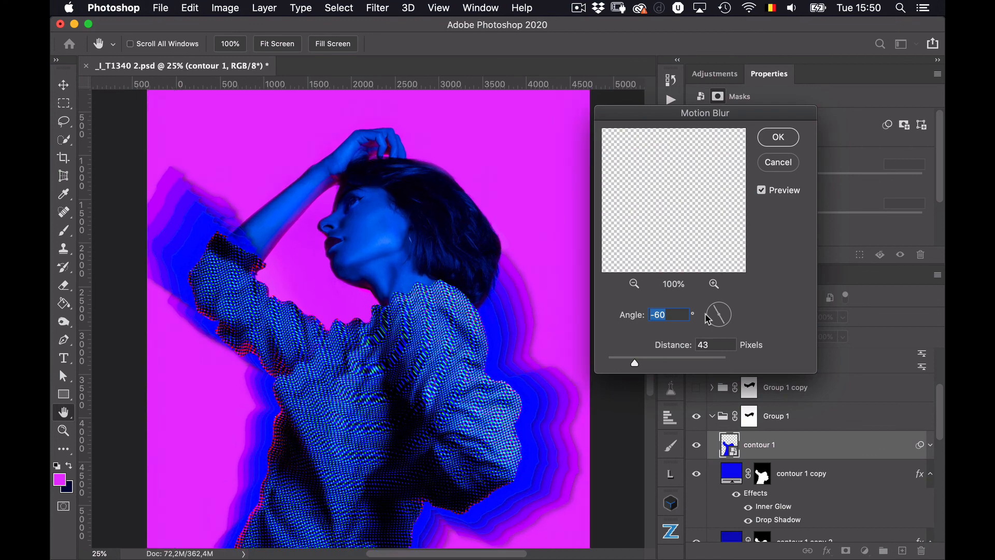
{"action": "key", "text": "super+plus"}
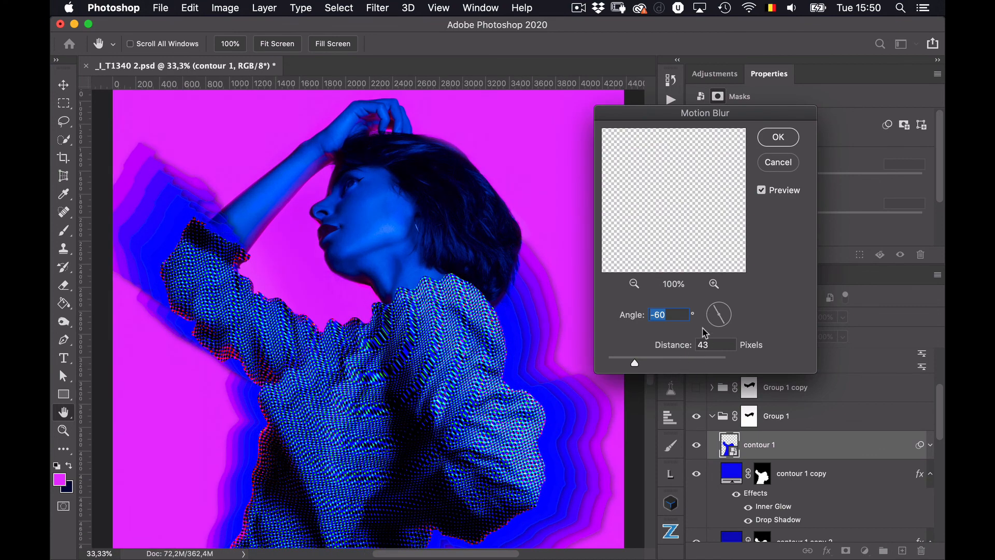
{"action": "left_click", "coordinate": [689, 363]}
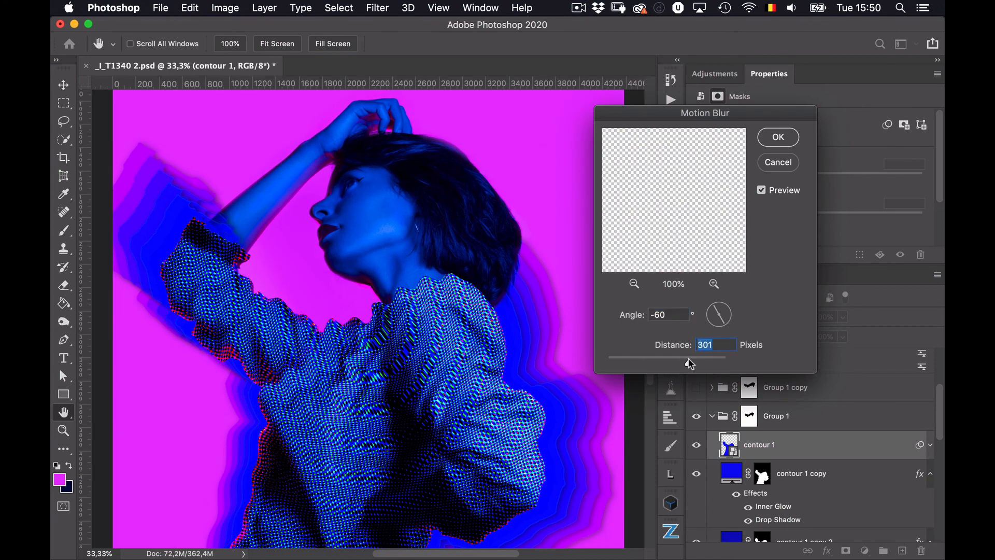
{"action": "left_click", "coordinate": [728, 314]}
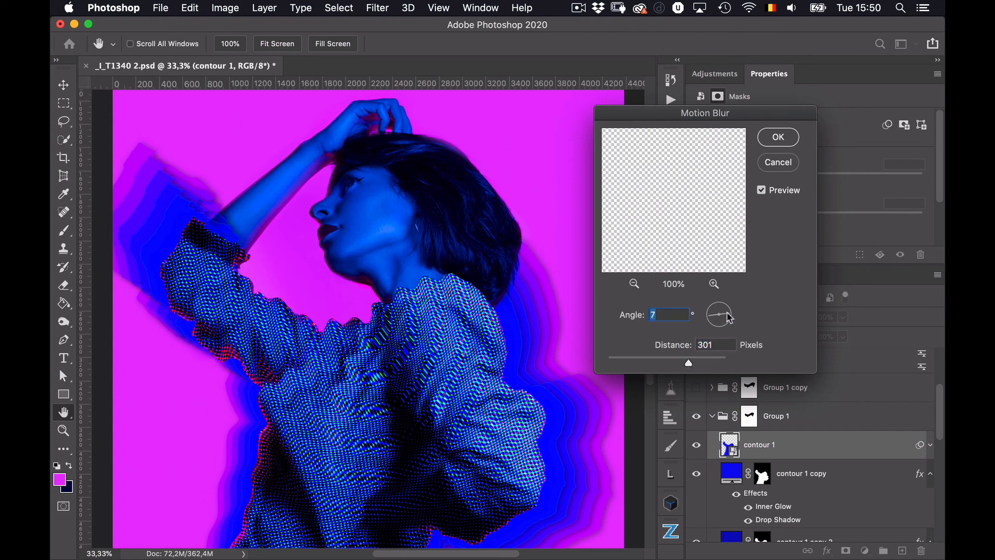
{"action": "left_click", "coordinate": [765, 192]}
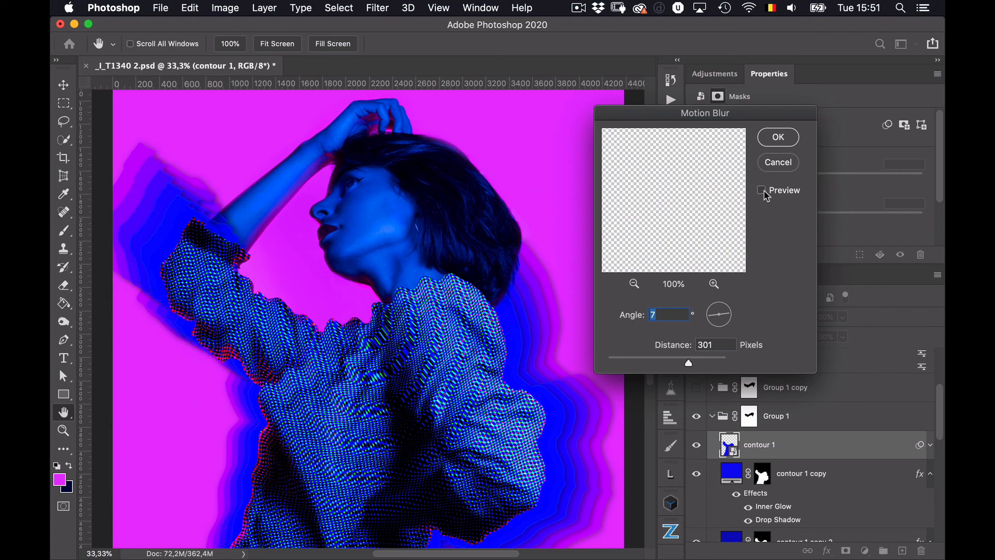
{"action": "left_click", "coordinate": [627, 362]}
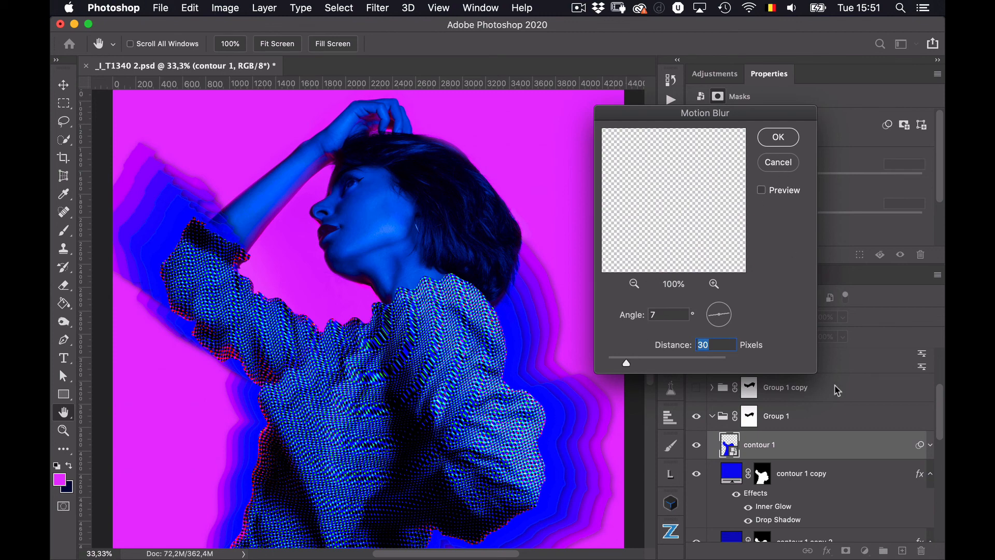
{"action": "key", "text": "Return"}
- Start a Motion Blur on the contour 1 copy 5 layer, converting its fill to a smart object
{"action": "scroll", "coordinate": [846, 435], "scroll_direction": "down", "scroll_amount": 5}
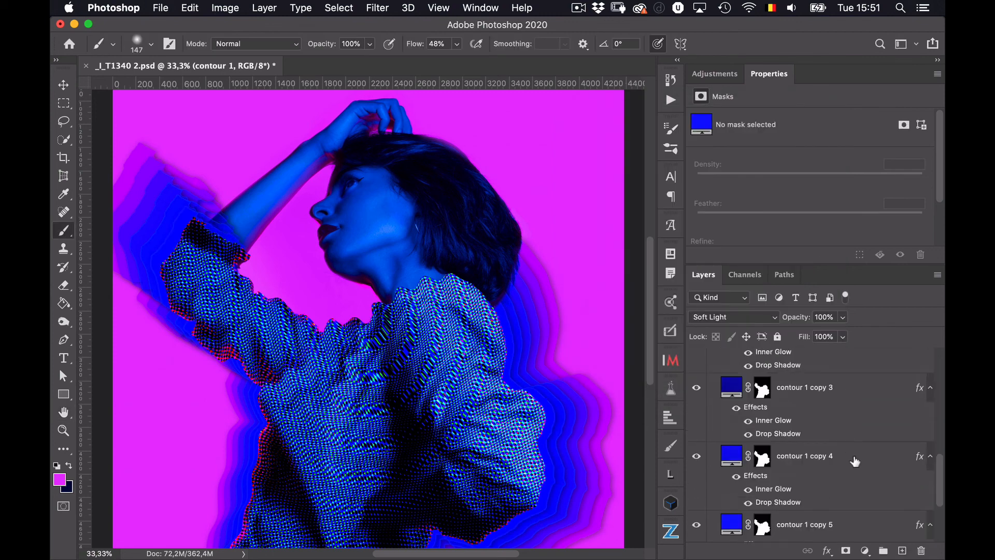
{"action": "scroll", "coordinate": [880, 473], "scroll_direction": "down", "scroll_amount": 4}
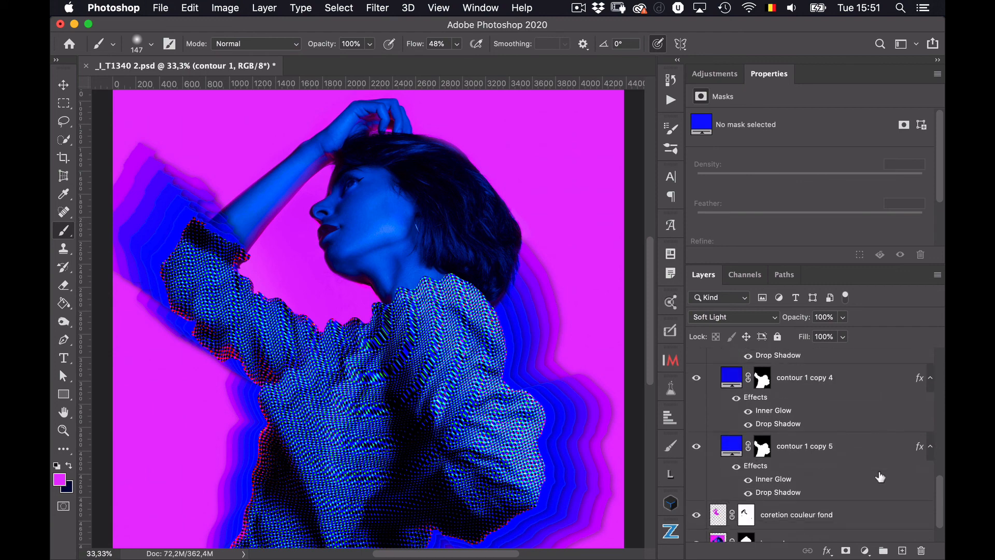
{"action": "left_click", "coordinate": [880, 440]}
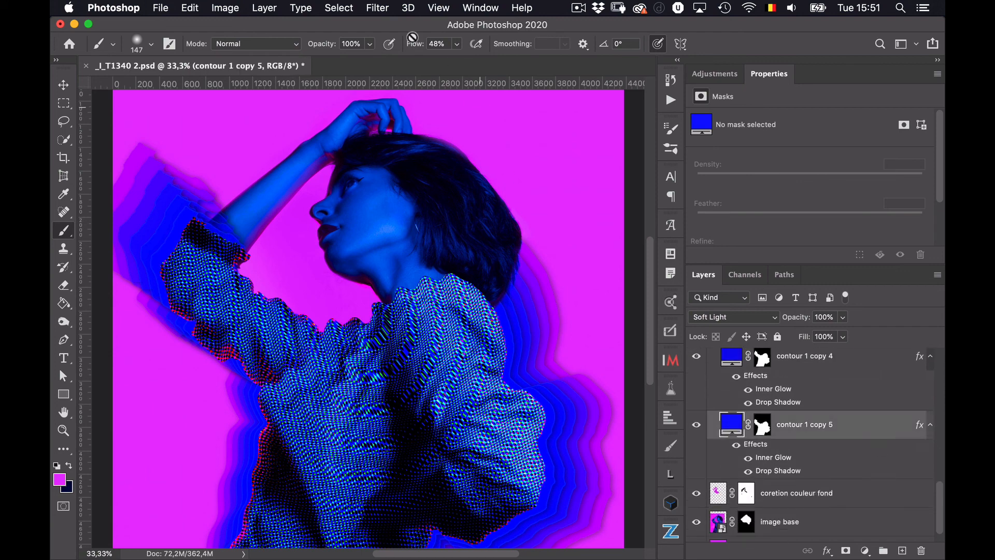
{"action": "left_click", "coordinate": [384, 12]}
{"action": "mouse_move", "coordinate": [444, 172]}
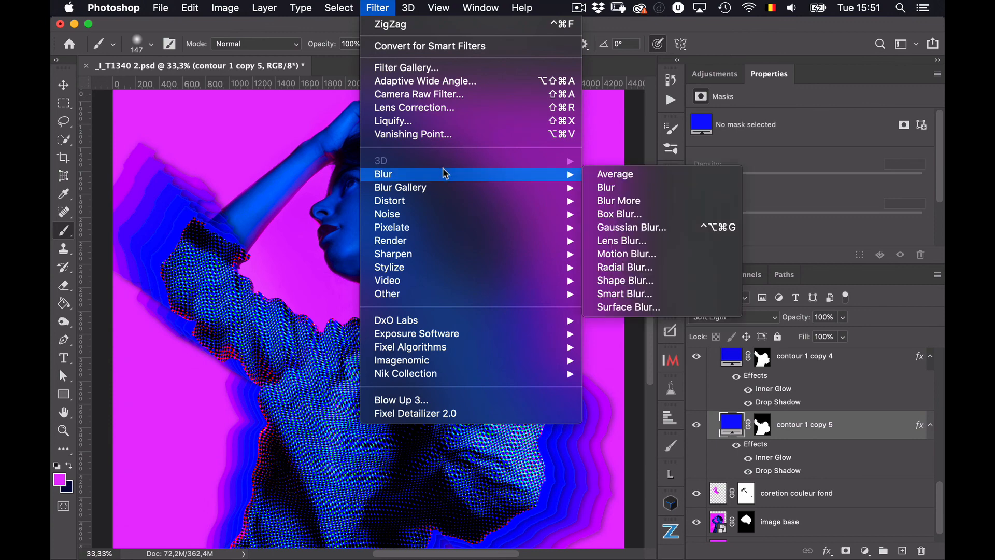
{"action": "left_click", "coordinate": [643, 254]}
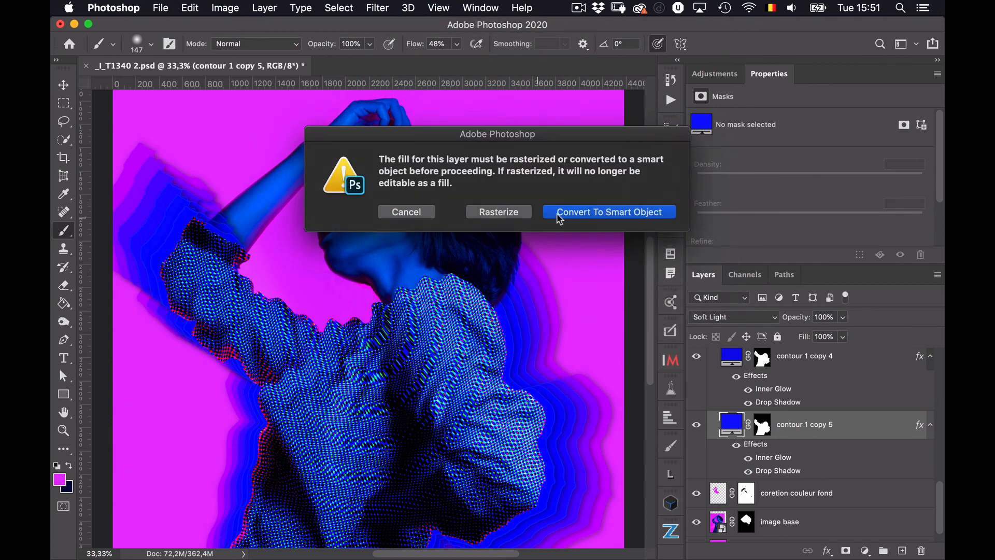
{"action": "left_click", "coordinate": [577, 212]}
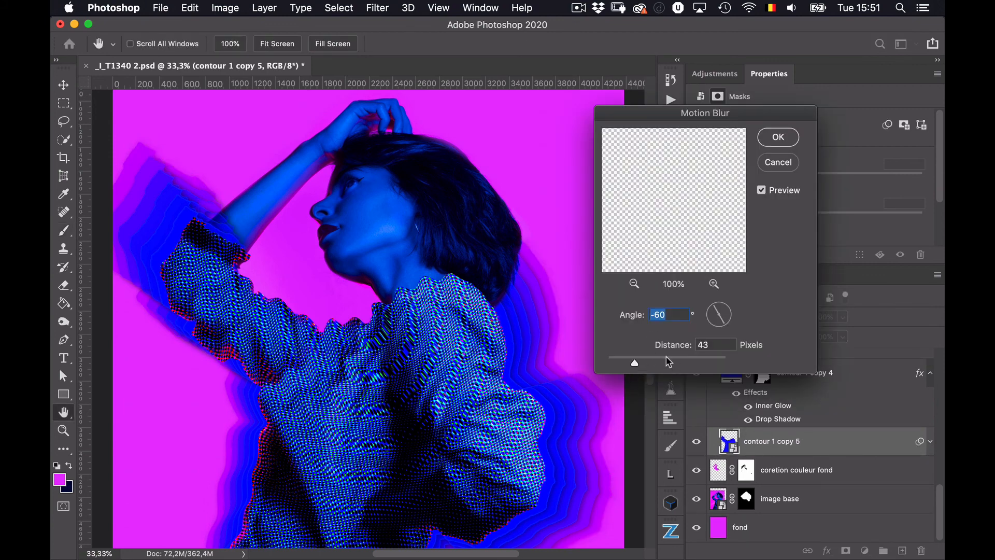
- Set the Motion Blur angle to 7°, adjust its distance, and apply it to contour 1 copy 5
{"action": "left_click_drag", "start_coordinate": [669, 358], "coordinate": [674, 357]}
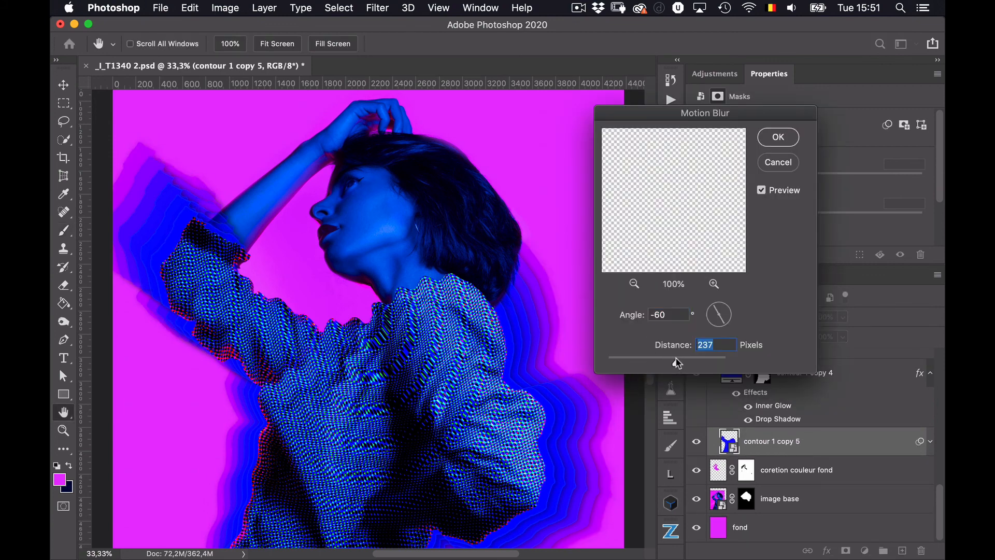
{"action": "left_click", "coordinate": [723, 315]}
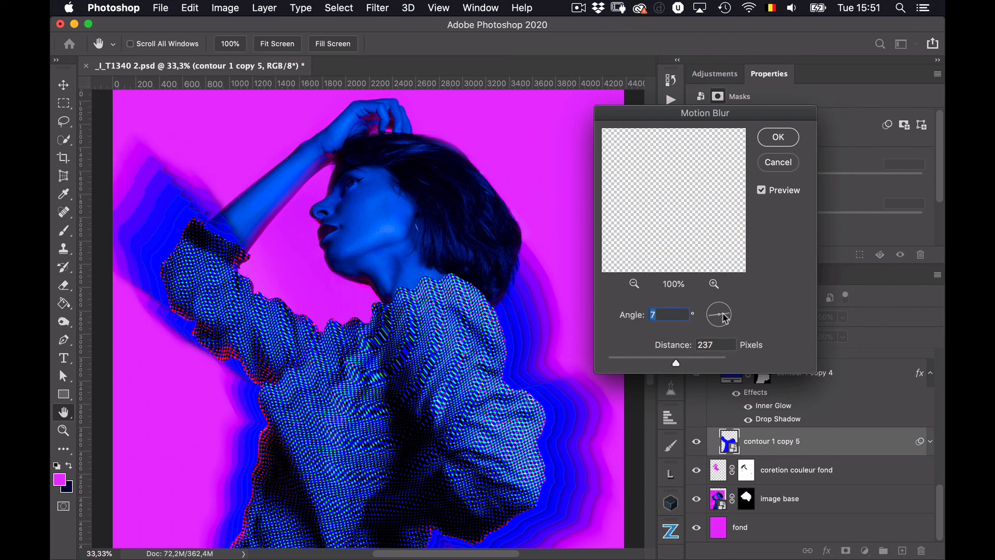
{"action": "left_click", "coordinate": [647, 362]}
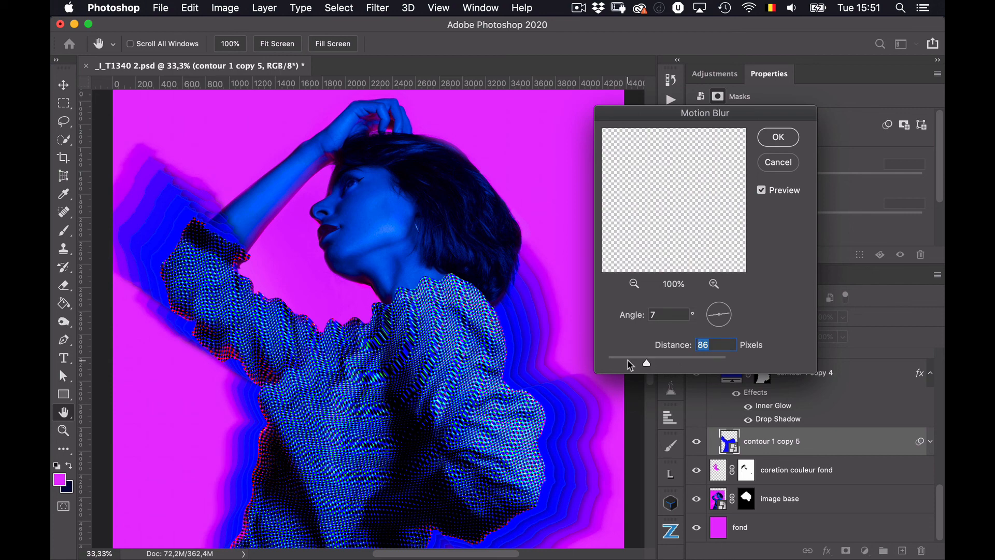
{"action": "left_click_drag", "start_coordinate": [629, 364], "coordinate": [619, 363]}
{"action": "left_click", "coordinate": [635, 364]}
{"action": "left_click", "coordinate": [646, 363]}
{"action": "left_click", "coordinate": [779, 139]}
- Repeat the last Motion Blur on the contour 1 copy 4 and contour 1 copy 3 layers, rasterizing their fills
{"action": "left_click", "coordinate": [844, 405]}
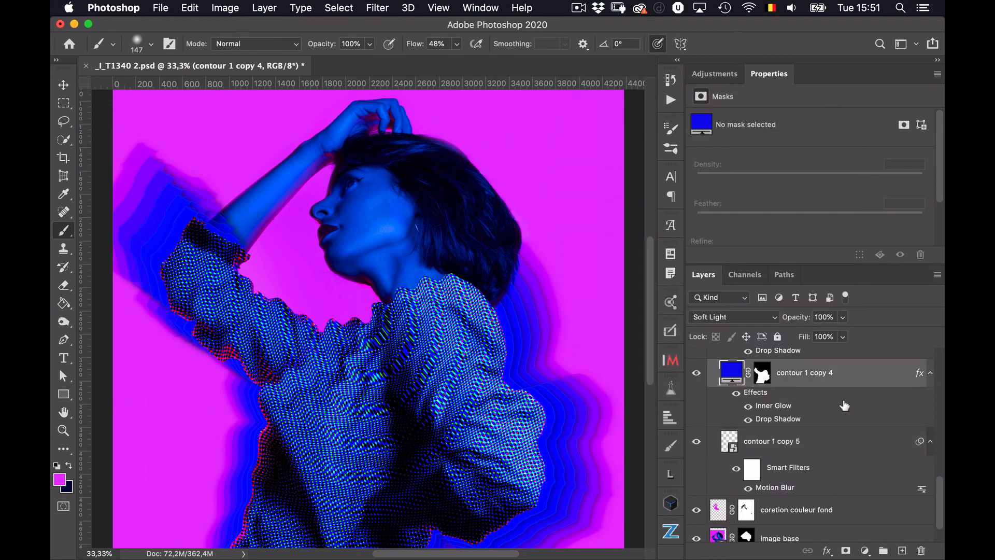
{"action": "left_click", "coordinate": [377, 8]}
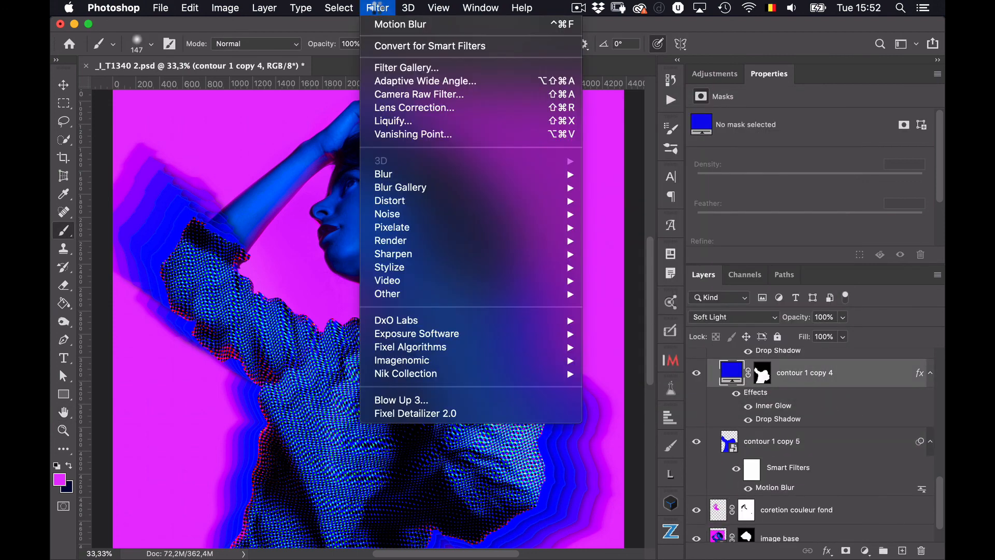
{"action": "left_click", "coordinate": [388, 25]}
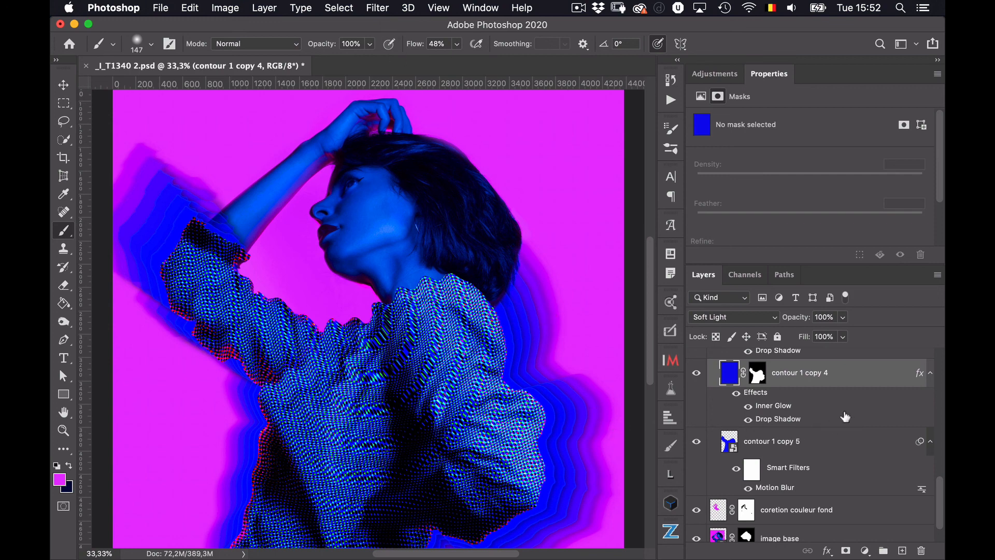
{"action": "scroll", "coordinate": [828, 409], "scroll_direction": "up", "scroll_amount": 3}
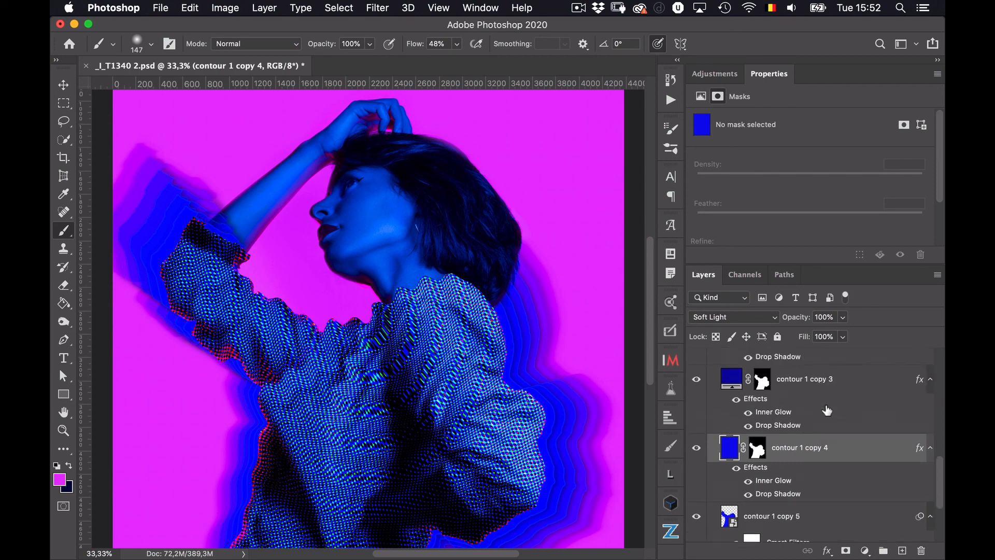
{"action": "scroll", "coordinate": [828, 411], "scroll_direction": "up", "scroll_amount": 1}
{"action": "left_click", "coordinate": [795, 398]}
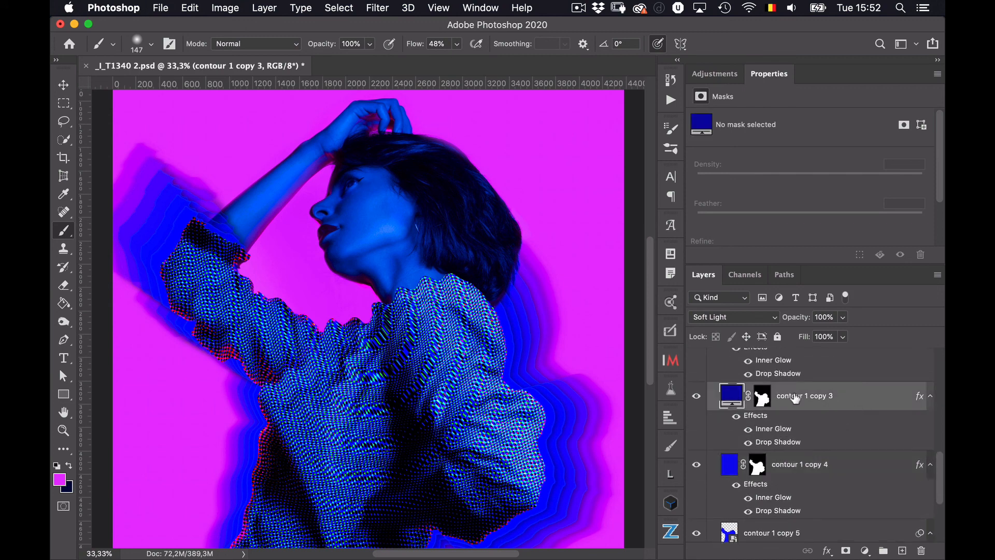
{"action": "left_click", "coordinate": [378, 8]}
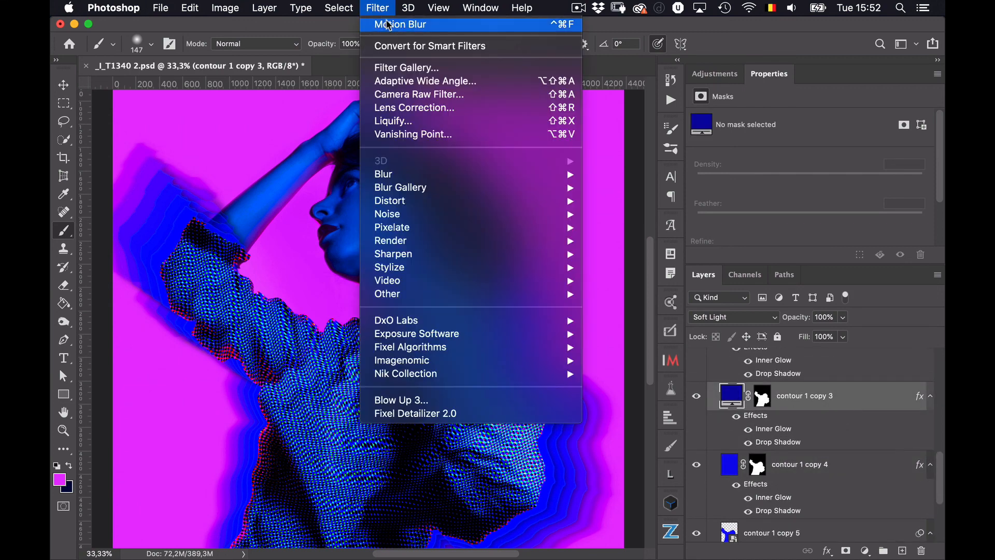
{"action": "left_click", "coordinate": [388, 24]}
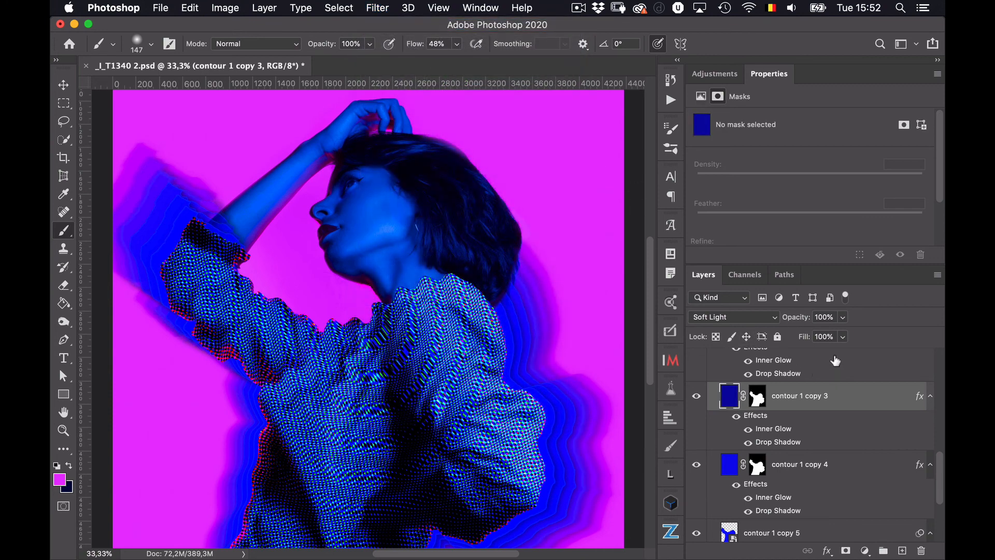
- Reapply the last Motion Blur to the contour 1 copy 2 and contour 1 copy layers, rasterizing their fills
{"action": "left_click", "coordinate": [835, 361]}
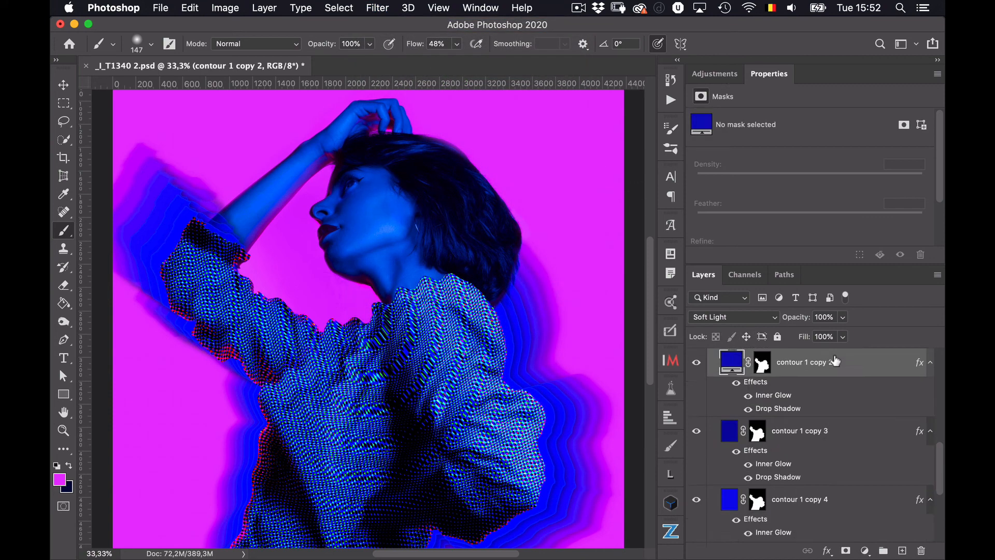
{"action": "left_click", "coordinate": [384, 9]}
{"action": "left_click", "coordinate": [397, 24]}
{"action": "scroll", "coordinate": [842, 403], "scroll_direction": "up", "scroll_amount": 3}
{"action": "left_click", "coordinate": [843, 403]}
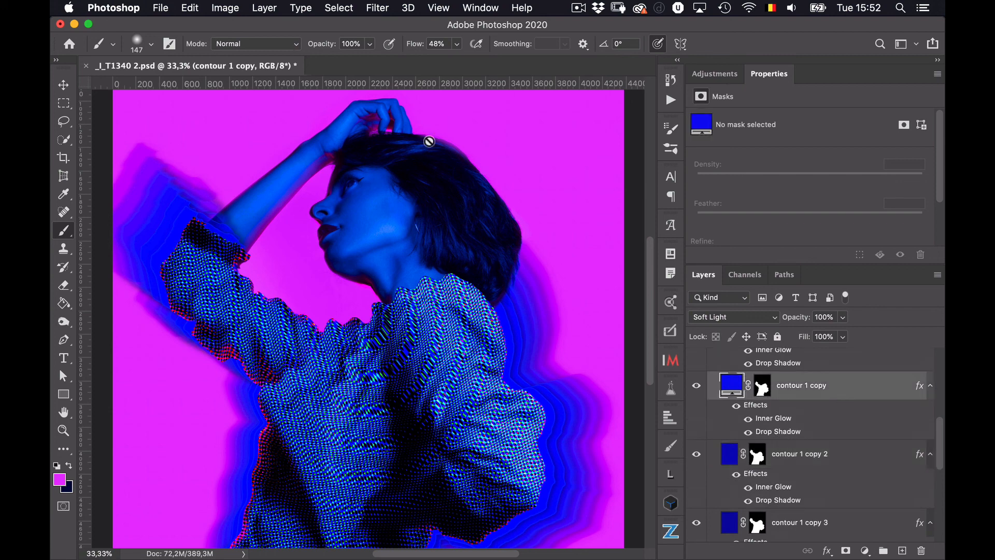
{"action": "left_click", "coordinate": [384, 8]}
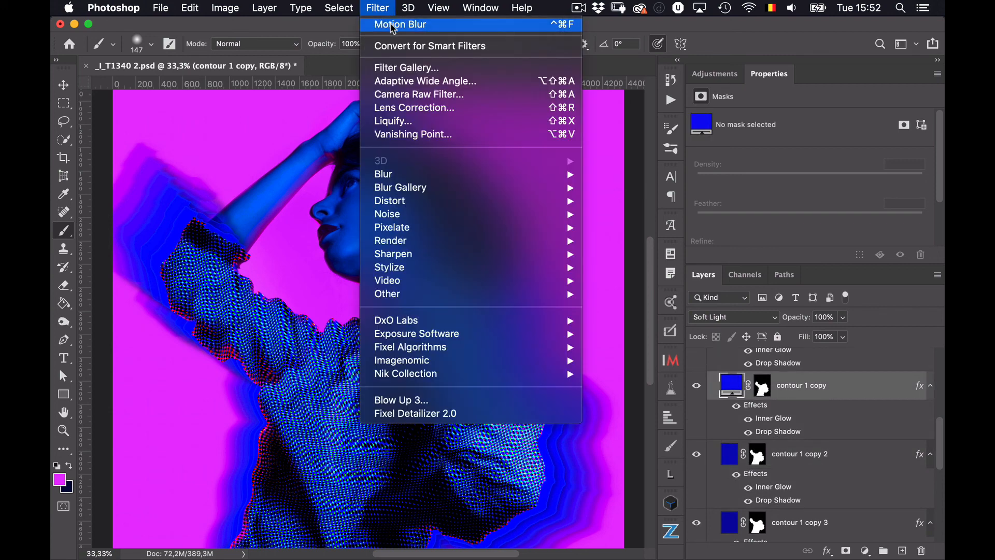
{"action": "left_click", "coordinate": [393, 26]}
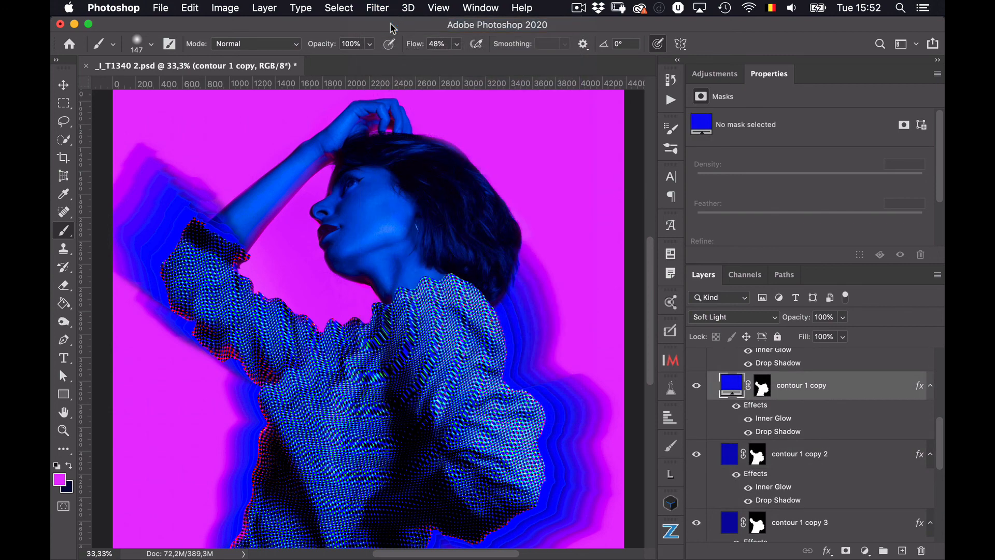
- Rasterize the fill of the contour 1 layer and apply the last Motion Blur to it
{"action": "scroll", "coordinate": [879, 376], "scroll_direction": "up", "scroll_amount": 1}
{"action": "left_click", "coordinate": [879, 376]}
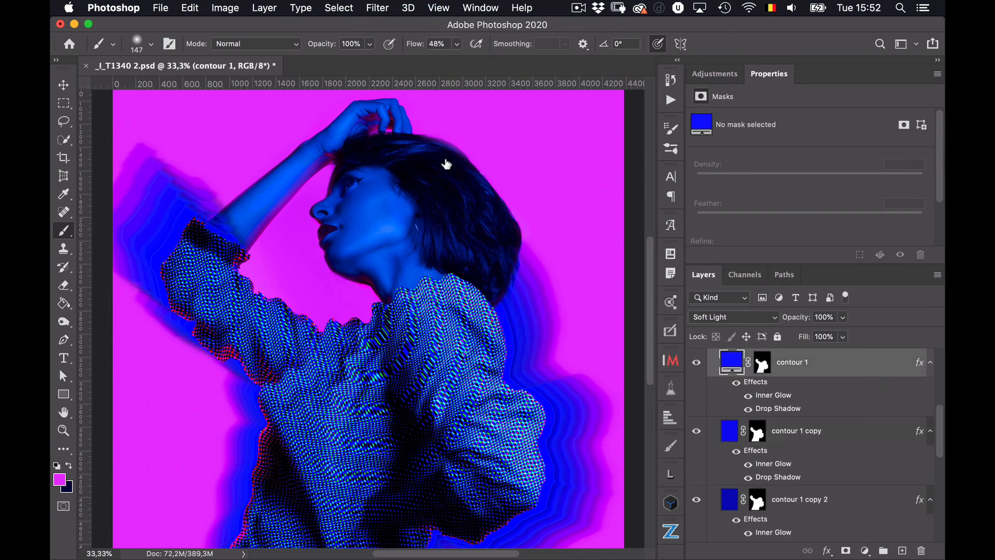
{"action": "left_click", "coordinate": [381, 9]}
{"action": "left_click", "coordinate": [396, 29]}
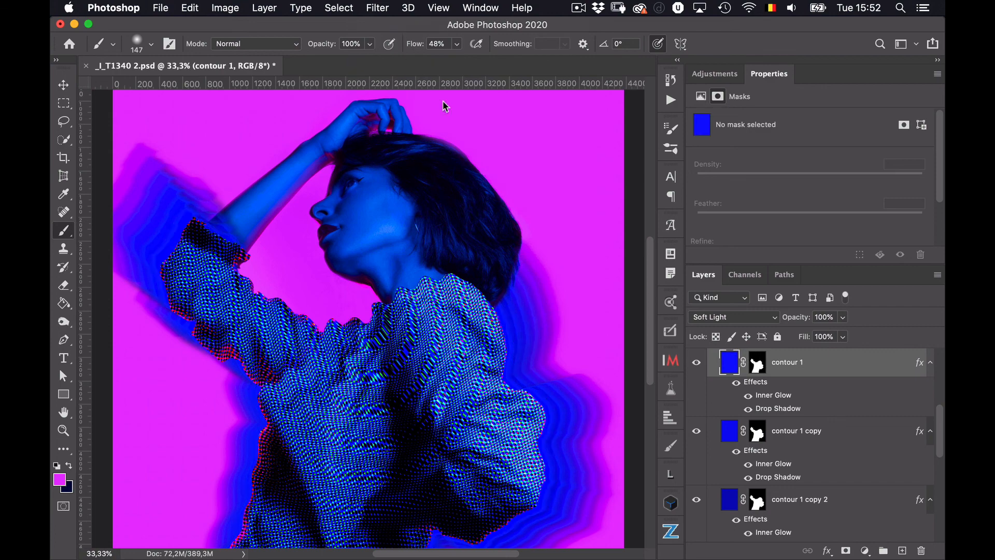
- Collapse the veste effect smart filters and Group 1, and check the artwork with Group 1 copy shown and hidden
{"action": "key", "text": "super+minus"}
{"action": "key", "text": "super+minus"}
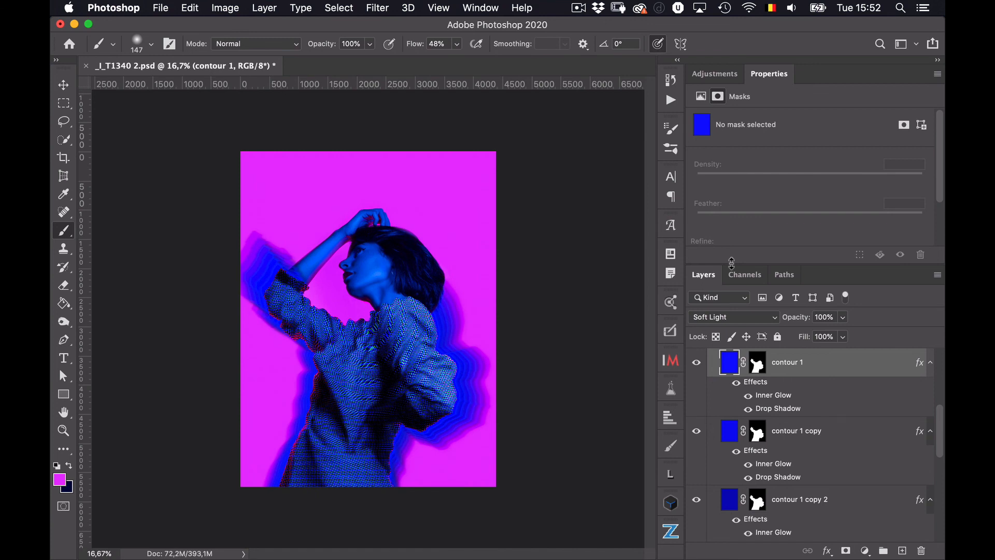
{"action": "scroll", "coordinate": [942, 368], "scroll_direction": "up", "scroll_amount": 5}
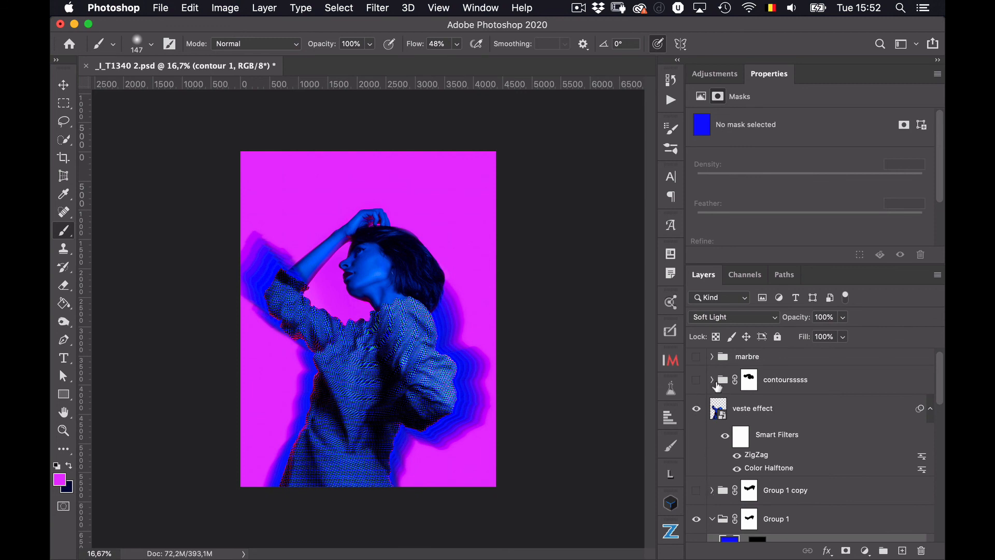
{"action": "left_click", "coordinate": [932, 411]}
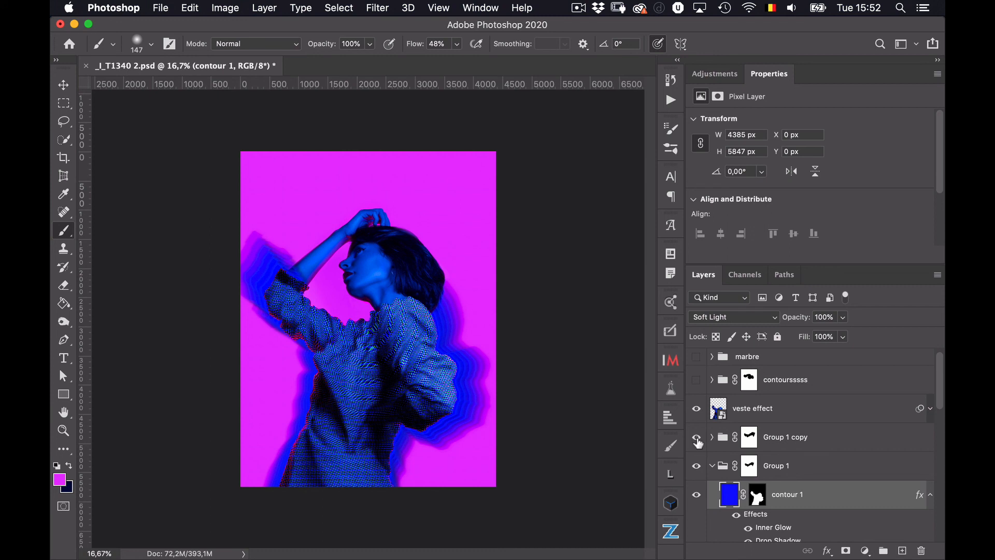
{"action": "left_click", "coordinate": [696, 438]}
{"action": "left_click", "coordinate": [713, 465]}
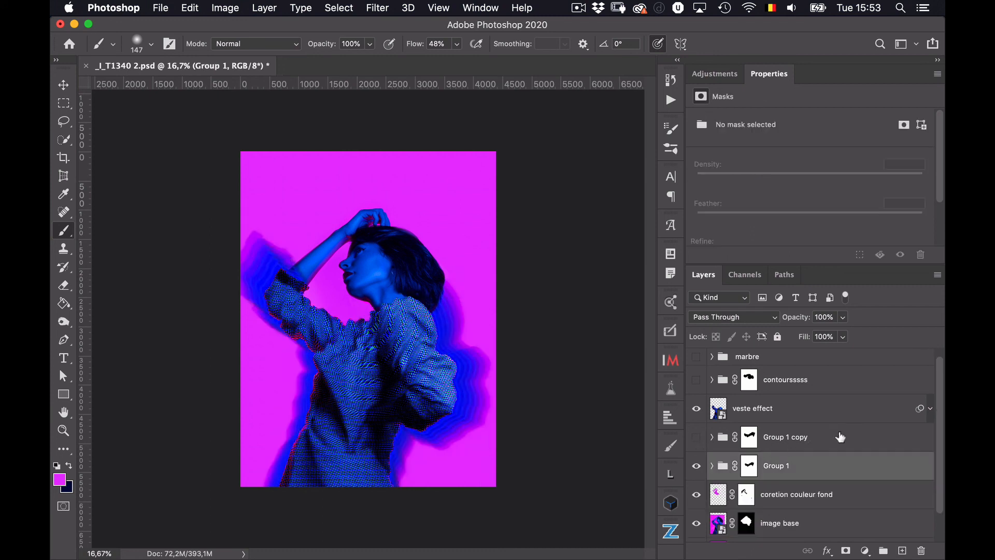
- Remove the layer mask from Group 1 copy, compare the artwork with the group shown and hidden, and delete the group
{"action": "left_click", "coordinate": [840, 437]}
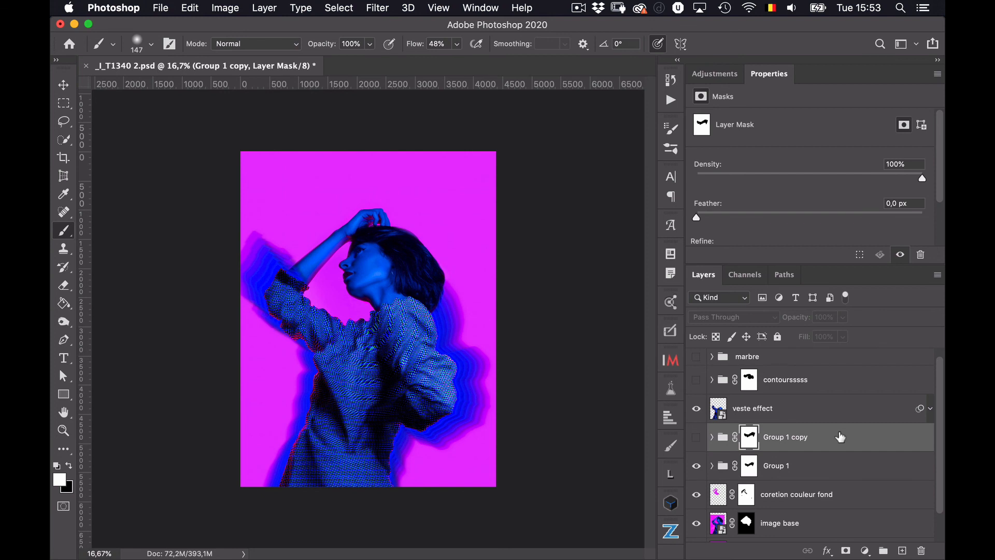
{"action": "left_click", "coordinate": [920, 551]}
{"action": "left_click", "coordinate": [596, 212]}
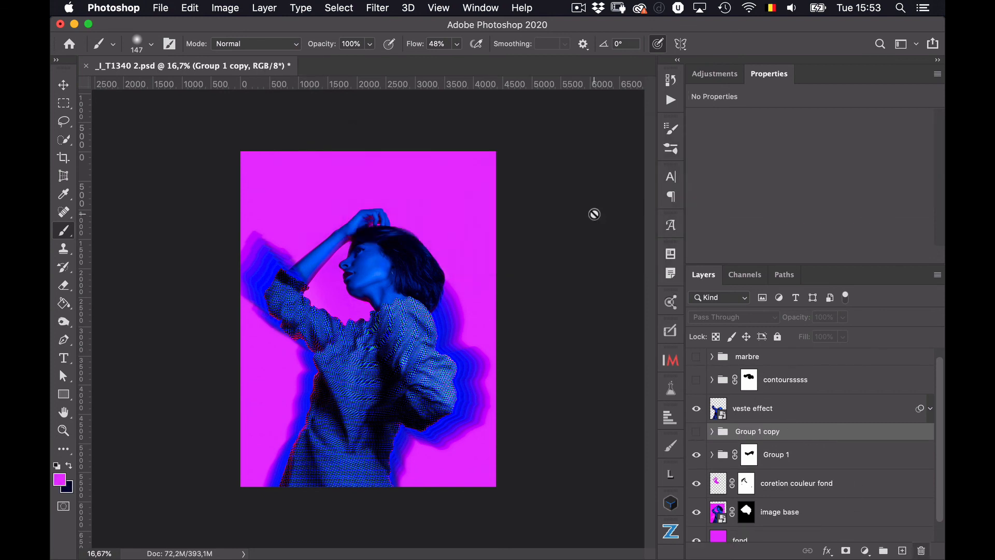
{"action": "left_click", "coordinate": [695, 433]}
{"action": "left_click", "coordinate": [695, 435]}
{"action": "key", "text": "BackSpace"}
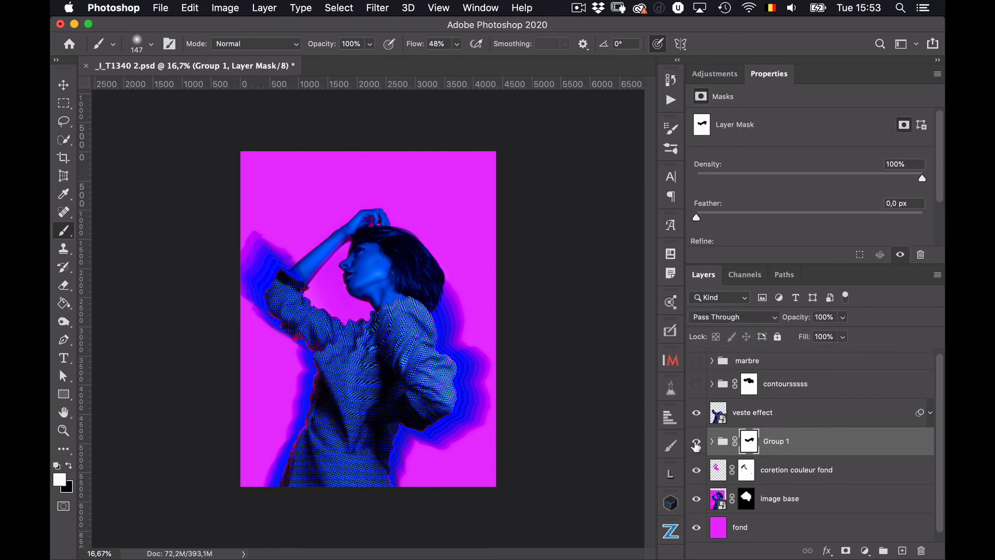
- Compare the artwork with Group 1, the veste effect layer and the contoursssss group shown and hidden, leaving contoursssss hidden
{"action": "left_click", "coordinate": [697, 444]}
{"action": "left_click", "coordinate": [697, 441]}
{"action": "left_click", "coordinate": [696, 414]}
{"action": "left_click", "coordinate": [697, 414]}
{"action": "left_click", "coordinate": [697, 385]}
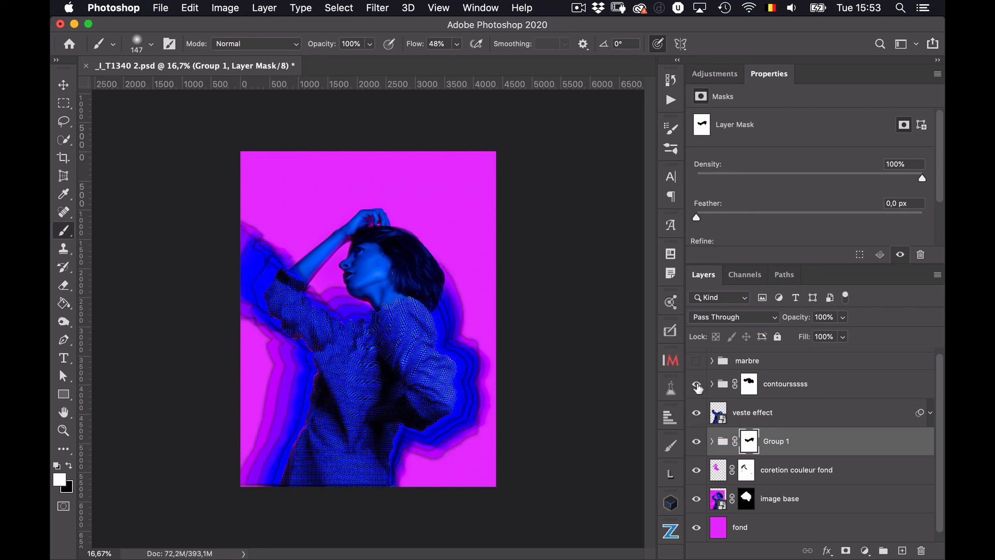
{"action": "left_click", "coordinate": [697, 385]}
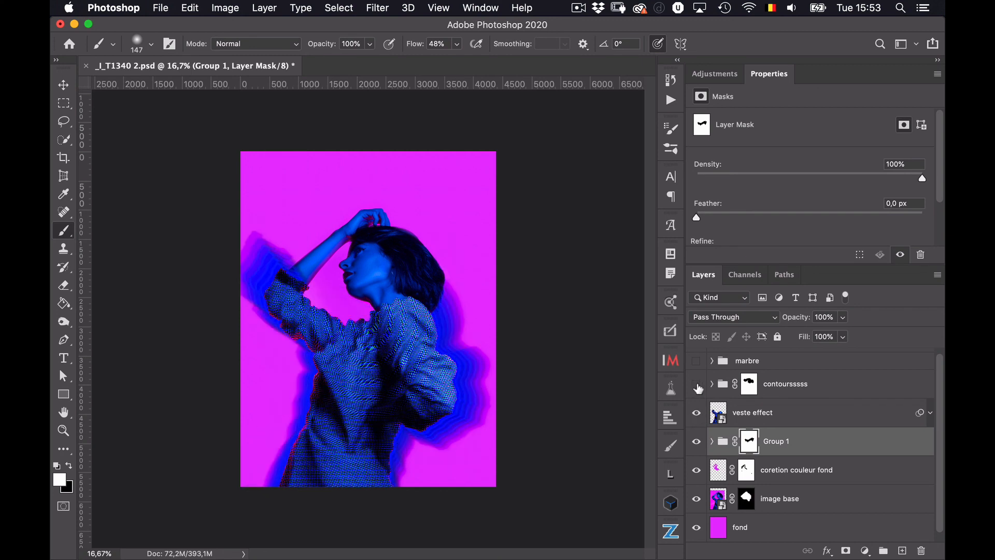
{"action": "left_click", "coordinate": [697, 386]}
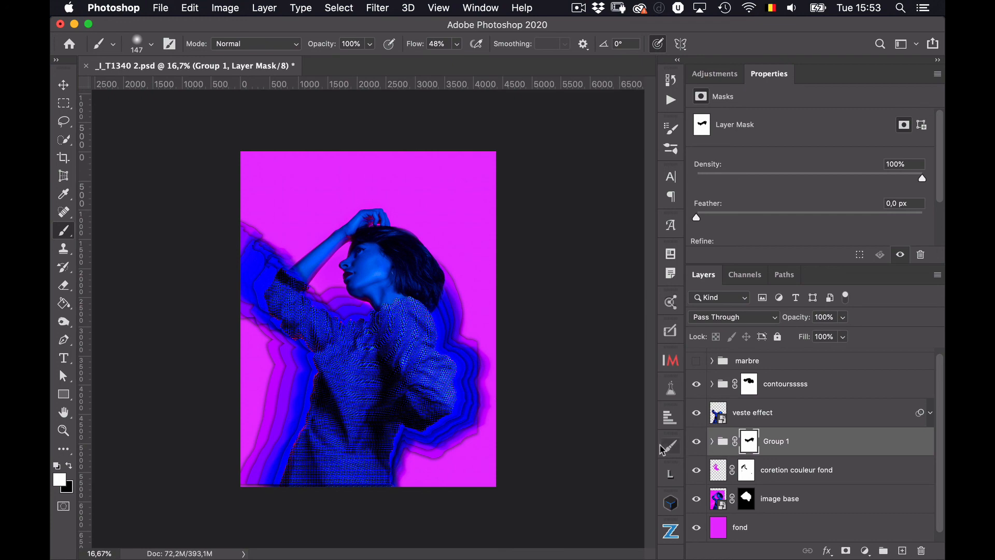
{"action": "scroll", "coordinate": [718, 435], "scroll_direction": "up", "scroll_amount": 1}
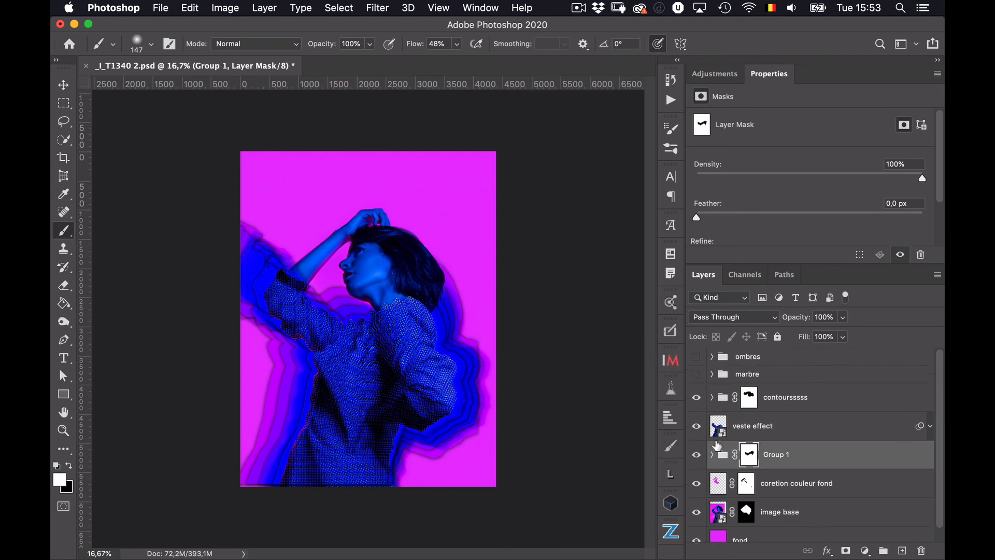
{"action": "left_click", "coordinate": [696, 397]}
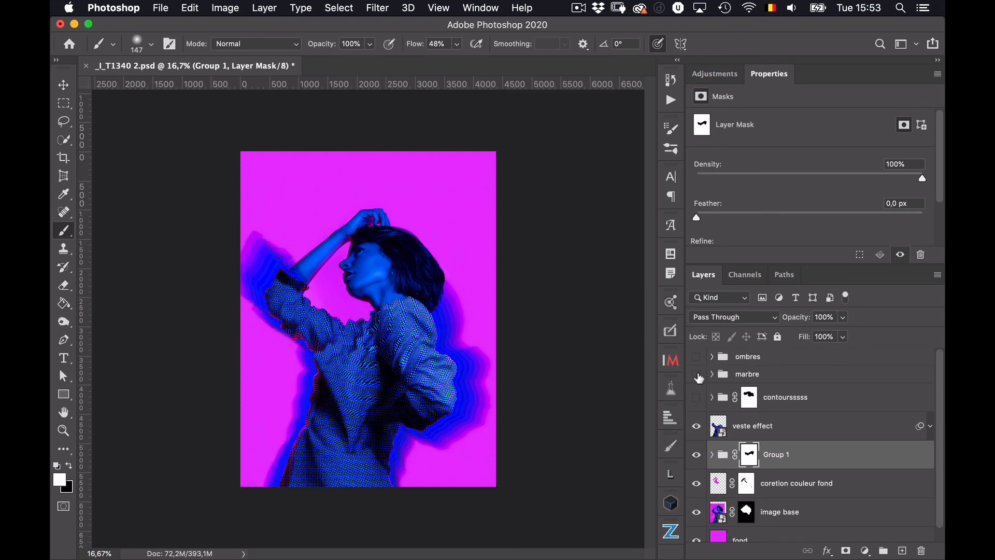
- Delete the marbre group and show the ombres group
{"action": "left_click", "coordinate": [765, 375]}
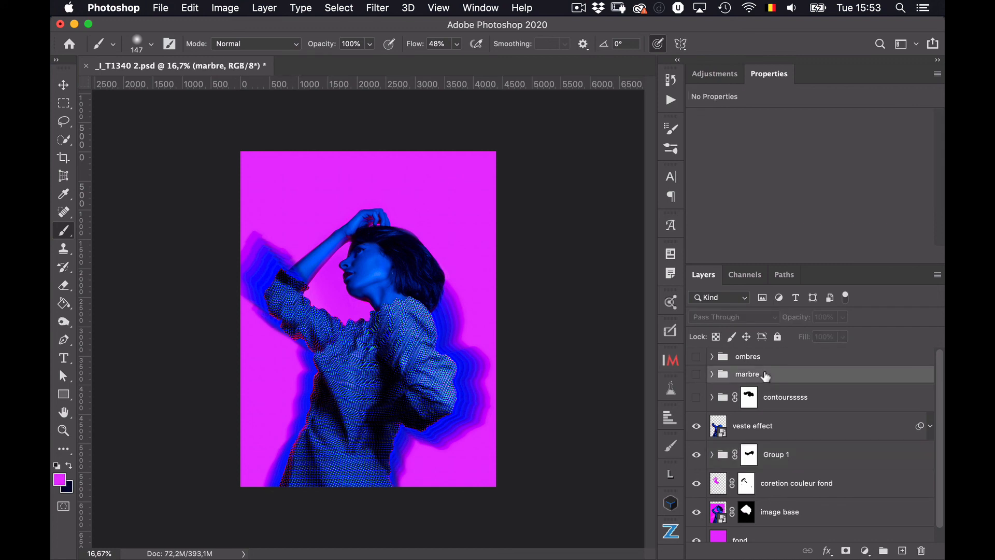
{"action": "key", "text": "BackSpace"}
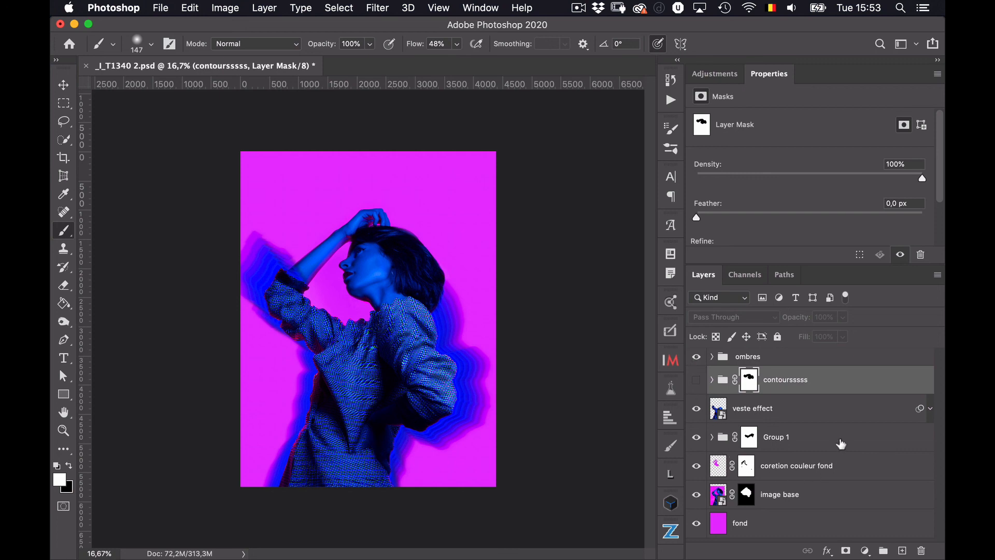
{"action": "left_click", "coordinate": [840, 443]}
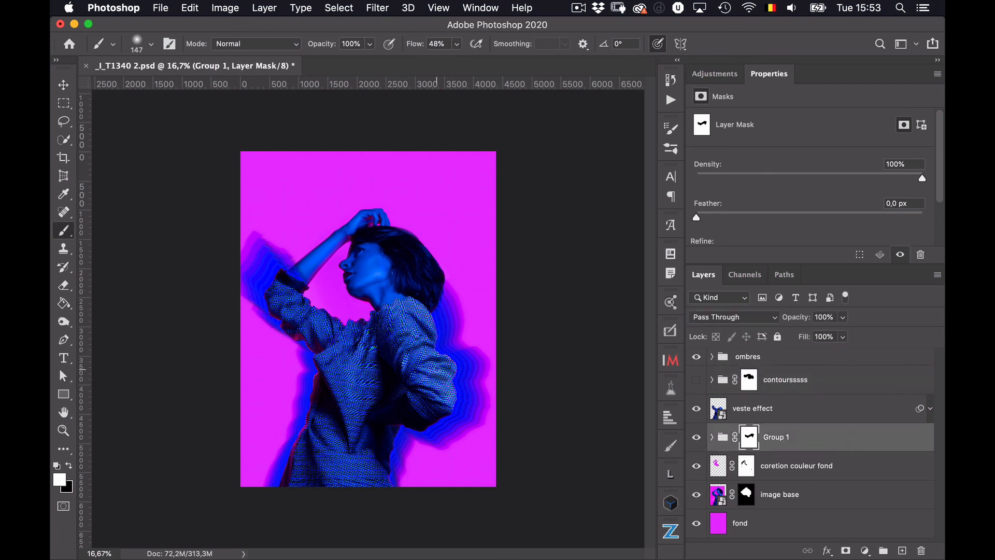
{"action": "key", "text": "x"}
{"action": "key", "text": "x"}
- Add a pink Multiply Drop Shadow to the veste effect layer with a 162° angle, 29 px distance and 10 px size
{"action": "left_click", "coordinate": [765, 408]}
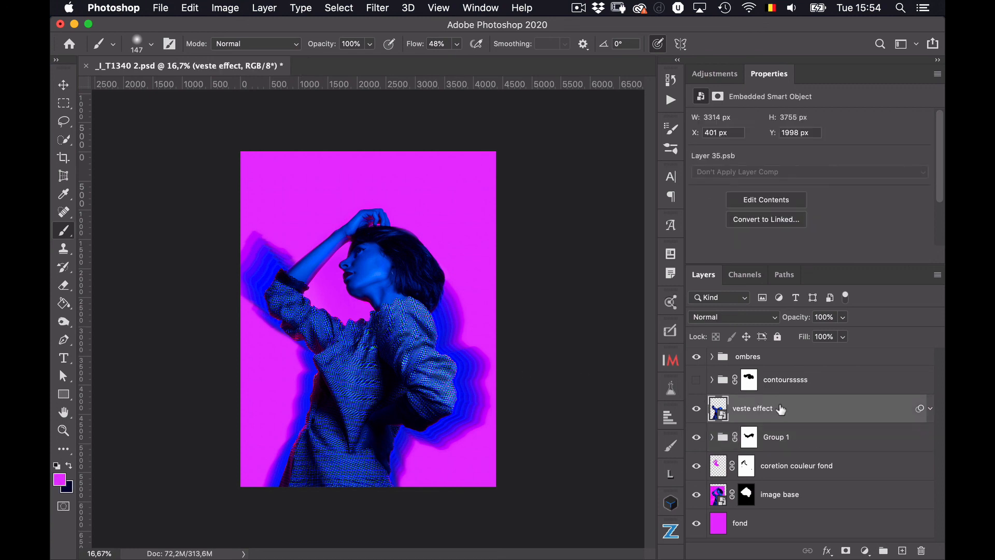
{"action": "double_click", "coordinate": [781, 409]}
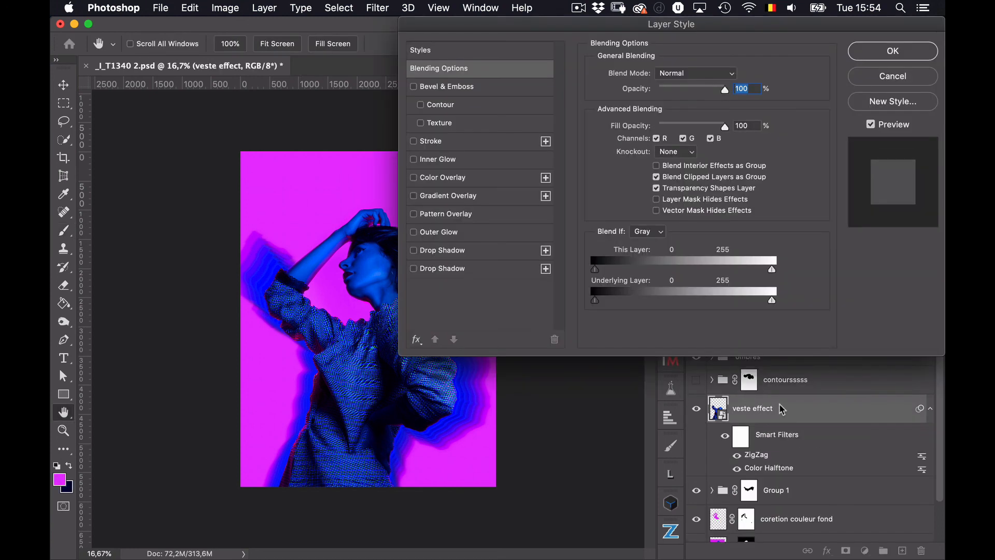
{"action": "left_click", "coordinate": [467, 273]}
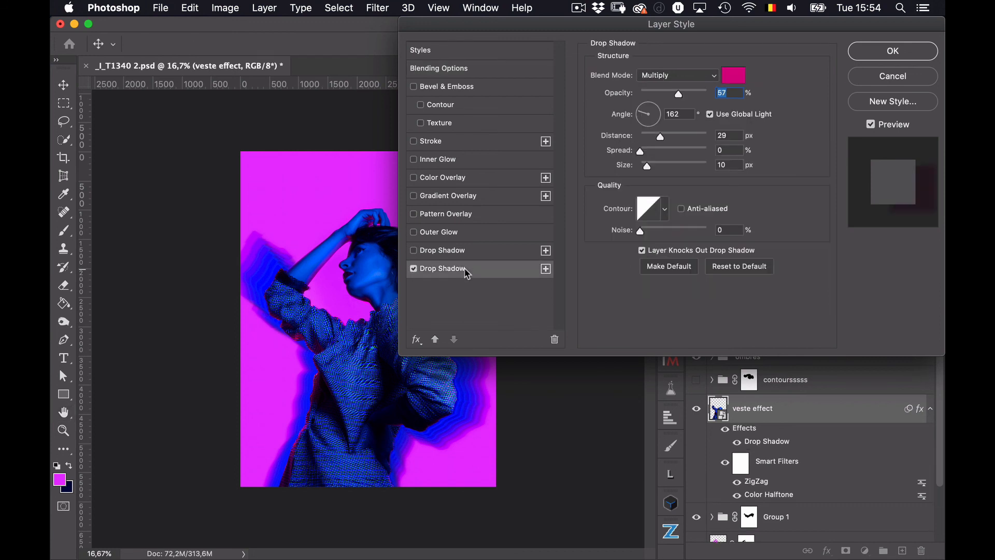
{"action": "left_click", "coordinate": [414, 269]}
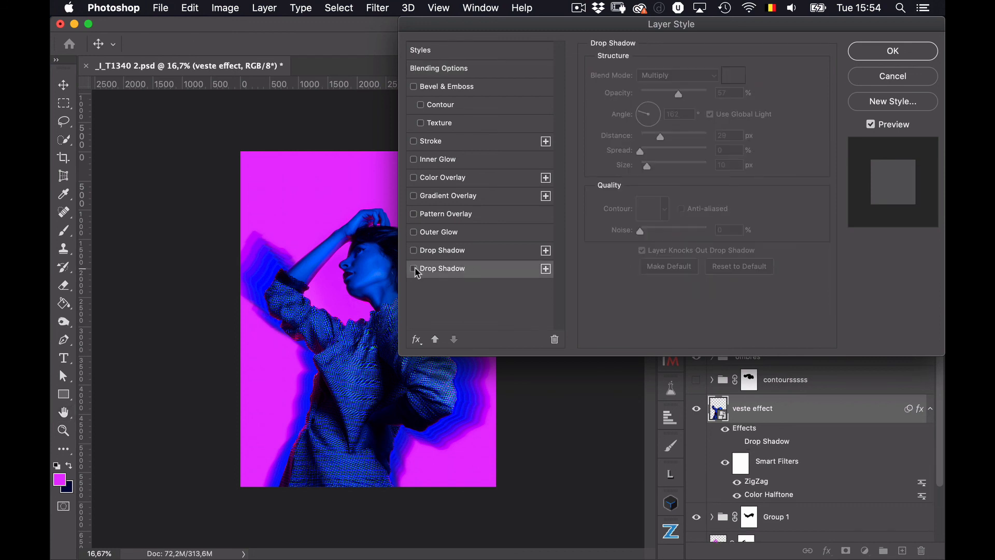
{"action": "left_click", "coordinate": [415, 269]}
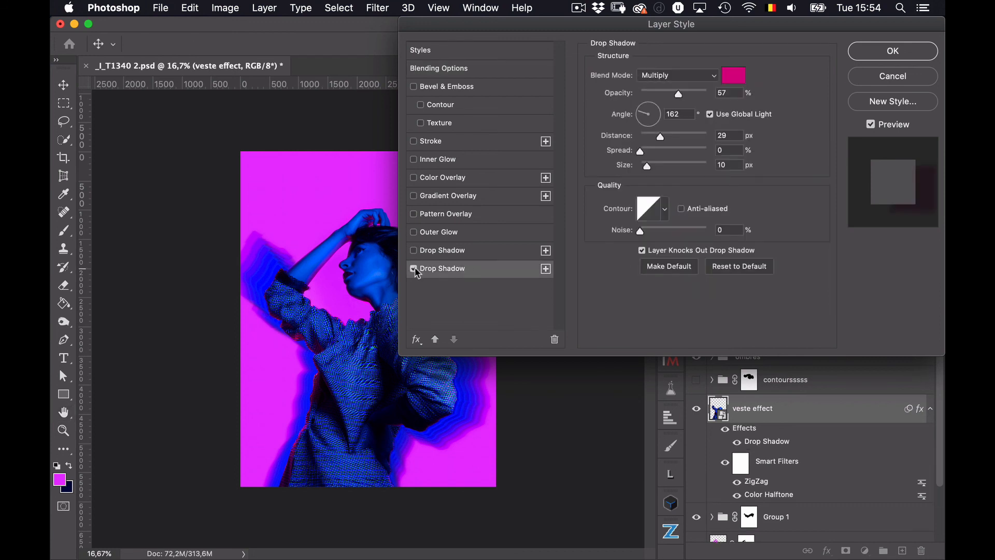
{"action": "left_click", "coordinate": [660, 93]}
- Try an Inner Glow on the veste effect layer, turn it off, and apply the layer style with only the Drop Shadow
{"action": "left_click", "coordinate": [472, 166]}
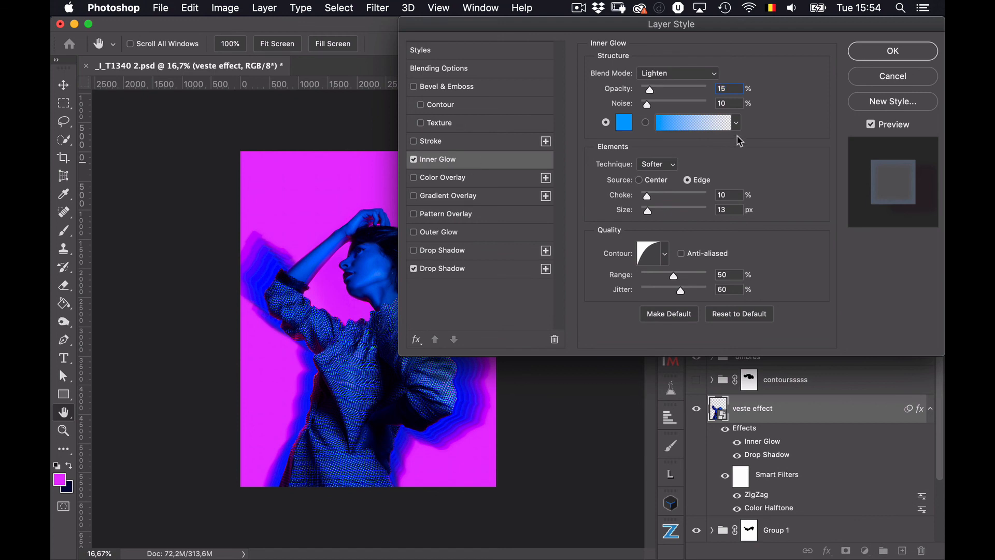
{"action": "left_click", "coordinate": [413, 159]}
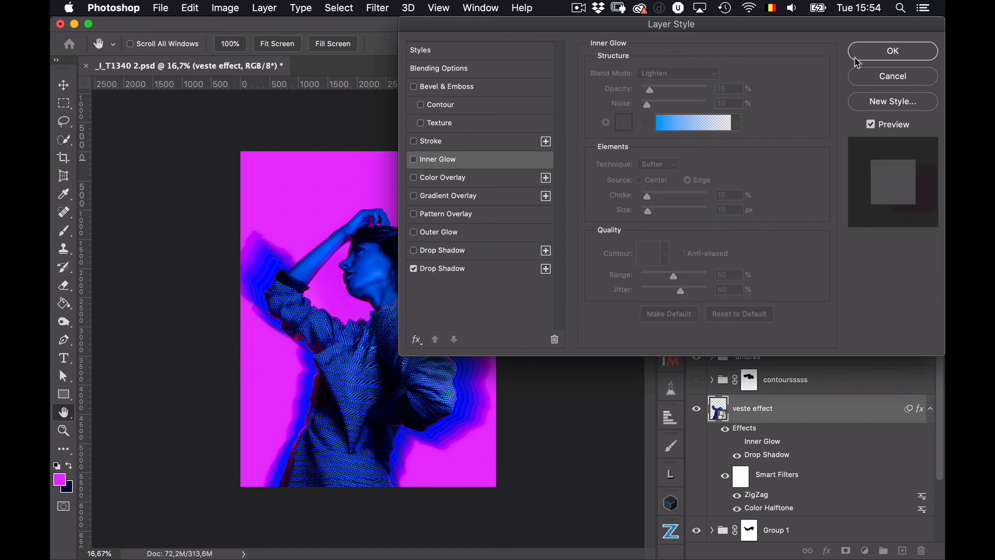
{"action": "left_click", "coordinate": [888, 50]}
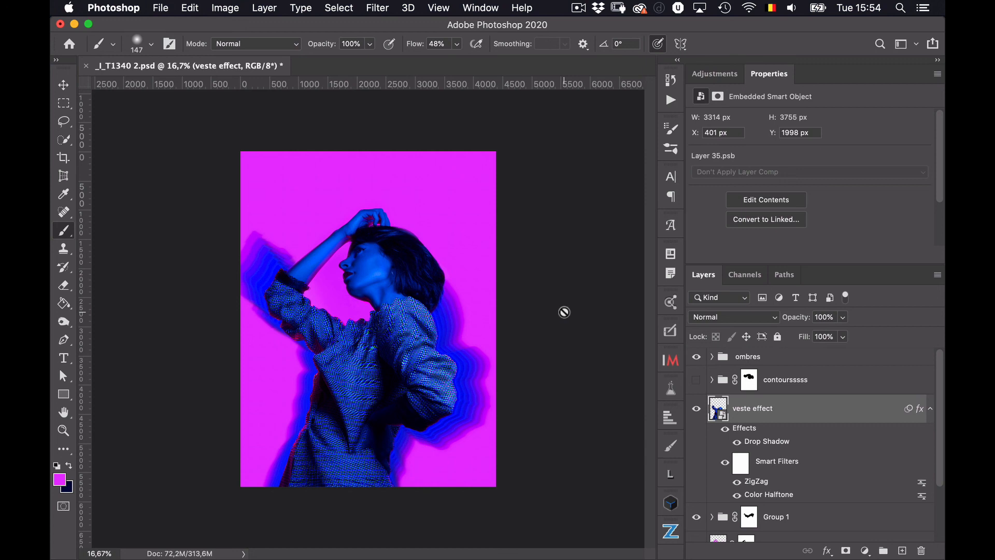
{"action": "scroll", "coordinate": [564, 312], "scroll_direction": "up", "scroll_amount": 10}
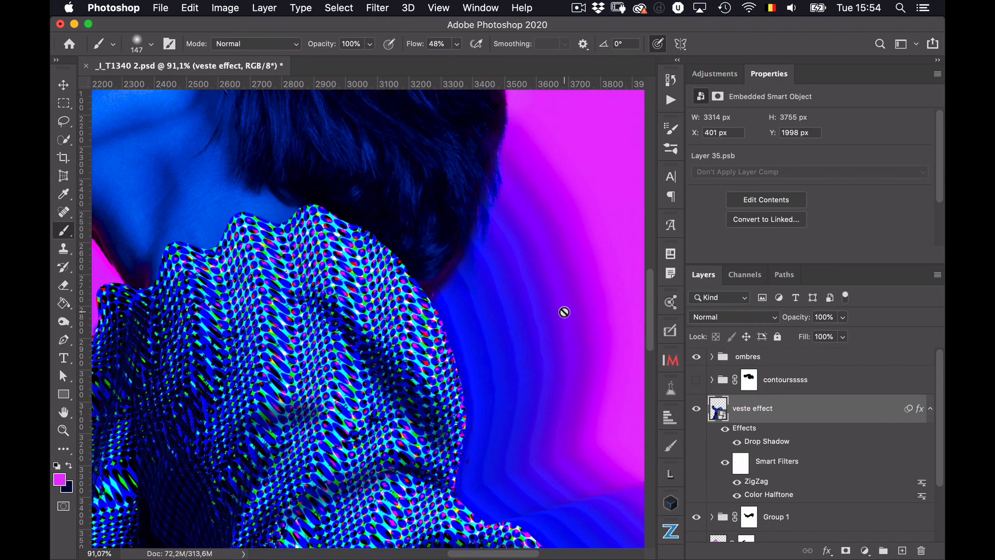
{"action": "scroll", "coordinate": [564, 312], "scroll_direction": "down", "scroll_amount": 12}
{"action": "scroll", "coordinate": [567, 308], "scroll_direction": "up", "scroll_amount": 8}
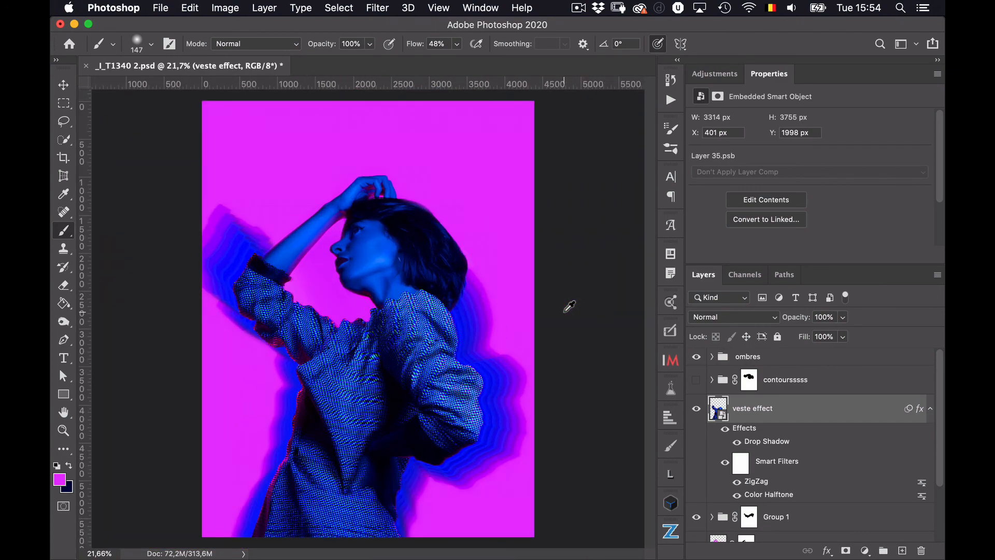
{"action": "left_click", "coordinate": [579, 9]}
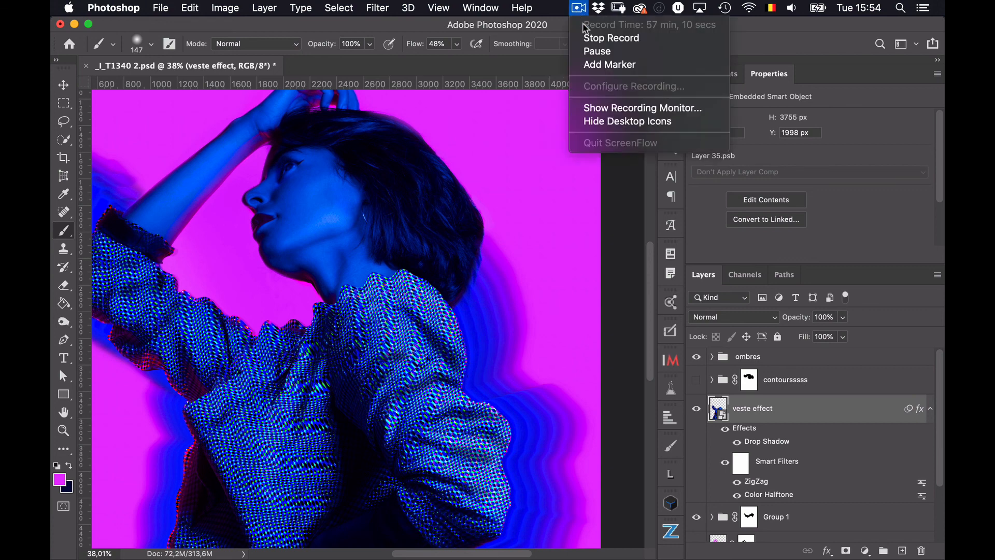